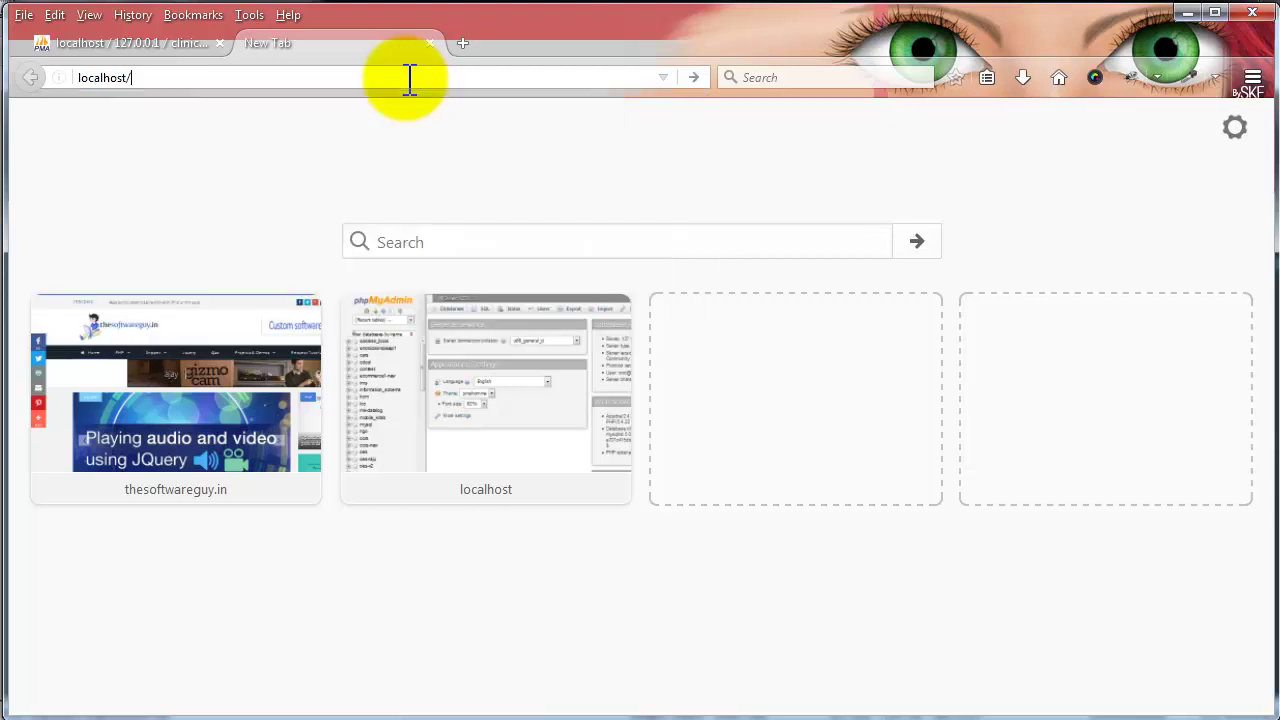
- Load localhost/clinic, sign in with the admin account, and look over the dashboard
{"action": "type", "text": "inic/"}
{"action": "key", "text": "Return"}
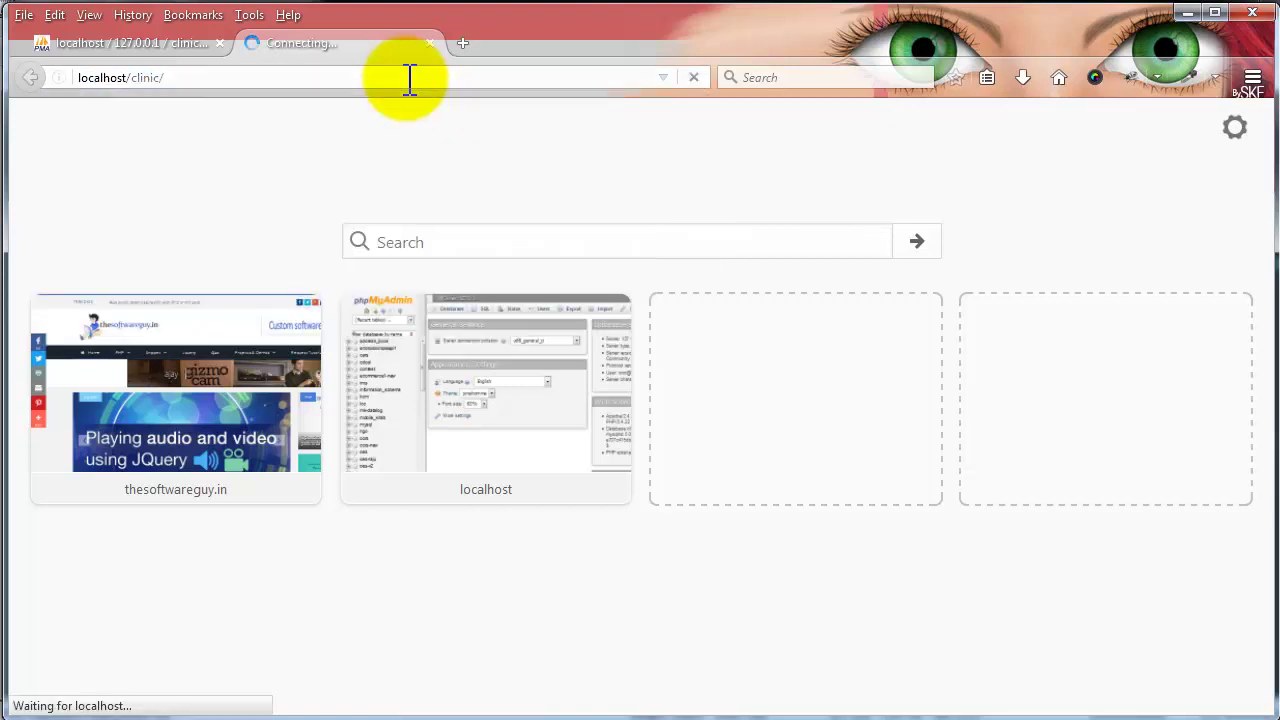
{"action": "left_click", "coordinate": [552, 331]}
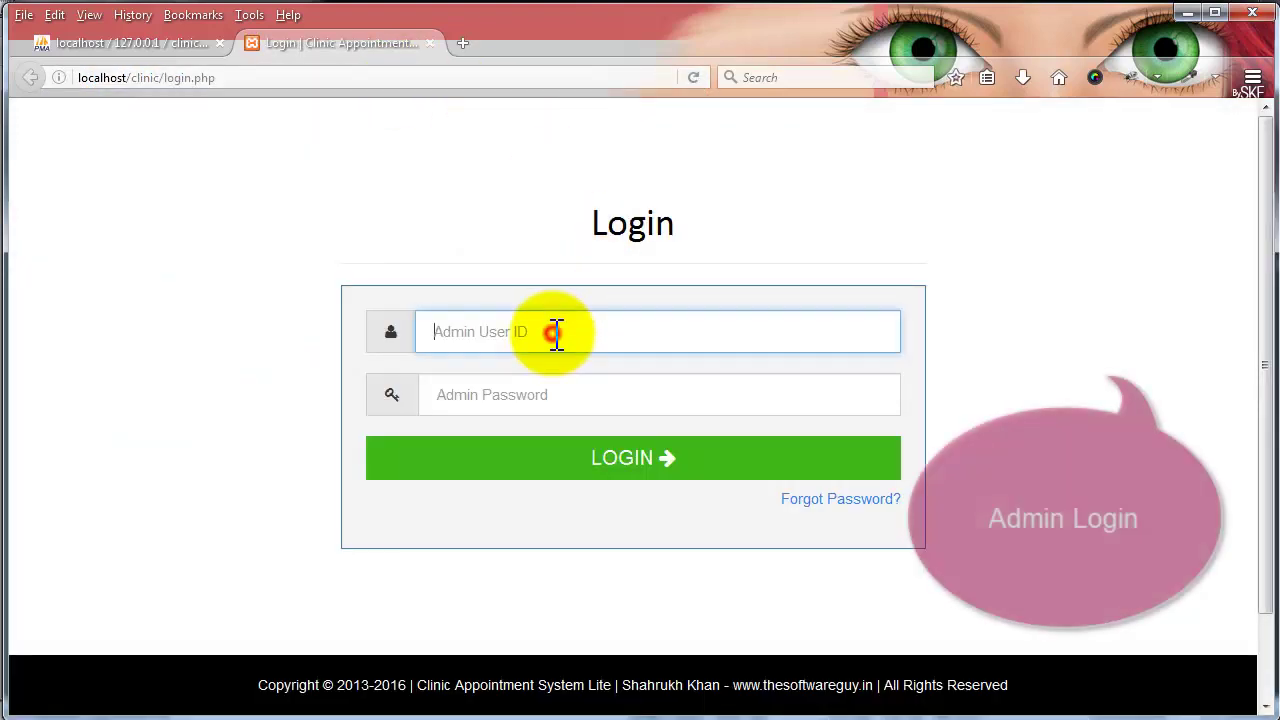
{"action": "key", "text": "Tab"}
{"action": "type", "text": "a"}
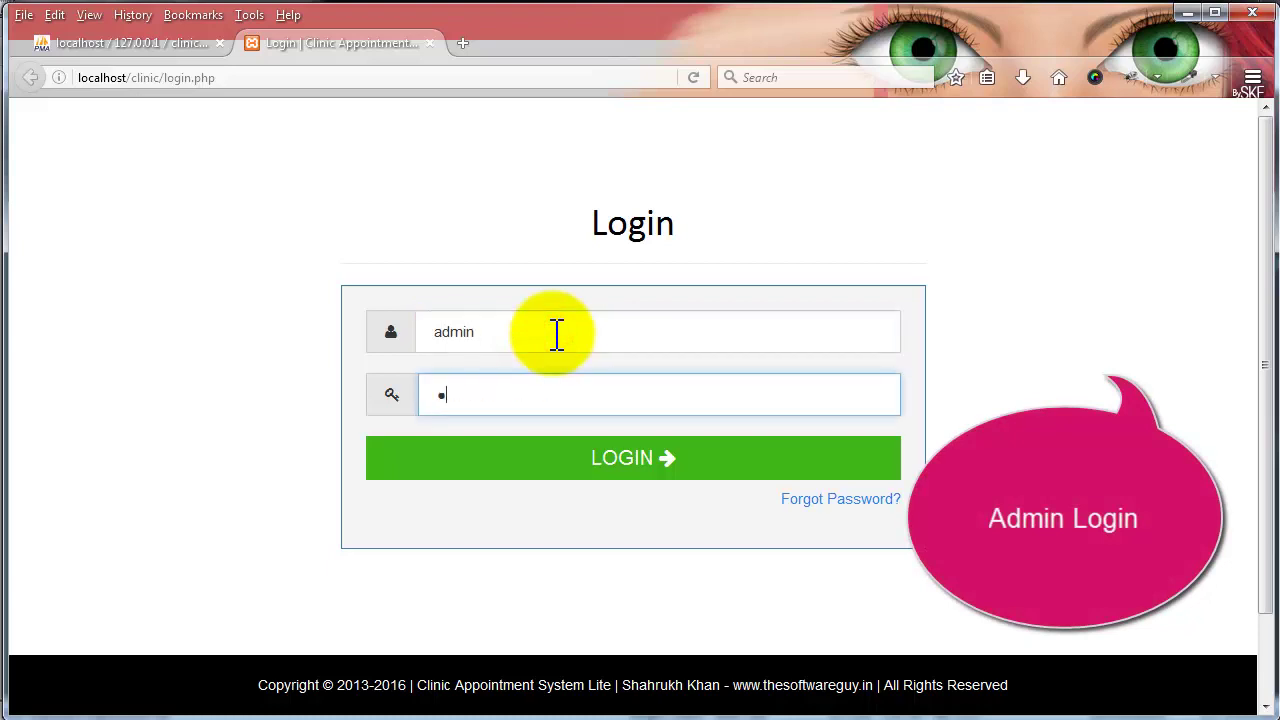
{"action": "type", "text": "dmin"}
{"action": "key", "text": "Return"}
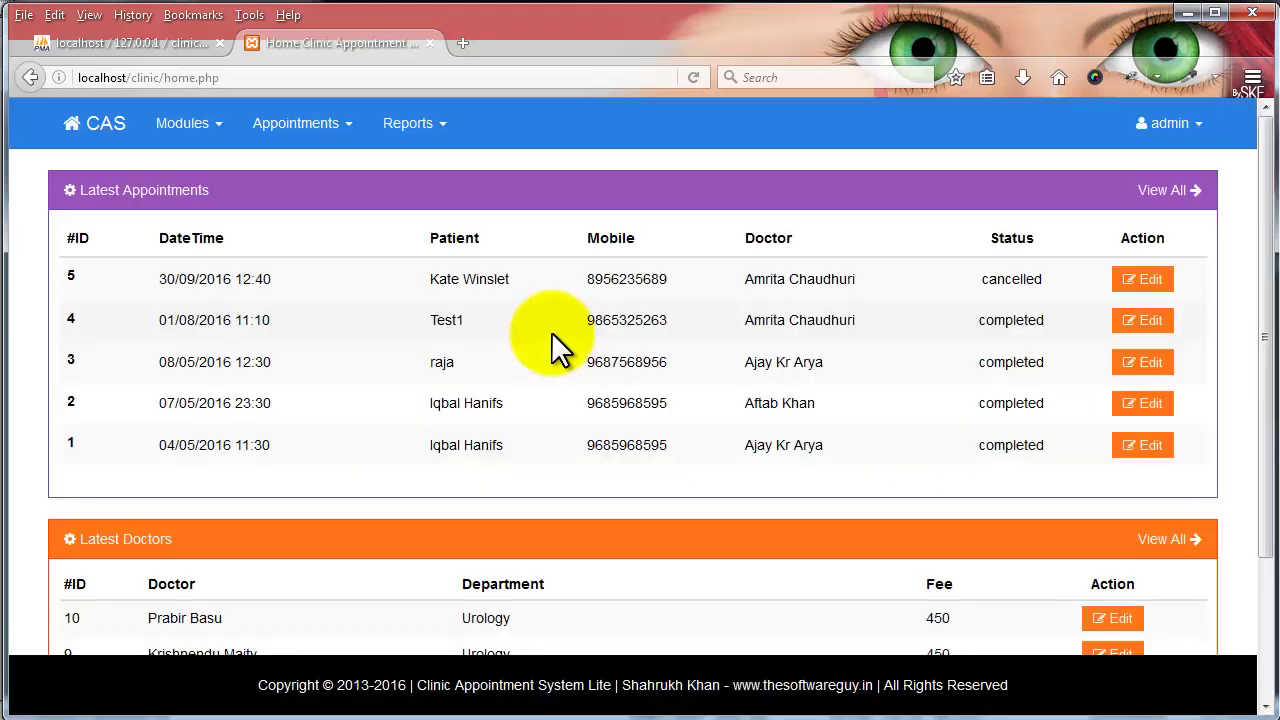
{"action": "scroll", "coordinate": [553, 362], "scroll_direction": "down", "scroll_amount": 3}
{"action": "scroll", "coordinate": [553, 369], "scroll_direction": "up", "scroll_amount": 3}
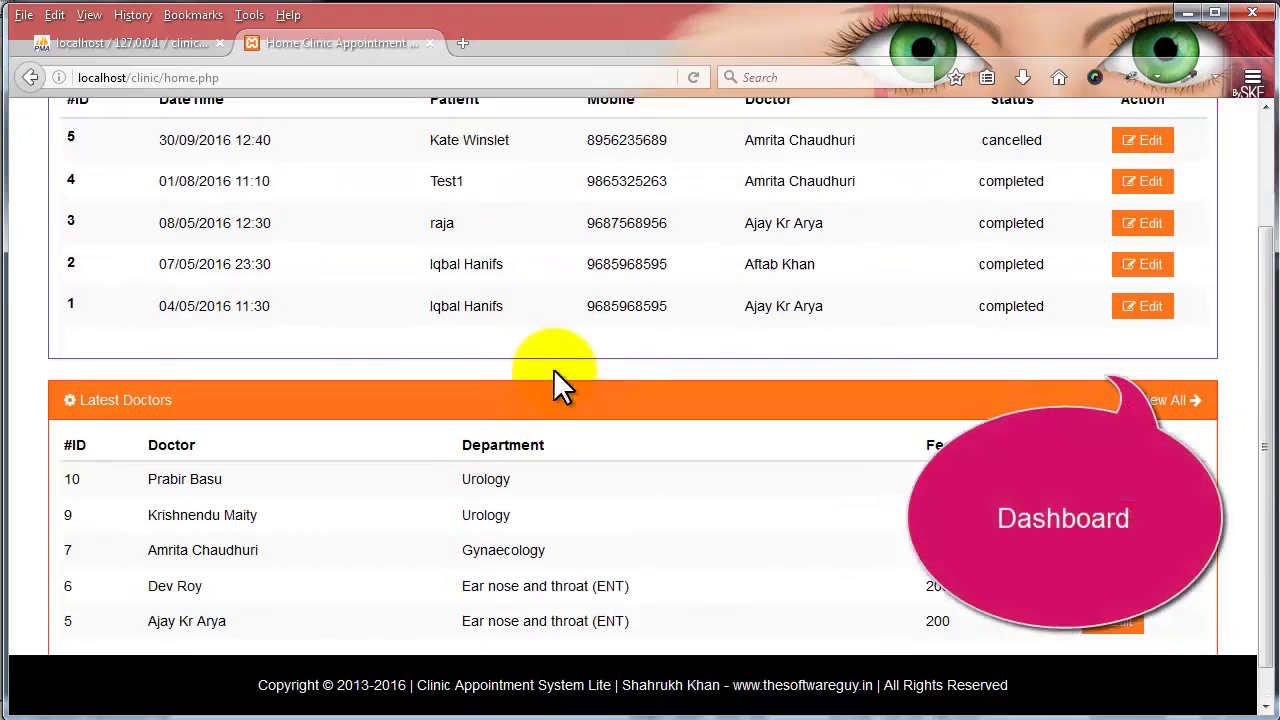
- Set a new admin password in Manage Profile, confirming it, then log out
{"action": "left_click", "coordinate": [1188, 138]}
{"action": "left_click", "coordinate": [1161, 167]}
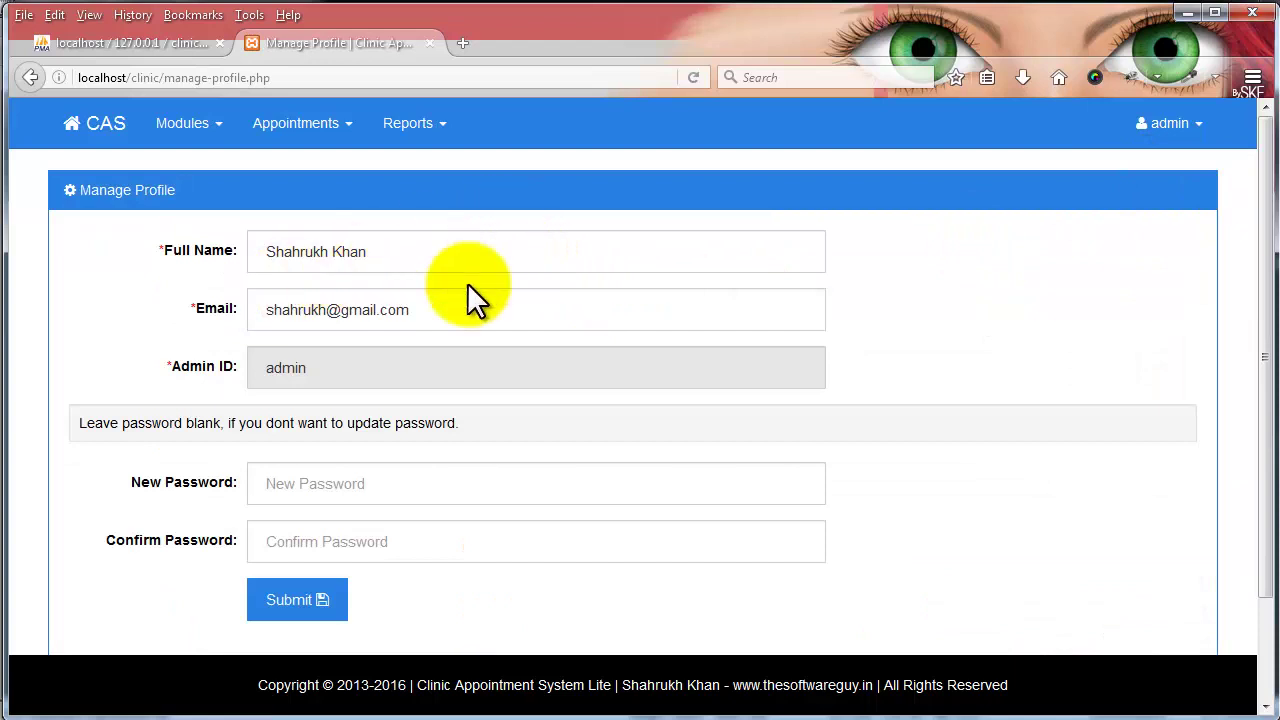
{"action": "left_click", "coordinate": [365, 483]}
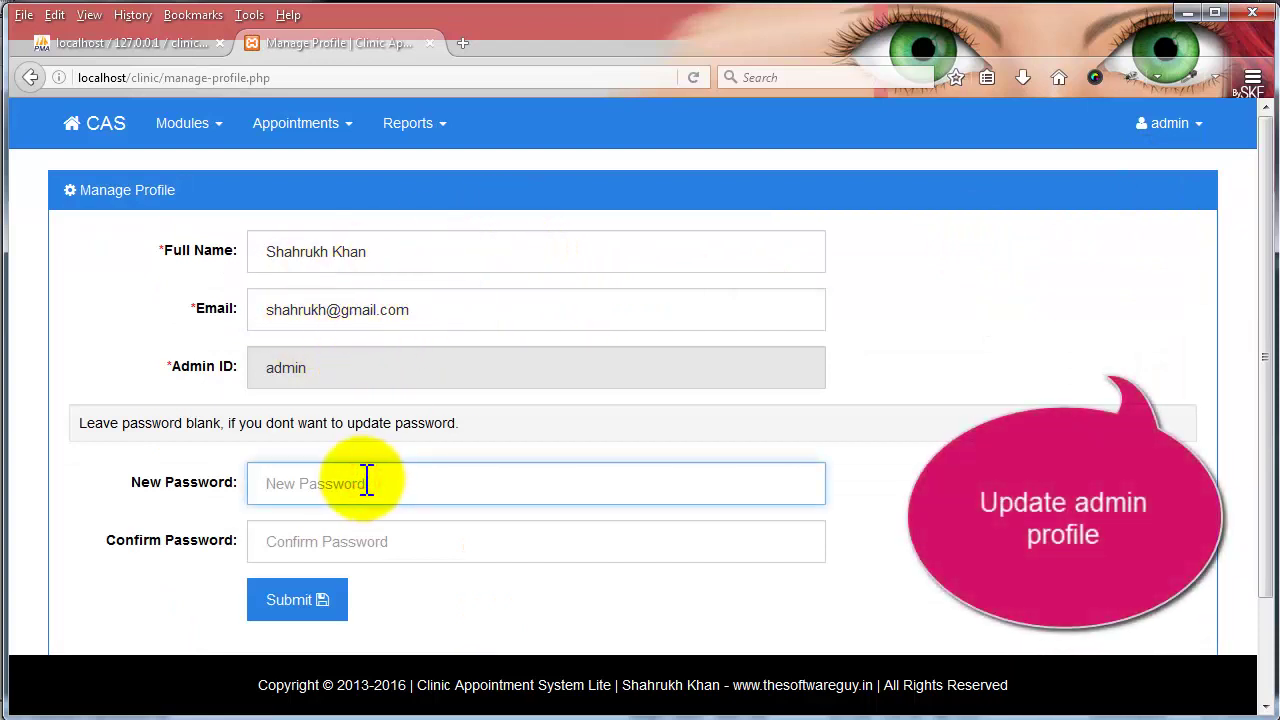
{"action": "type", "text": "123456"}
{"action": "left_click", "coordinate": [341, 561]}
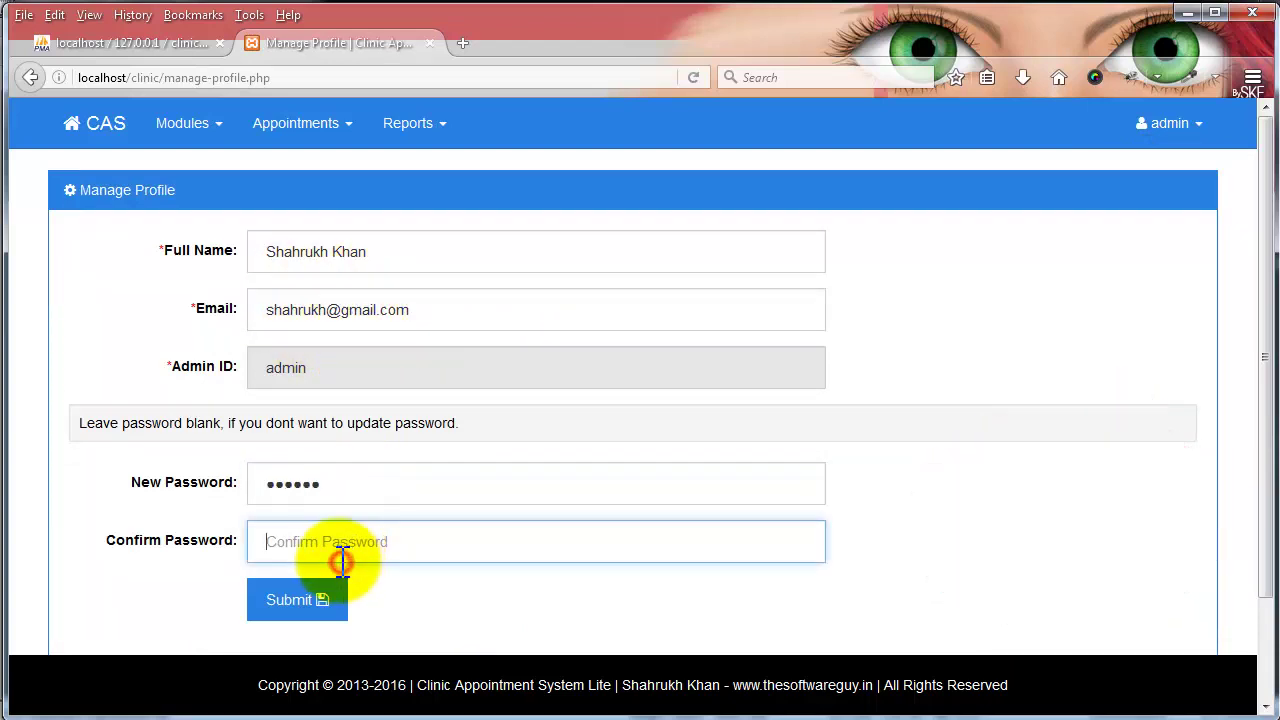
{"action": "type", "text": "123456"}
{"action": "left_click", "coordinate": [287, 600]}
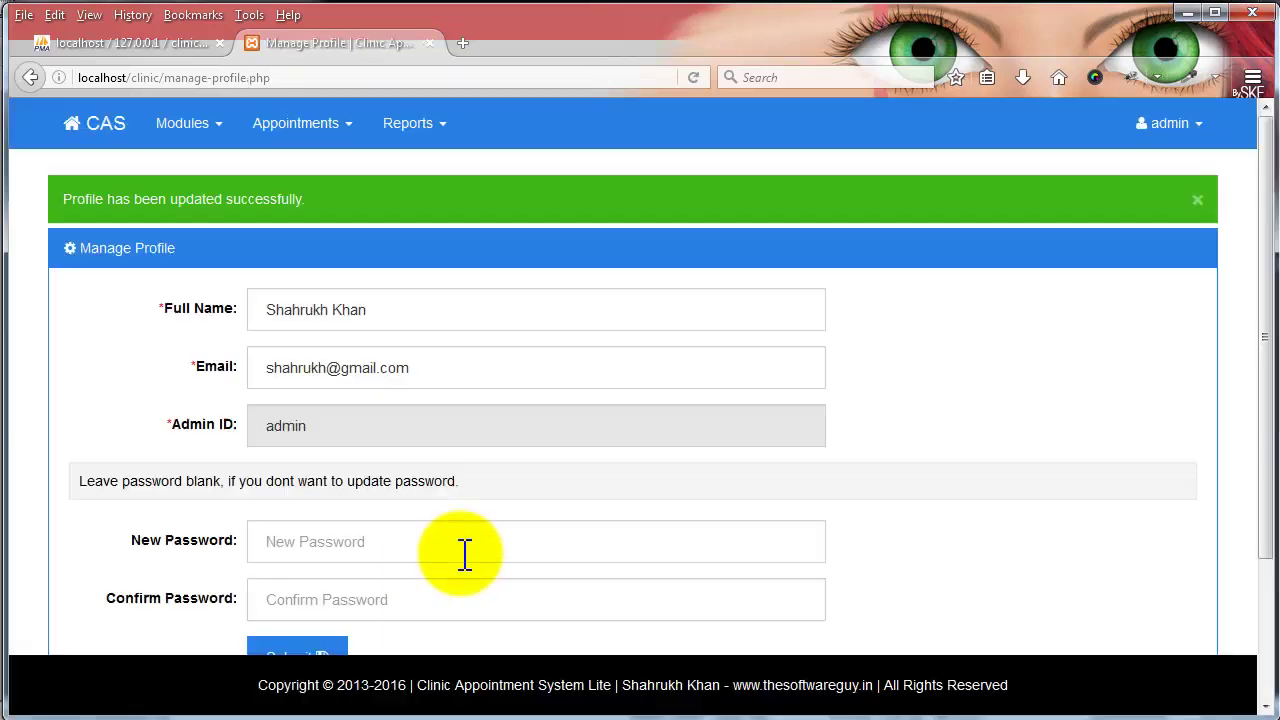
{"action": "left_click", "coordinate": [1165, 125]}
{"action": "left_click", "coordinate": [1155, 216]}
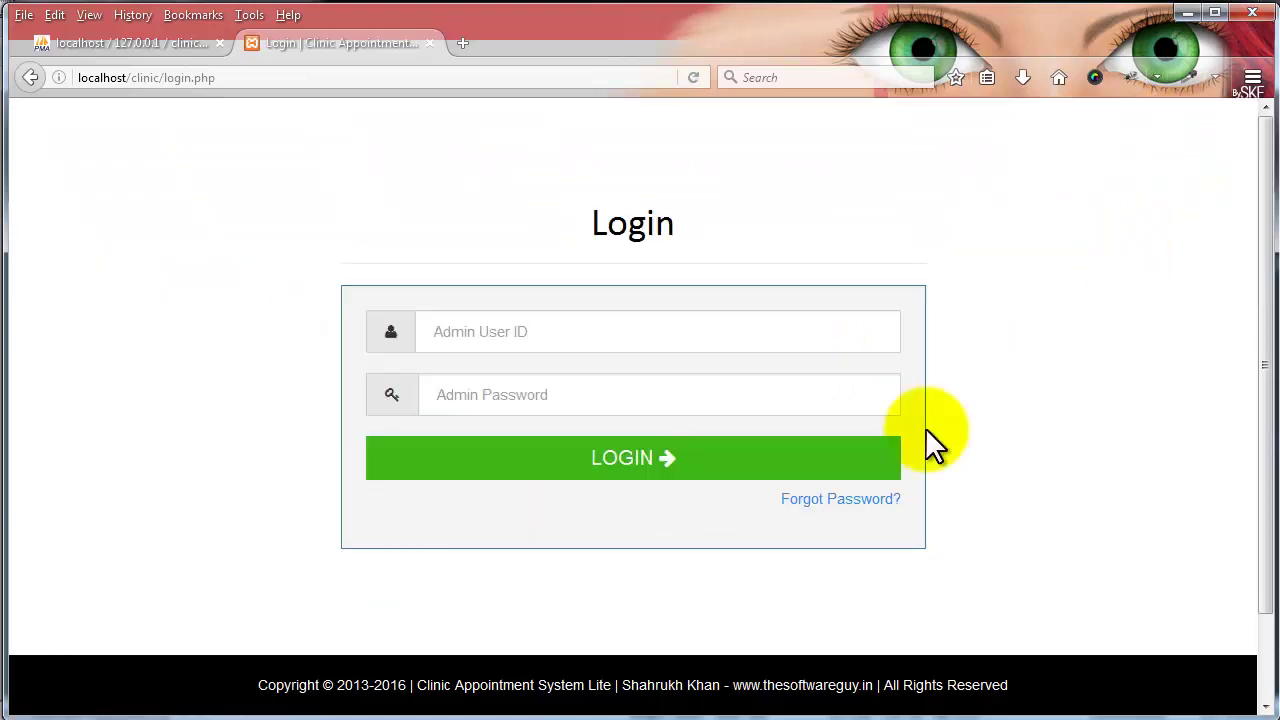
- Submit a Forgot Password request, which is rejected with 'User does not exist'
{"action": "left_click", "coordinate": [841, 499]}
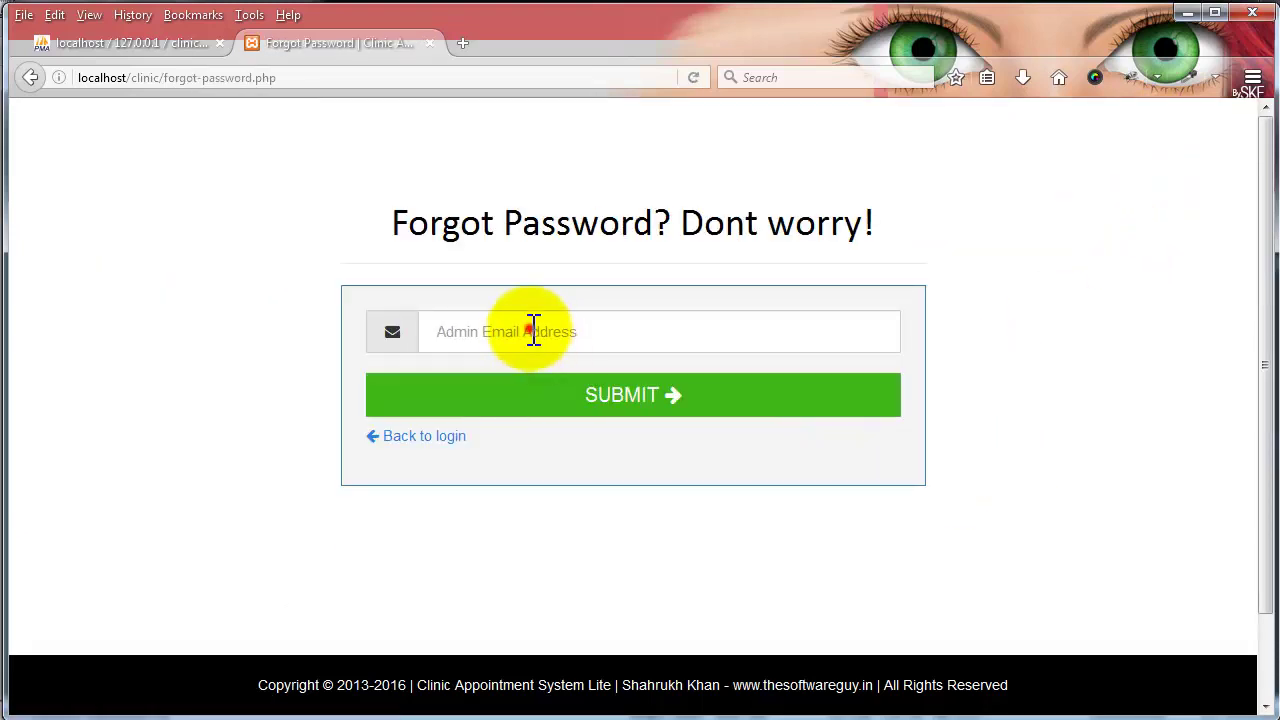
{"action": "left_click", "coordinate": [533, 332]}
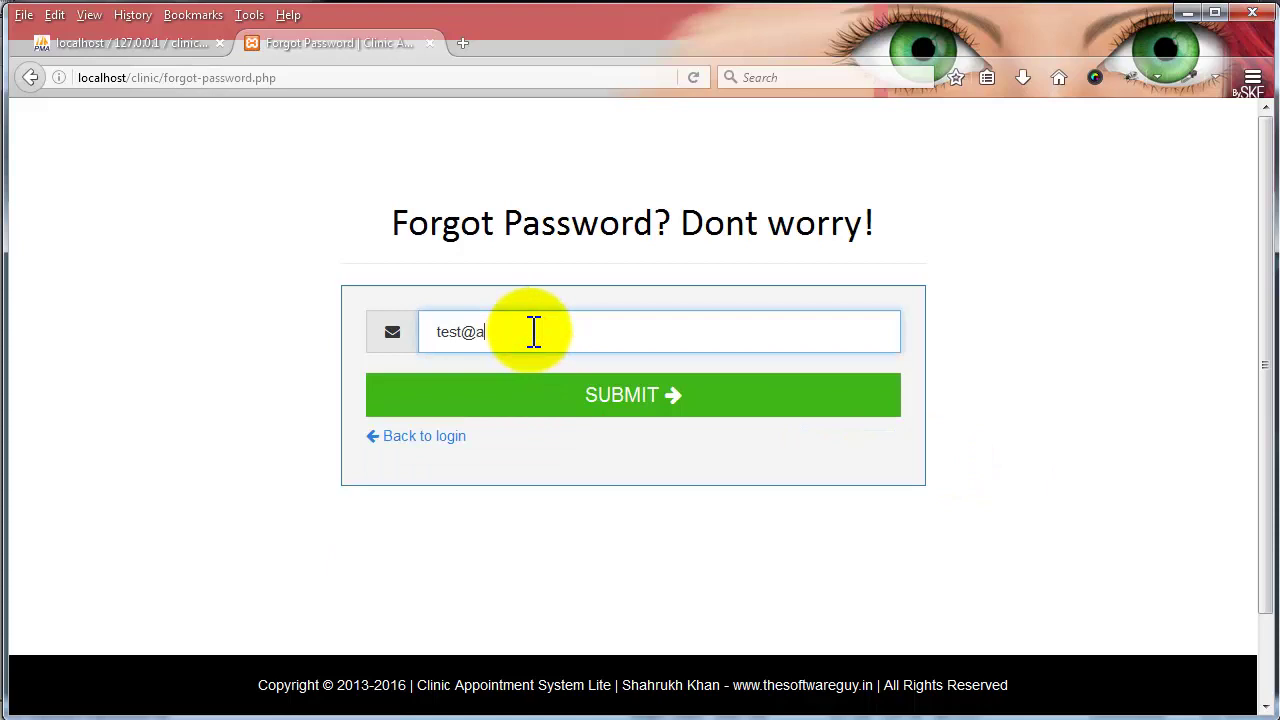
{"action": "key", "text": "Return"}
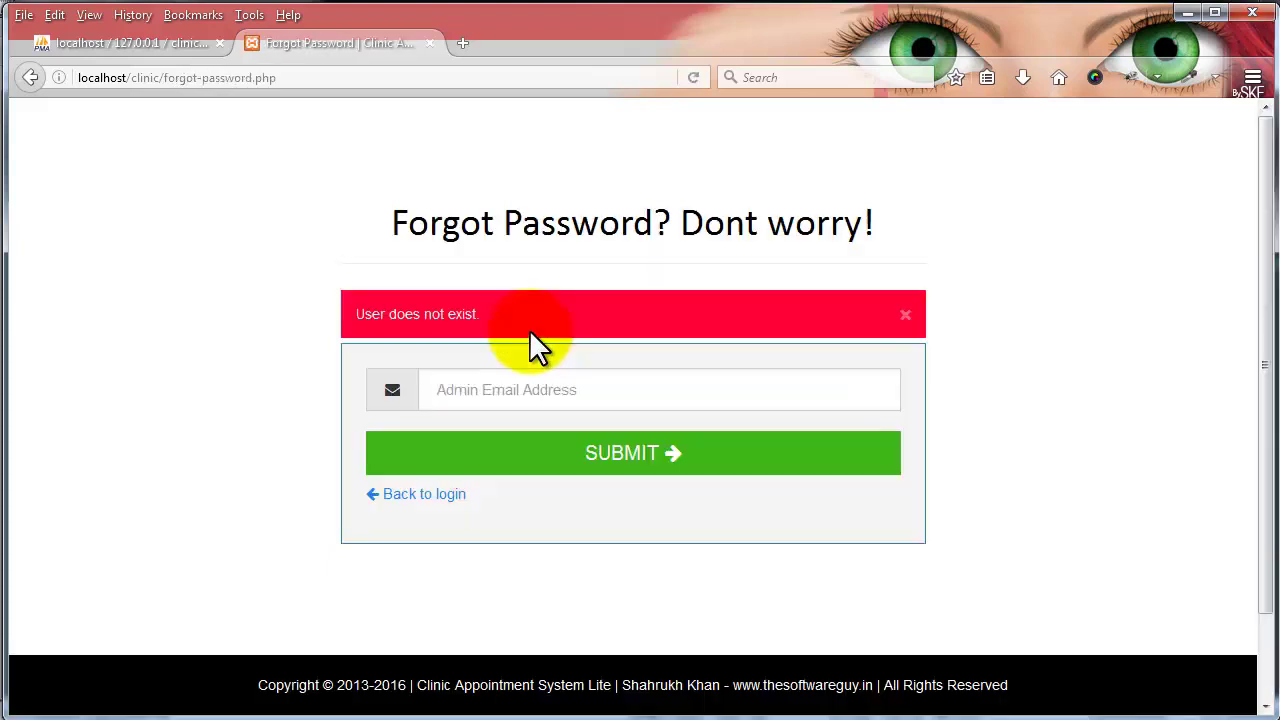
- Resubmit the reset with the admin's registered email address, then go back to login
{"action": "left_click", "coordinate": [490, 389]}
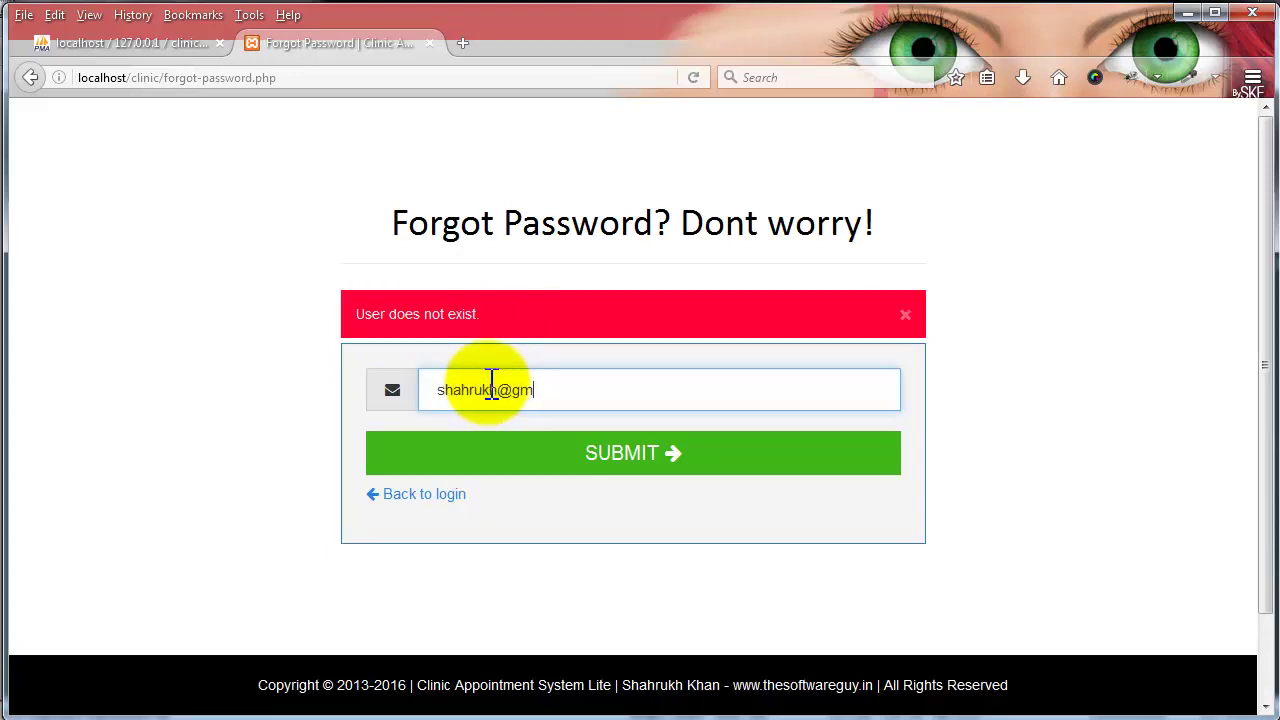
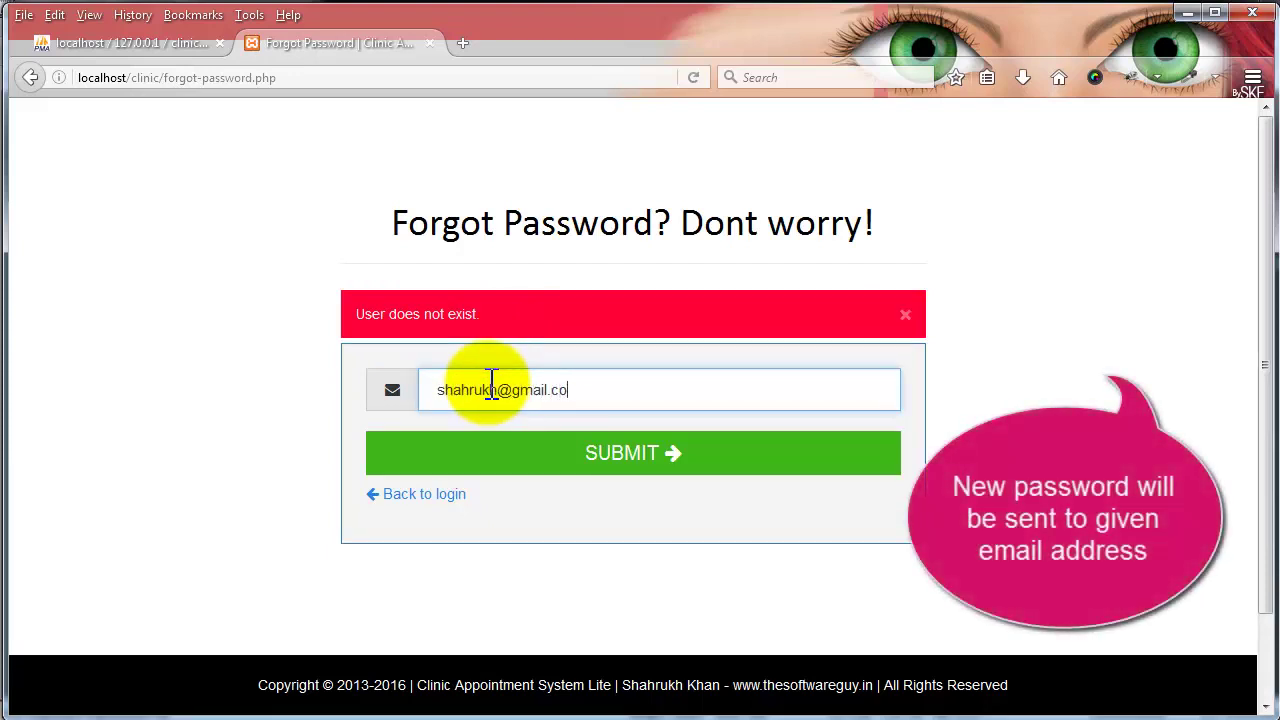
{"action": "type", "text": "om"}
{"action": "key", "text": "Return"}
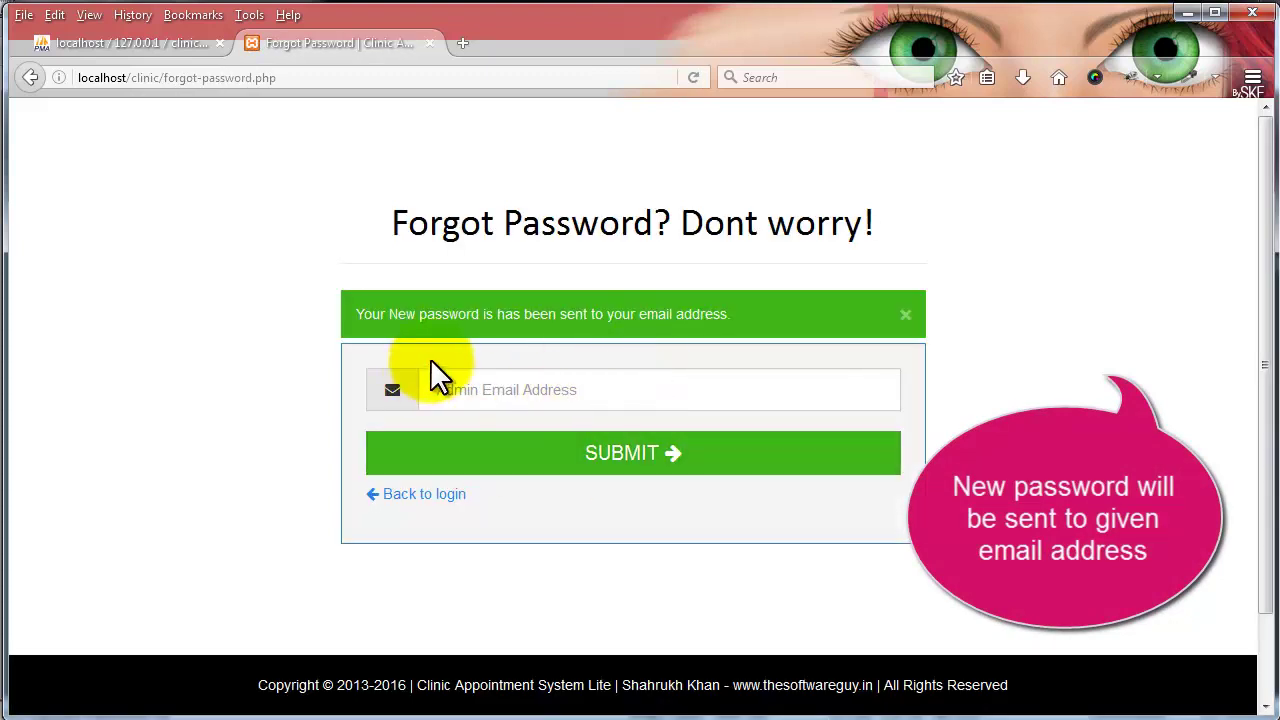
{"action": "left_click", "coordinate": [458, 493]}
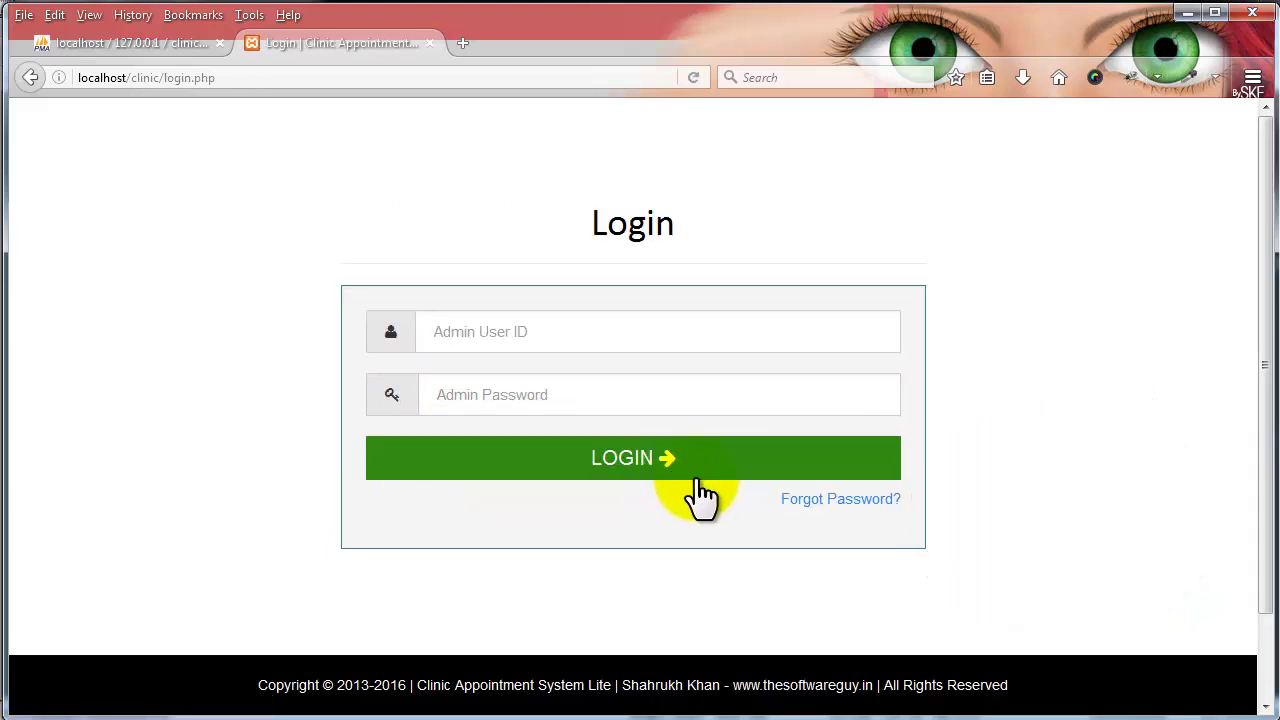
- Sign back in as admin
{"action": "left_click", "coordinate": [501, 327]}
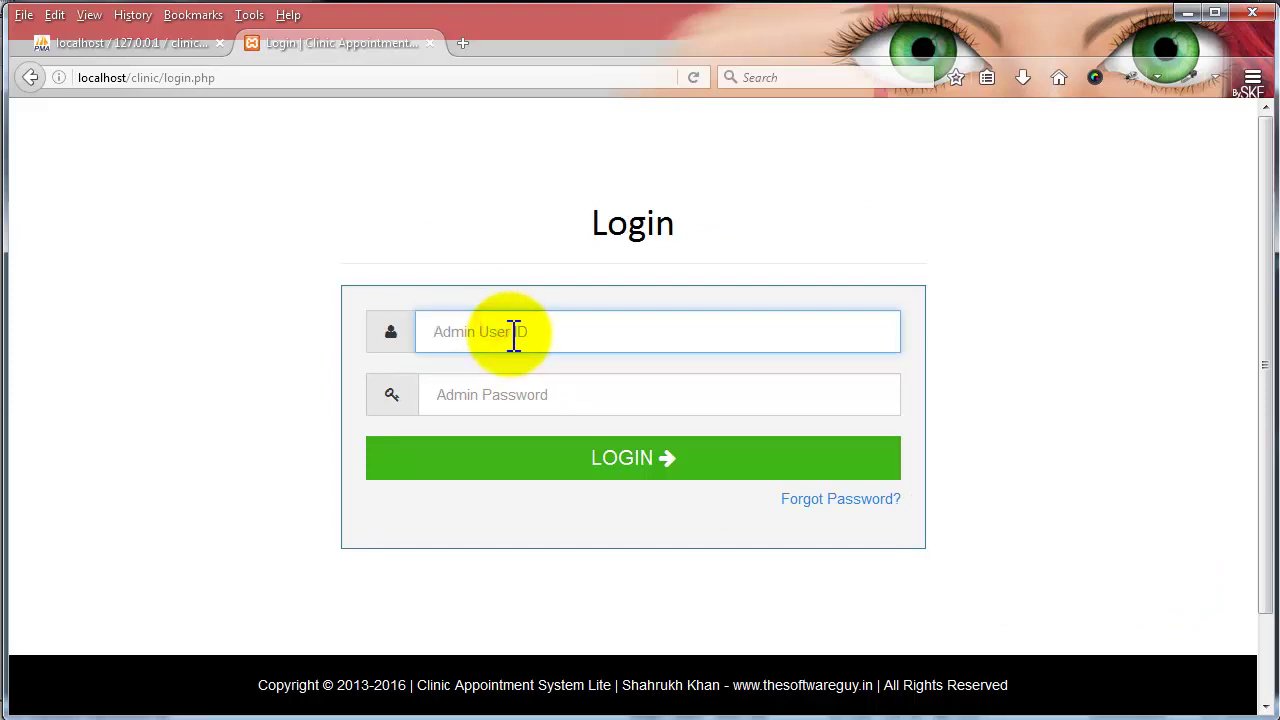
{"action": "type", "text": "admin"}
{"action": "key", "text": "Tab"}
{"action": "key", "text": "Return"}
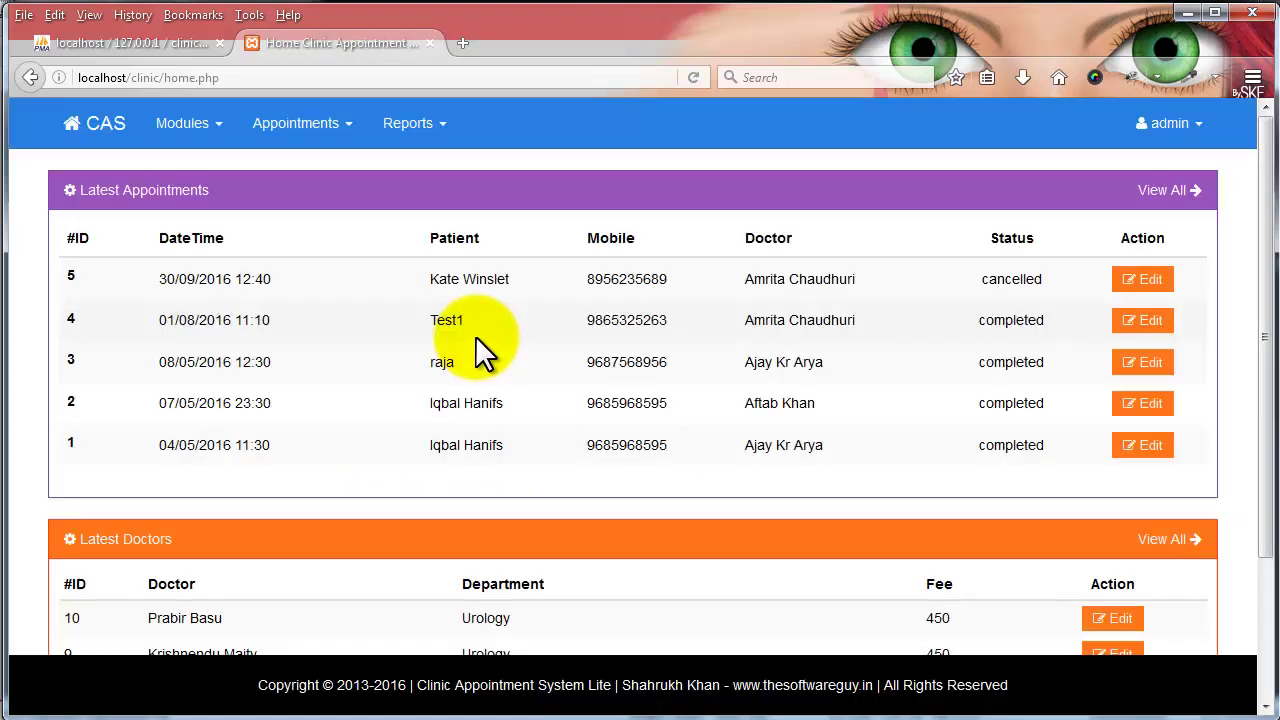
- In Manage Departments, search 'car' to find Cardiology, then clear the search
{"action": "left_click", "coordinate": [205, 128]}
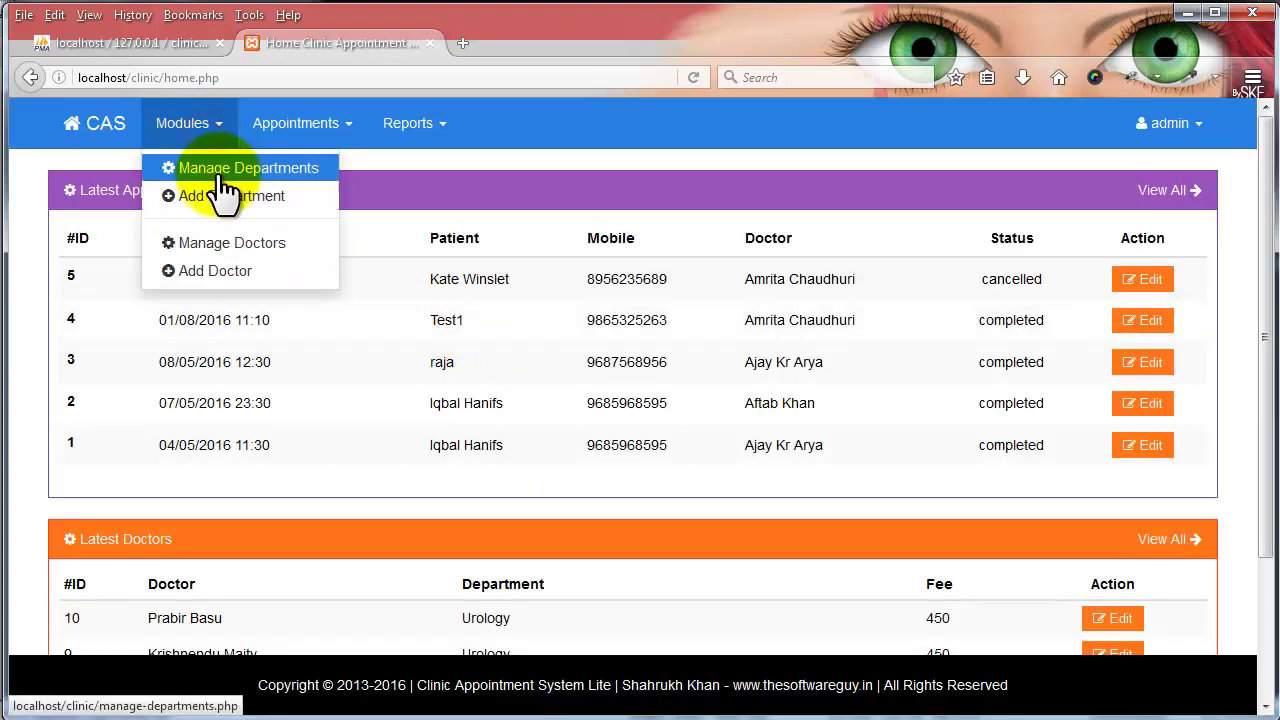
{"action": "left_click", "coordinate": [229, 169]}
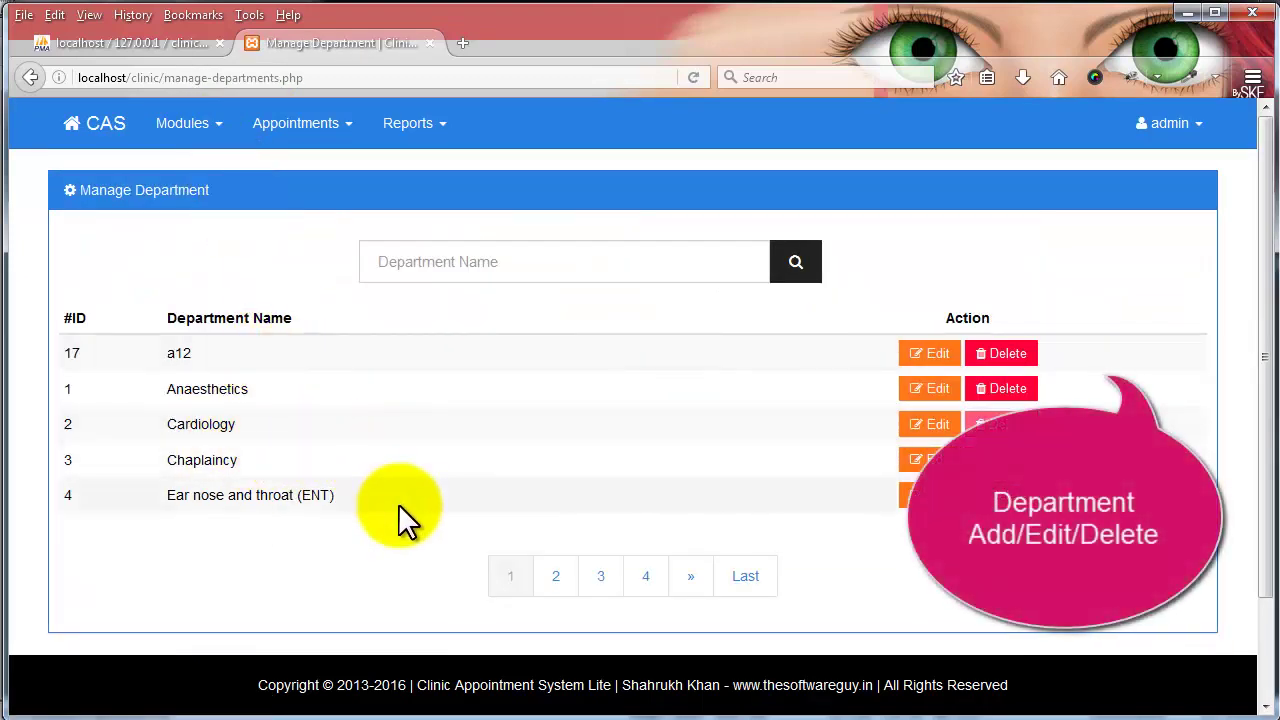
{"action": "left_click", "coordinate": [391, 262]}
{"action": "type", "text": "car"}
{"action": "key", "text": "Return"}
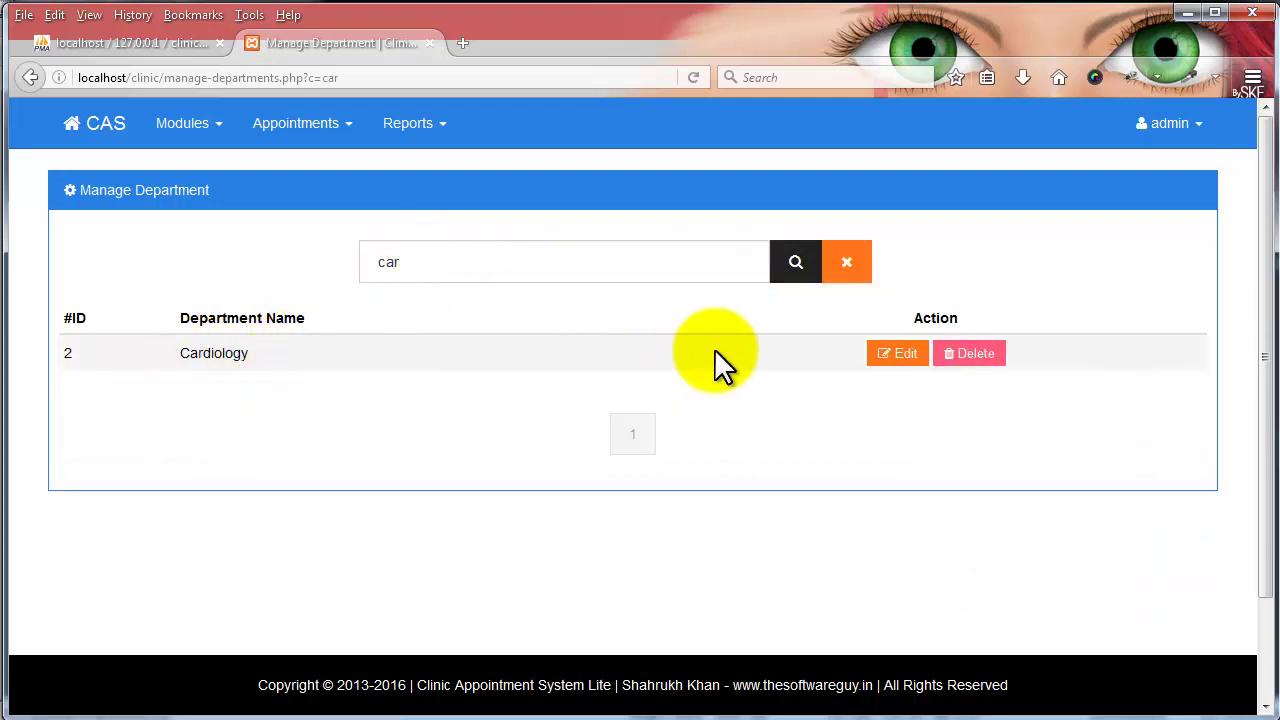
{"action": "left_click", "coordinate": [848, 265]}
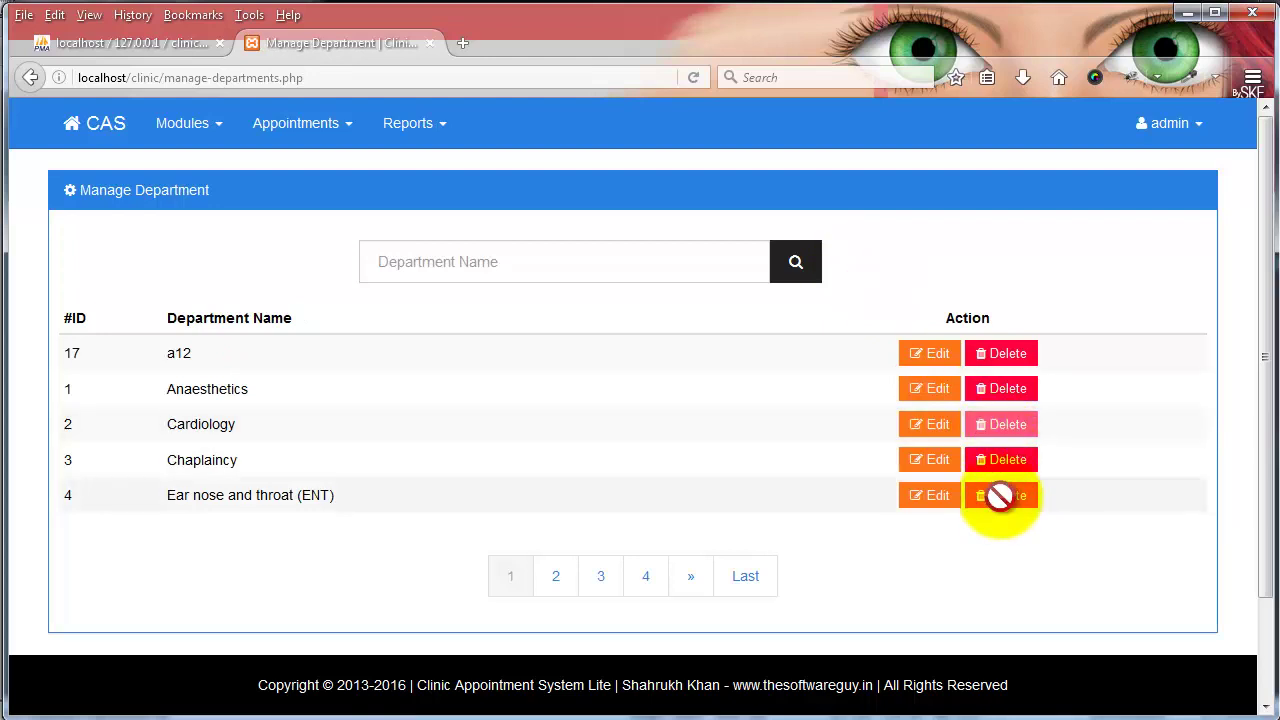
{"action": "left_click", "coordinate": [200, 128]}
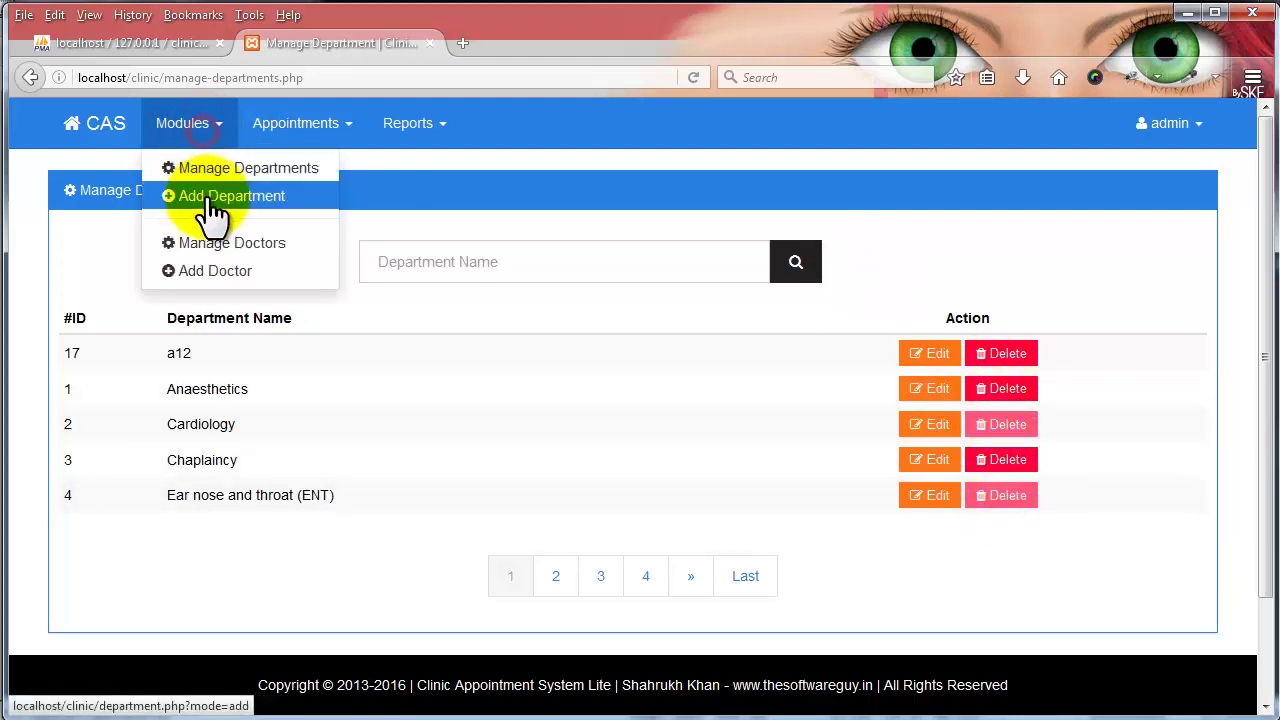
- Add a new department named 'sample'
{"action": "left_click", "coordinate": [211, 200]}
{"action": "left_click", "coordinate": [334, 257]}
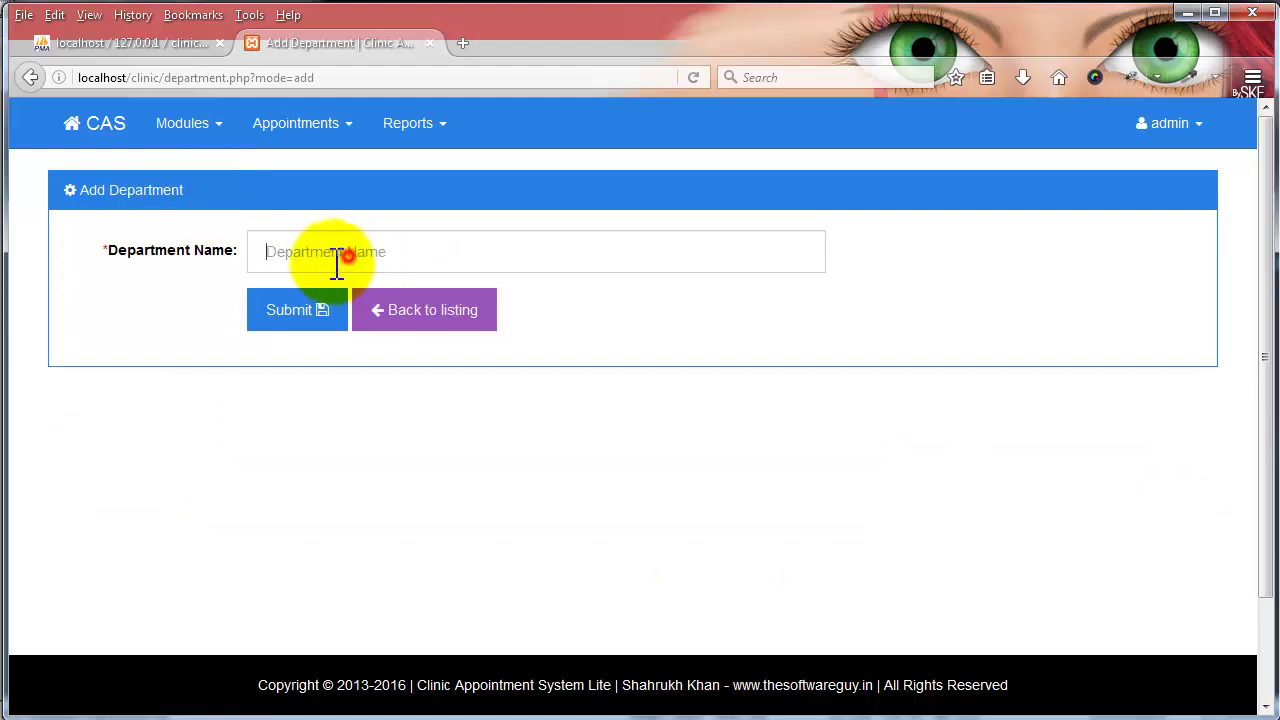
{"action": "type", "text": "sample"}
{"action": "key", "text": "Return"}
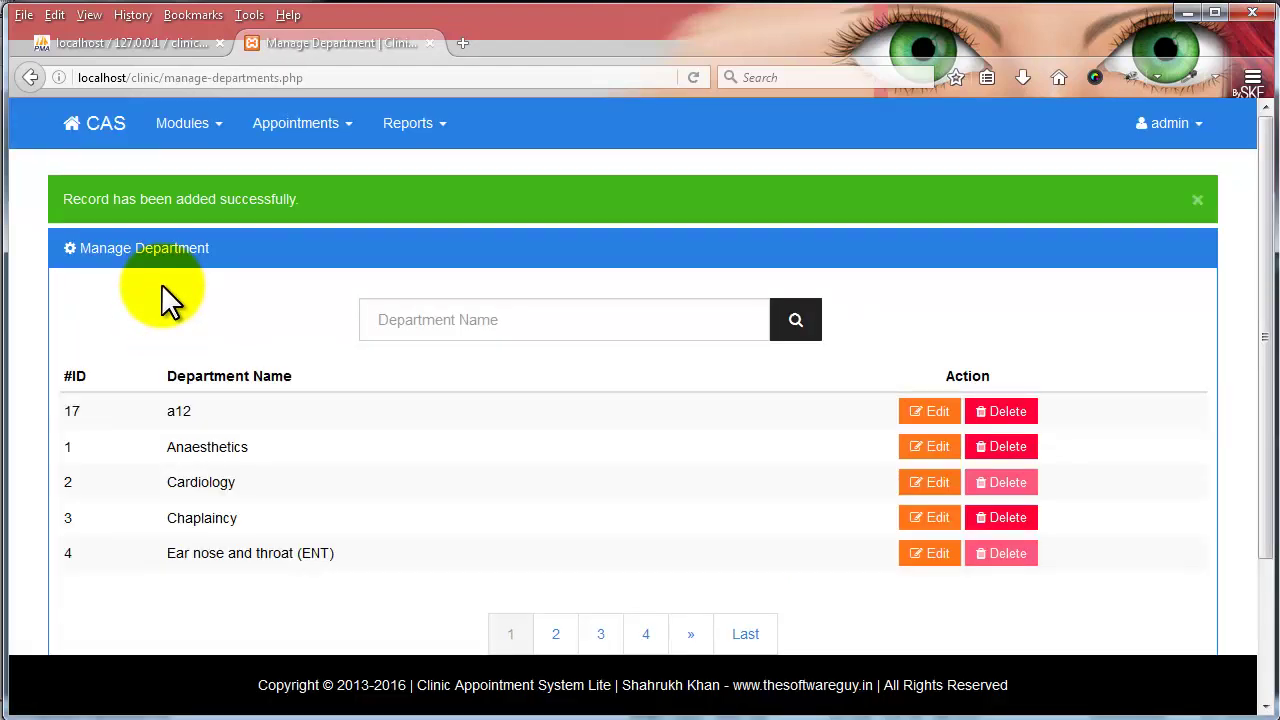
- Find the sample department by searching 'sa', rename it to 'sample123', and return to the listing
{"action": "scroll", "coordinate": [402, 231], "scroll_direction": "down", "scroll_amount": 2}
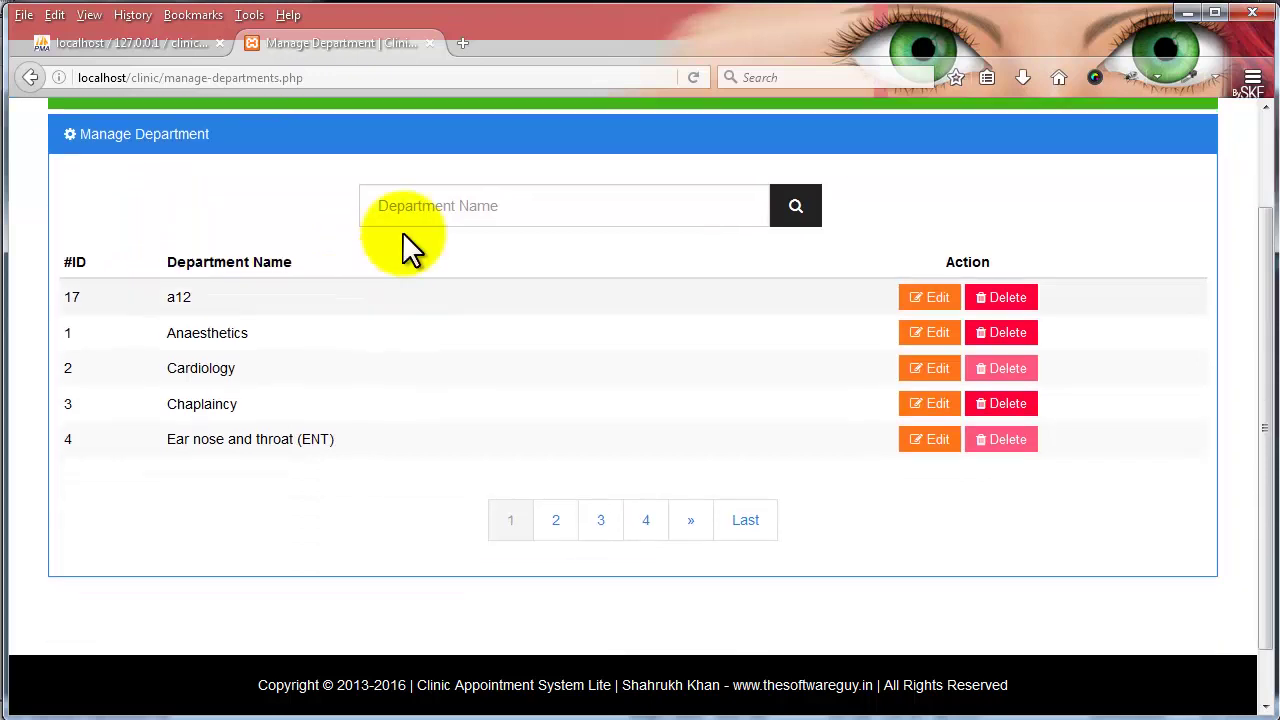
{"action": "left_click", "coordinate": [411, 219]}
{"action": "type", "text": "sam"}
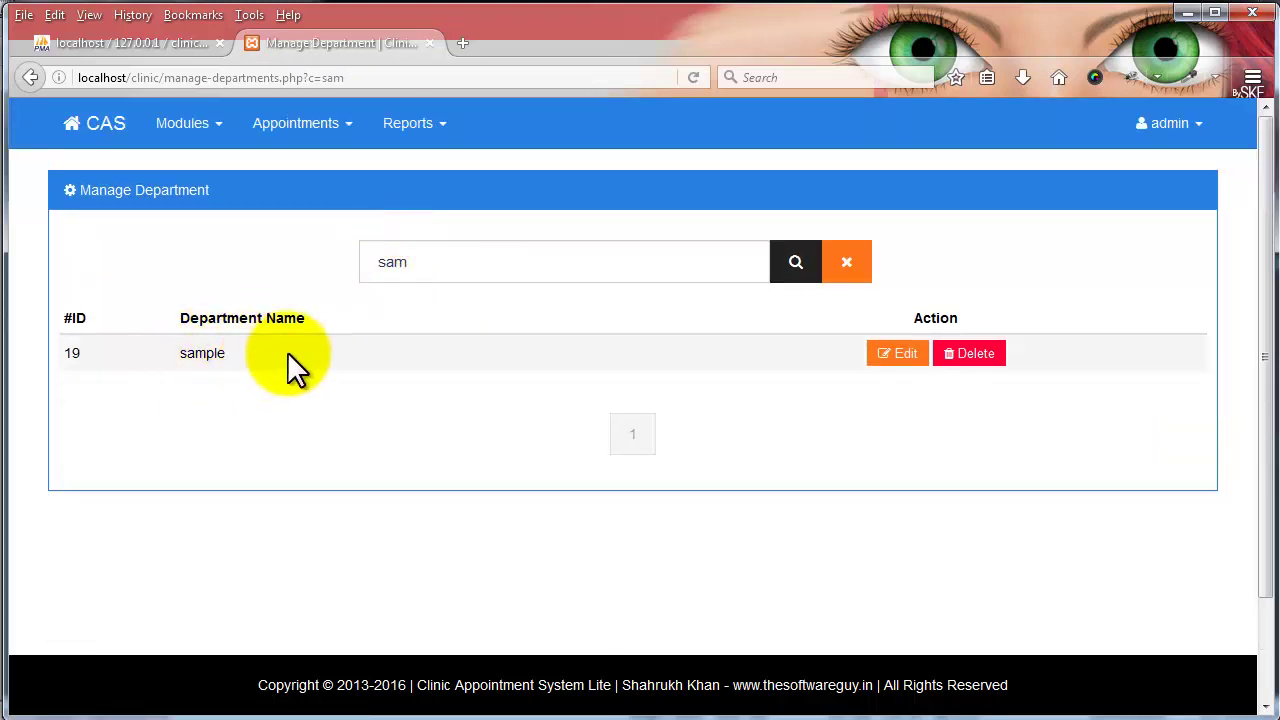
{"action": "left_click", "coordinate": [914, 356]}
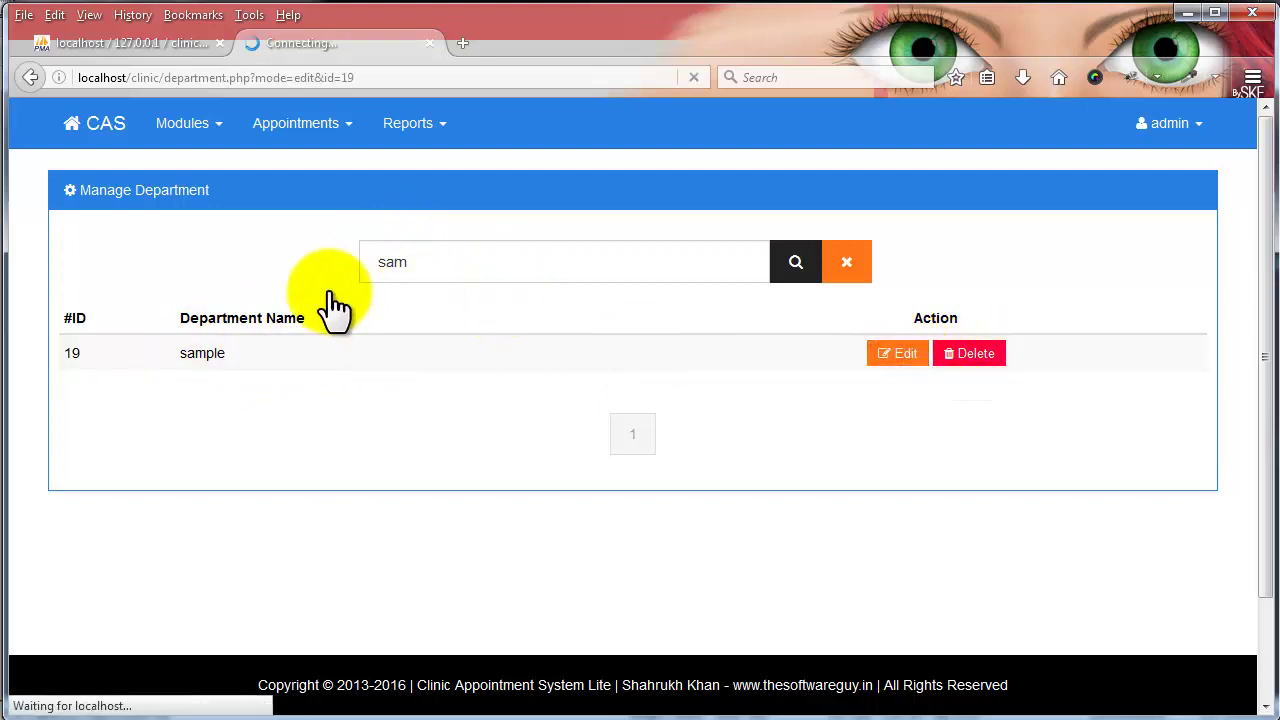
{"action": "left_click", "coordinate": [358, 262]}
{"action": "type", "text": "123"}
{"action": "key", "text": "Return"}
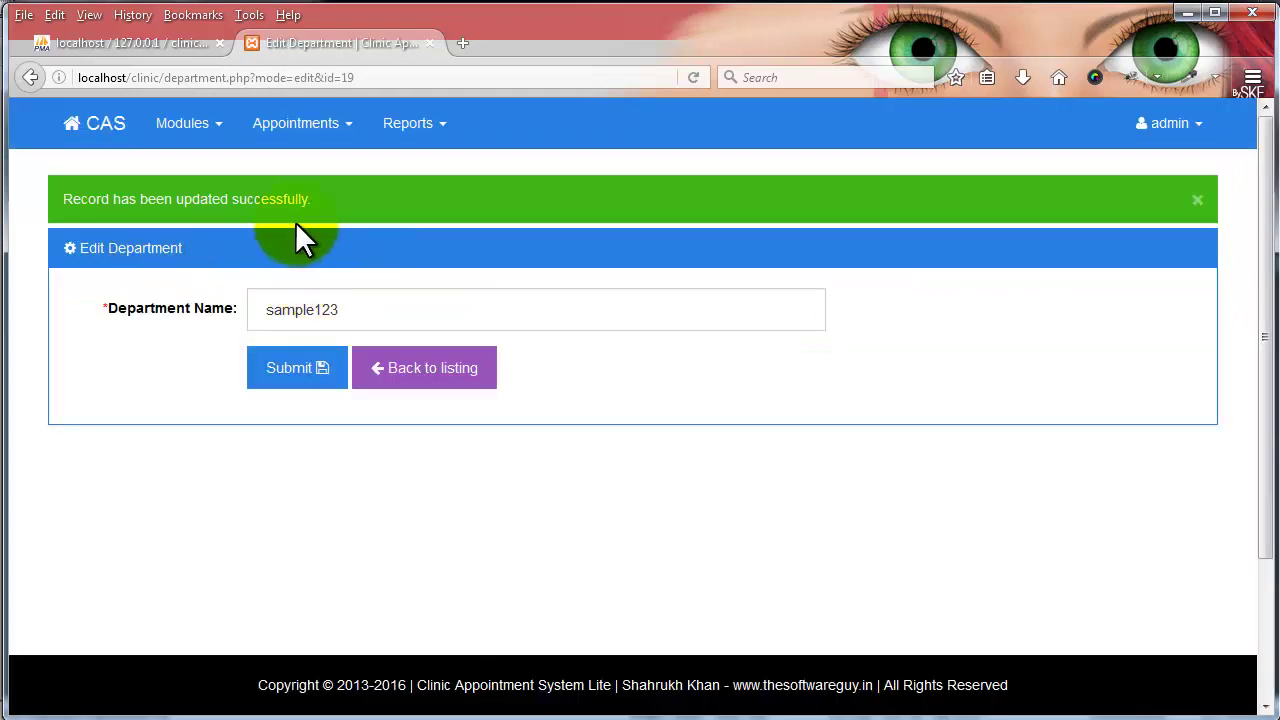
{"action": "left_click", "coordinate": [422, 378]}
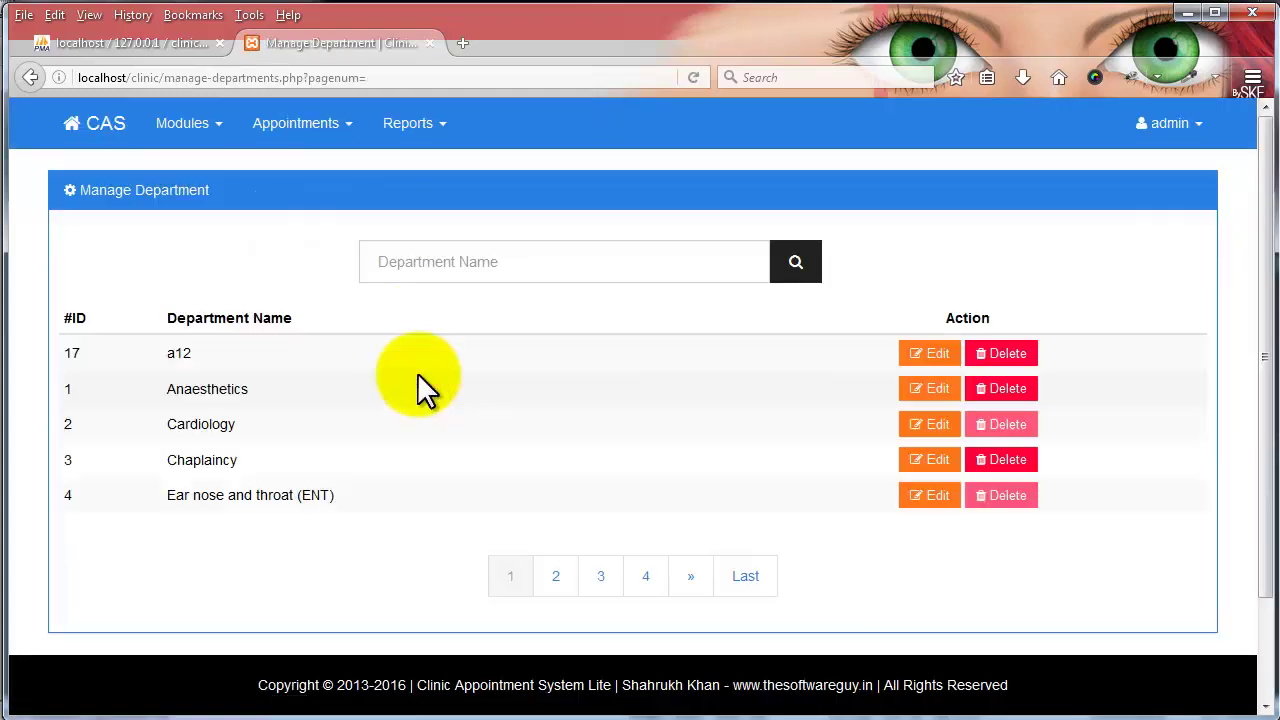
- Delete the a12 department, then search 'sam' and delete sample123
{"action": "left_click", "coordinate": [995, 358]}
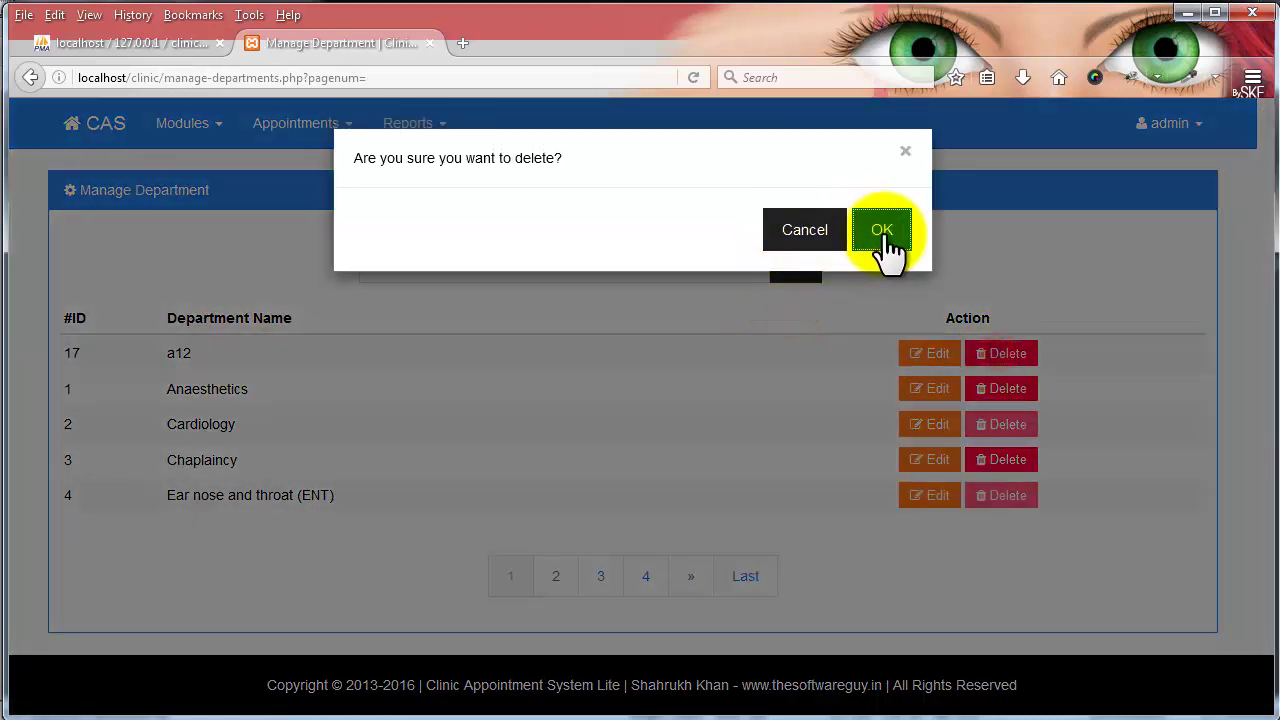
{"action": "left_click", "coordinate": [884, 246]}
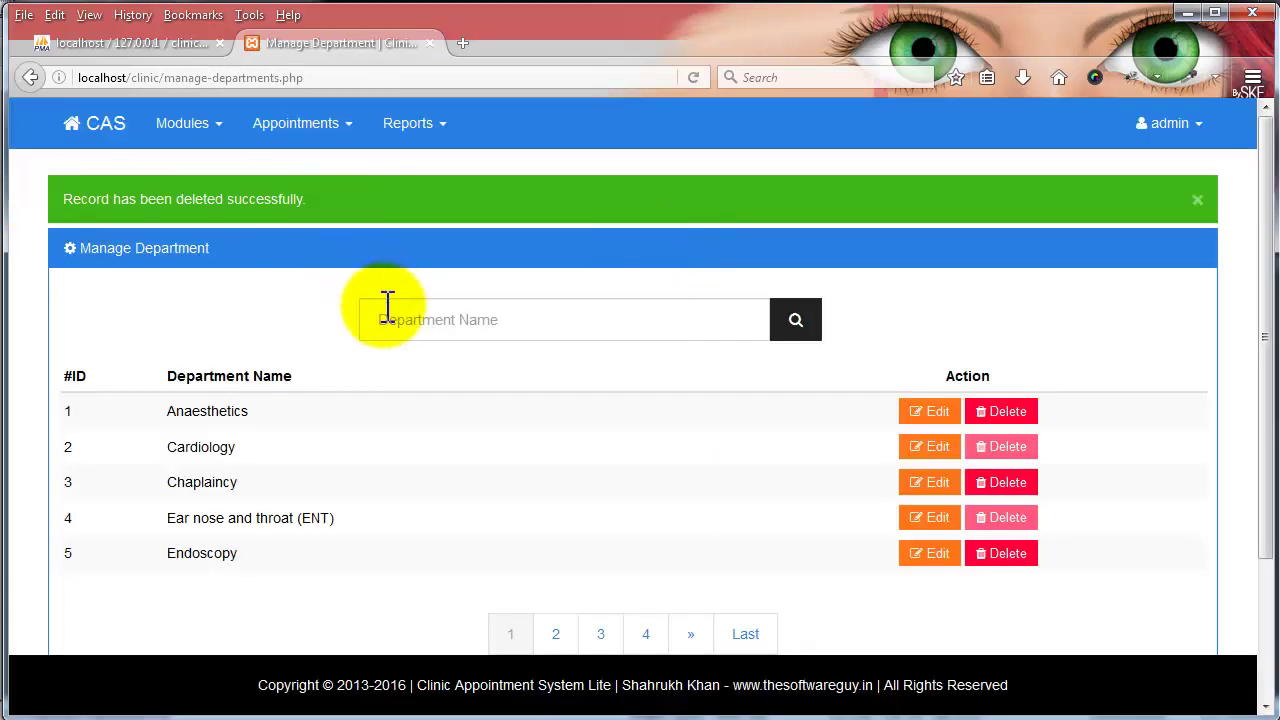
{"action": "left_click", "coordinate": [383, 306]}
{"action": "type", "text": "sam"}
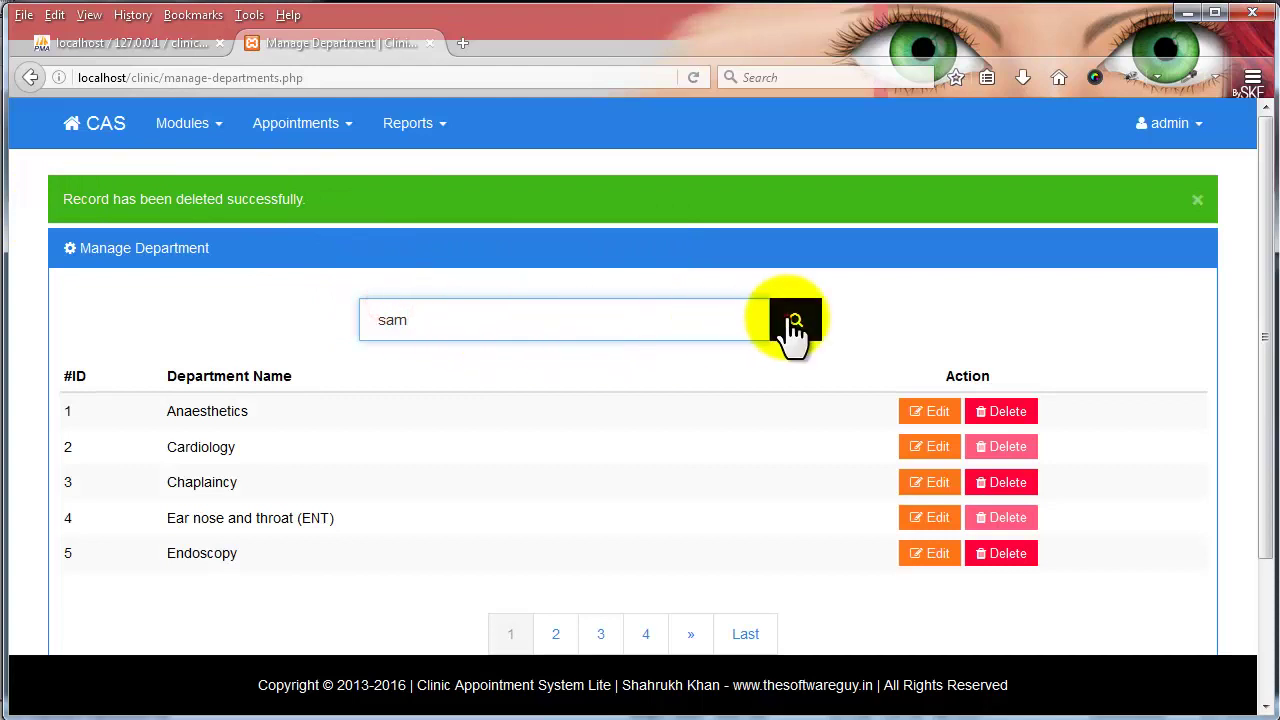
{"action": "left_click", "coordinate": [795, 322]}
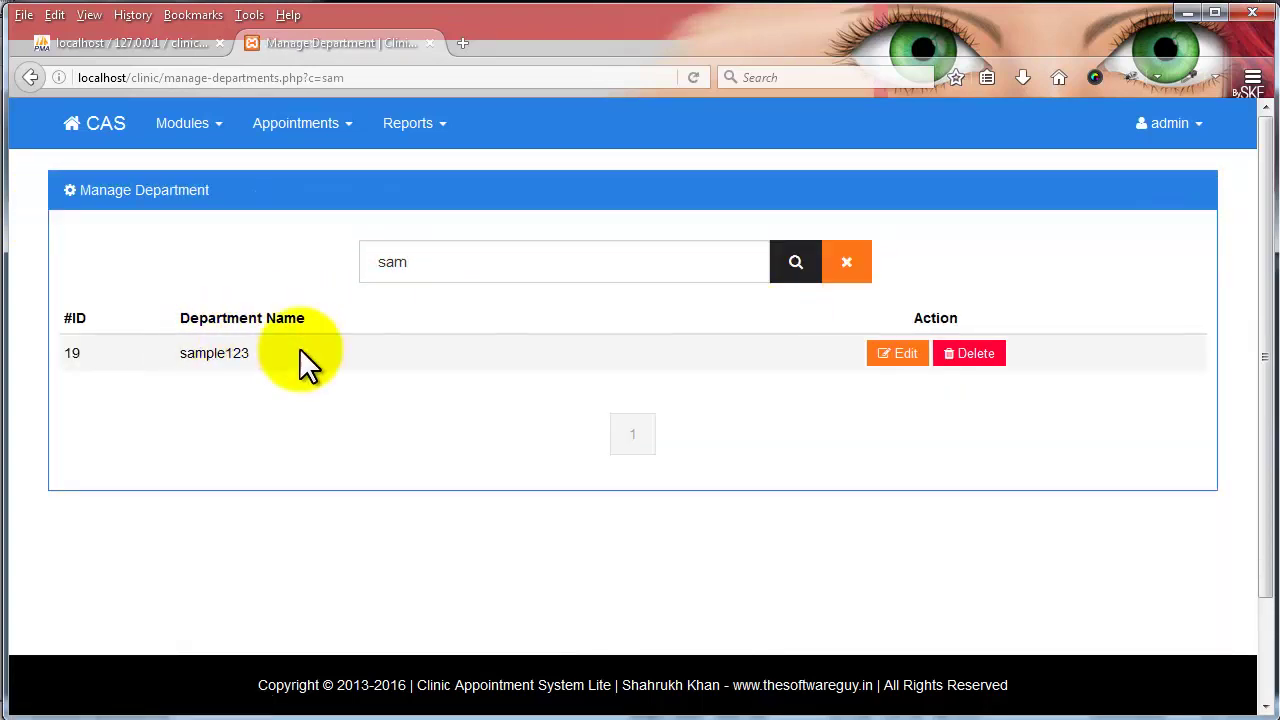
{"action": "left_click", "coordinate": [985, 353]}
{"action": "left_click", "coordinate": [897, 240]}
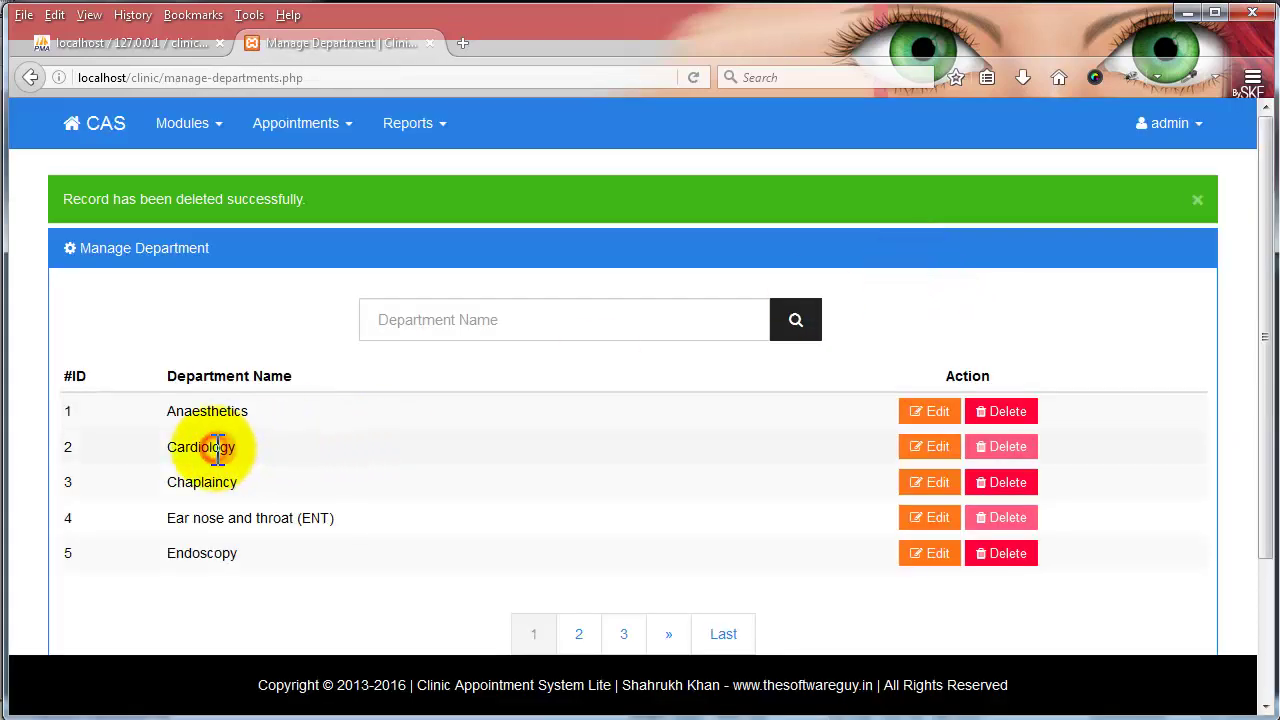
- Try adding a duplicate 'Cardiology' department by copy-paste; it's rejected, then back to the listing
{"action": "double_click", "coordinate": [201, 447]}
{"action": "right_click", "coordinate": [226, 448]}
{"action": "left_click", "coordinate": [250, 459]}
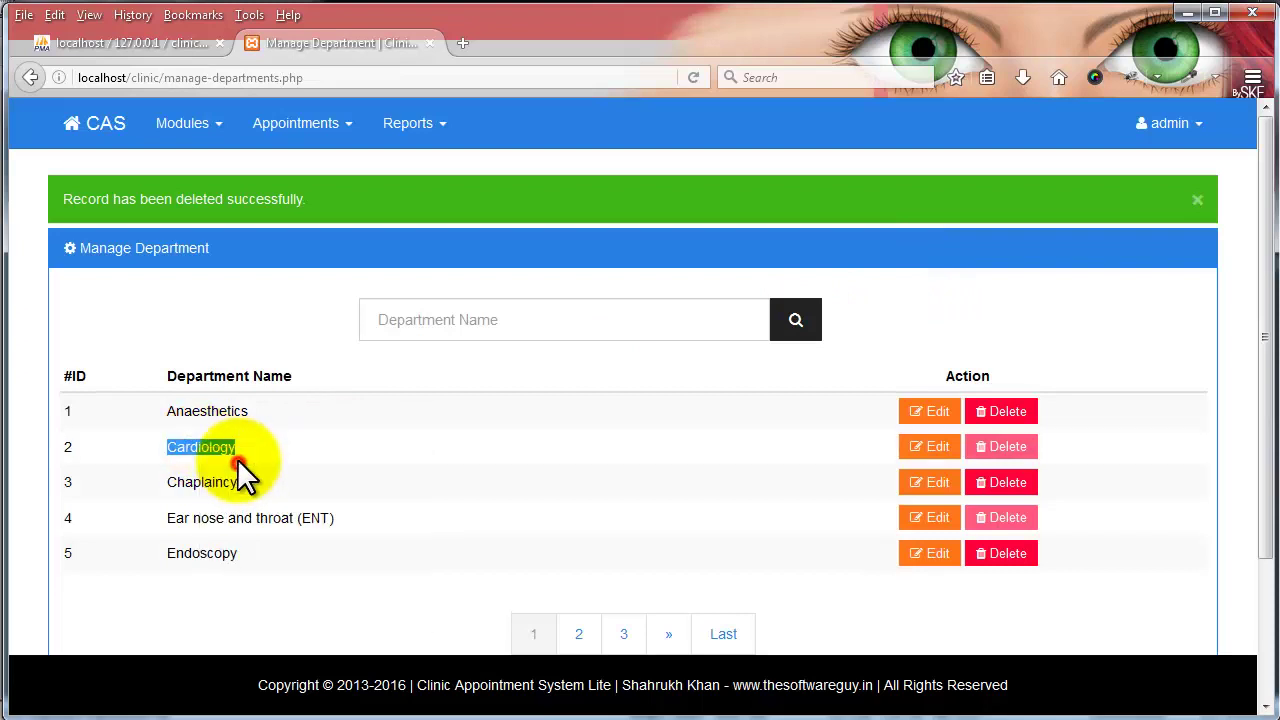
{"action": "left_click", "coordinate": [188, 120]}
{"action": "left_click", "coordinate": [222, 200]}
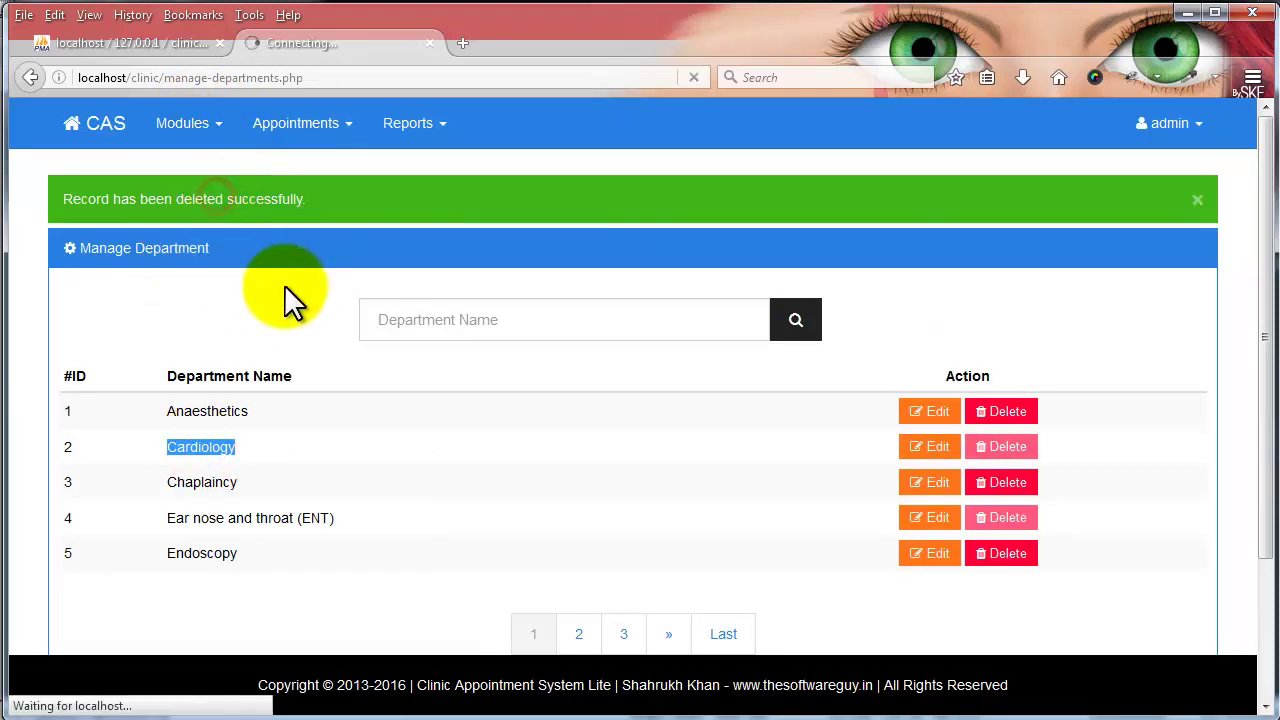
{"action": "left_click", "coordinate": [323, 251]}
{"action": "right_click", "coordinate": [326, 258]}
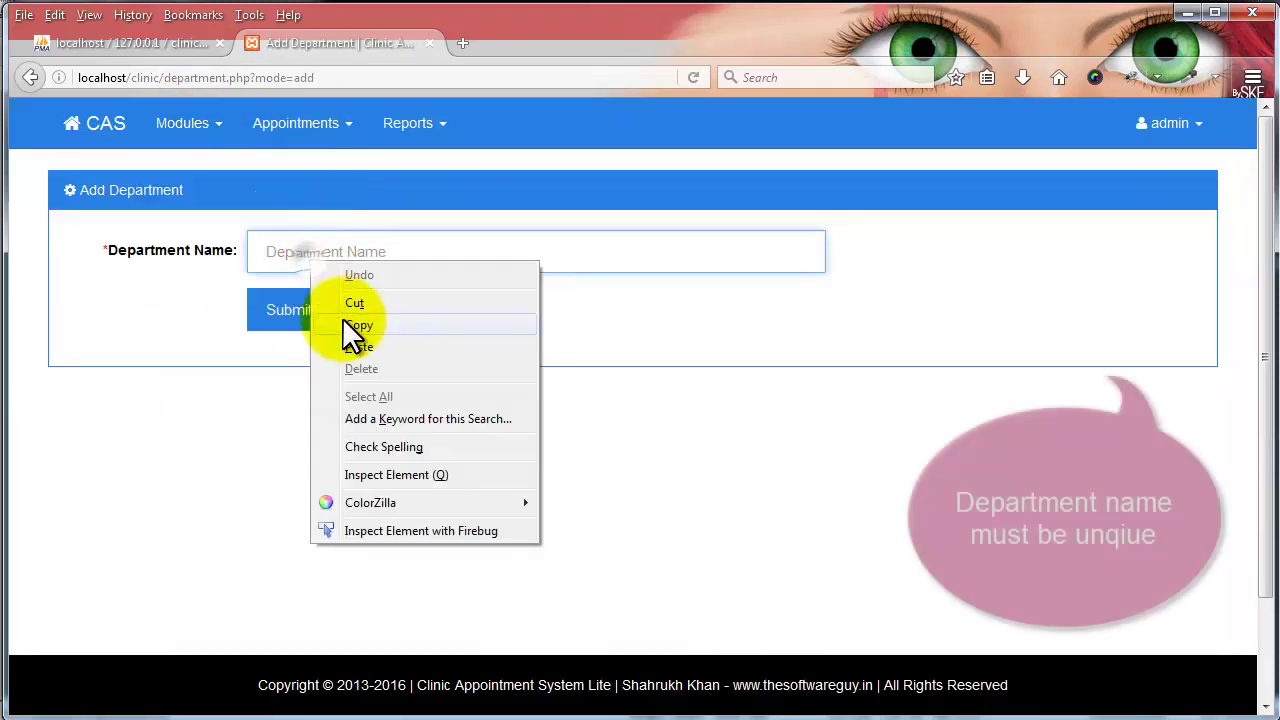
{"action": "left_click", "coordinate": [345, 337]}
{"action": "left_click", "coordinate": [315, 318]}
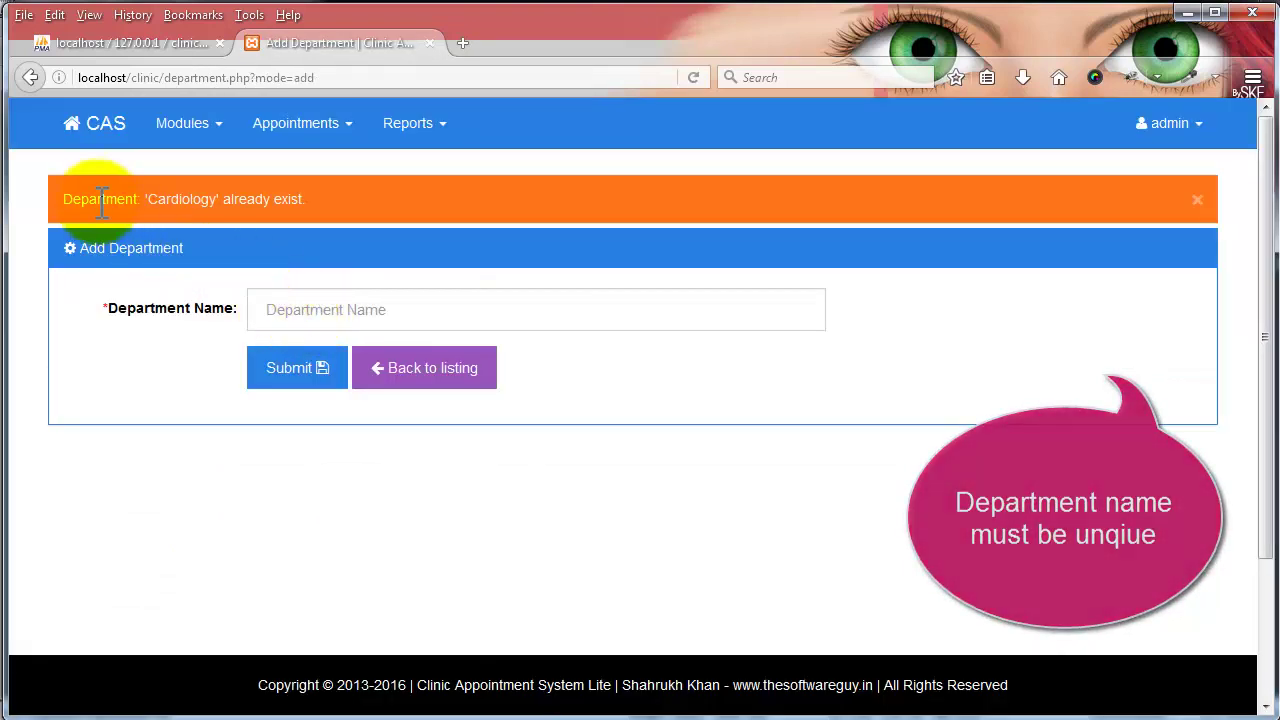
{"action": "left_click", "coordinate": [449, 380]}
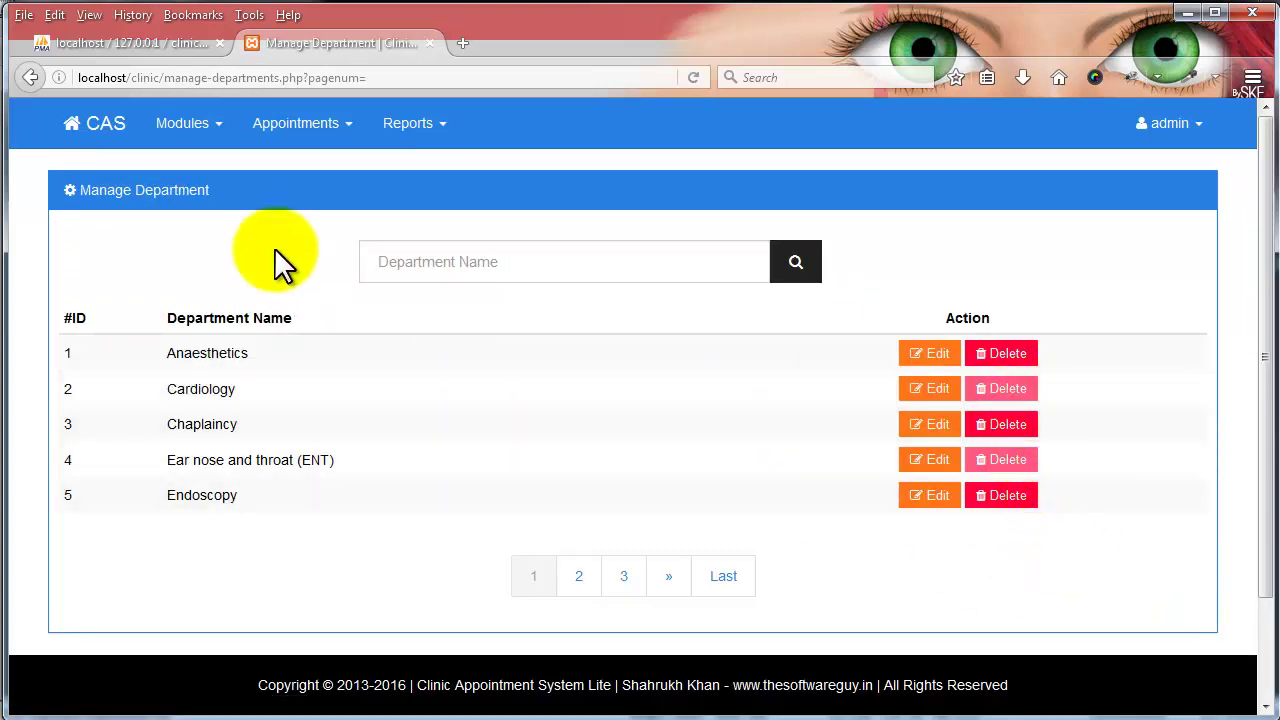
{"action": "left_click", "coordinate": [200, 123]}
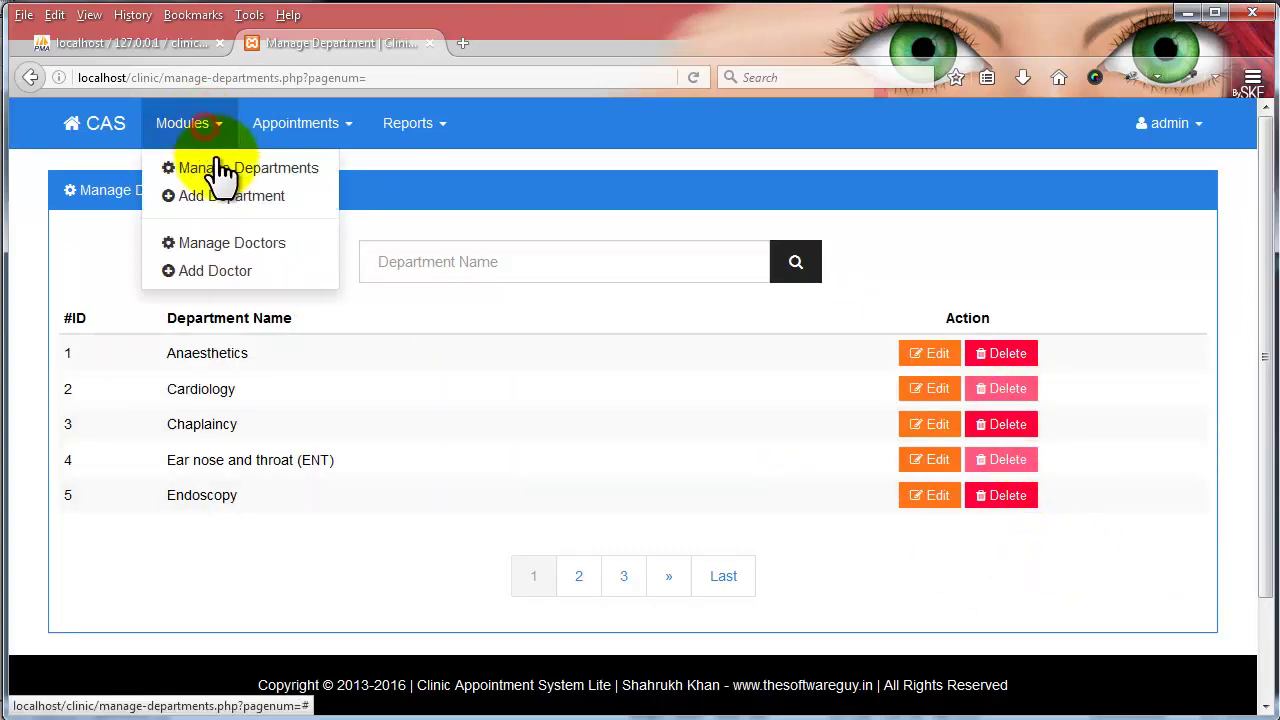
- Open Manage Doctors, check page 2, and filter by the Cardiology department, then clear it
{"action": "left_click", "coordinate": [222, 246]}
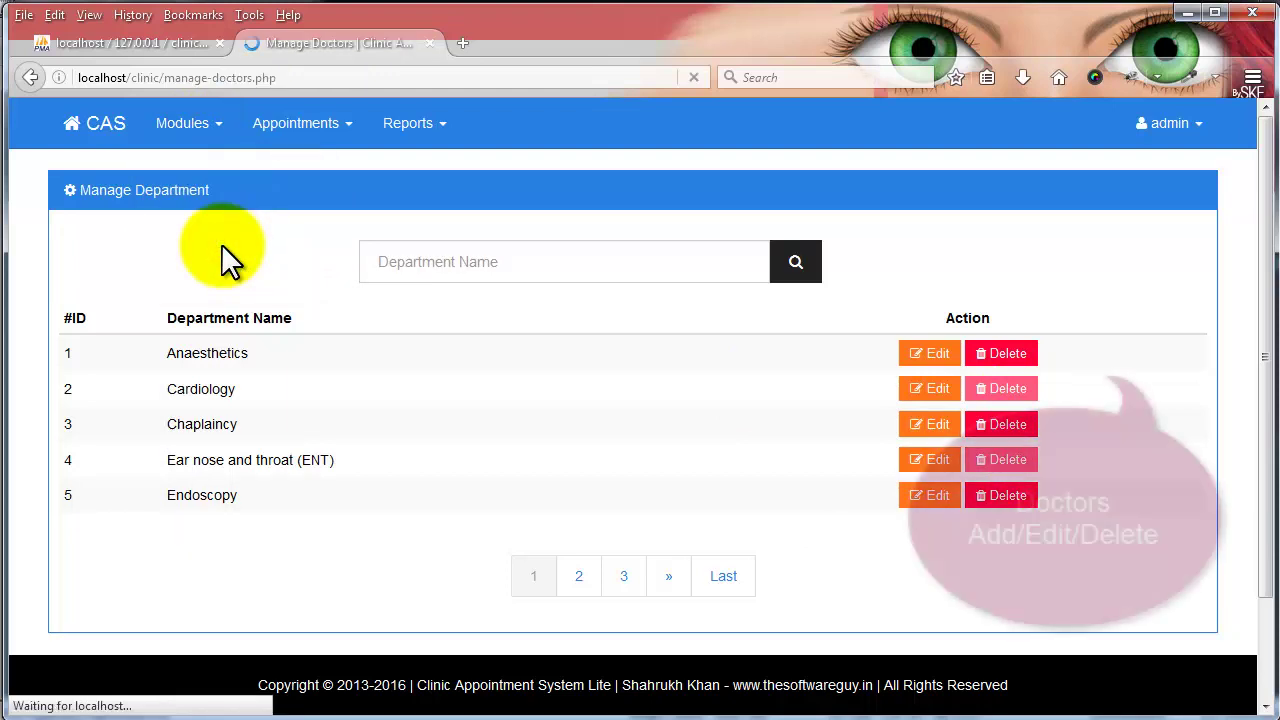
{"action": "left_click", "coordinate": [604, 600]}
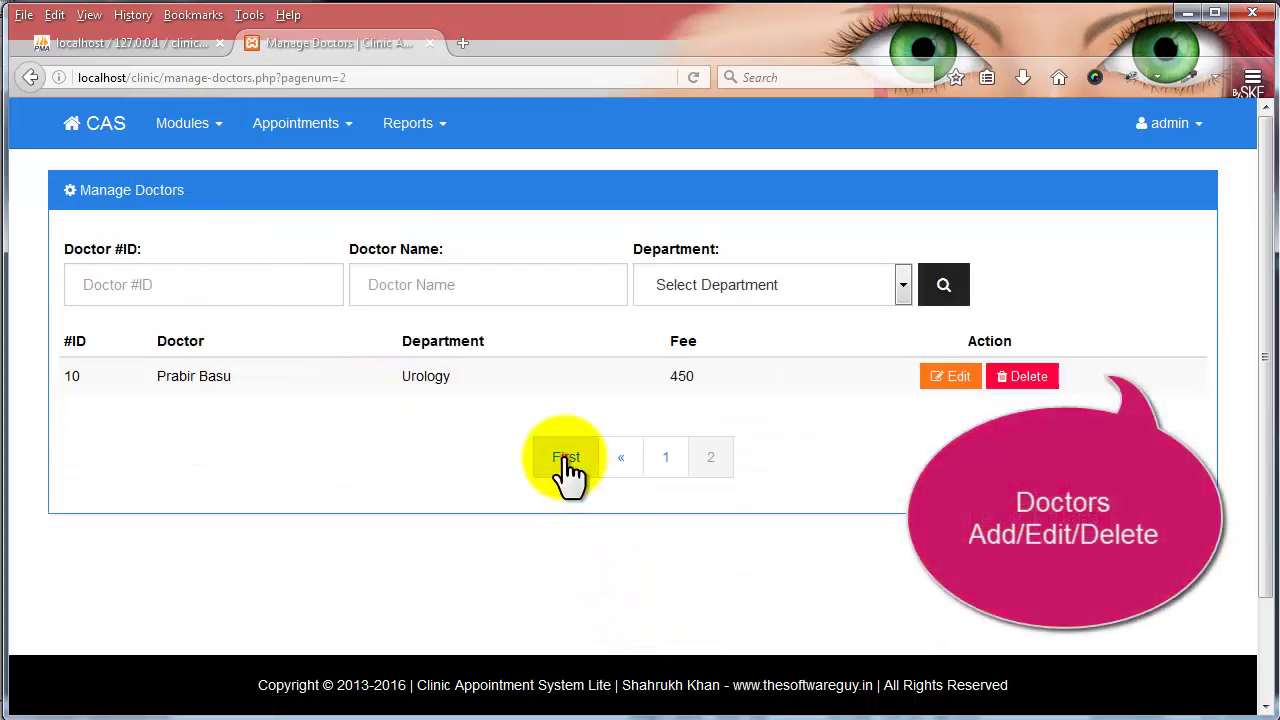
{"action": "left_click", "coordinate": [565, 460]}
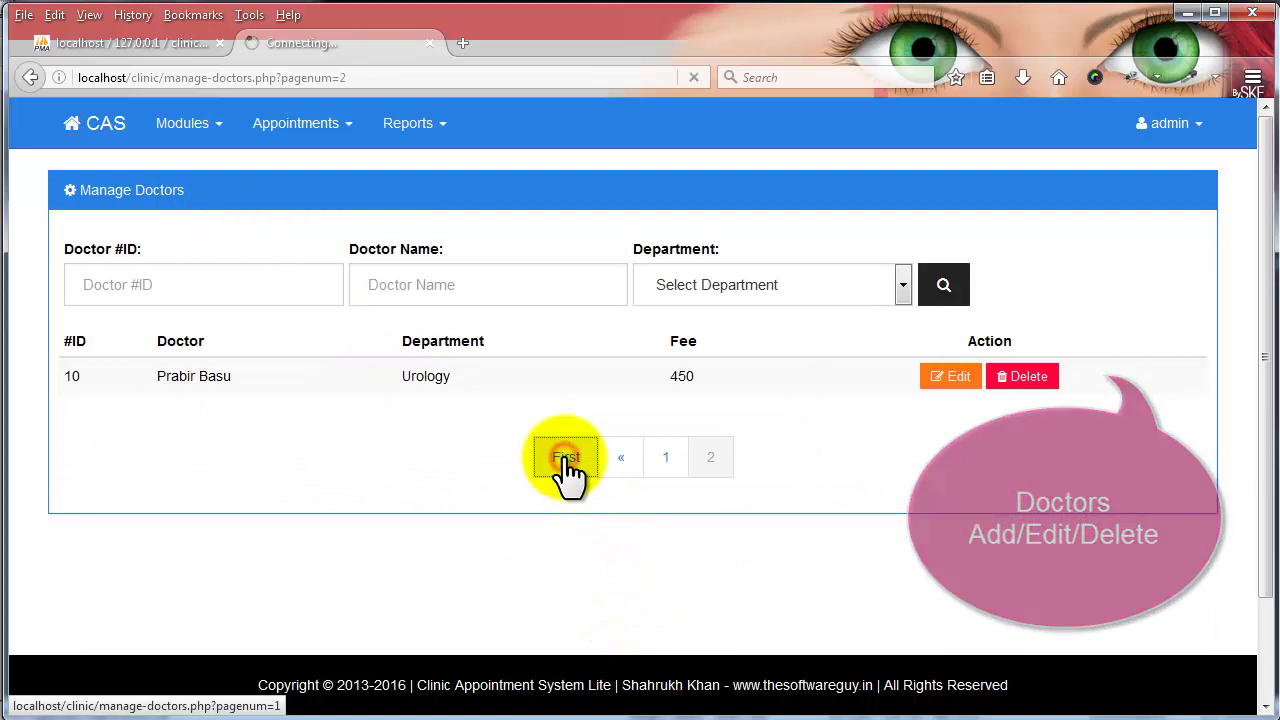
{"action": "left_click", "coordinate": [729, 272]}
{"action": "left_click", "coordinate": [702, 350]}
{"action": "left_click", "coordinate": [957, 272]}
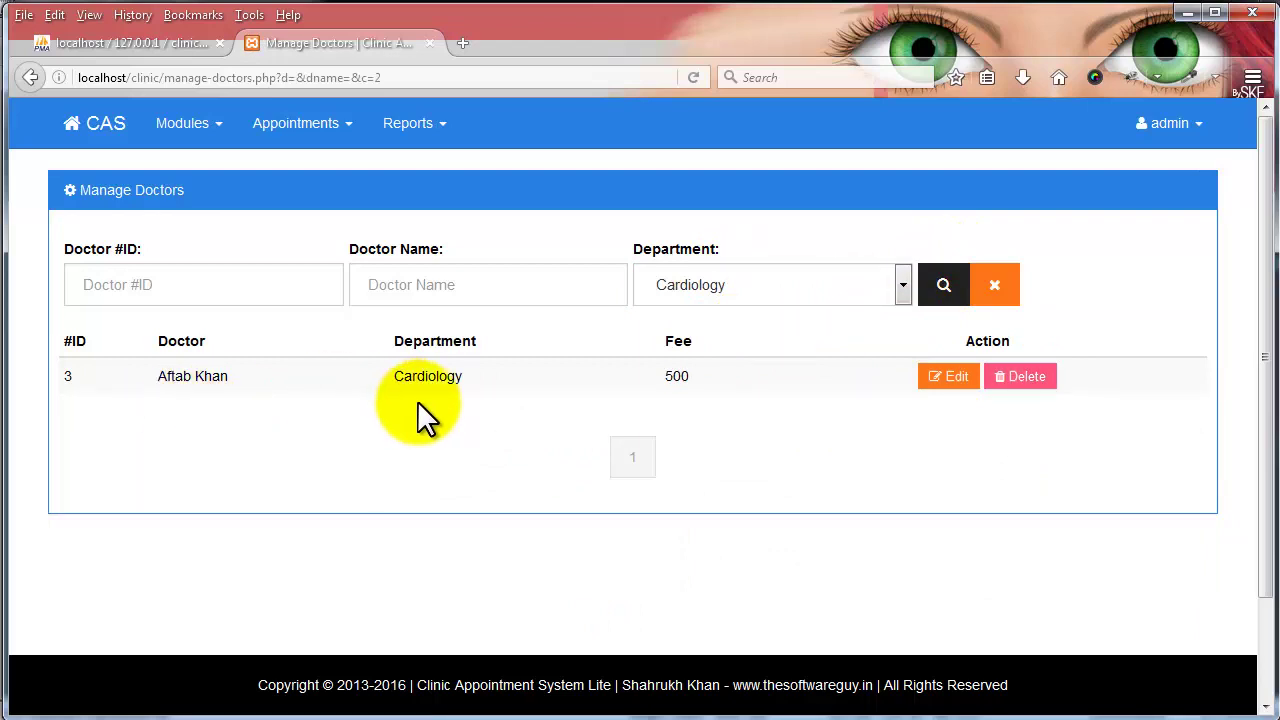
{"action": "left_click", "coordinate": [996, 286]}
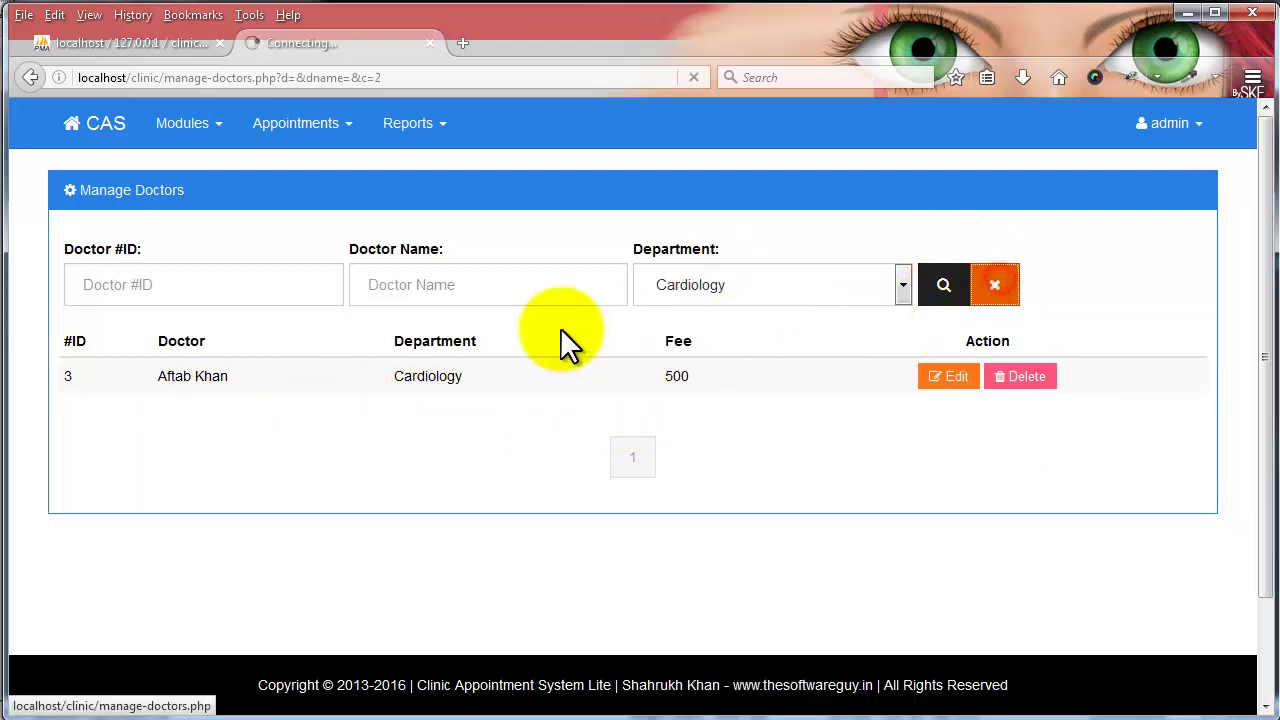
- Search doctors by name (one found), then by ID 1 (none found), clearing each search
{"action": "left_click", "coordinate": [496, 286]}
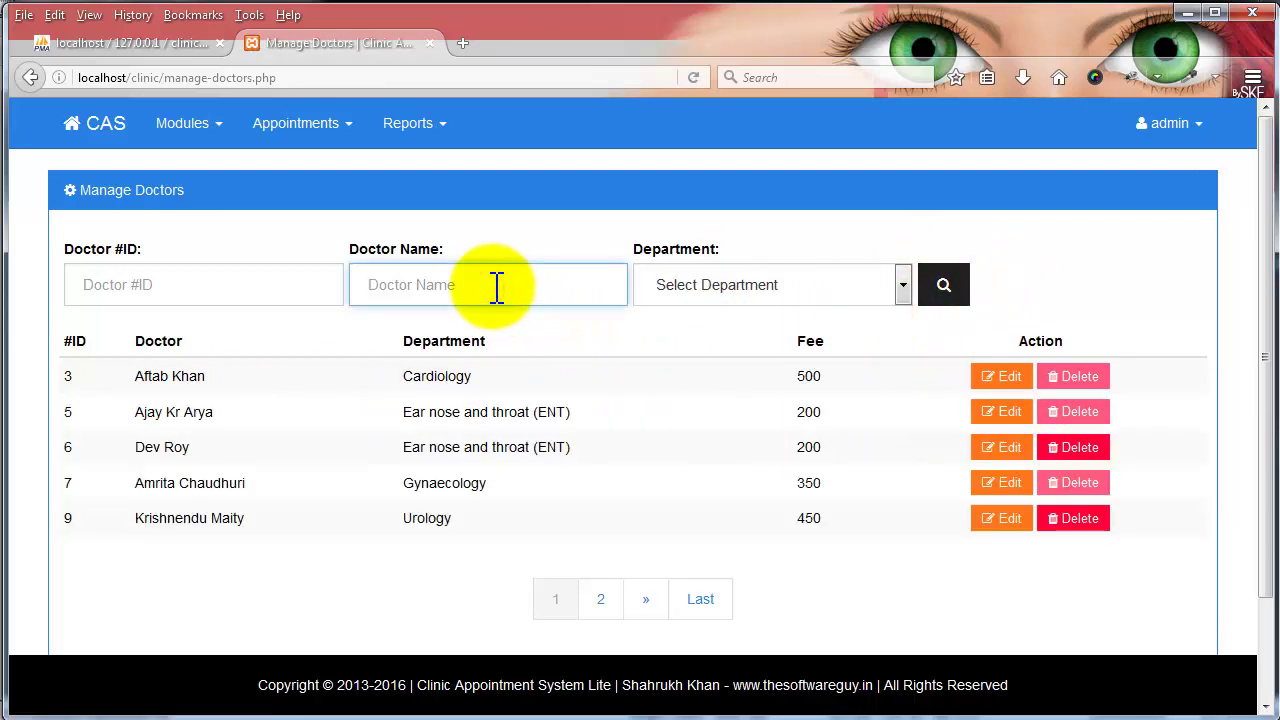
{"action": "type", "text": "maity"}
{"action": "key", "text": "Return"}
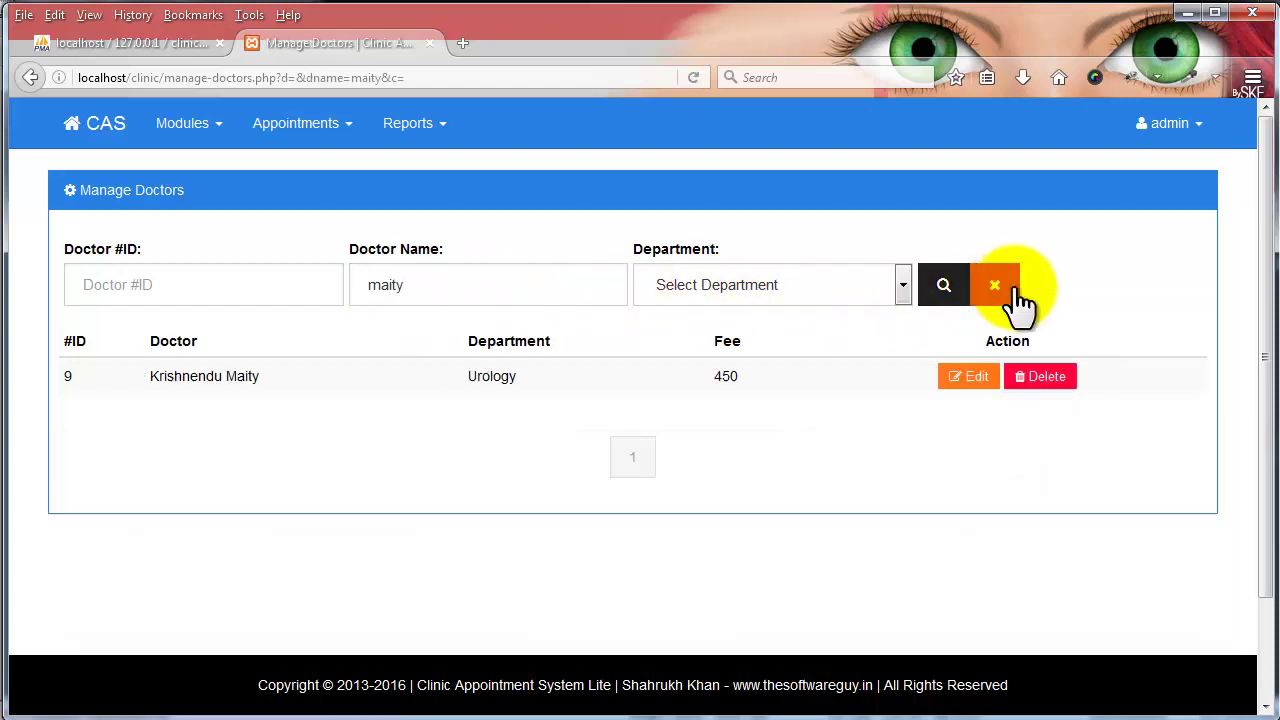
{"action": "left_click", "coordinate": [1003, 288]}
{"action": "left_click", "coordinate": [167, 288]}
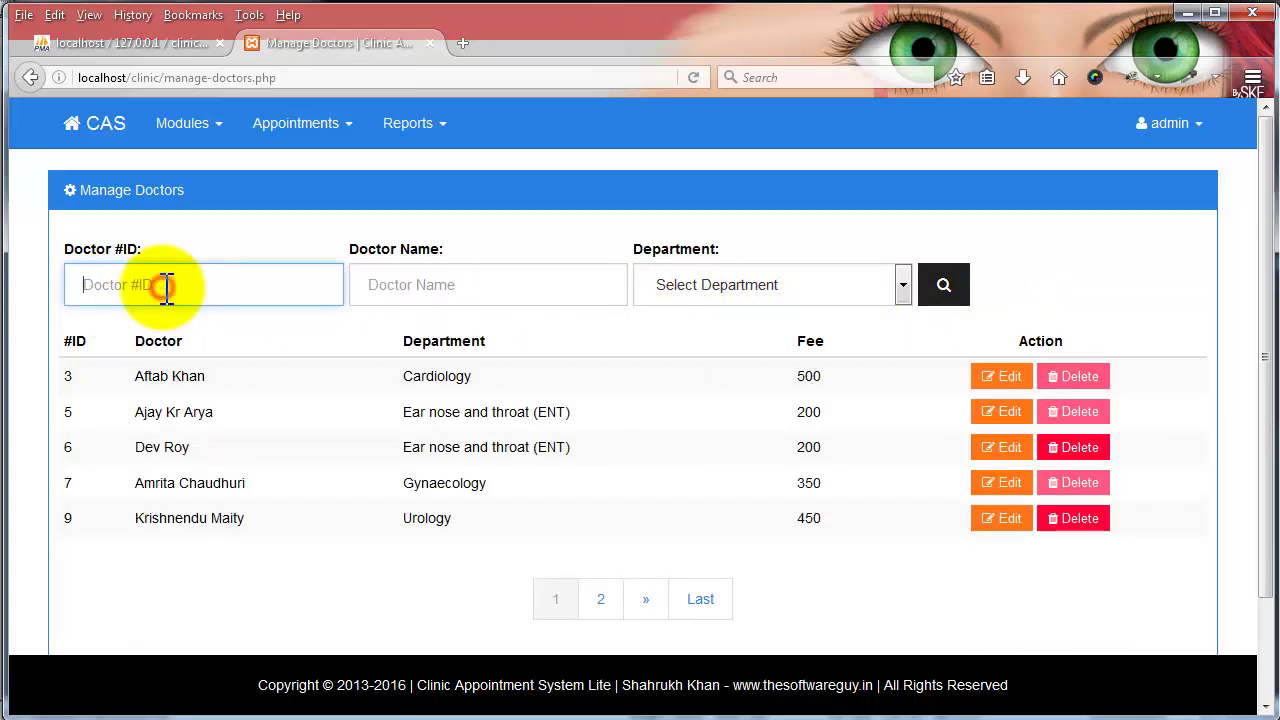
{"action": "type", "text": "1"}
{"action": "left_click", "coordinate": [943, 286]}
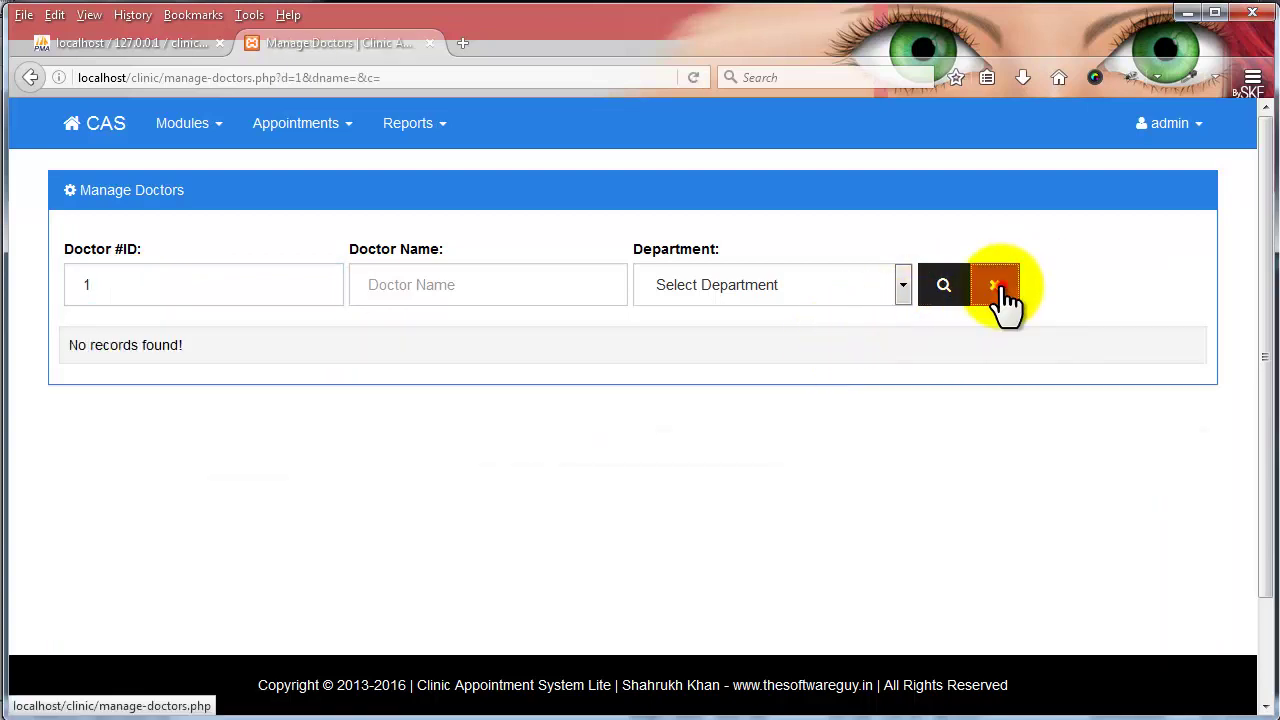
{"action": "left_click", "coordinate": [999, 286]}
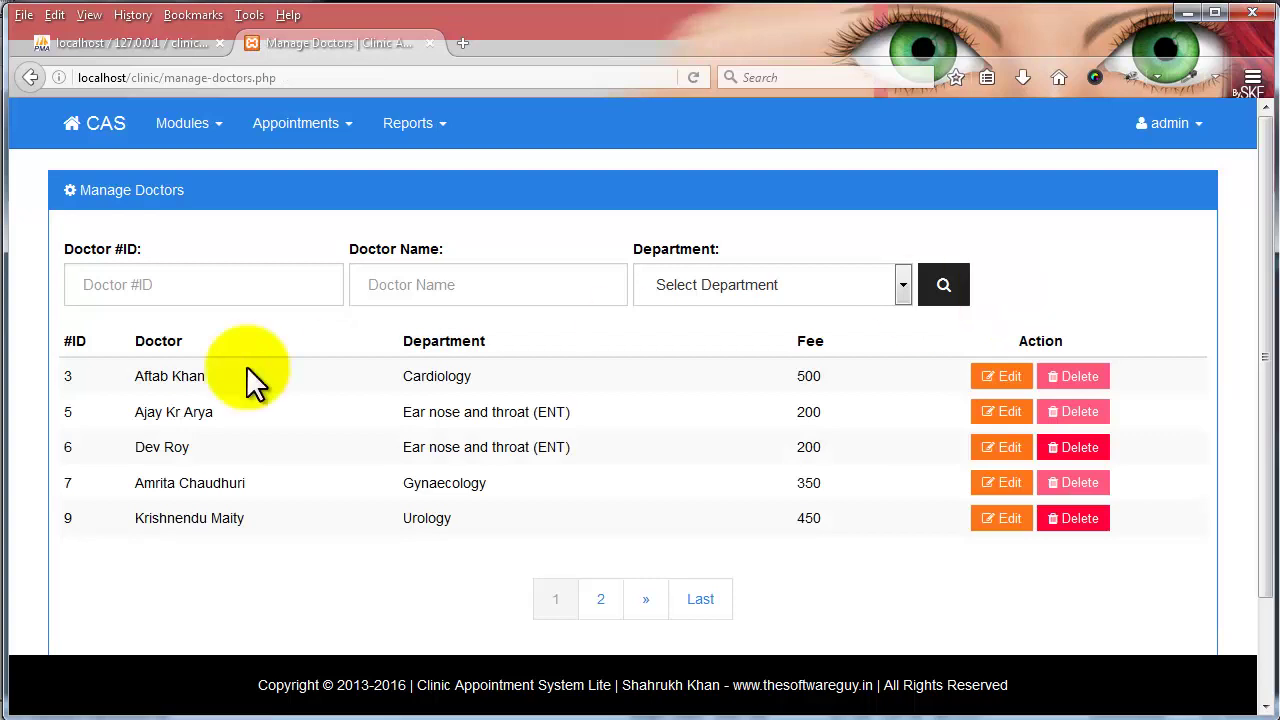
{"action": "left_click", "coordinate": [190, 123]}
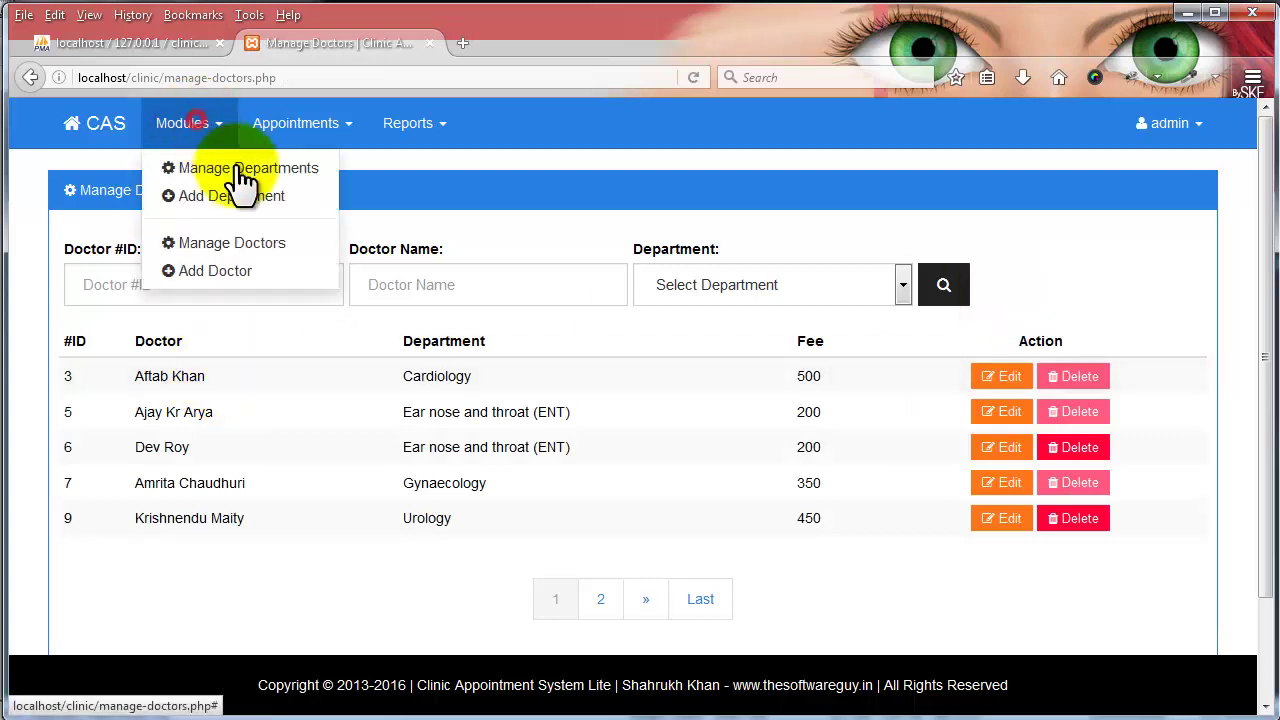
- Add a doctor with qualification MBBS, department Nutrition and dietetics, and fee 250
{"action": "left_click", "coordinate": [238, 272]}
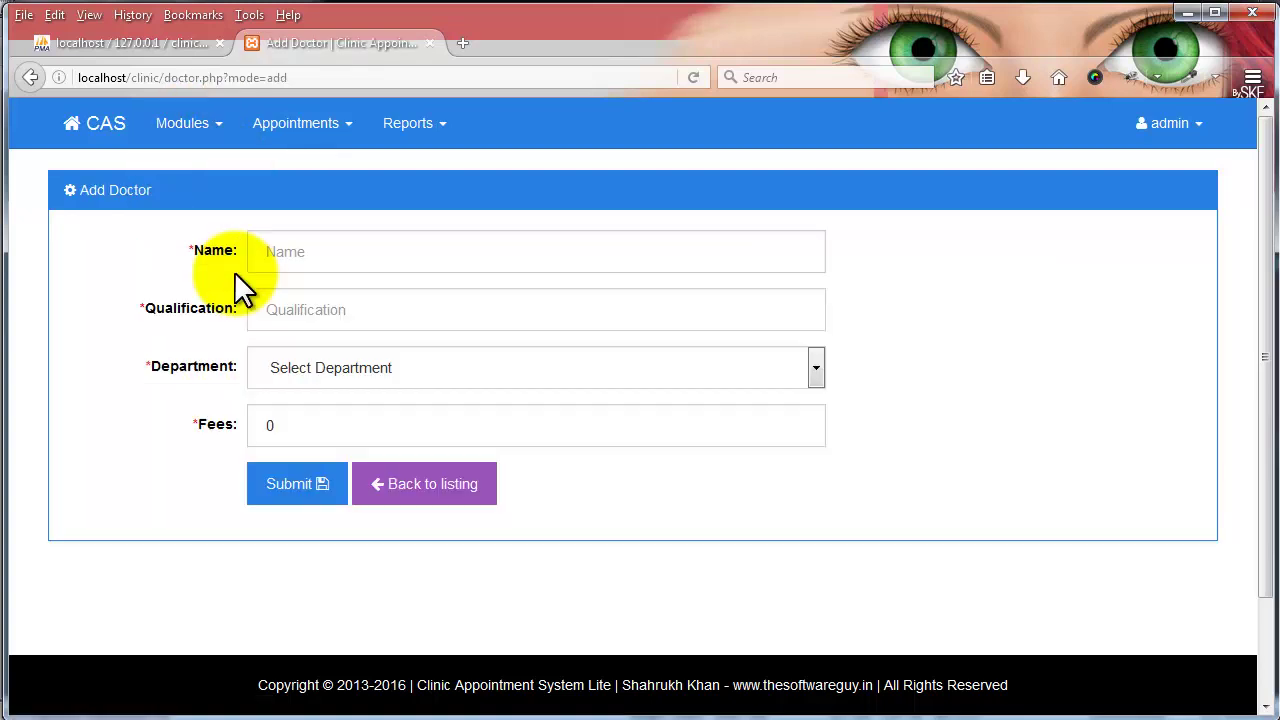
{"action": "left_click", "coordinate": [297, 253]}
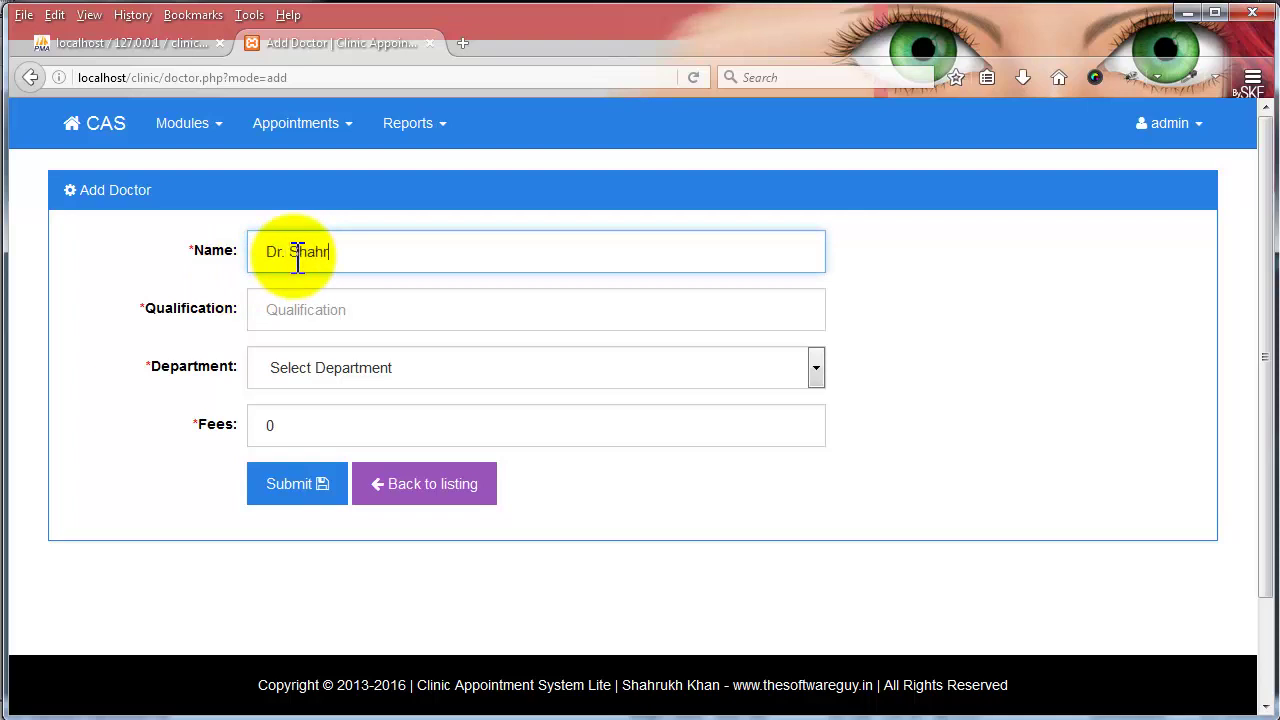
{"action": "type", "text": "Dr. Shahrukh Khan"}
{"action": "key", "text": "Tab"}
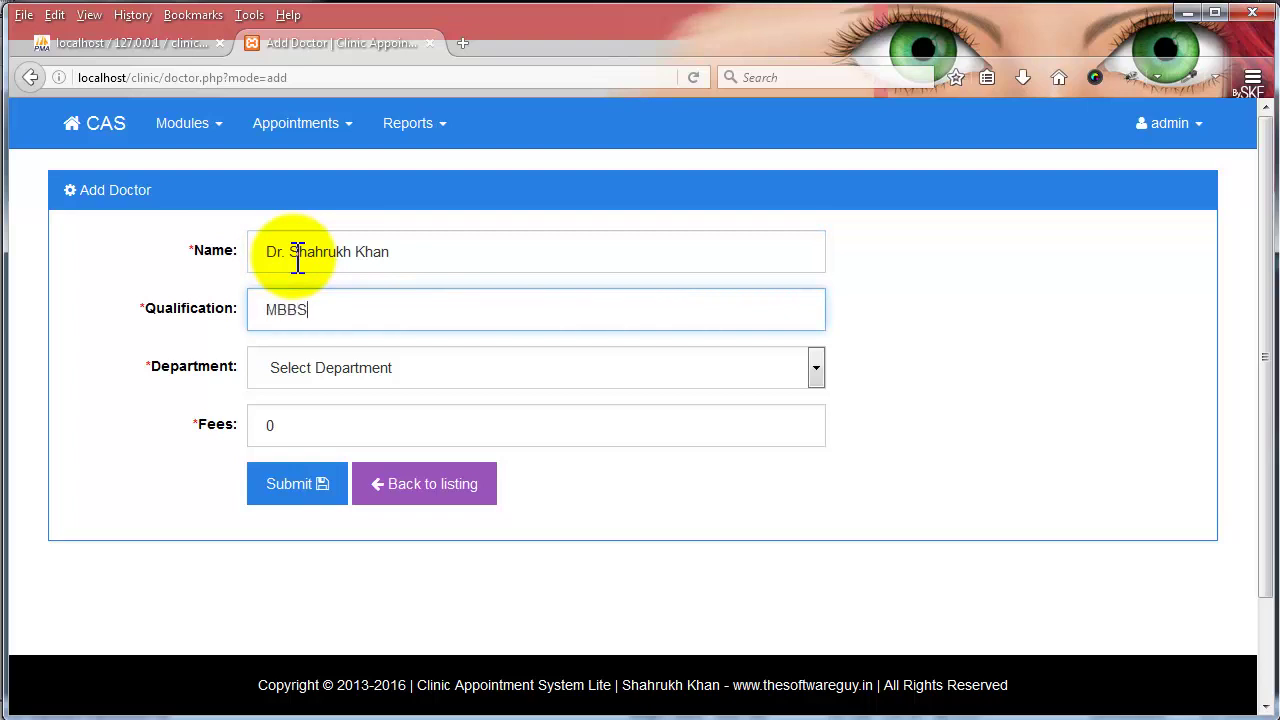
{"action": "left_click", "coordinate": [324, 360]}
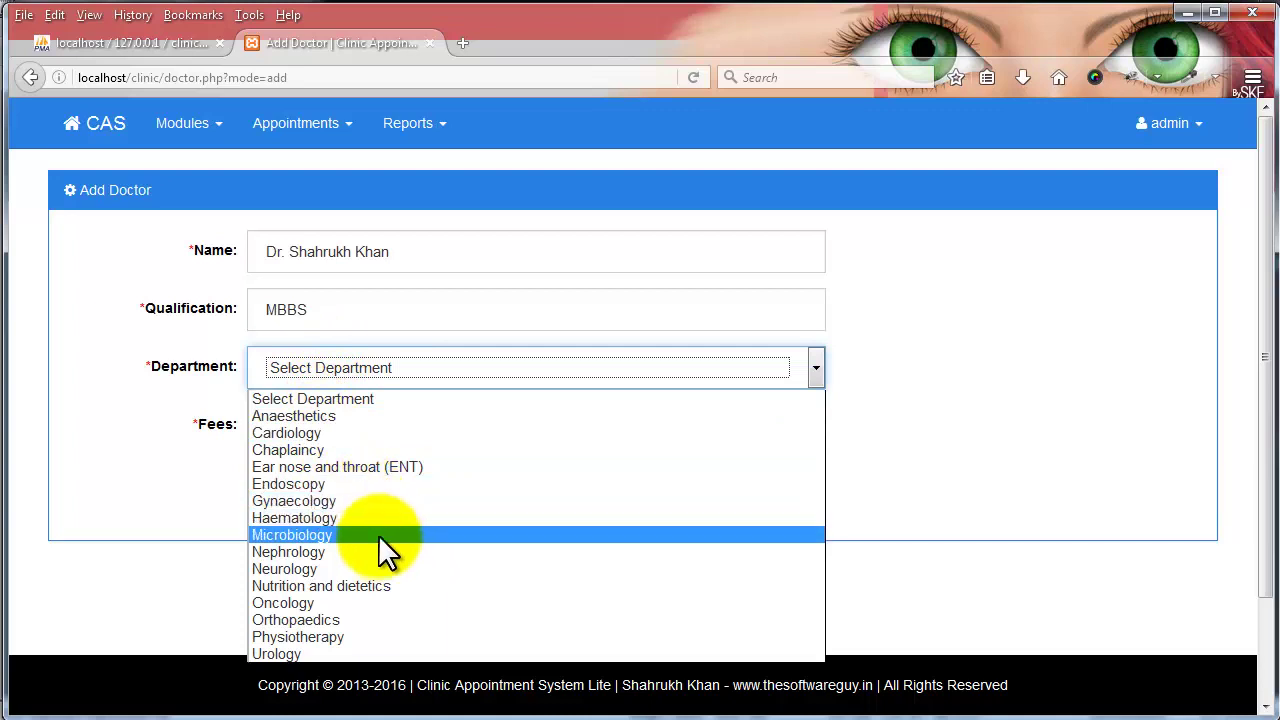
{"action": "left_click", "coordinate": [366, 589]}
{"action": "left_click", "coordinate": [277, 430]}
{"action": "key", "text": "BackSpace"}
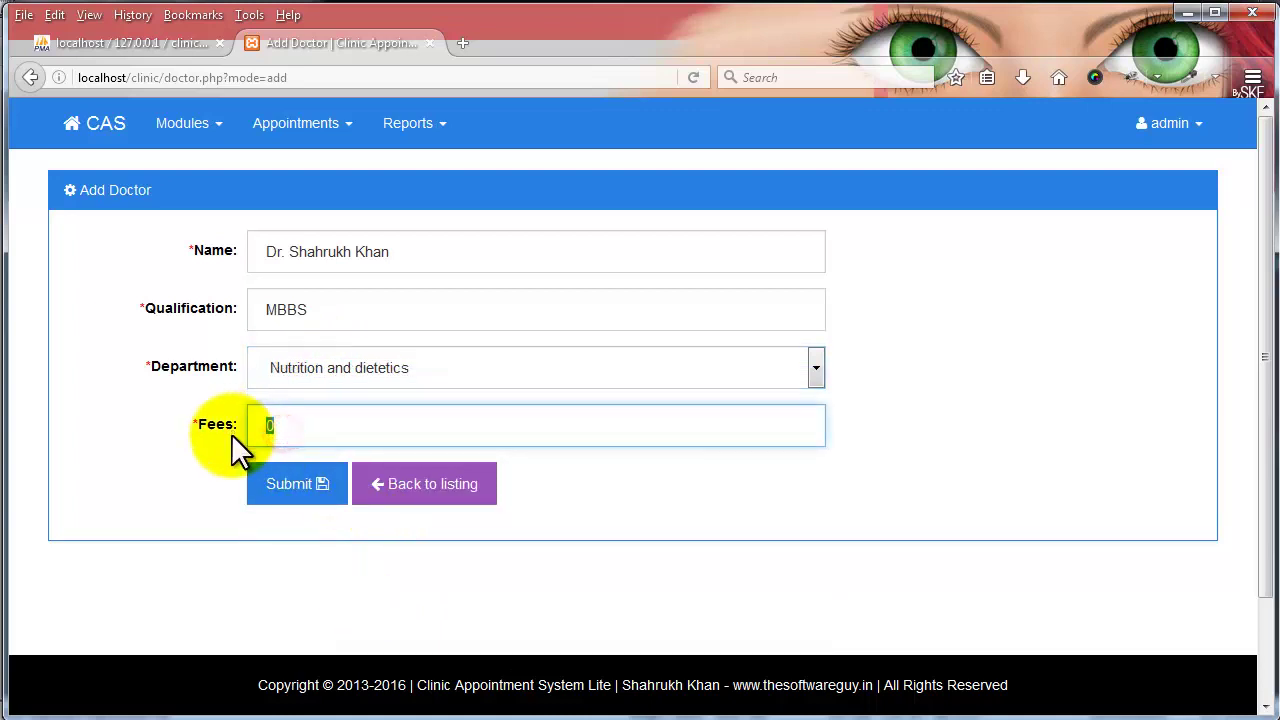
{"action": "type", "text": "250"}
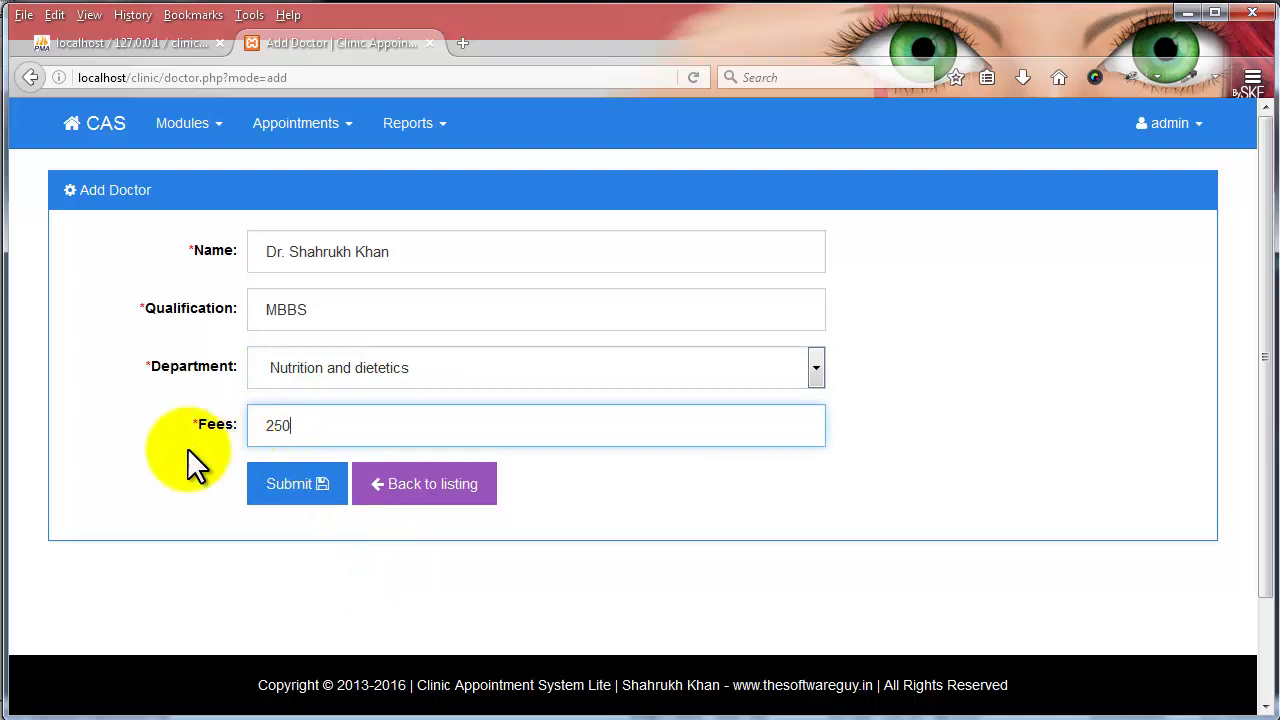
{"action": "left_click", "coordinate": [282, 483]}
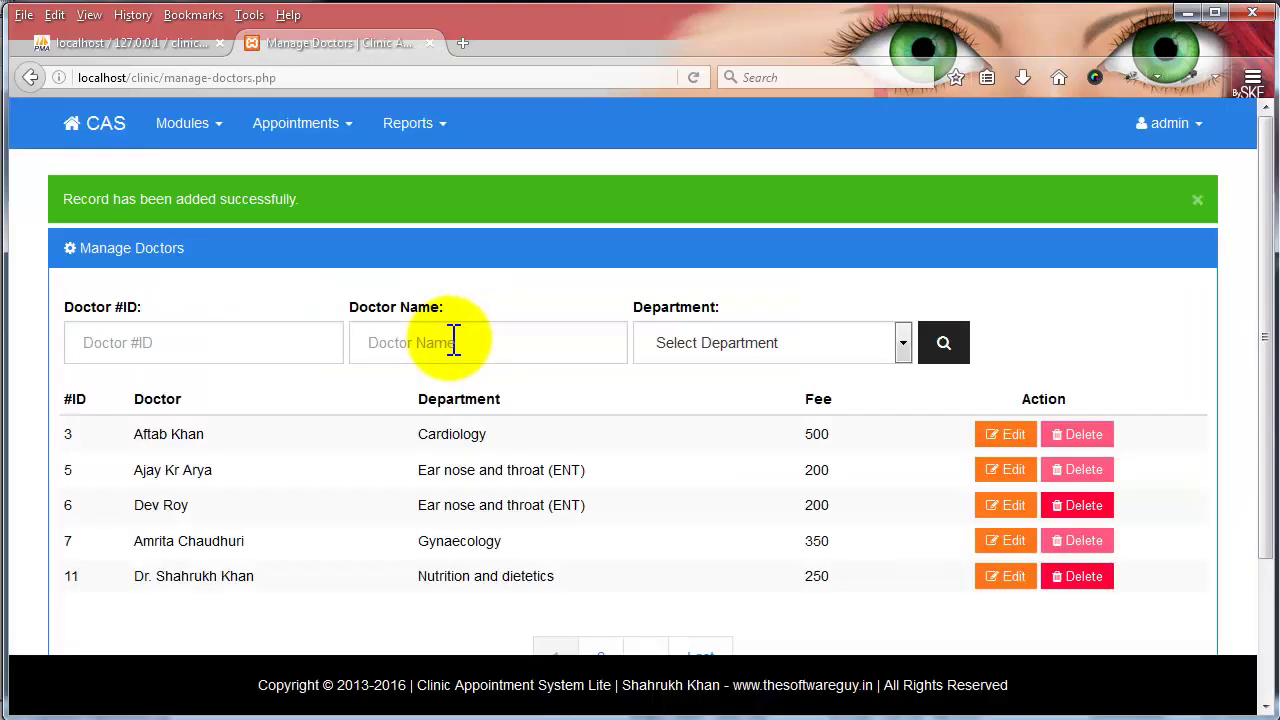
- Open doctor ID 11 for editing and add '12' to the doctor's name
{"action": "left_click", "coordinate": [1004, 590]}
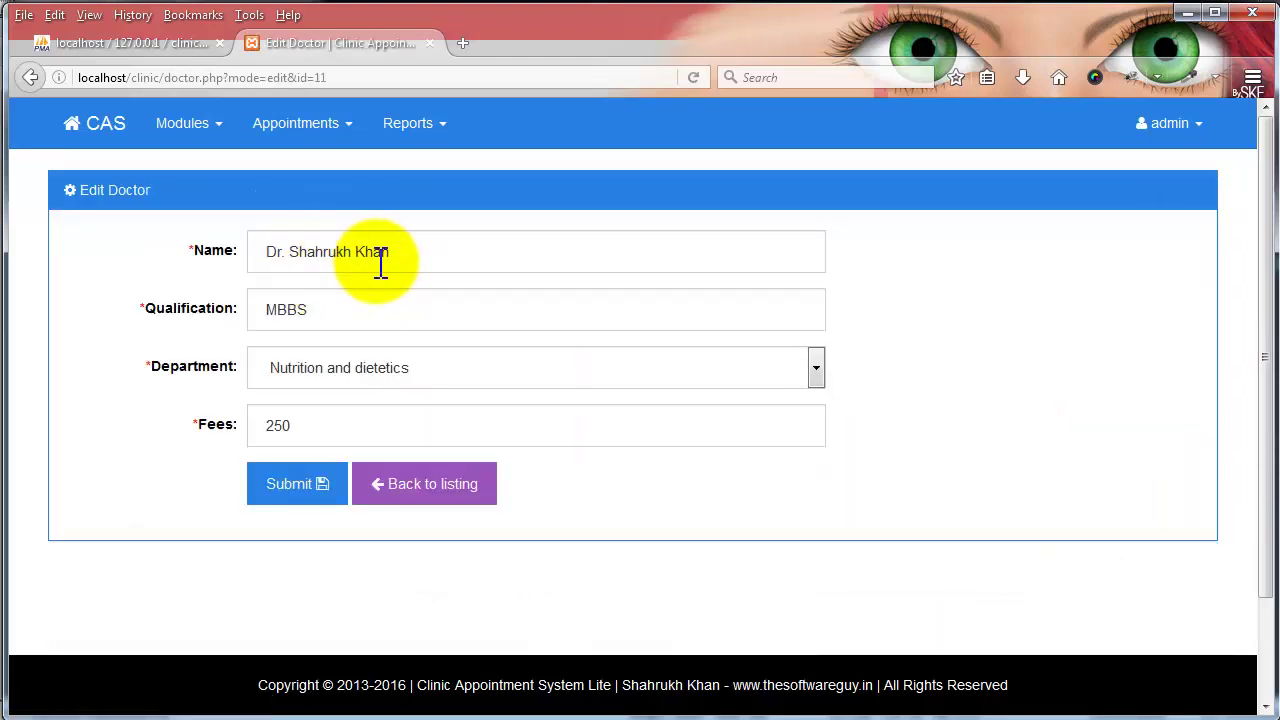
{"action": "left_click", "coordinate": [408, 252]}
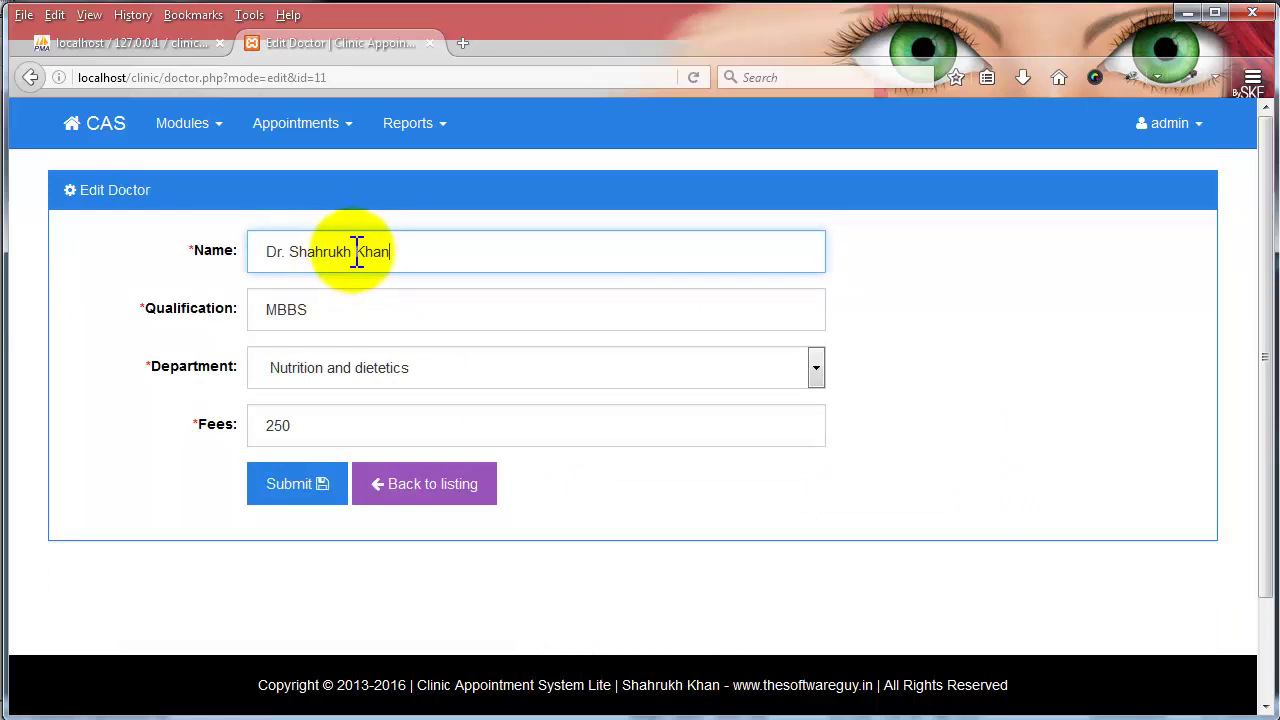
{"action": "left_click_drag", "start_coordinate": [362, 252], "coordinate": [386, 249]}
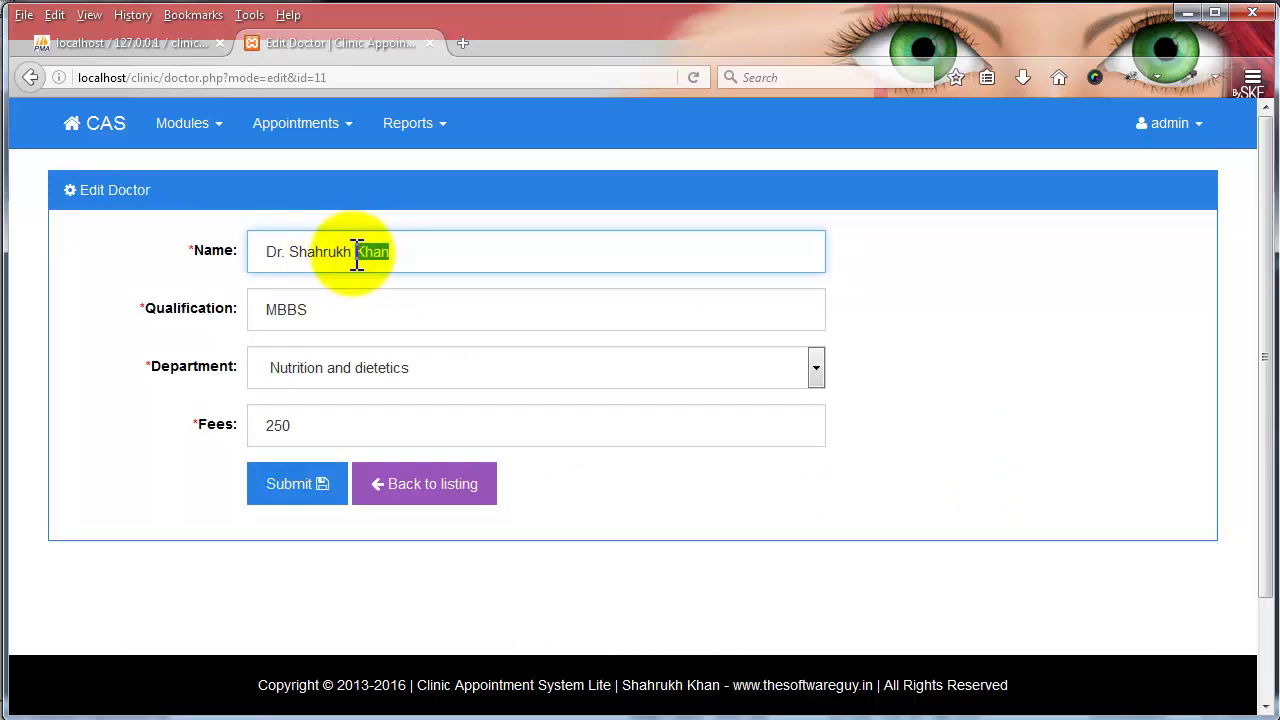
{"action": "left_click", "coordinate": [352, 252]}
{"action": "type", "text": "12"}
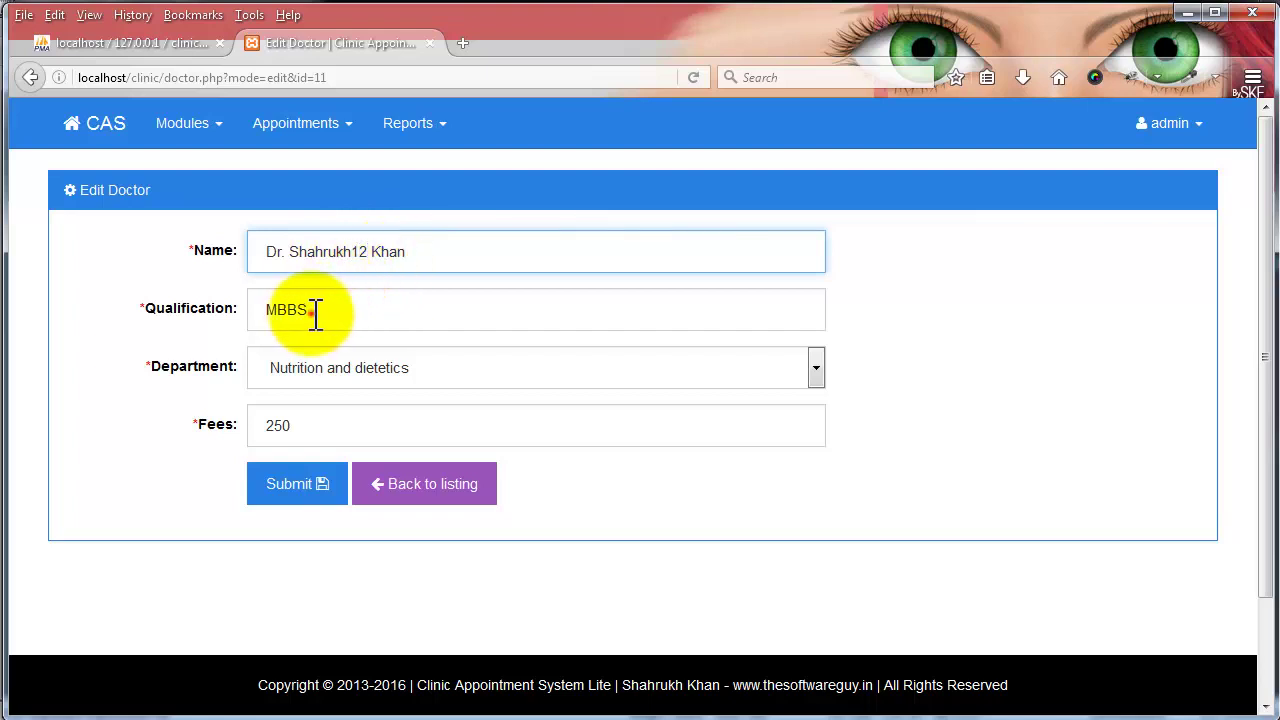
- Change the qualification to M.B.B.S and the fee to 300, and save
{"action": "left_click", "coordinate": [308, 310]}
{"action": "left_click", "coordinate": [301, 311]}
{"action": "type", "text": "."}
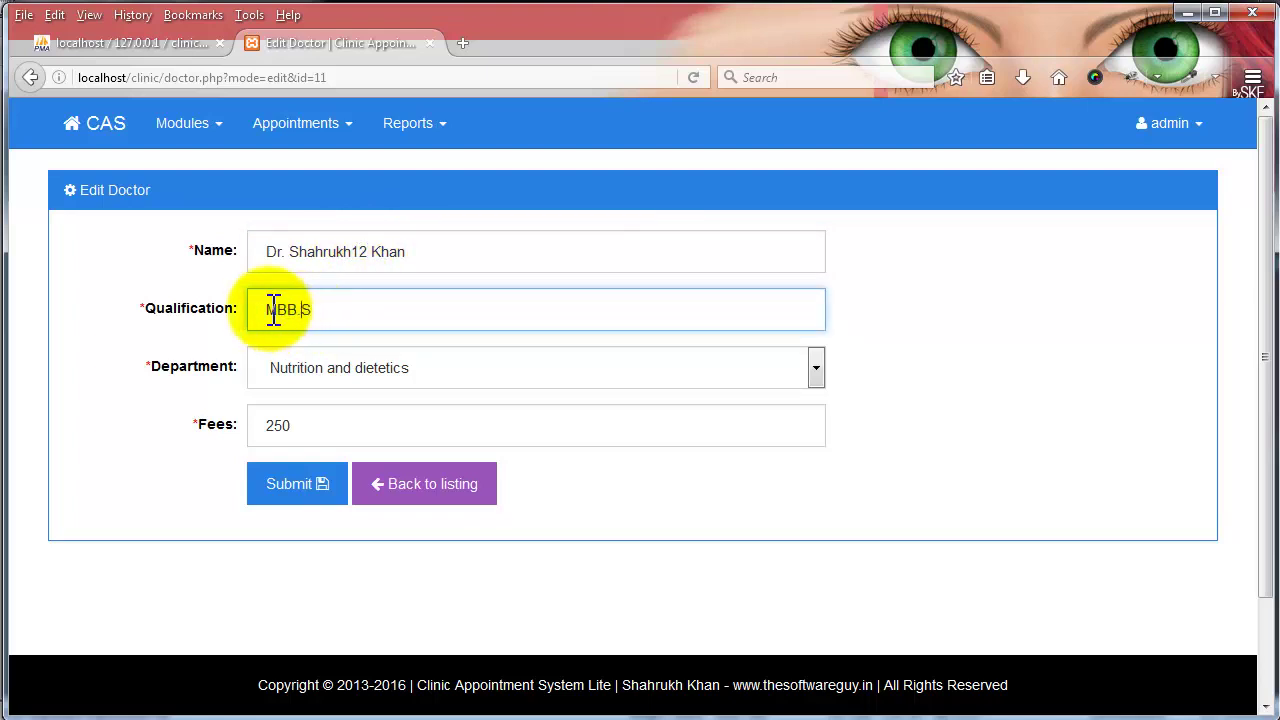
{"action": "left_click", "coordinate": [284, 310]}
{"action": "type", "text": "."}
{"action": "left_click", "coordinate": [276, 310]}
{"action": "type", "text": "."}
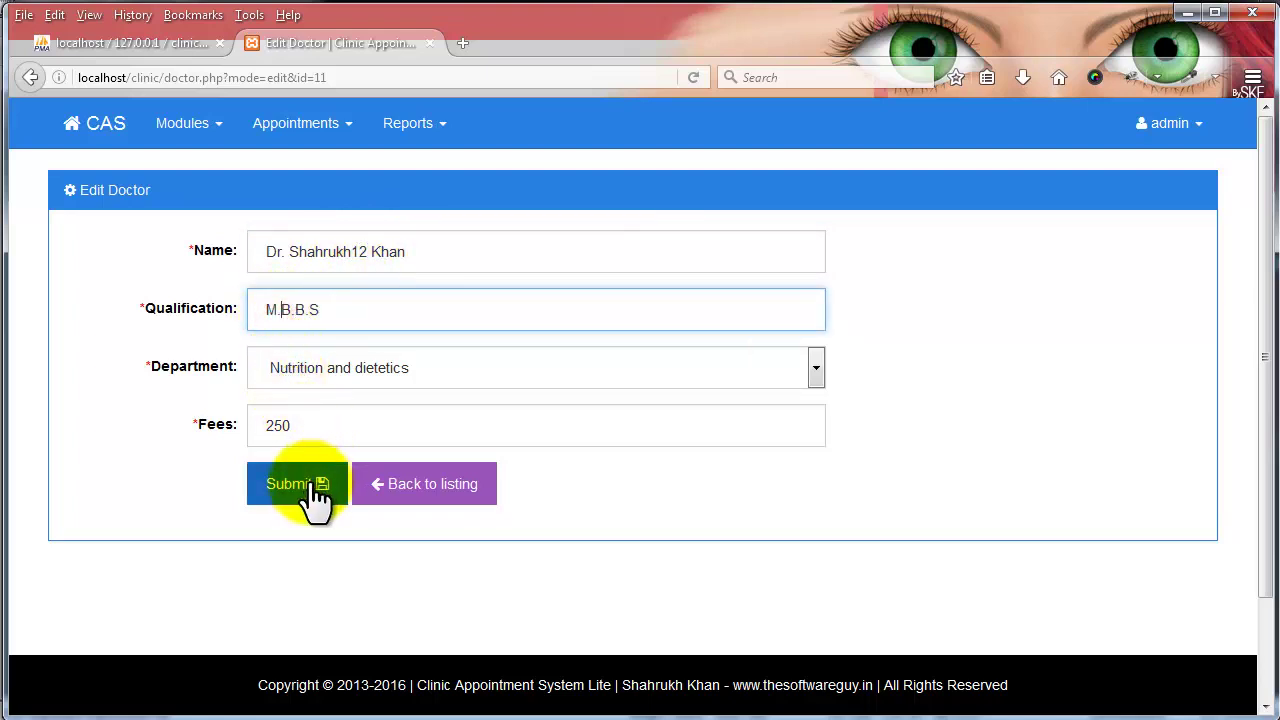
{"action": "double_click", "coordinate": [319, 424]}
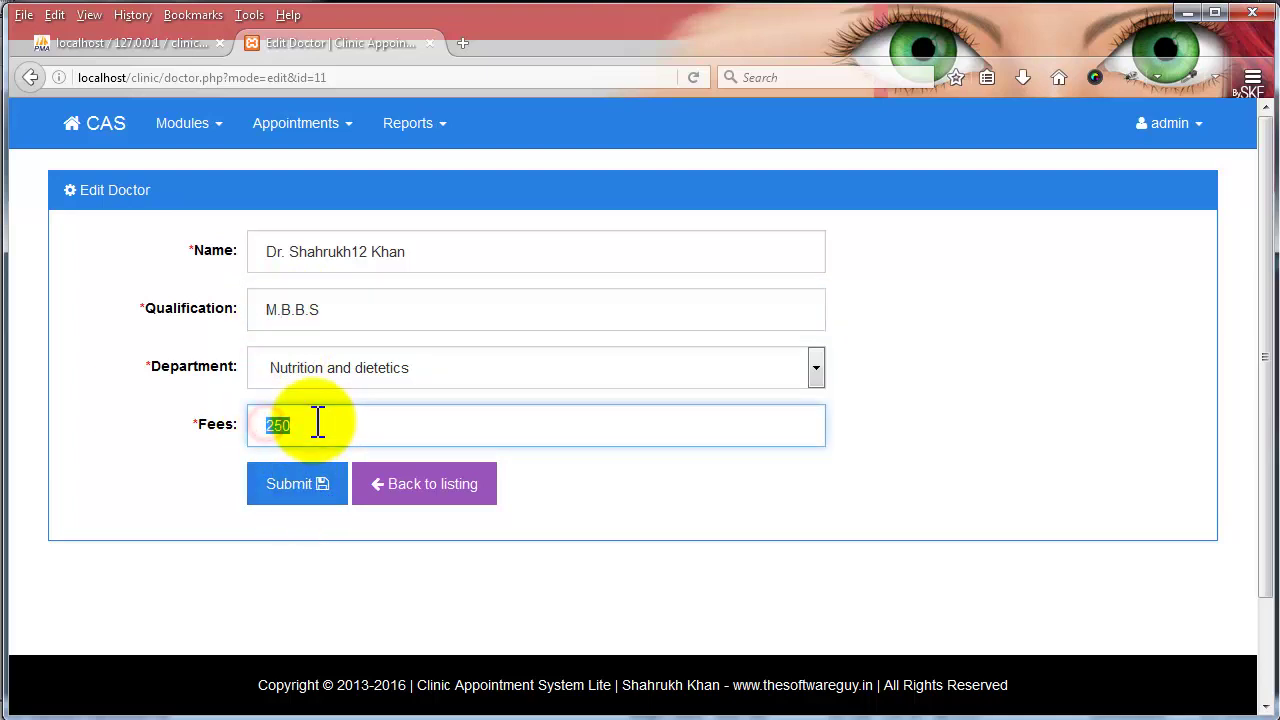
{"action": "left_click", "coordinate": [297, 484]}
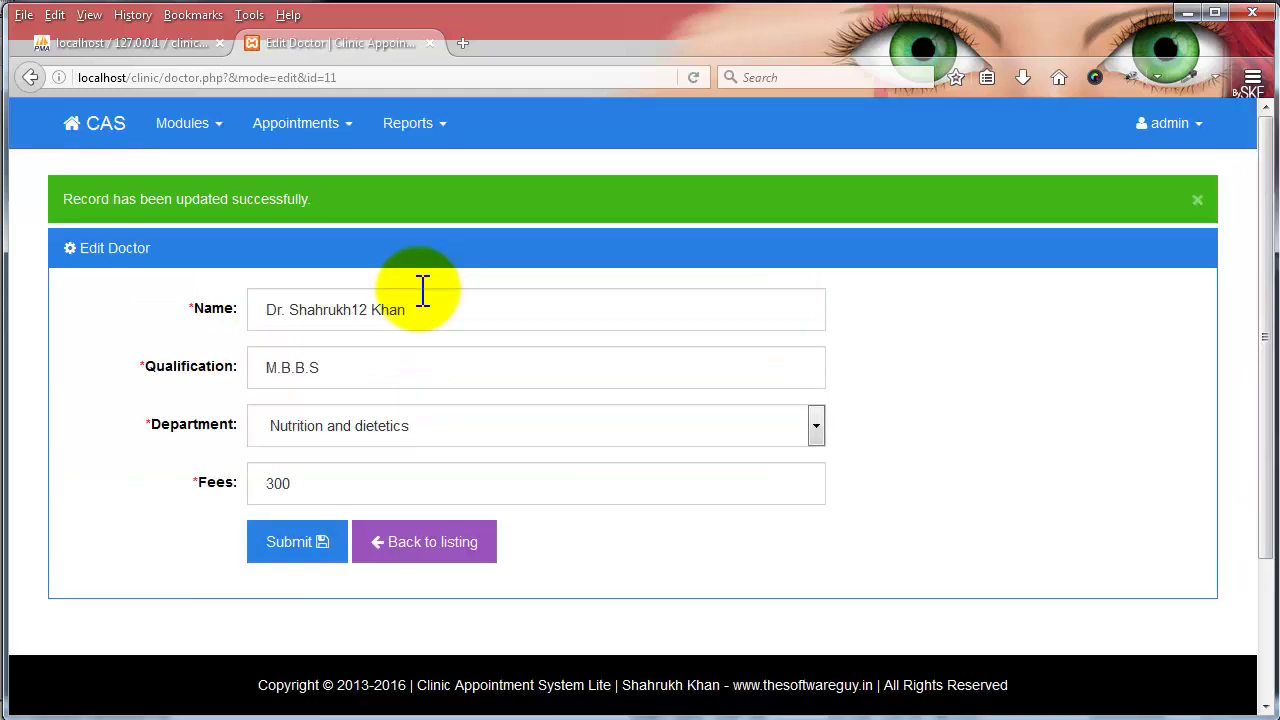
- Delete doctor ID 11 from the doctors list and open Manage Patients
{"action": "left_click", "coordinate": [420, 560]}
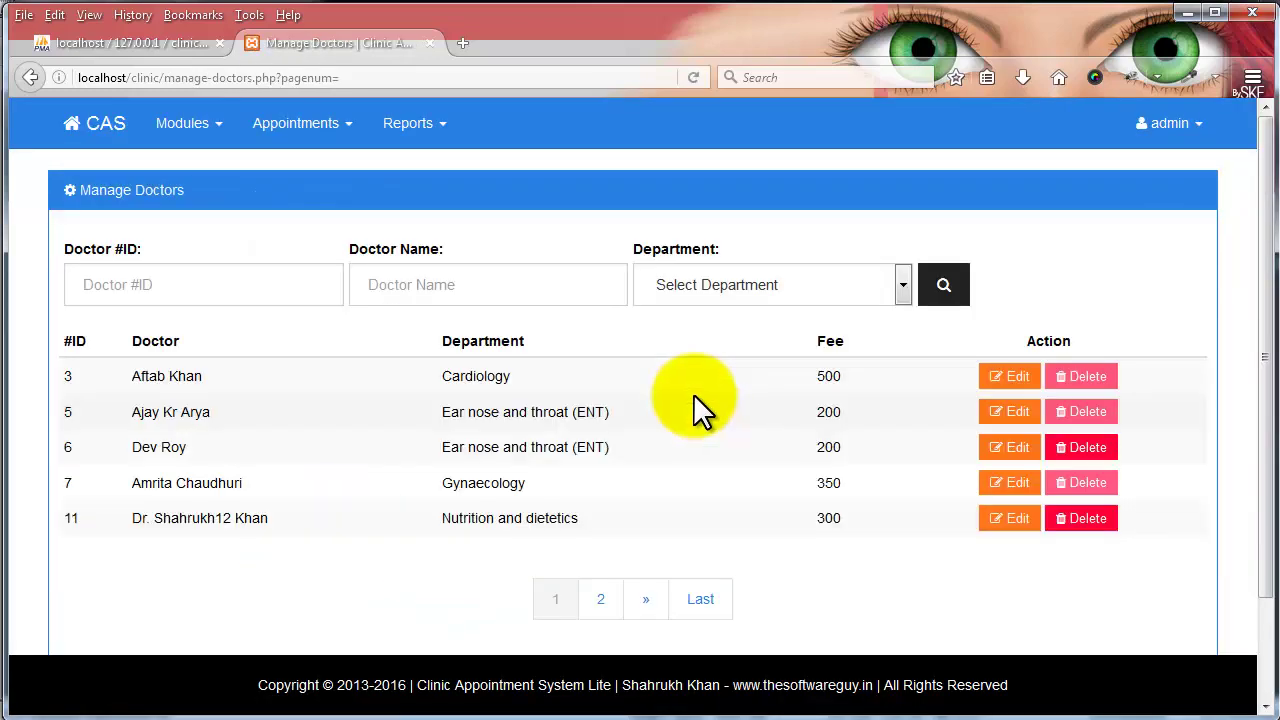
{"action": "left_click", "coordinate": [1088, 520]}
{"action": "left_click", "coordinate": [882, 235]}
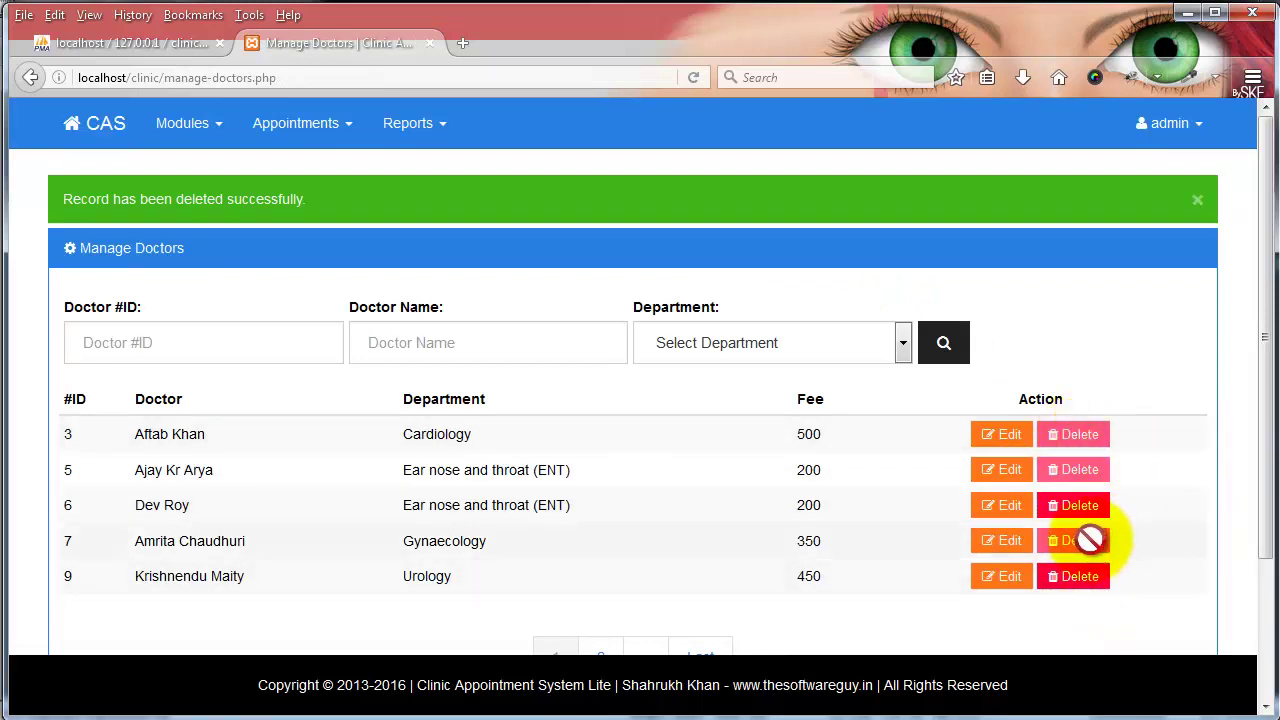
{"action": "left_click", "coordinate": [189, 131]}
{"action": "left_click", "coordinate": [272, 132]}
{"action": "left_click", "coordinate": [292, 170]}
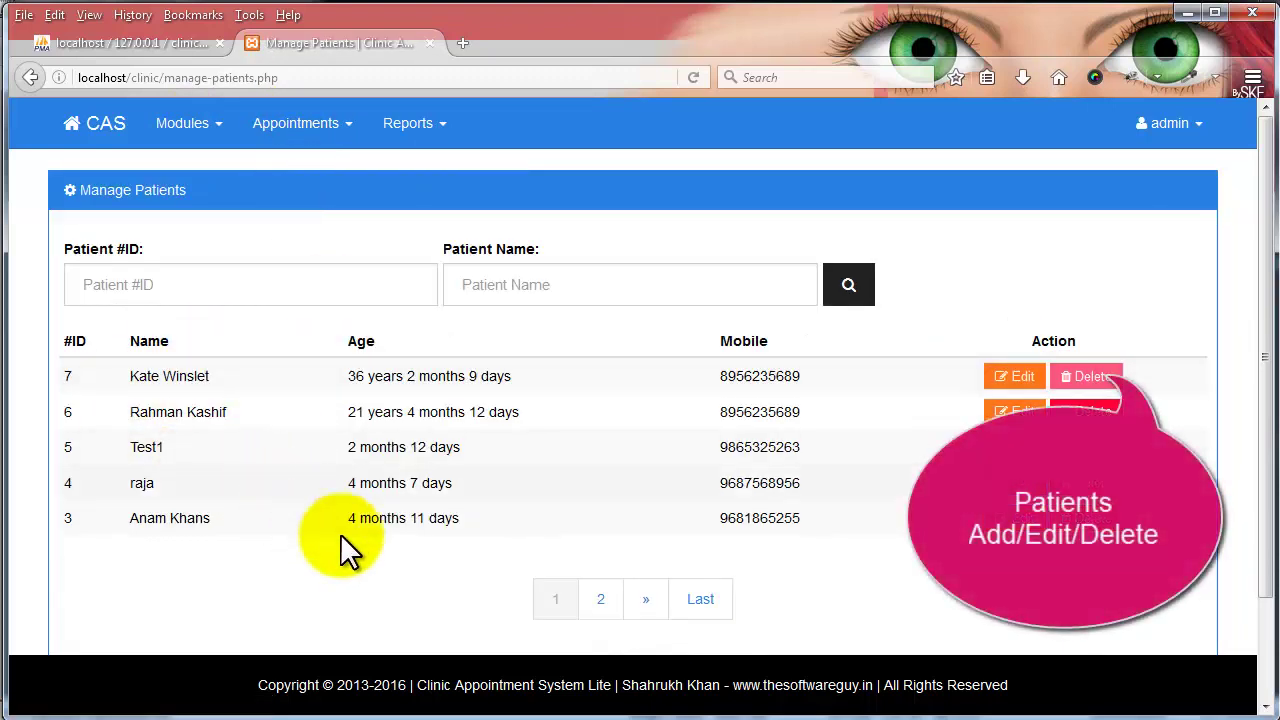
- Browse page 2 of the patients list, then start a new patient named 'Sample'
{"action": "left_click", "coordinate": [596, 600]}
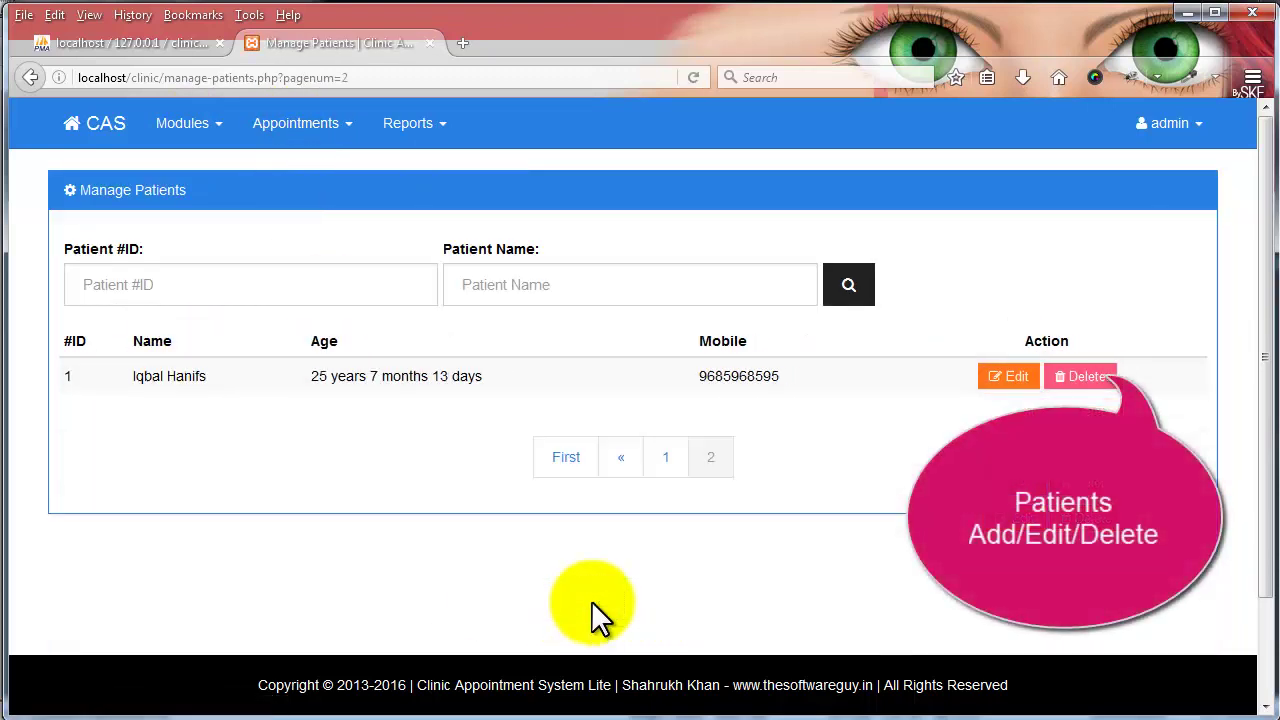
{"action": "left_click", "coordinate": [578, 460]}
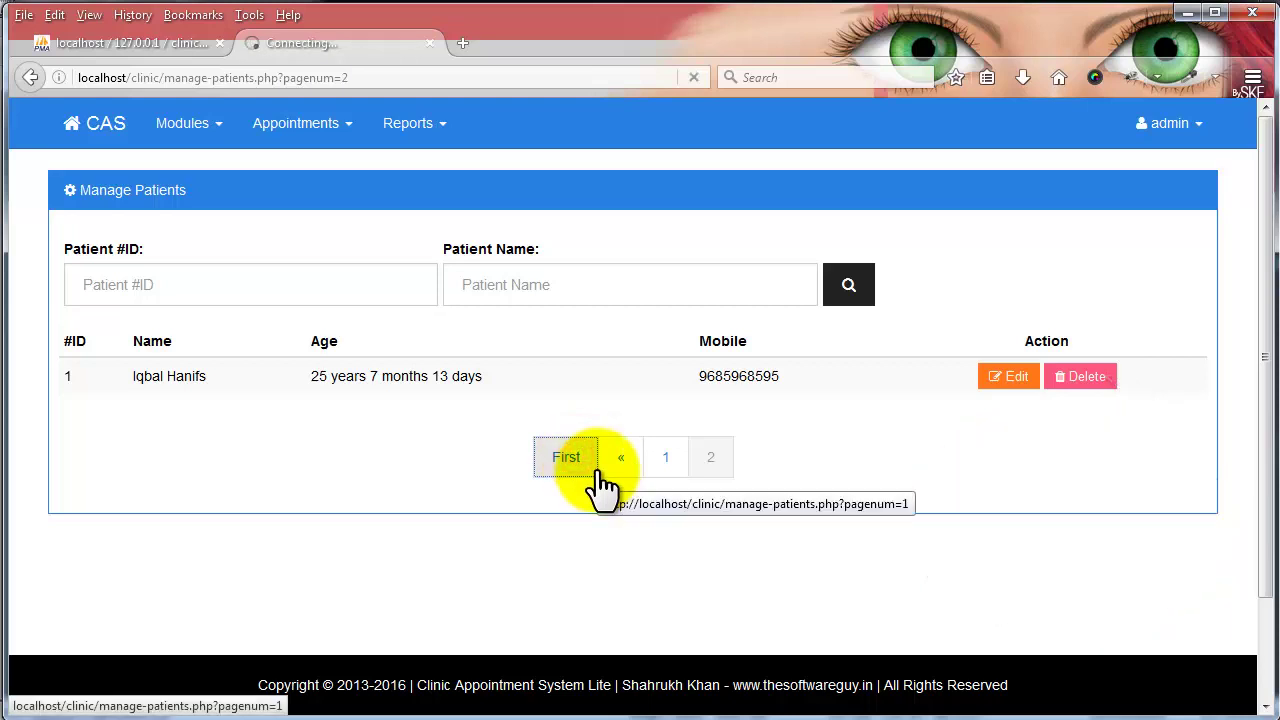
{"action": "left_click", "coordinate": [303, 130]}
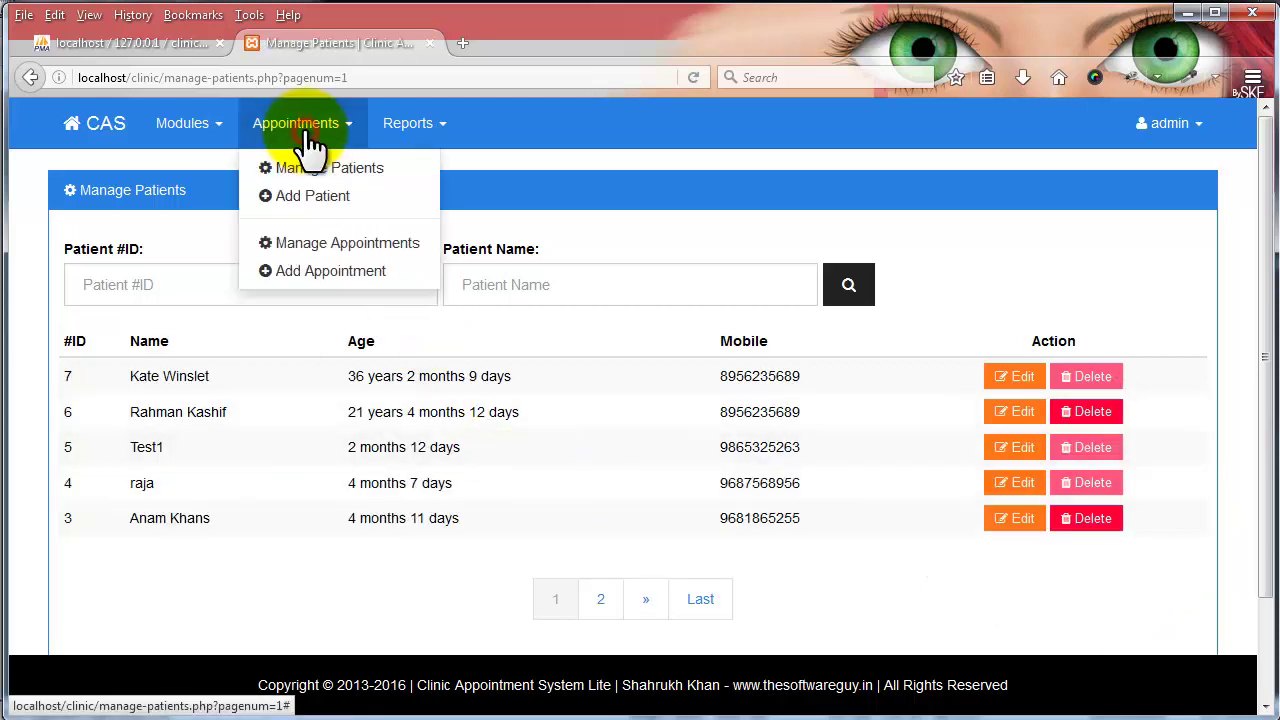
{"action": "left_click", "coordinate": [307, 195]}
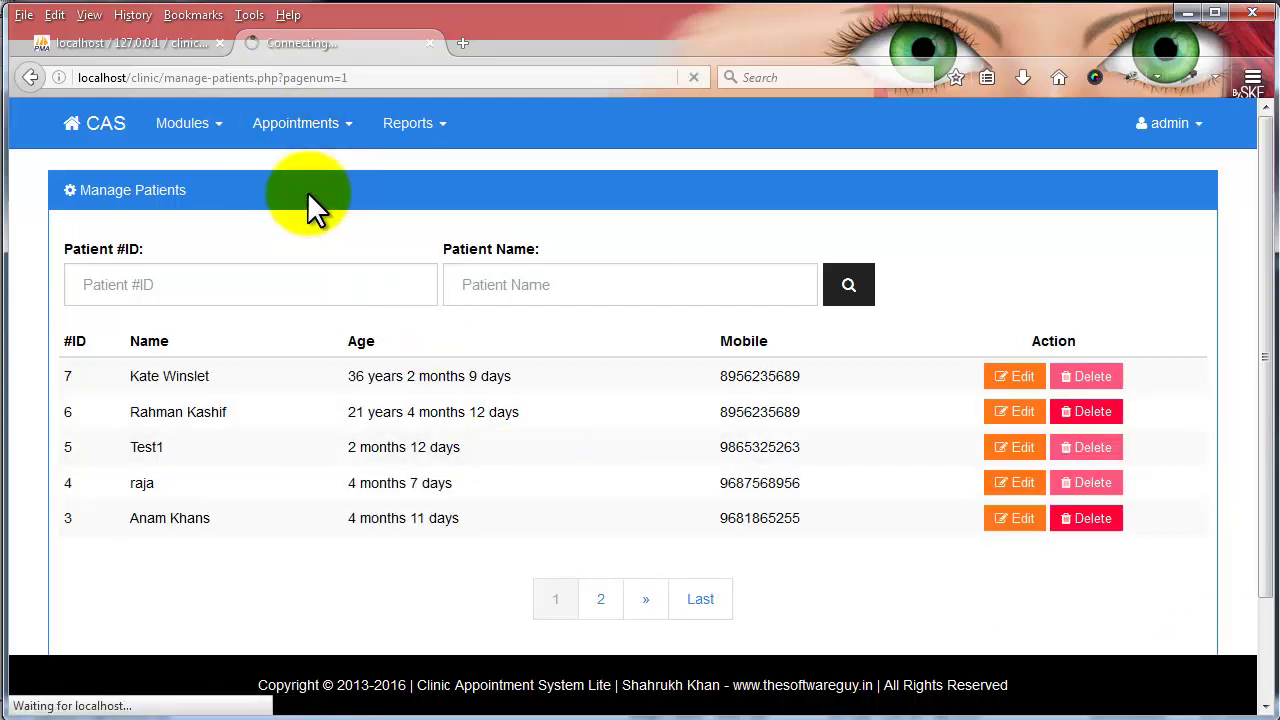
{"action": "left_click", "coordinate": [284, 250]}
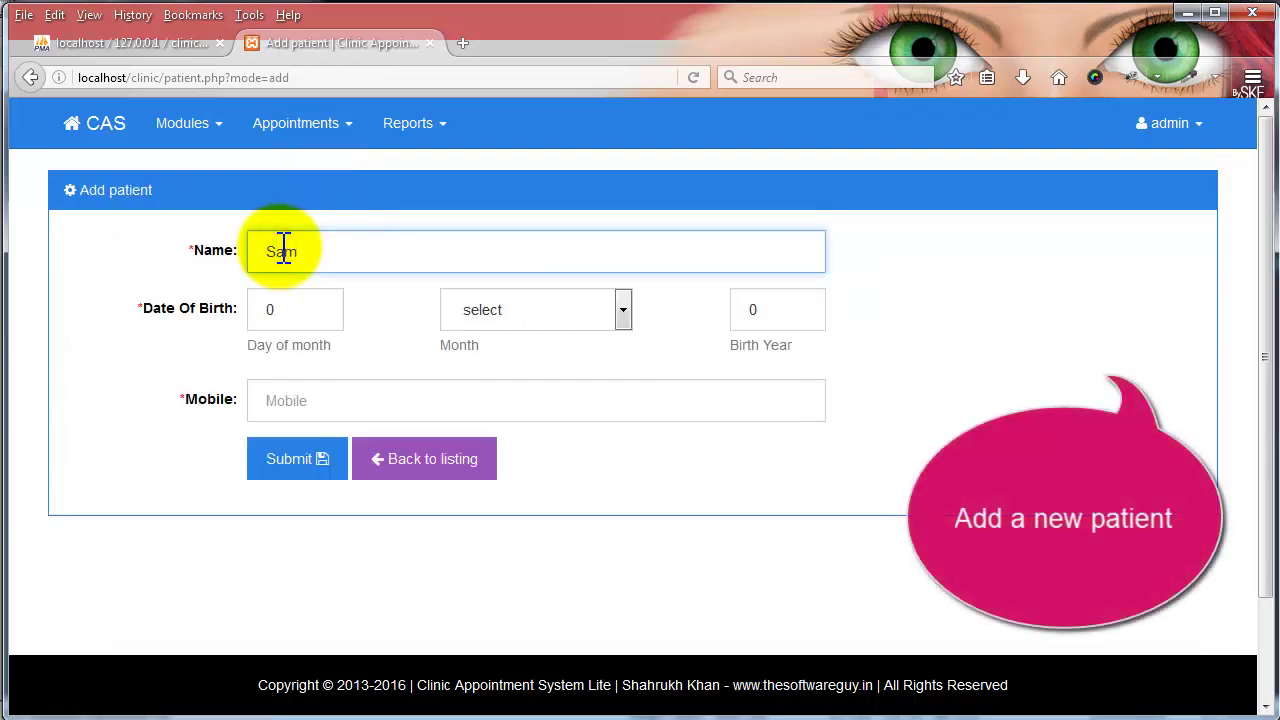
{"action": "type", "text": "Sample Patient1"}
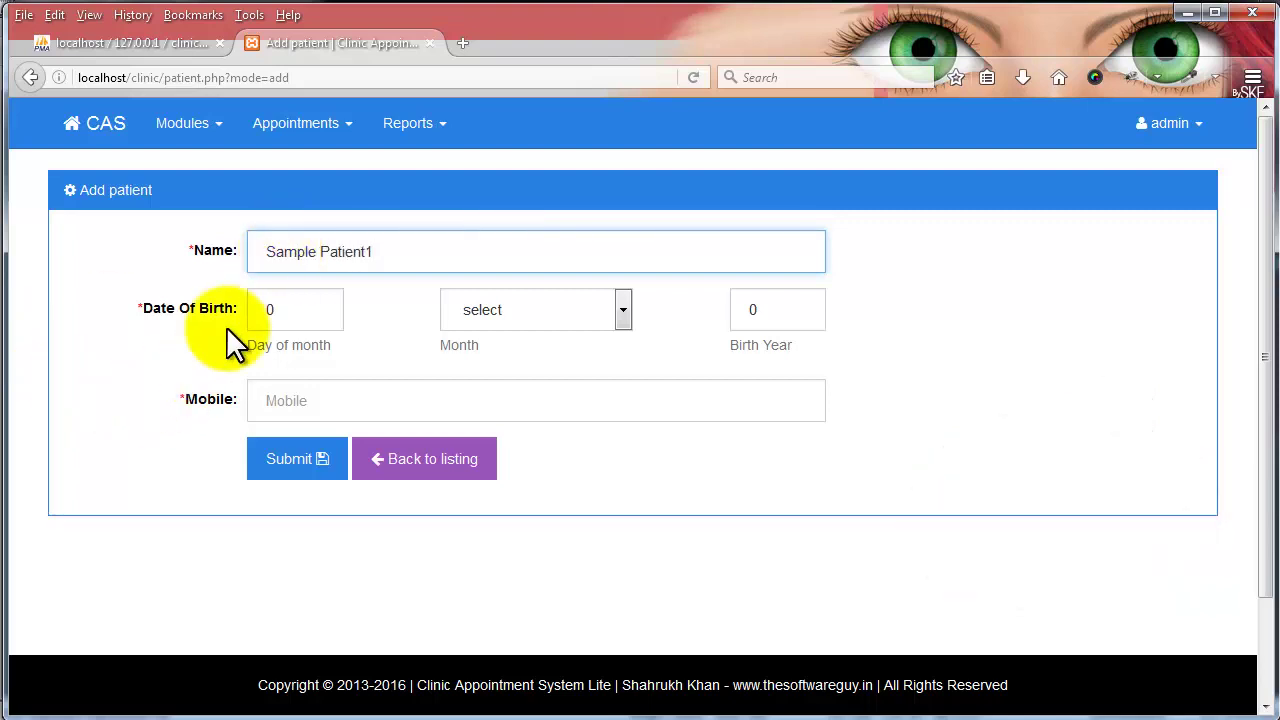
{"action": "double_click", "coordinate": [288, 303]}
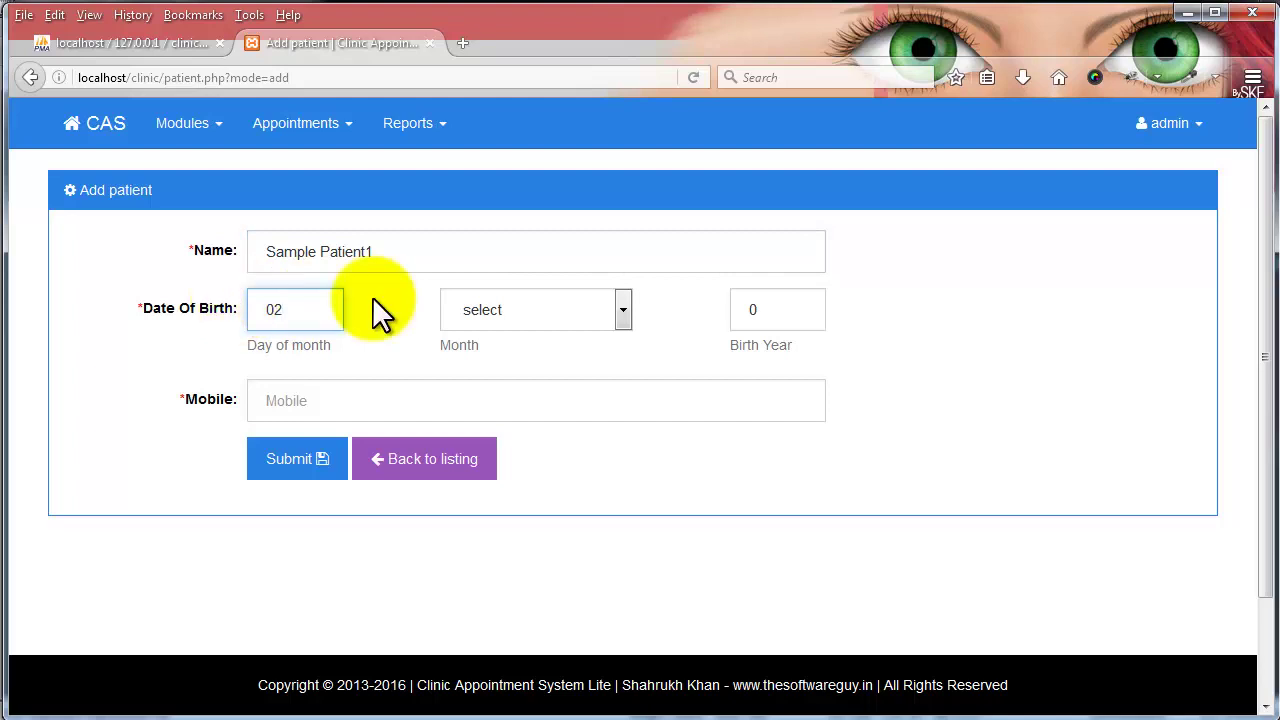
{"action": "left_click", "coordinate": [524, 305]}
{"action": "key", "text": "a"}
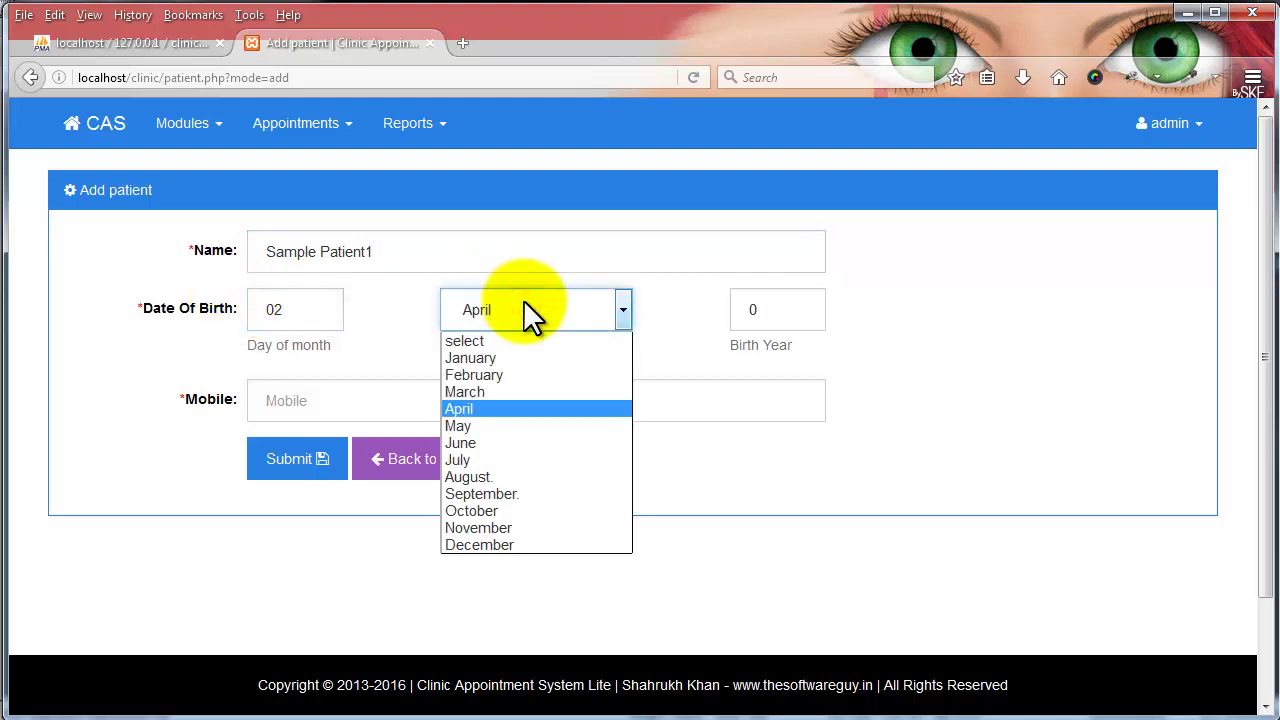
{"action": "key", "text": "Return"}
{"action": "double_click", "coordinate": [760, 305]}
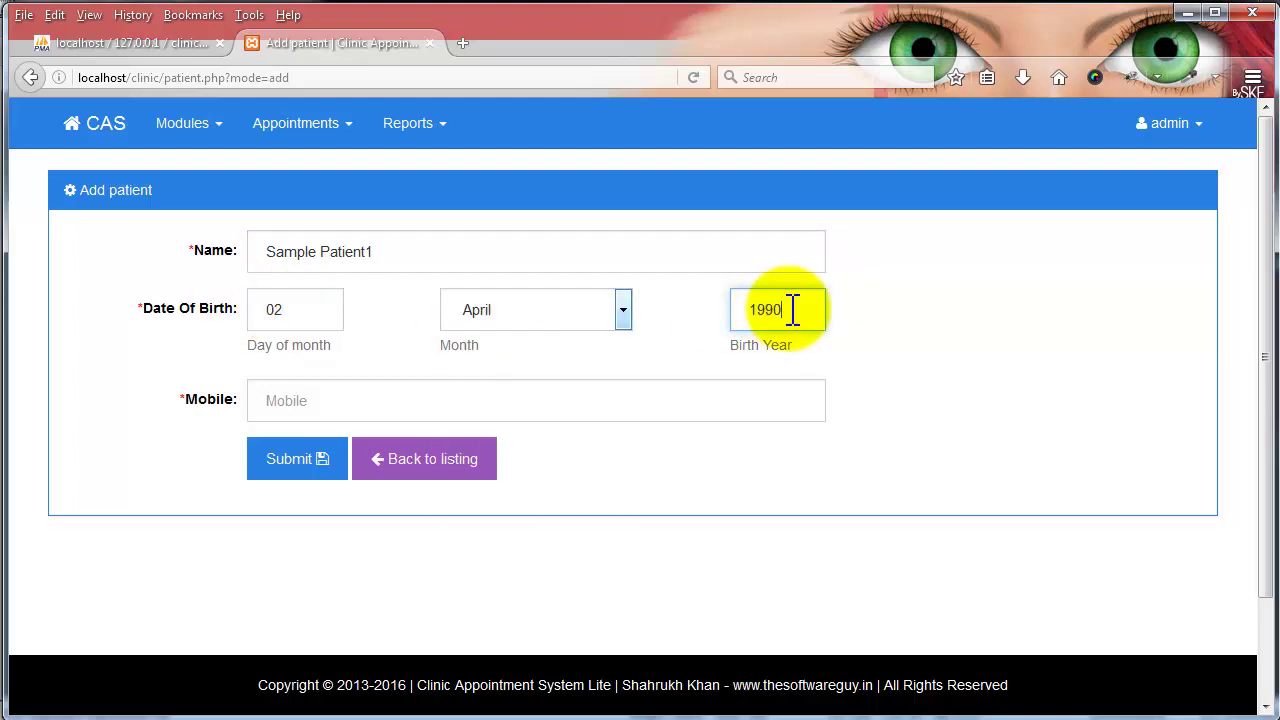
{"action": "type", "text": "1990"}
{"action": "left_click", "coordinate": [422, 398]}
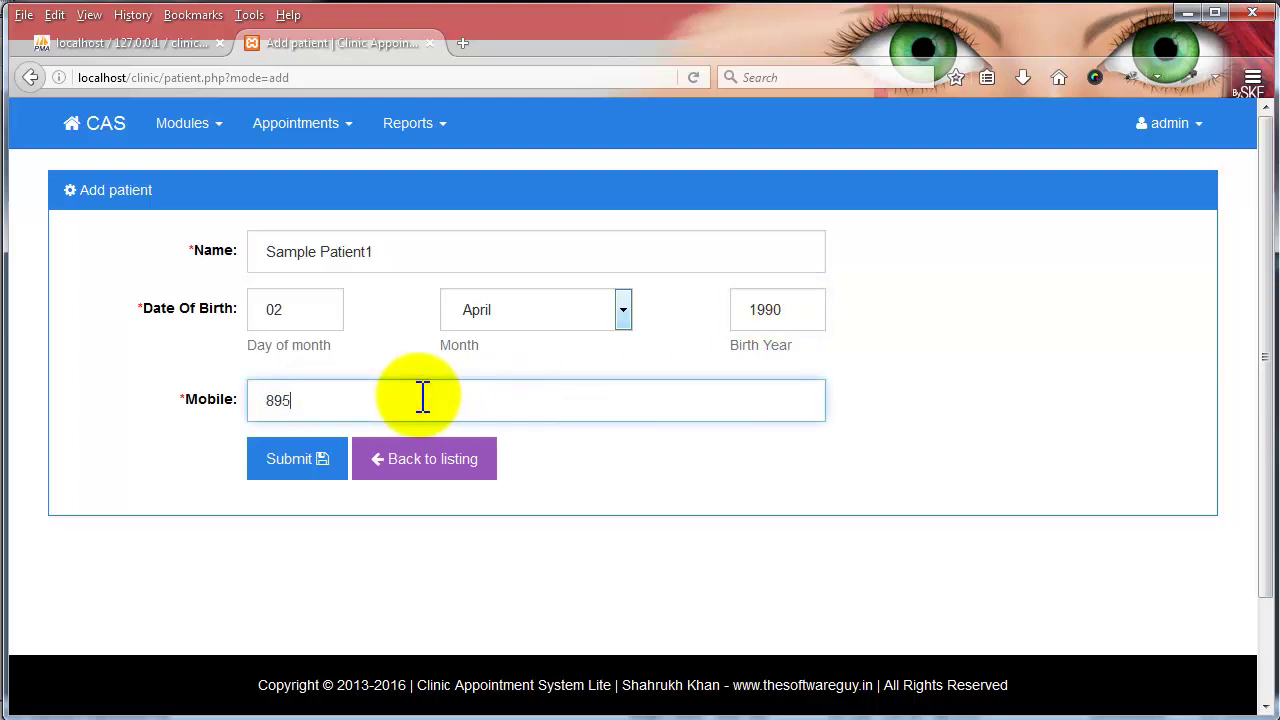
- Submit the new patient and scroll down the prefilled Add Appointment form
{"action": "left_click", "coordinate": [297, 462]}
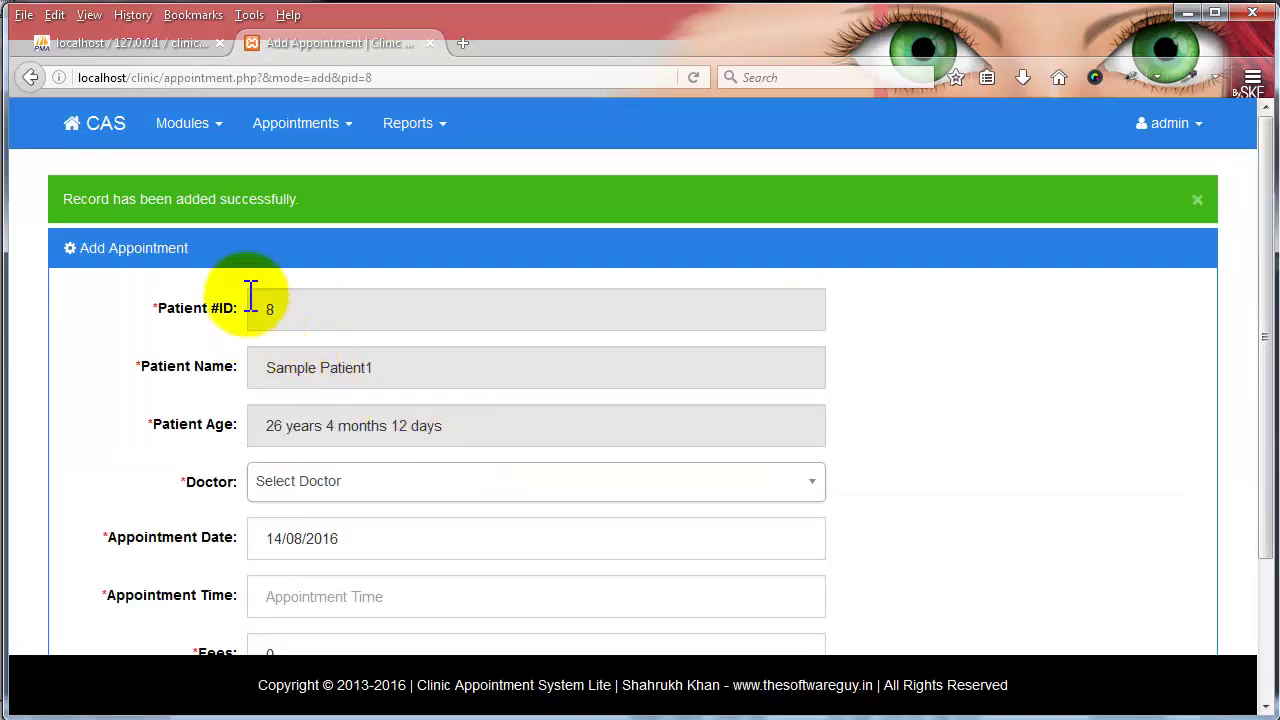
{"action": "scroll", "coordinate": [363, 351], "scroll_direction": "down", "scroll_amount": 2}
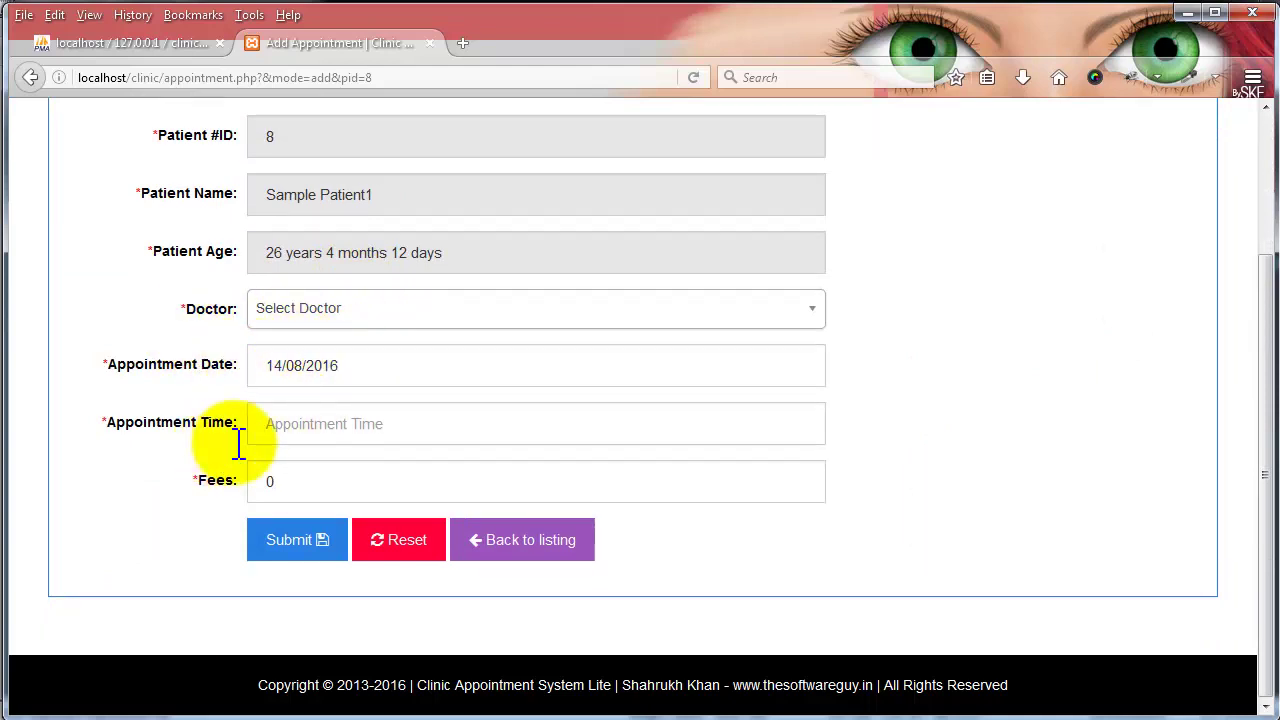
- Go back to Manage Patients and search by patient name 'kate'
{"action": "left_click", "coordinate": [528, 545]}
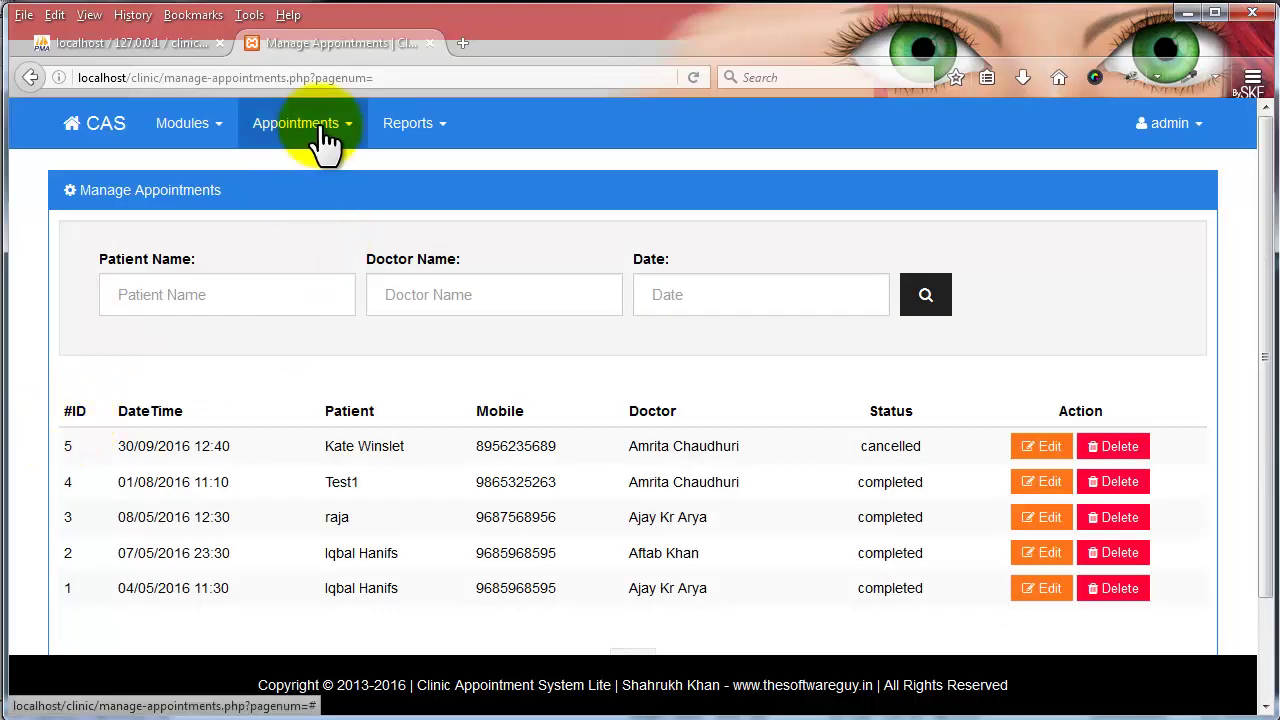
{"action": "left_click", "coordinate": [320, 128]}
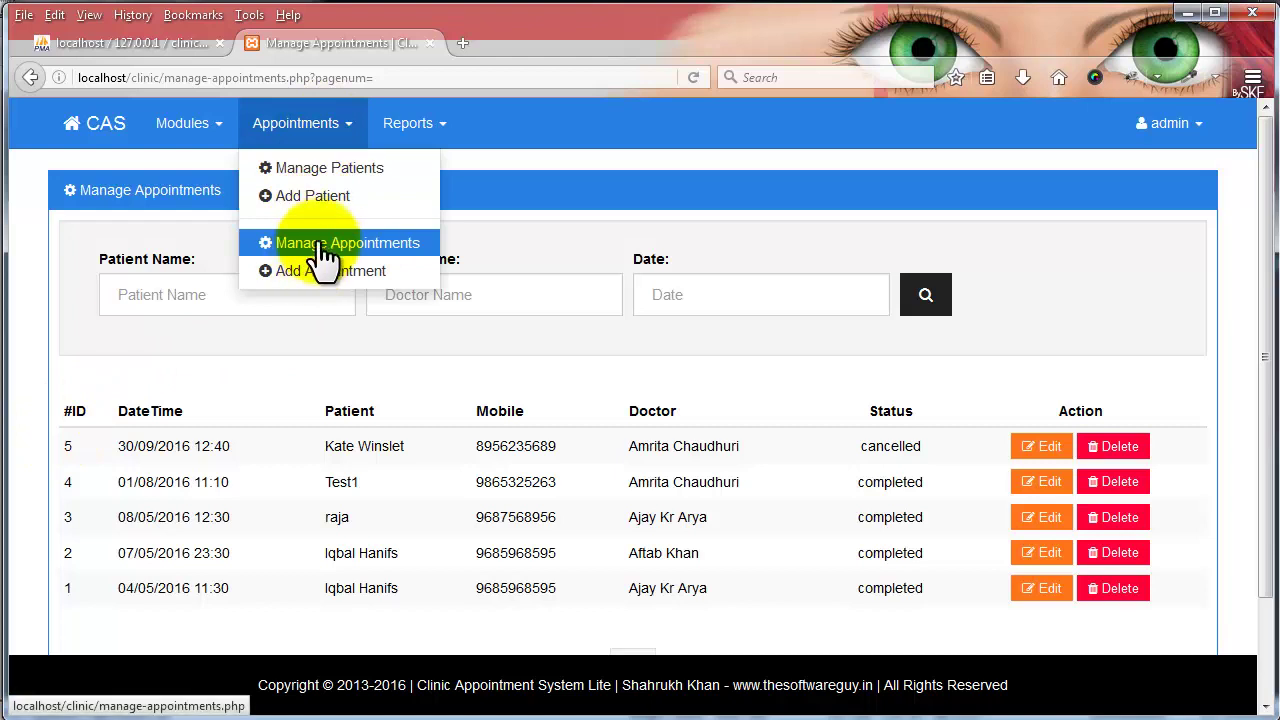
{"action": "left_click", "coordinate": [345, 168]}
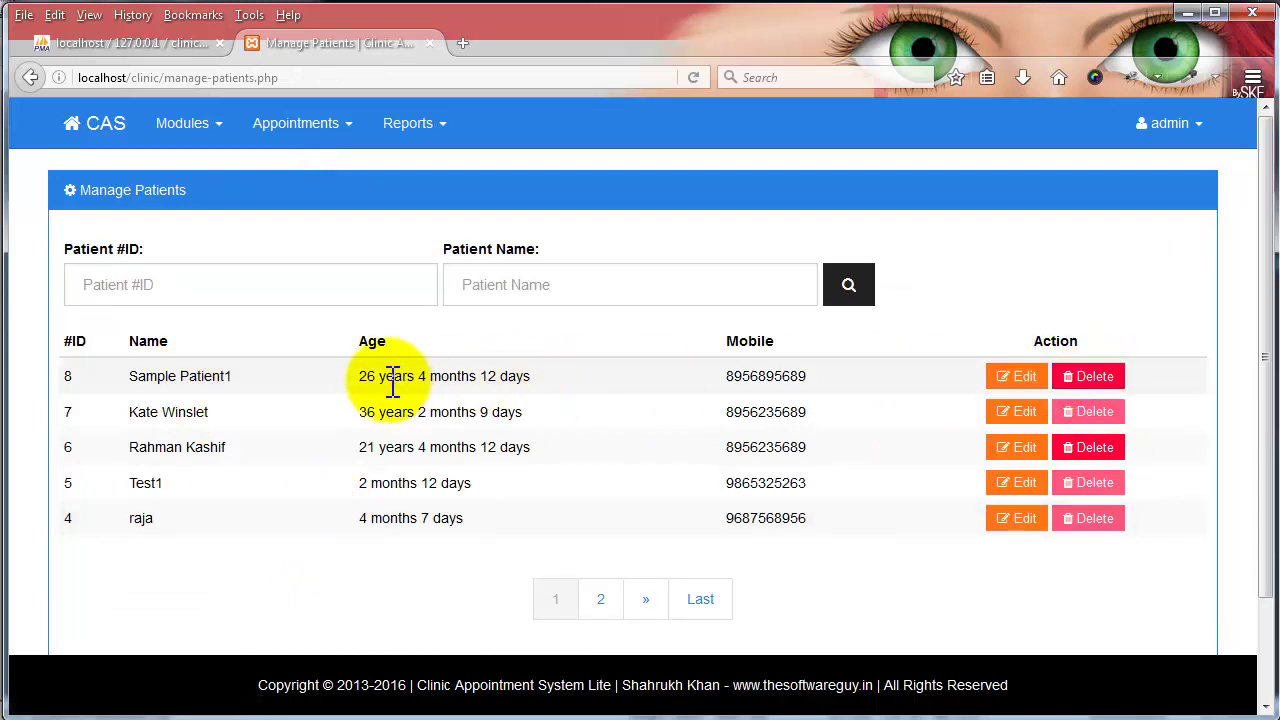
{"action": "left_click", "coordinate": [510, 295]}
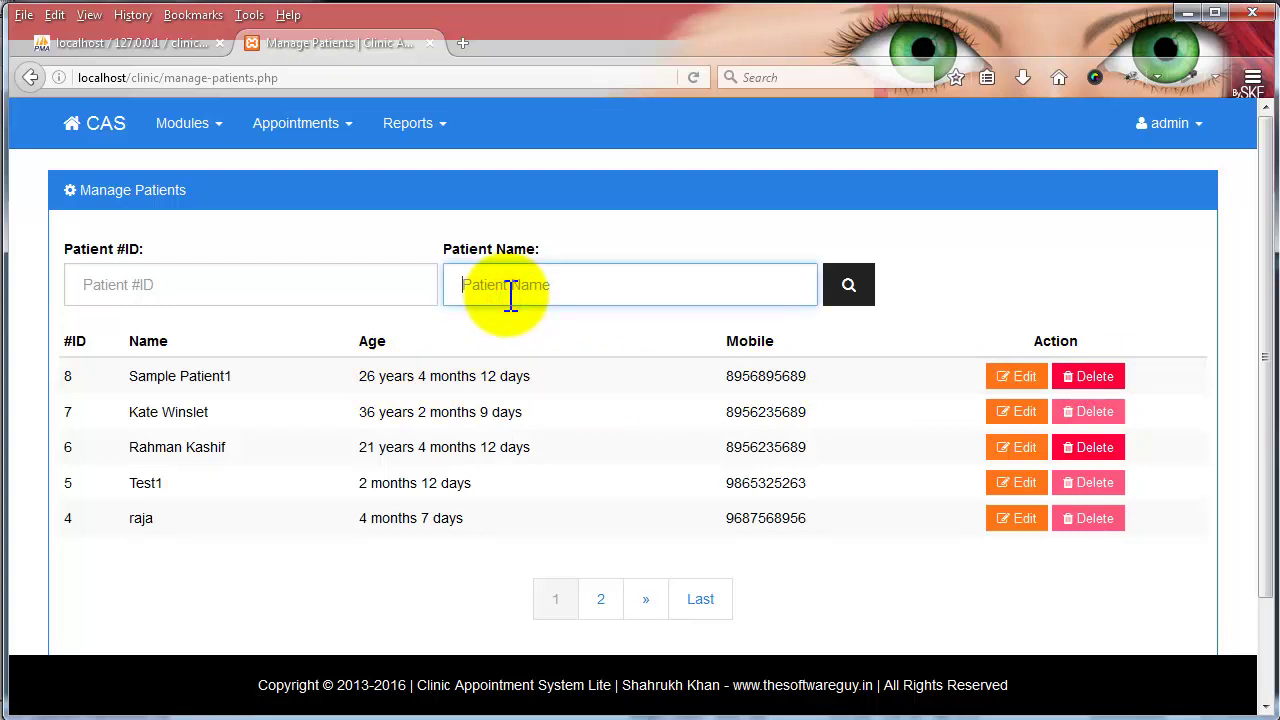
{"action": "type", "text": "kate"}
{"action": "key", "text": "Return"}
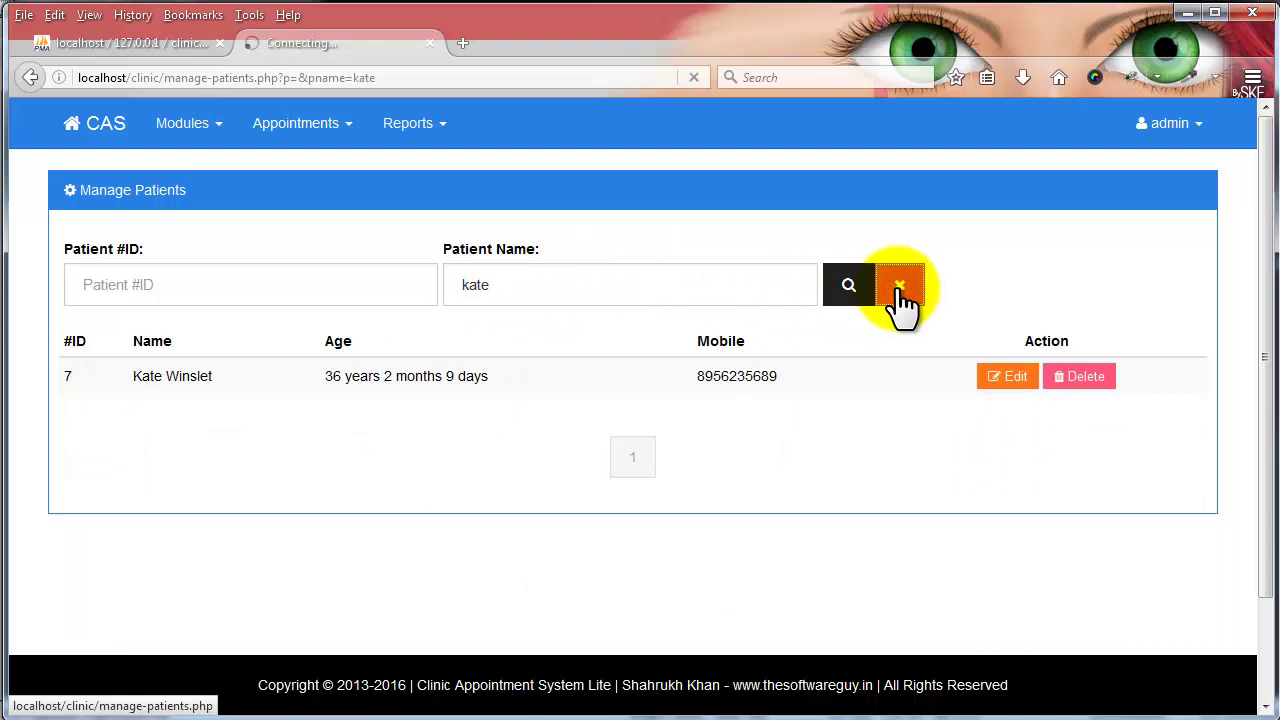
- Search patients by ID 5, then clear the filter to list all patients
{"action": "left_click", "coordinate": [293, 280]}
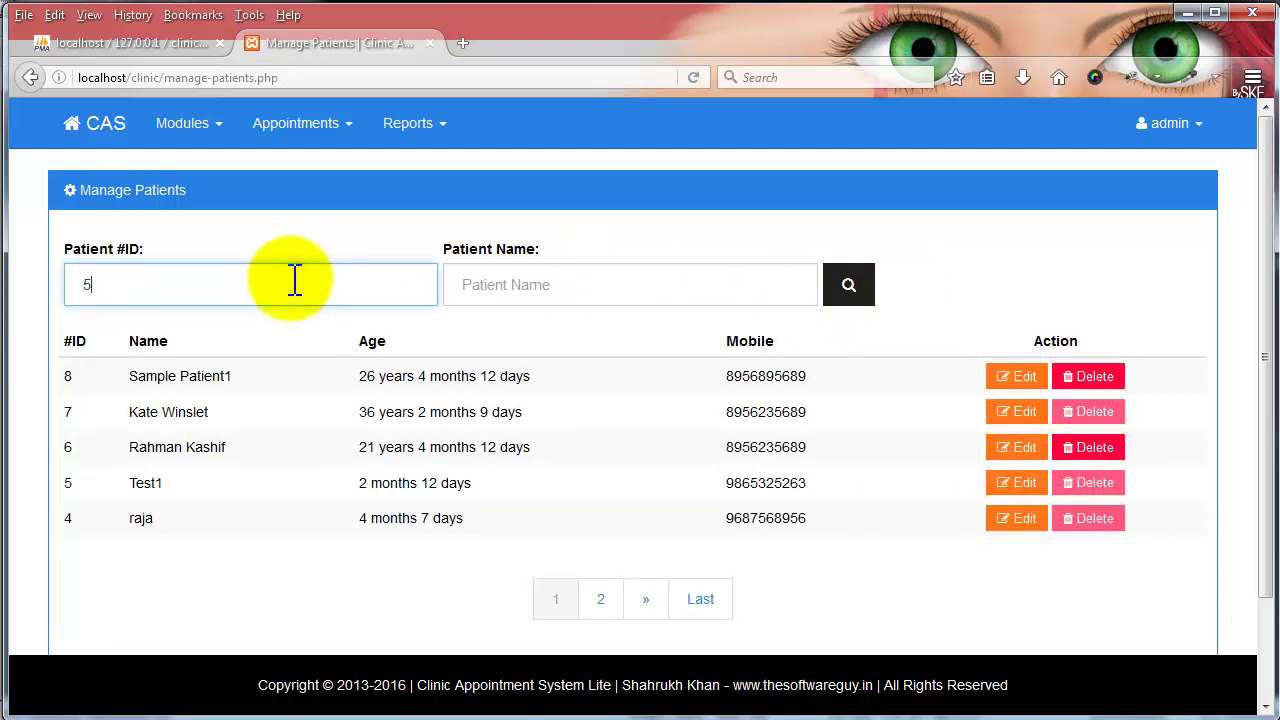
{"action": "key", "text": "Return"}
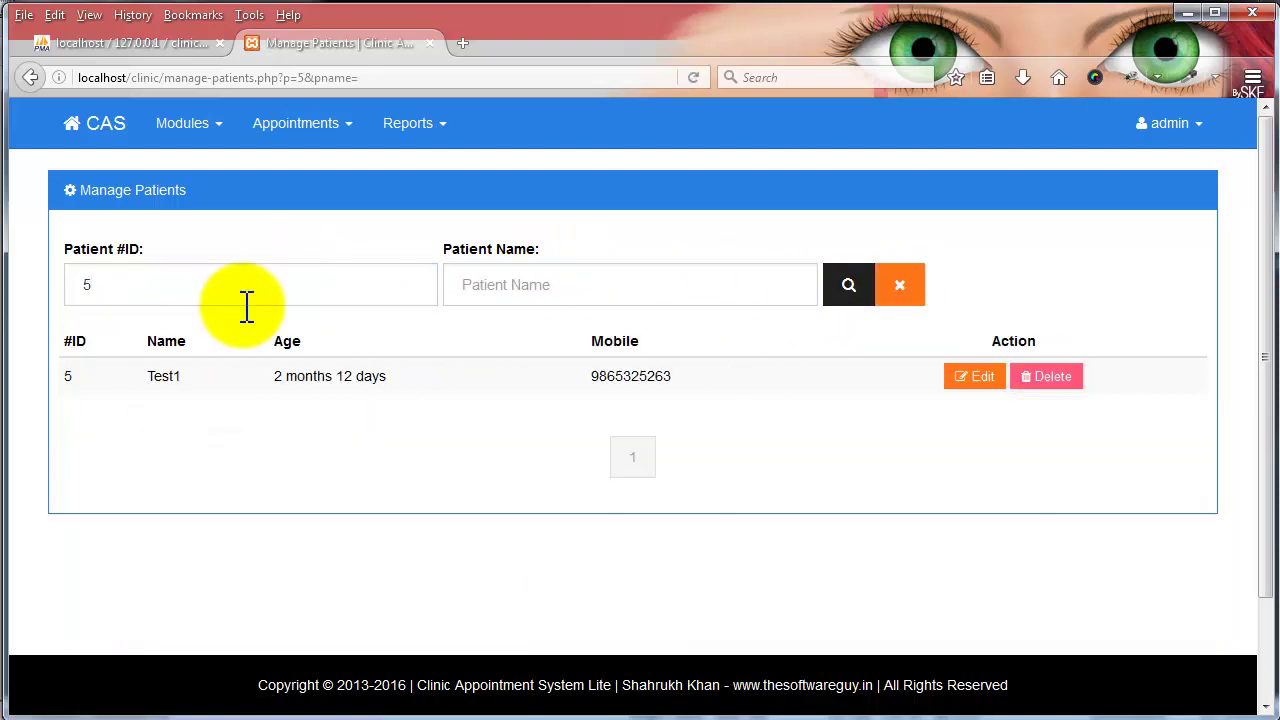
{"action": "left_click", "coordinate": [921, 287]}
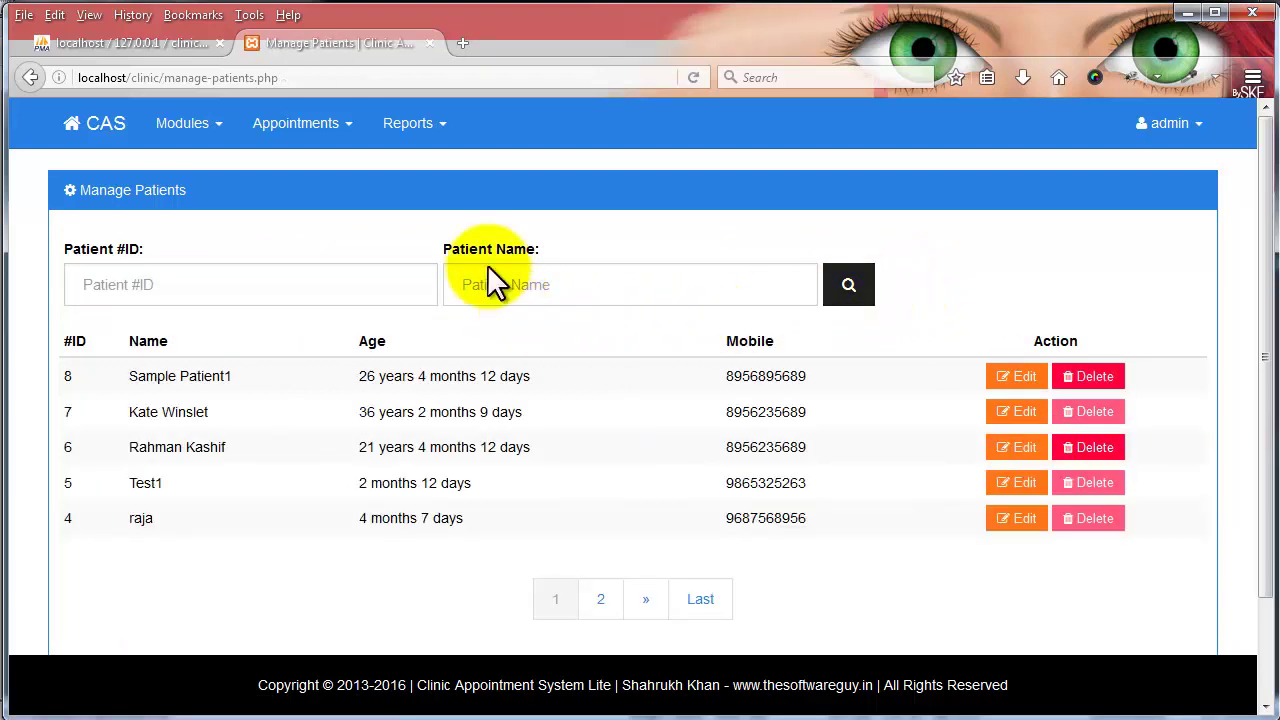
{"action": "left_click", "coordinate": [412, 123]}
{"action": "left_click", "coordinate": [320, 122]}
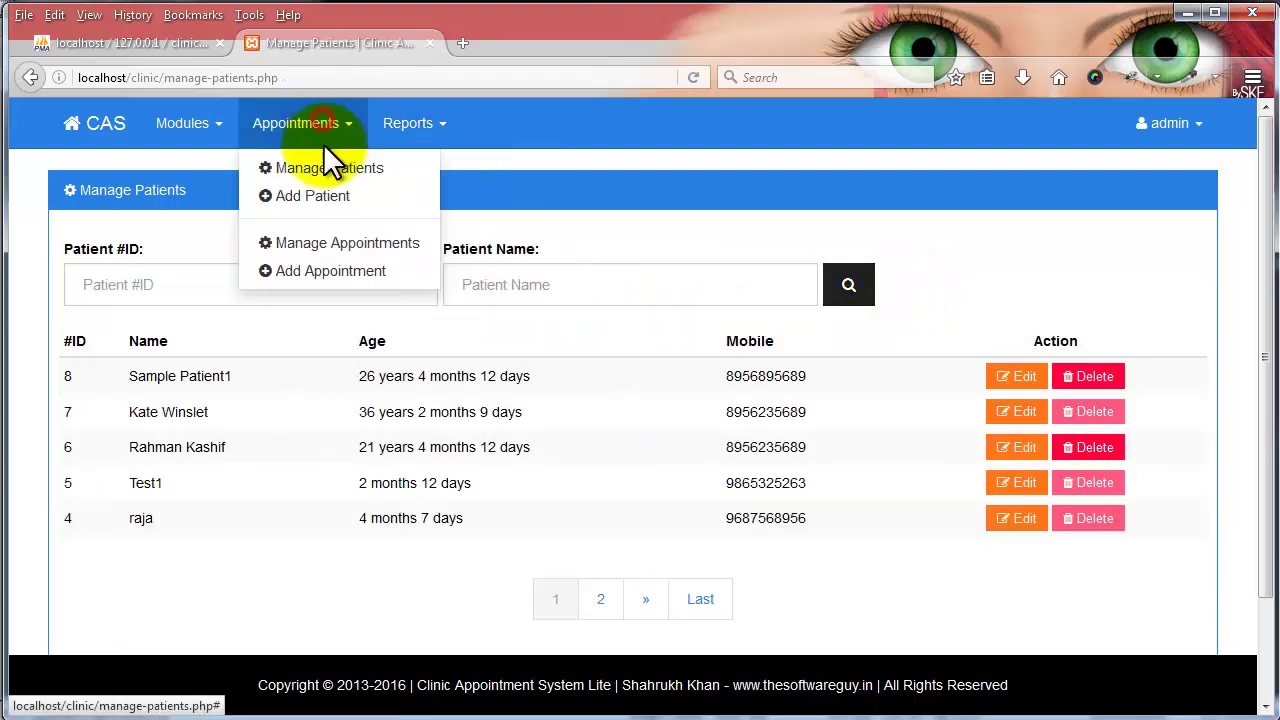
- Start a new appointment and look up patient ID 8
{"action": "left_click", "coordinate": [333, 240]}
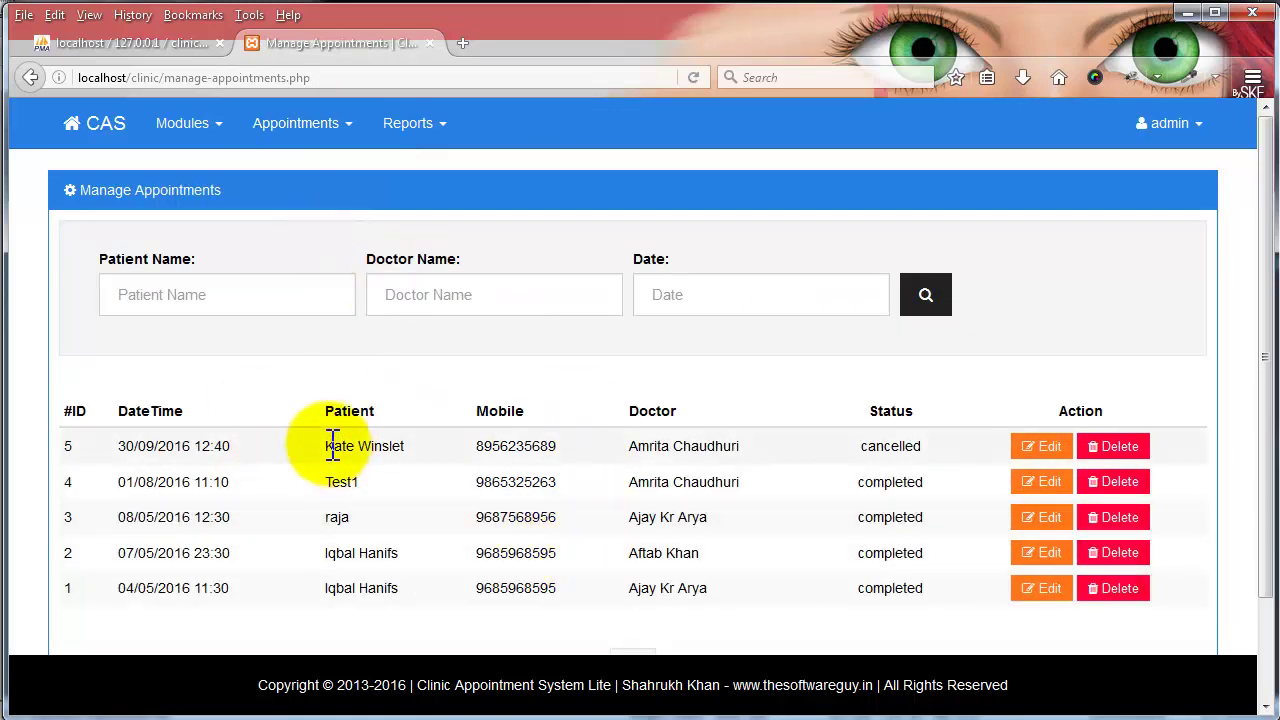
{"action": "left_click", "coordinate": [310, 128]}
{"action": "left_click", "coordinate": [316, 272]}
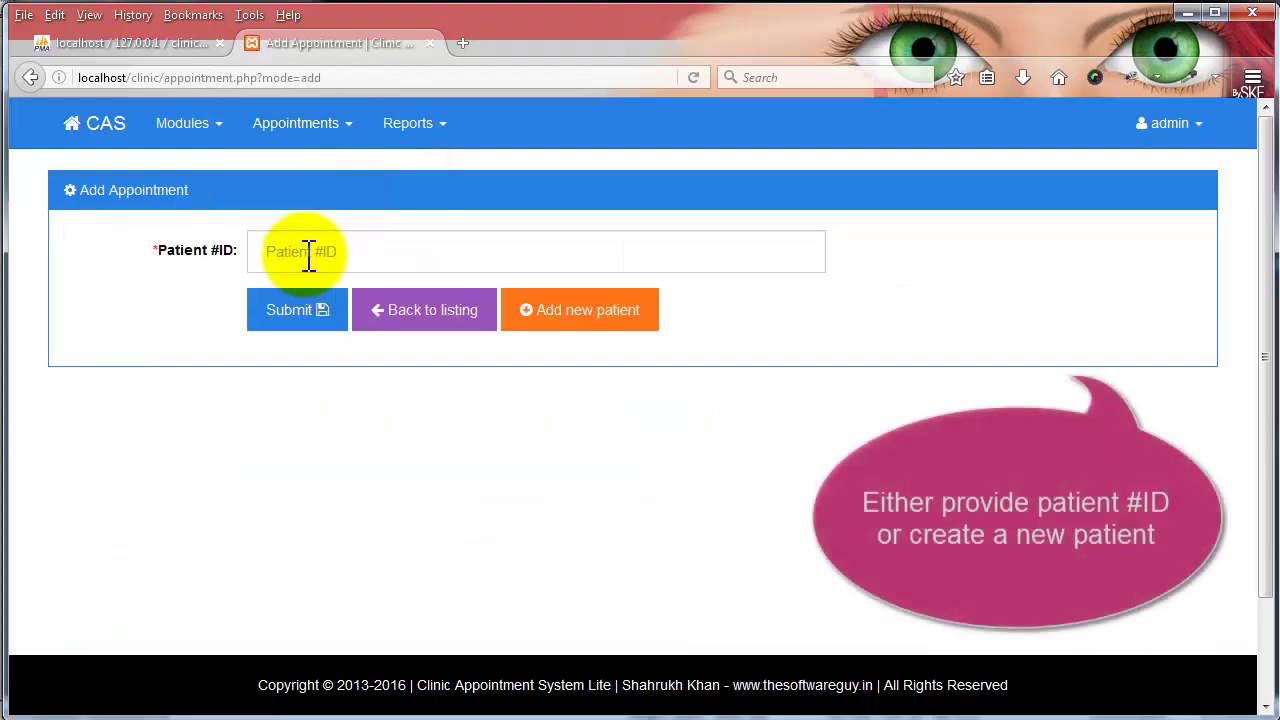
{"action": "left_click", "coordinate": [308, 251]}
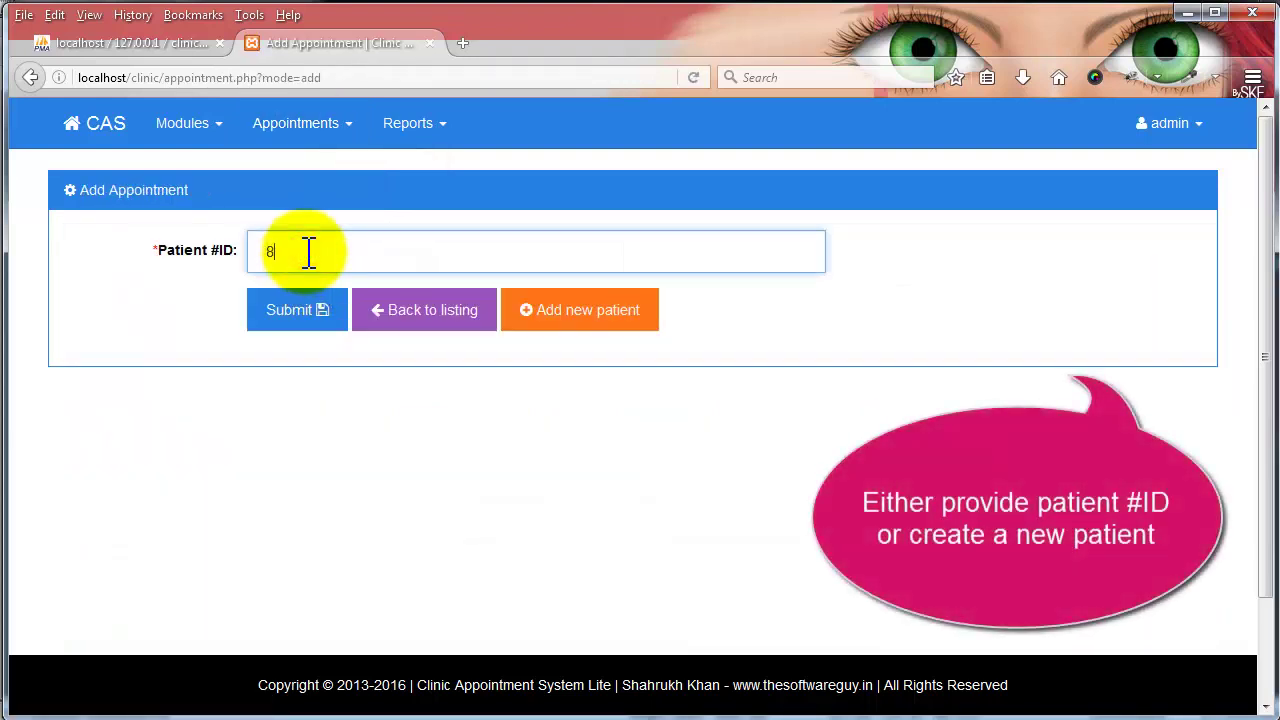
{"action": "left_click", "coordinate": [285, 322]}
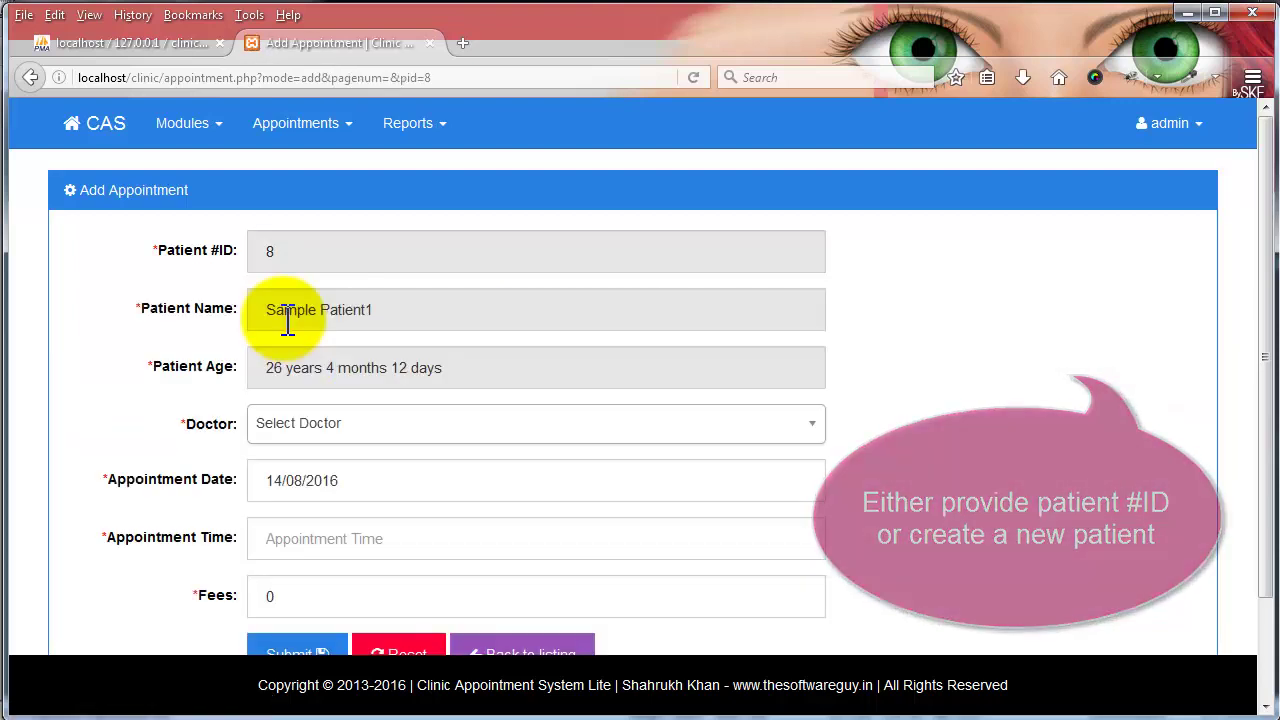
{"action": "scroll", "coordinate": [367, 503], "scroll_direction": "down", "scroll_amount": 2}
{"action": "scroll", "coordinate": [367, 503], "scroll_direction": "up", "scroll_amount": 2}
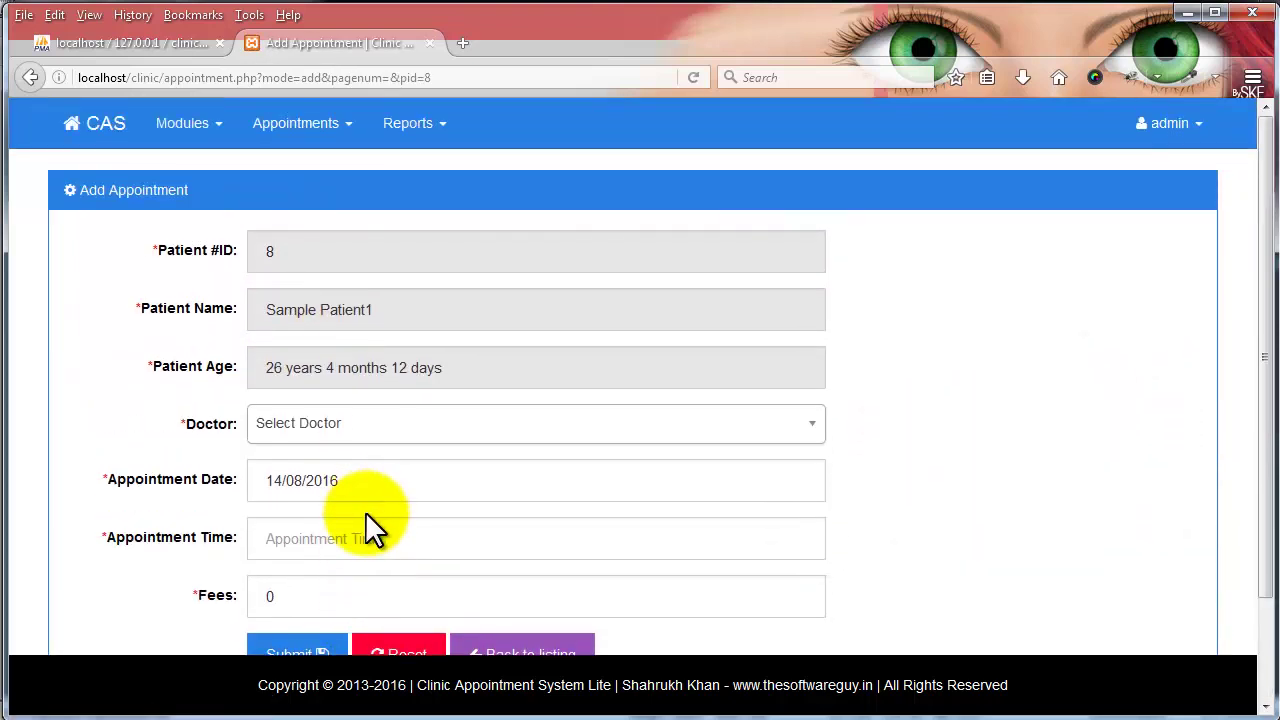
{"action": "scroll", "coordinate": [366, 515], "scroll_direction": "down", "scroll_amount": 2}
- Reset the form, try a patient ID that doesn't exist, then go to Add new patient
{"action": "left_click", "coordinate": [400, 545]}
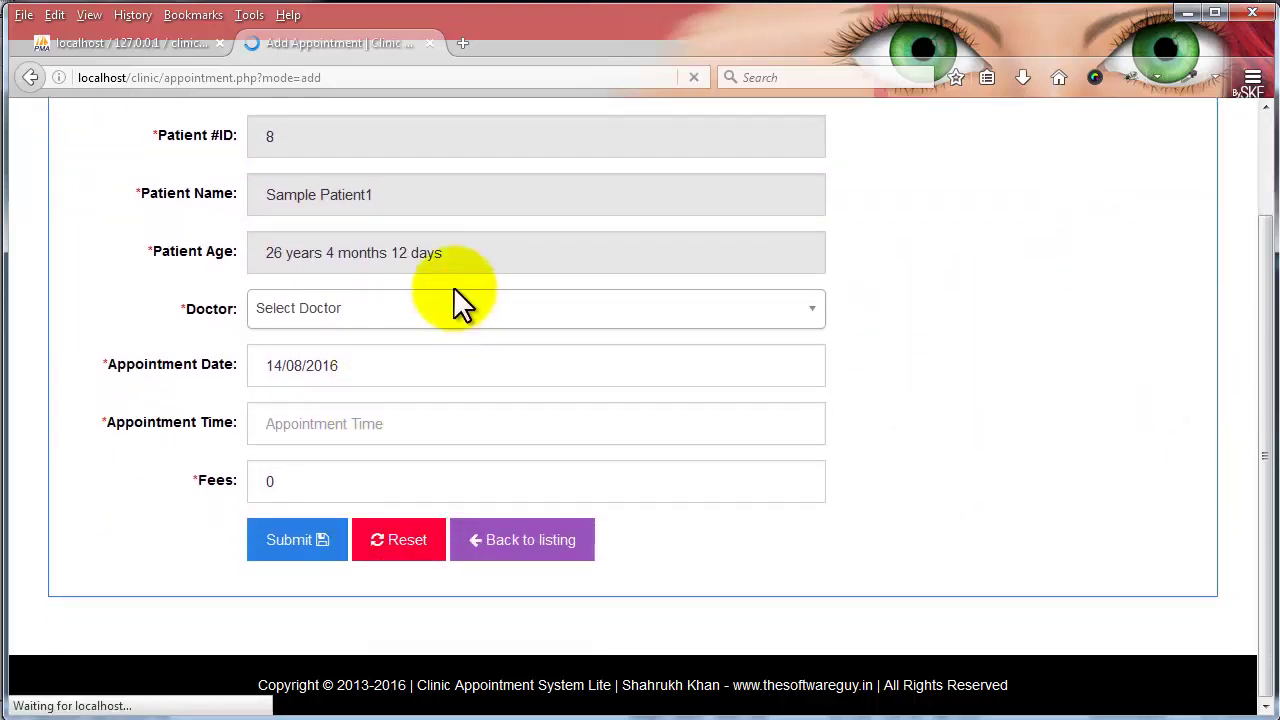
{"action": "left_click", "coordinate": [312, 250]}
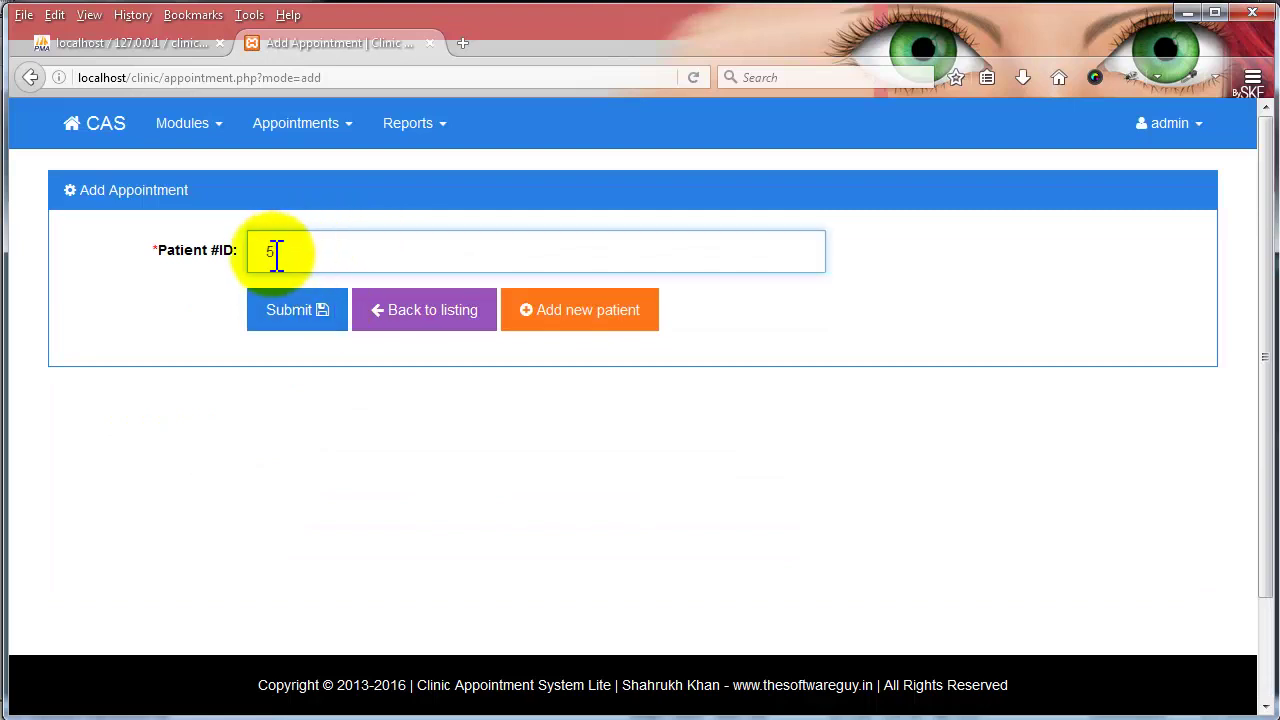
{"action": "left_click_drag", "start_coordinate": [274, 252], "coordinate": [248, 257]}
{"action": "left_click", "coordinate": [278, 312]}
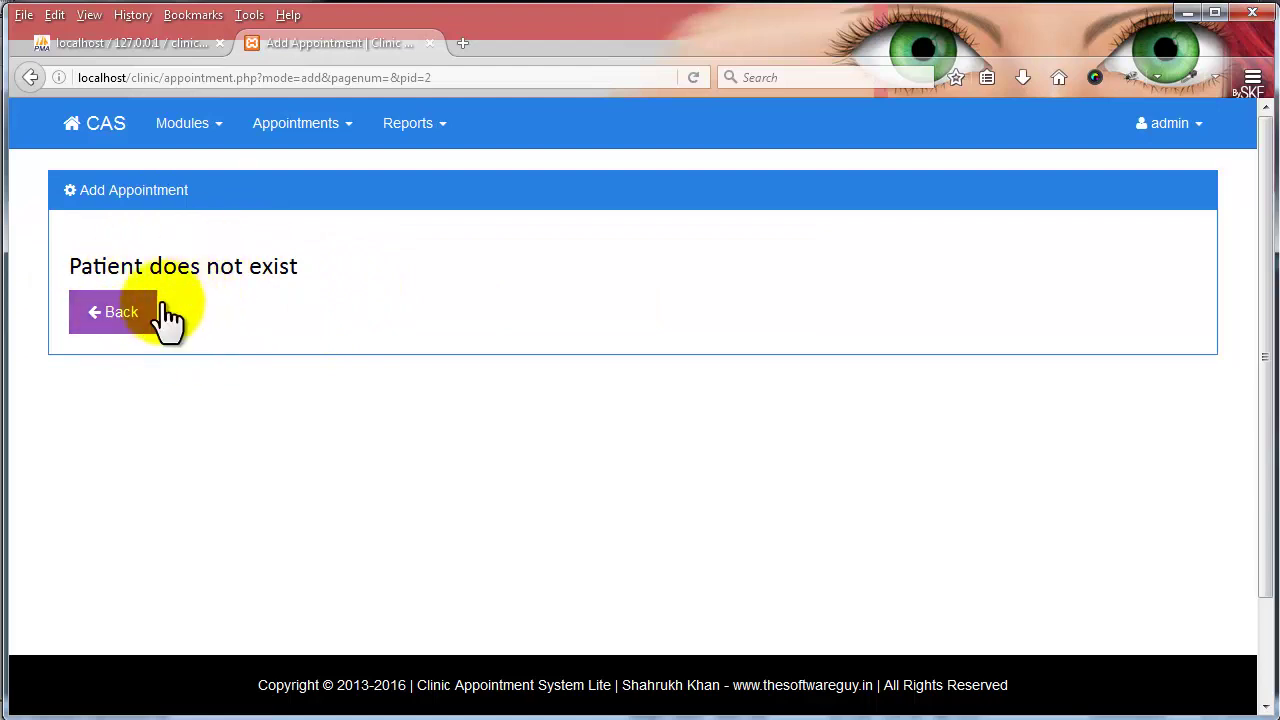
{"action": "left_click", "coordinate": [148, 310]}
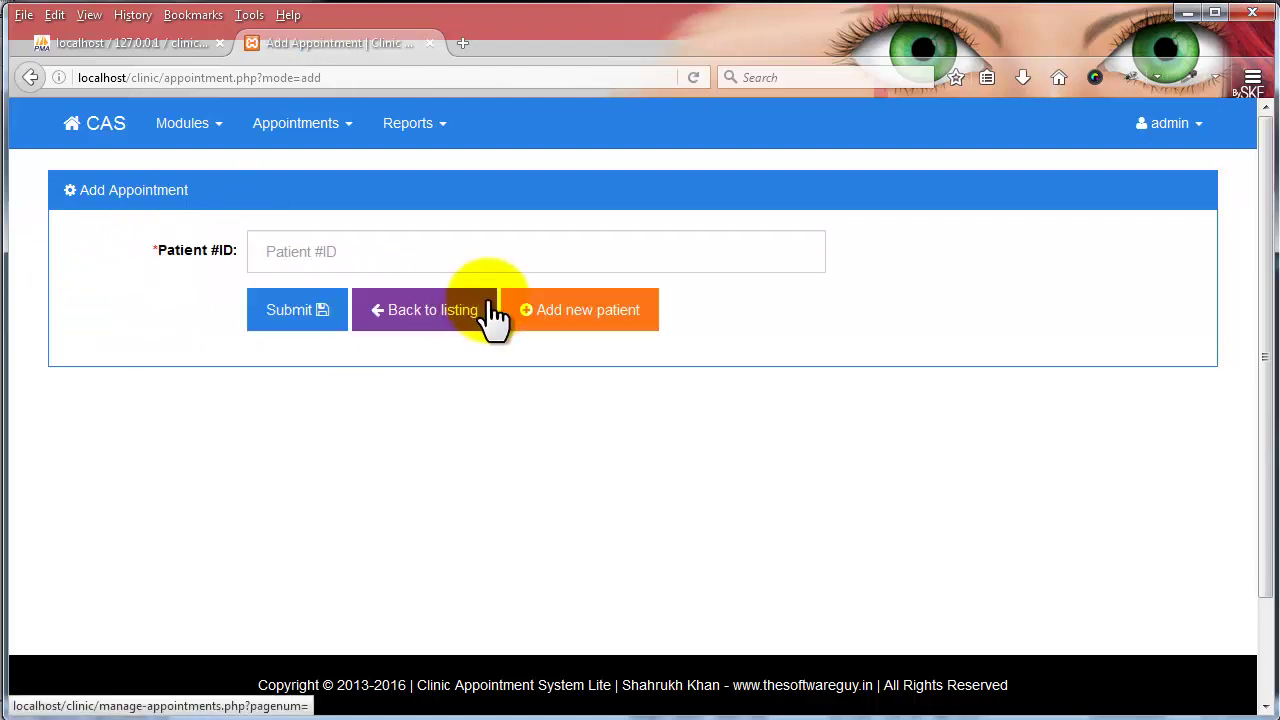
{"action": "left_click", "coordinate": [292, 251]}
{"action": "left_click", "coordinate": [593, 323]}
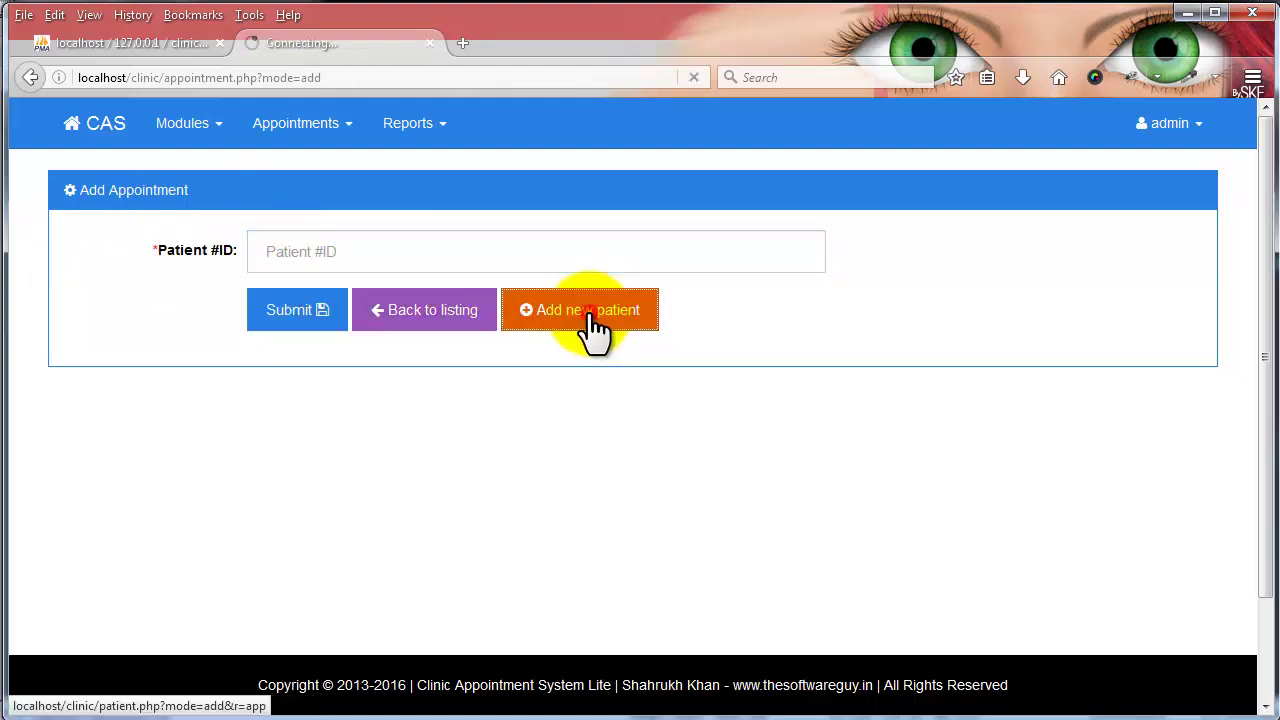
- Enter 'My New Patient', born 05 January 1995, with a mobile number, and submit
{"action": "left_click", "coordinate": [332, 251]}
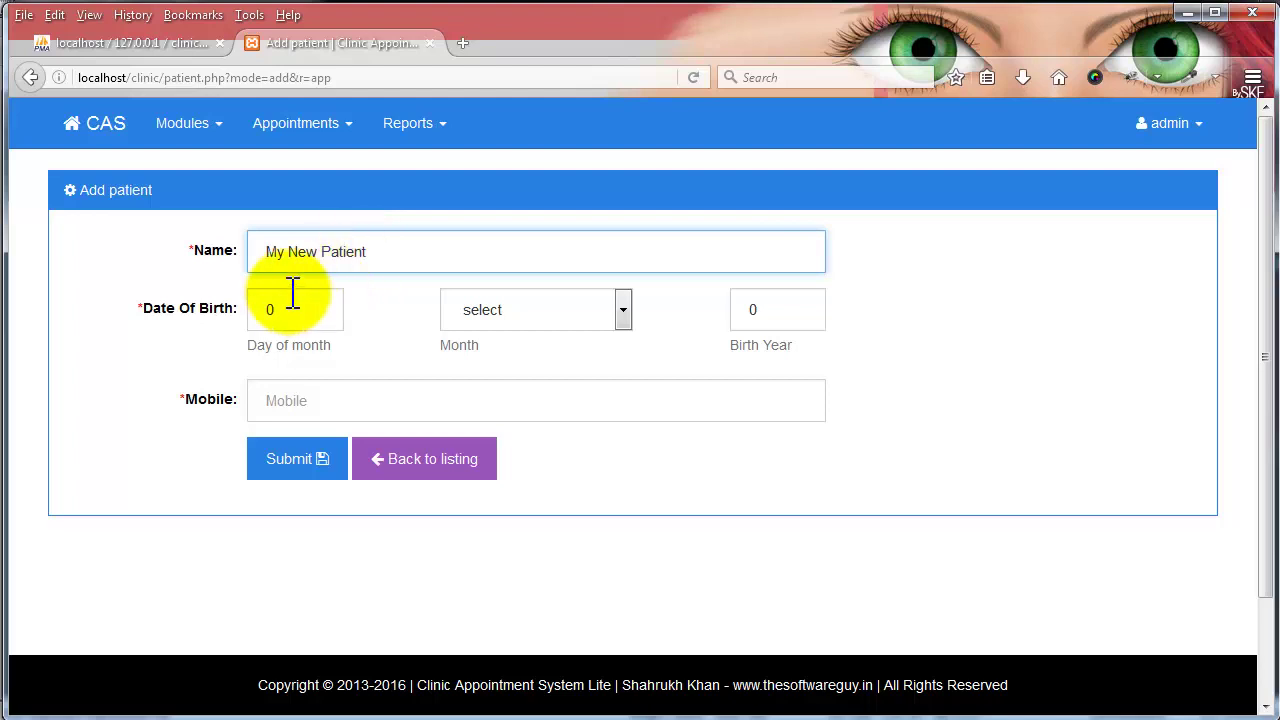
{"action": "left_click_drag", "start_coordinate": [280, 317], "coordinate": [247, 318]}
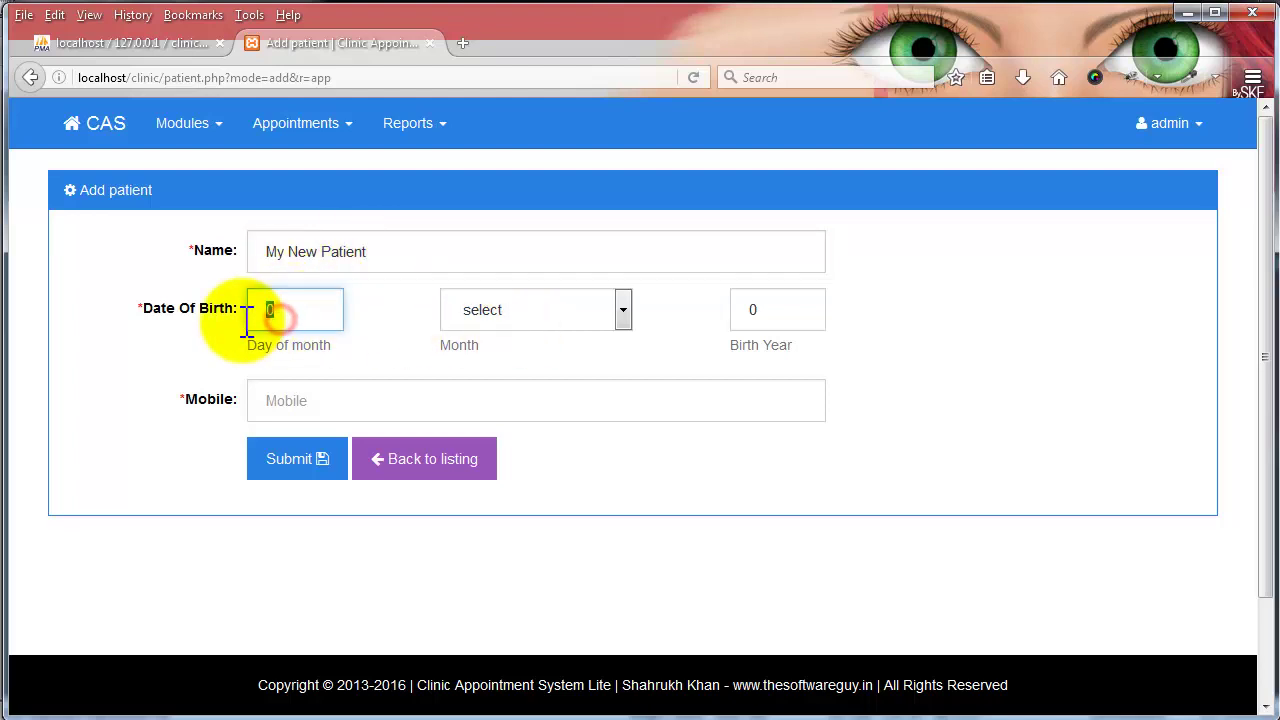
{"action": "type", "text": "05"}
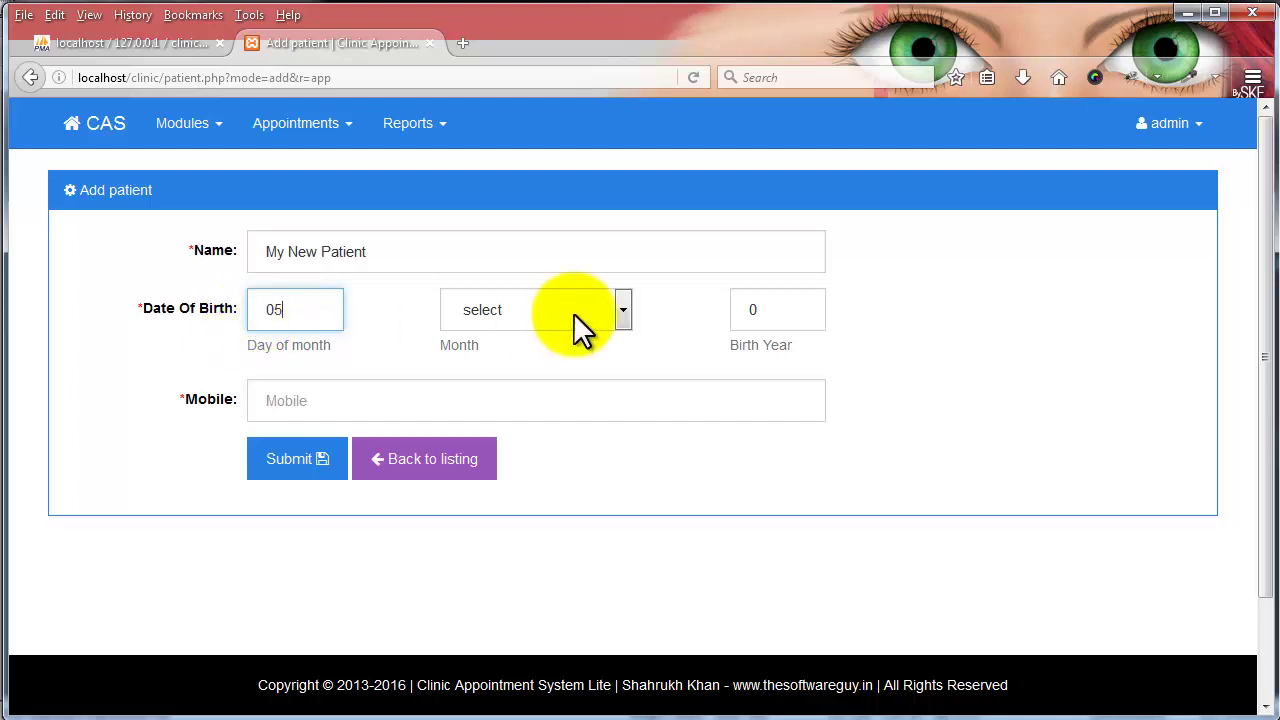
{"action": "left_click", "coordinate": [575, 314]}
{"action": "left_click", "coordinate": [555, 352]}
{"action": "left_click_drag", "start_coordinate": [752, 307], "coordinate": [716, 307]}
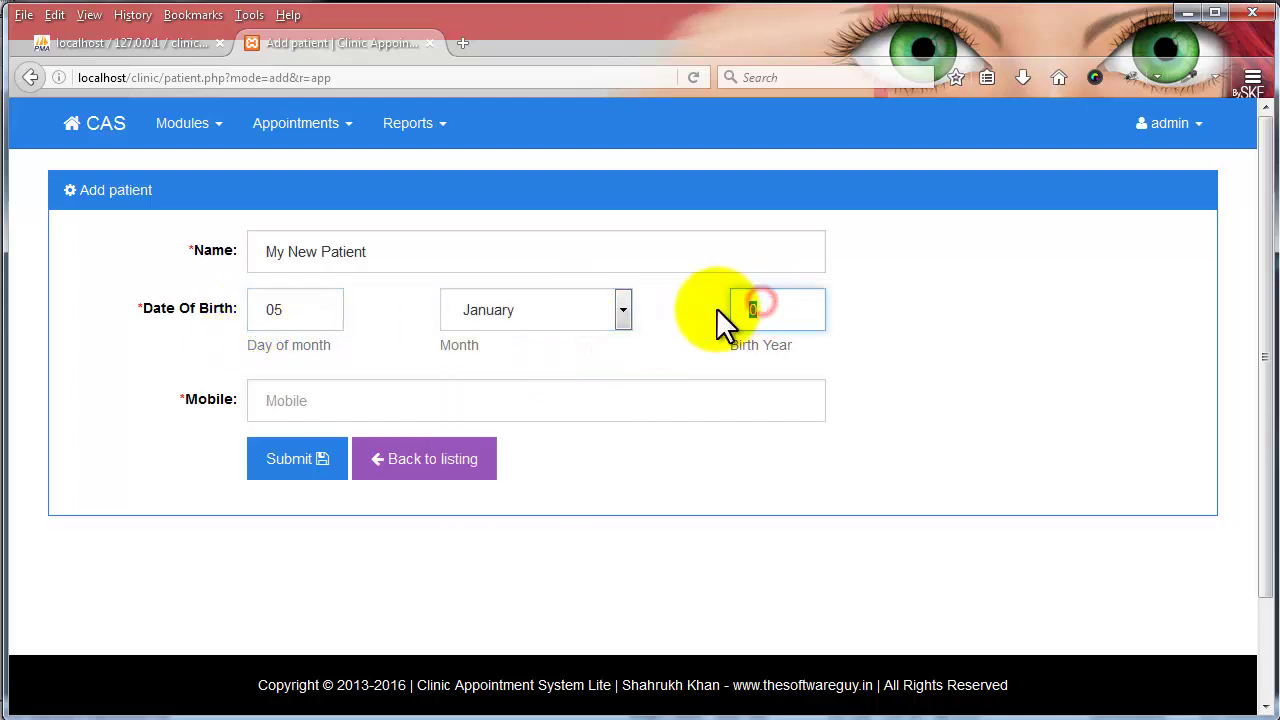
{"action": "type", "text": "1995"}
{"action": "left_click", "coordinate": [531, 403]}
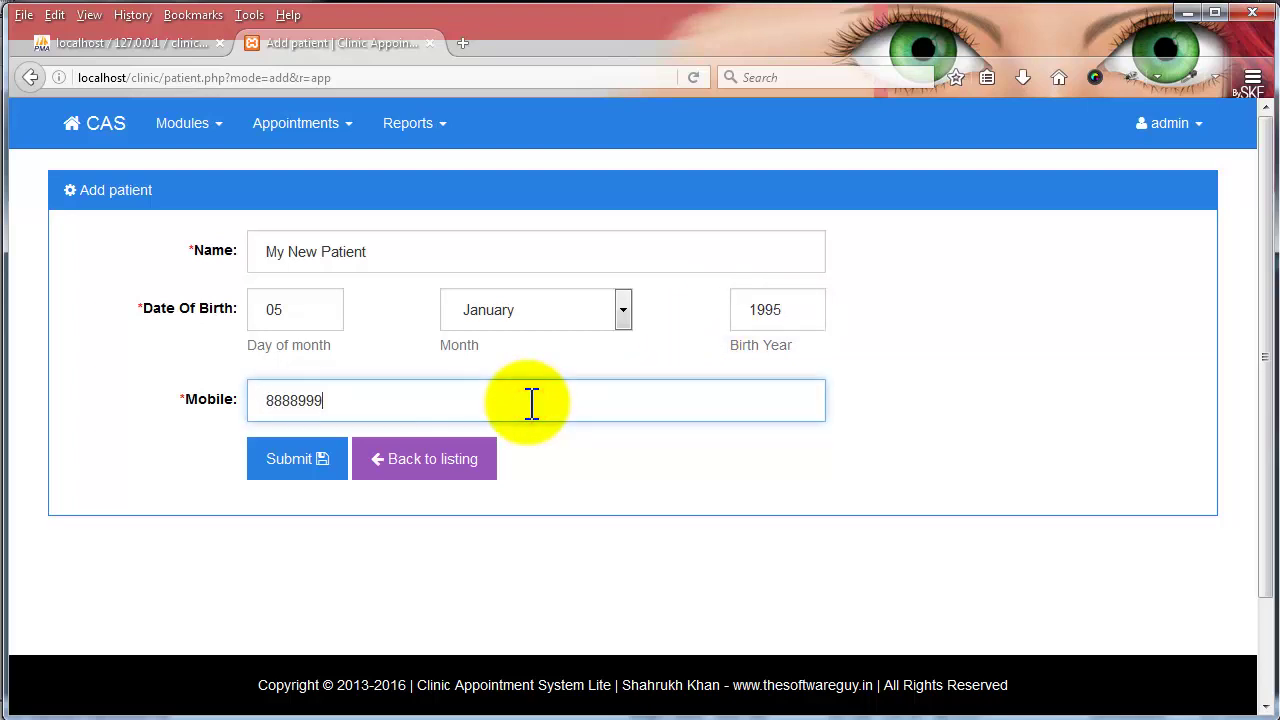
{"action": "left_click", "coordinate": [323, 462]}
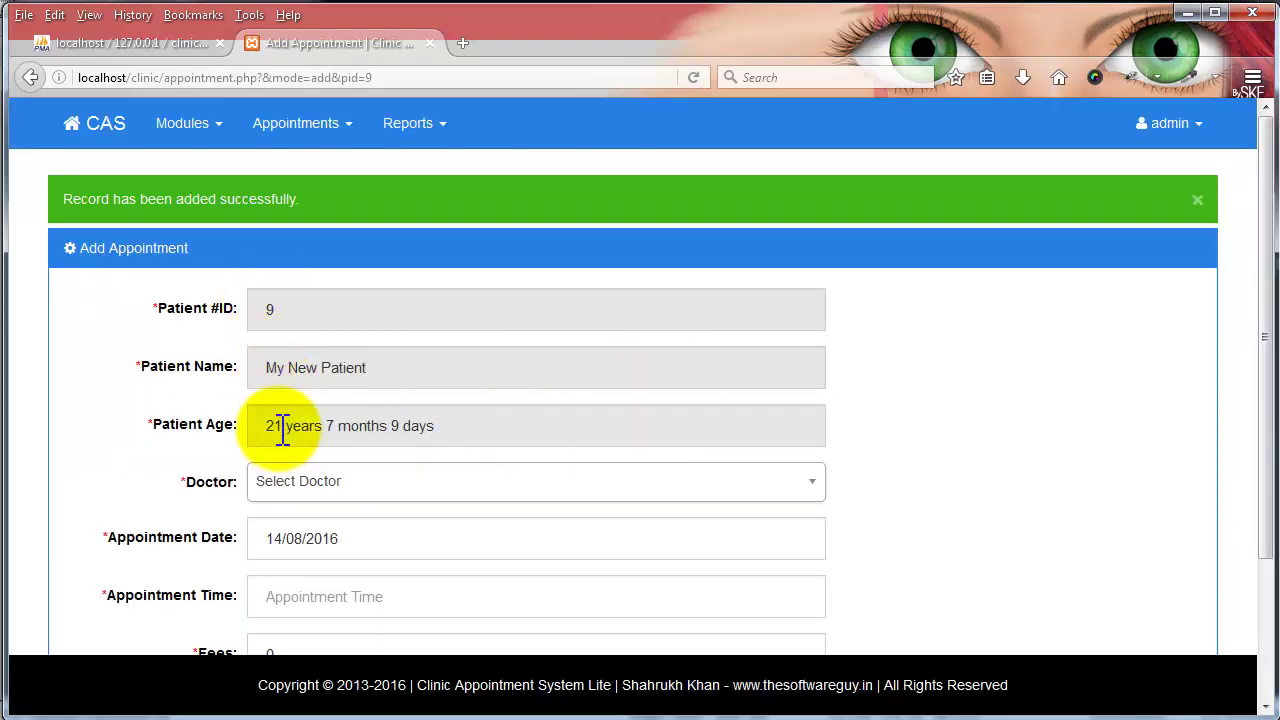
- Choose the Cardiology doctor and set the appointment date to 16/08/2016
{"action": "scroll", "coordinate": [345, 430], "scroll_direction": "down", "scroll_amount": 3}
{"action": "left_click", "coordinate": [327, 312]}
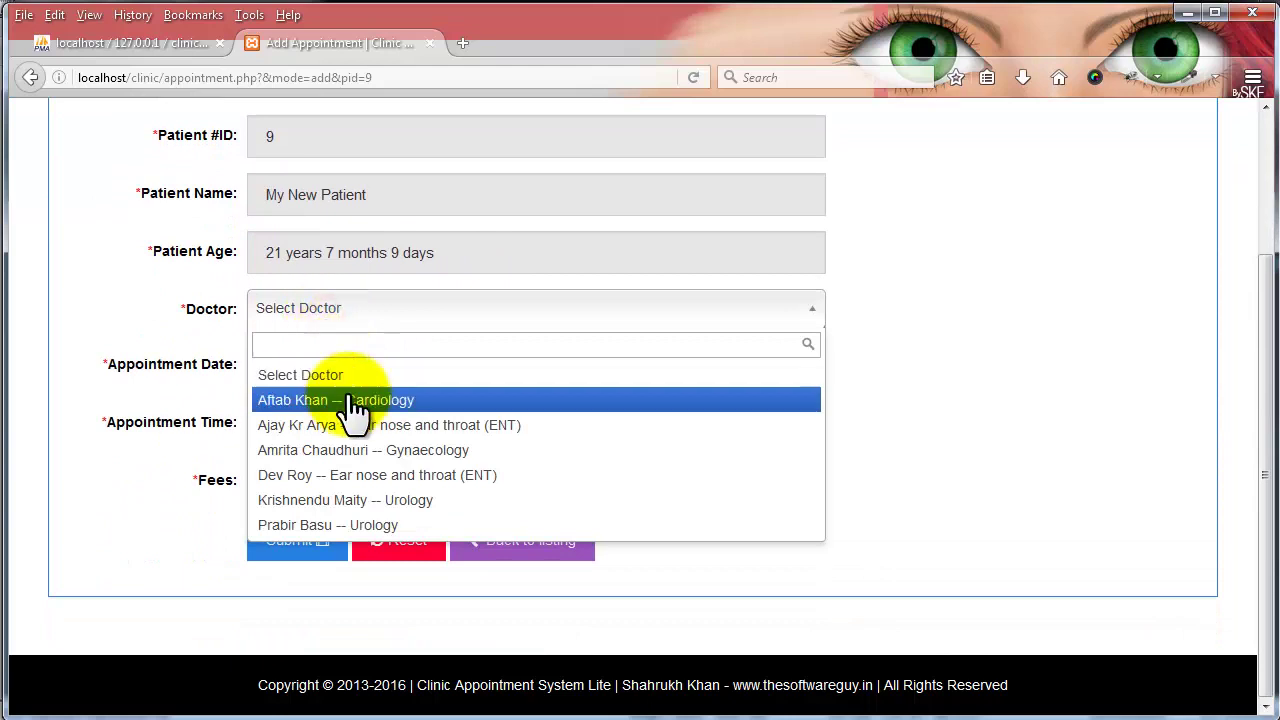
{"action": "left_click", "coordinate": [355, 400]}
{"action": "left_click", "coordinate": [326, 366]}
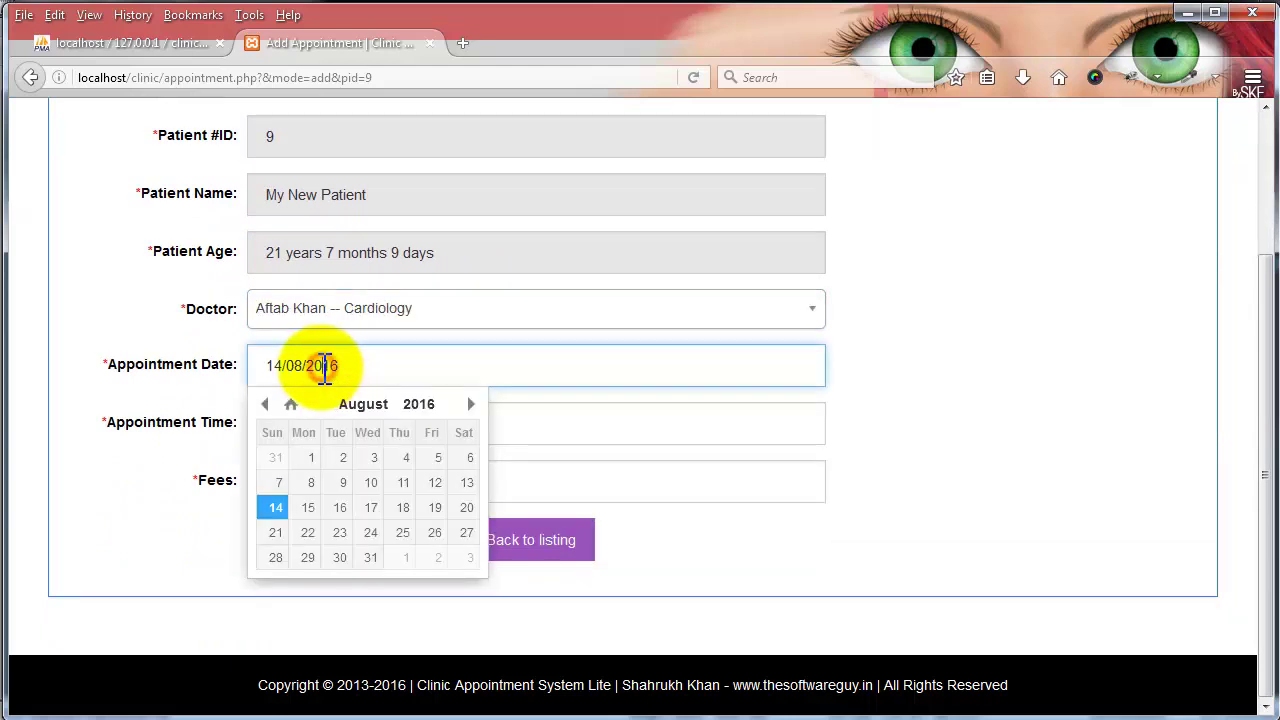
{"action": "left_click", "coordinate": [589, 388]}
{"action": "left_click", "coordinate": [322, 427]}
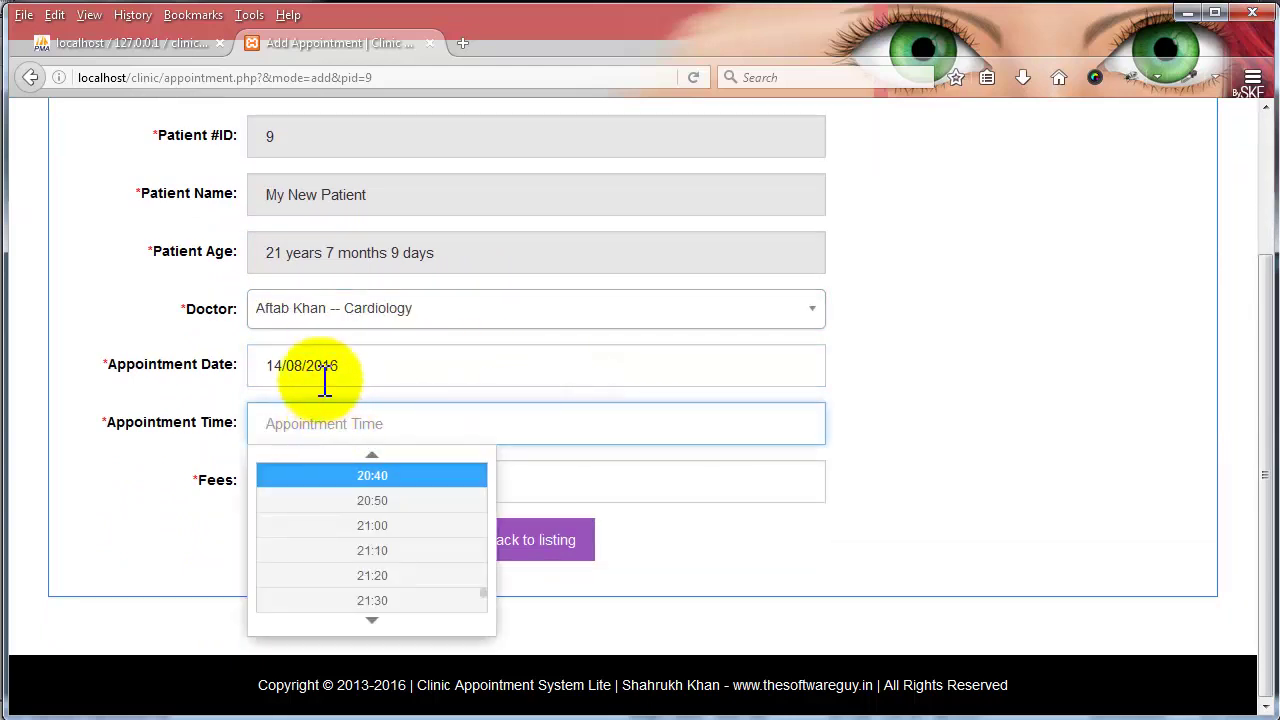
{"action": "left_click", "coordinate": [320, 378]}
{"action": "left_click", "coordinate": [340, 507]}
- Set the appointment time to 16:40 and save the appointment
{"action": "left_click", "coordinate": [310, 426]}
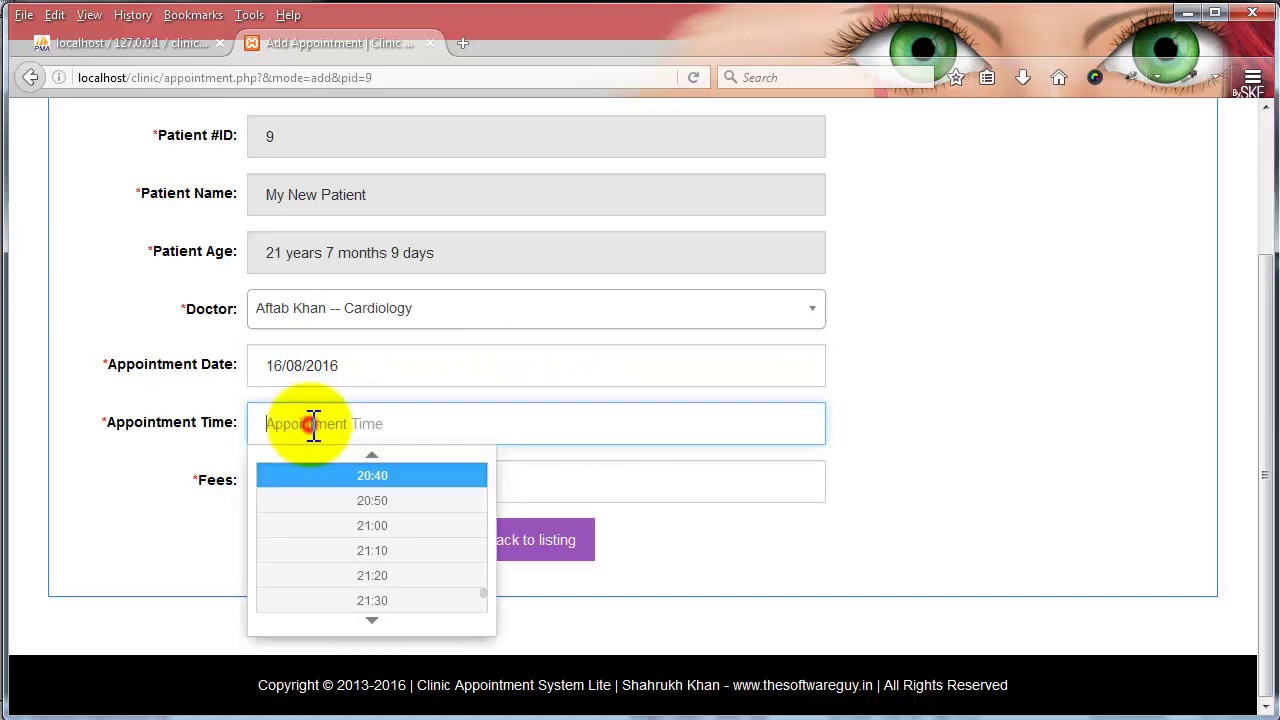
{"action": "scroll", "coordinate": [370, 483], "scroll_direction": "up", "scroll_amount": 8}
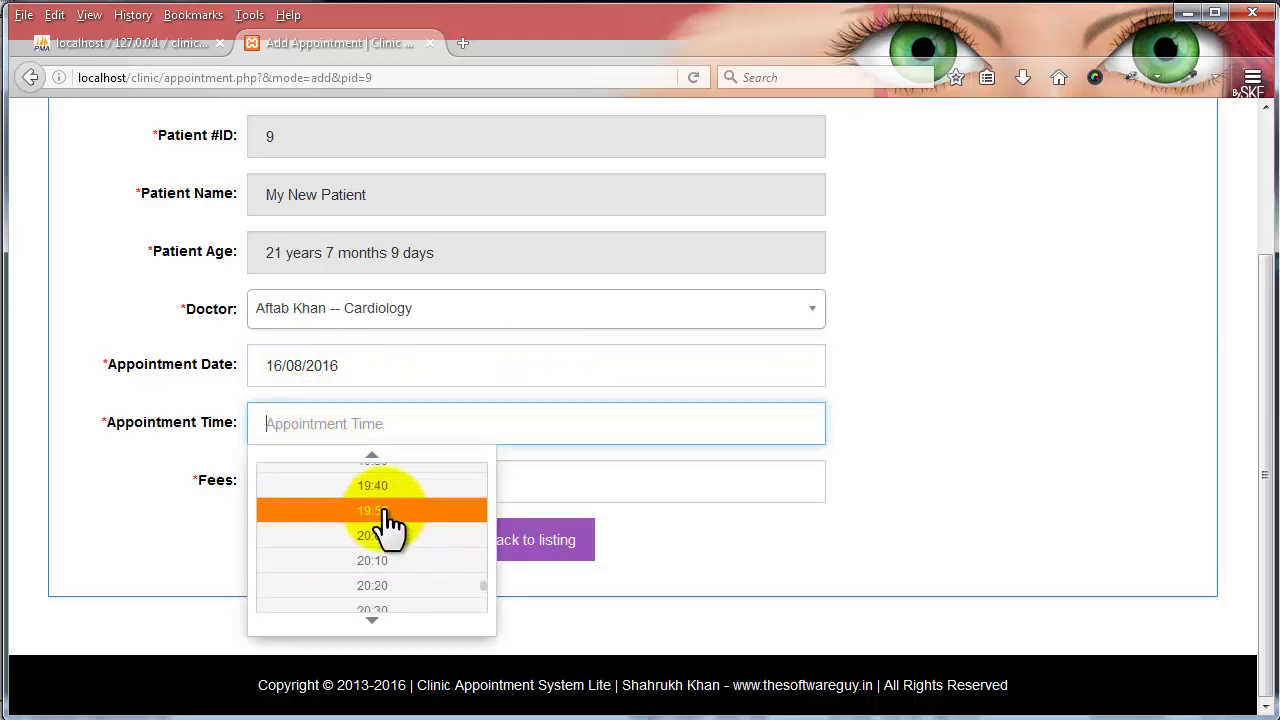
{"action": "scroll", "coordinate": [385, 522], "scroll_direction": "up", "scroll_amount": 10}
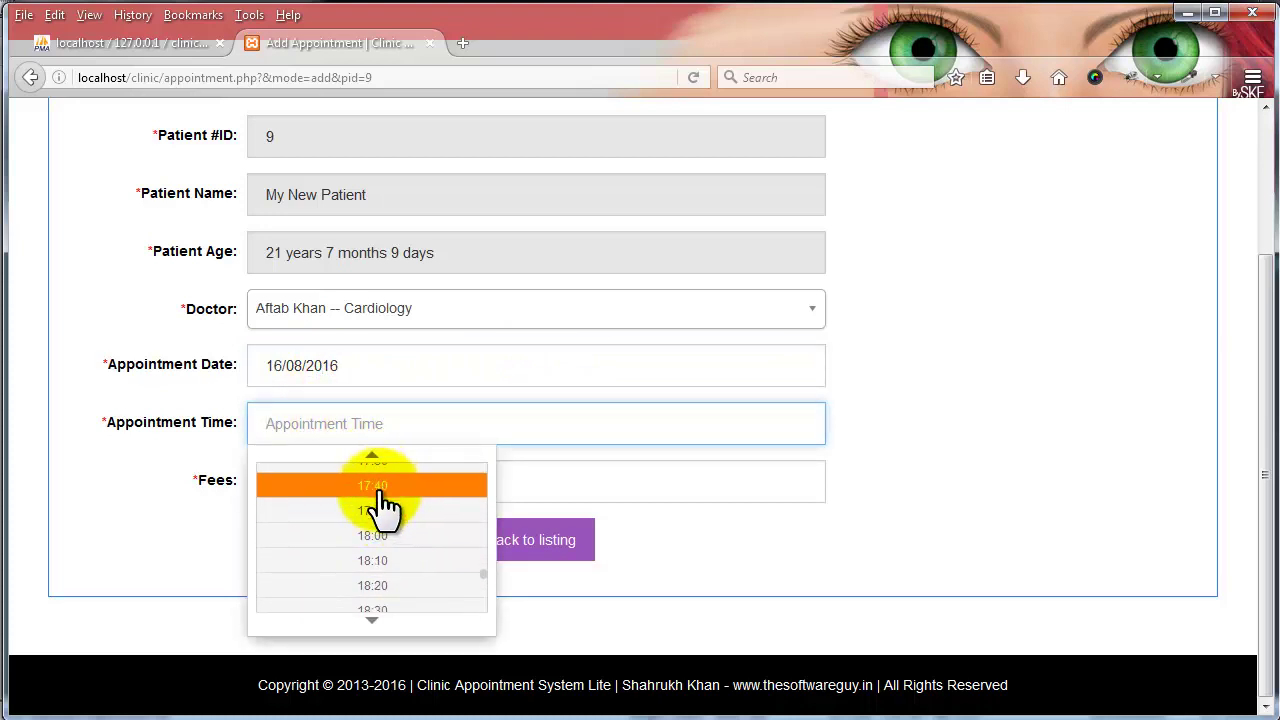
{"action": "scroll", "coordinate": [385, 510], "scroll_direction": "up", "scroll_amount": 4}
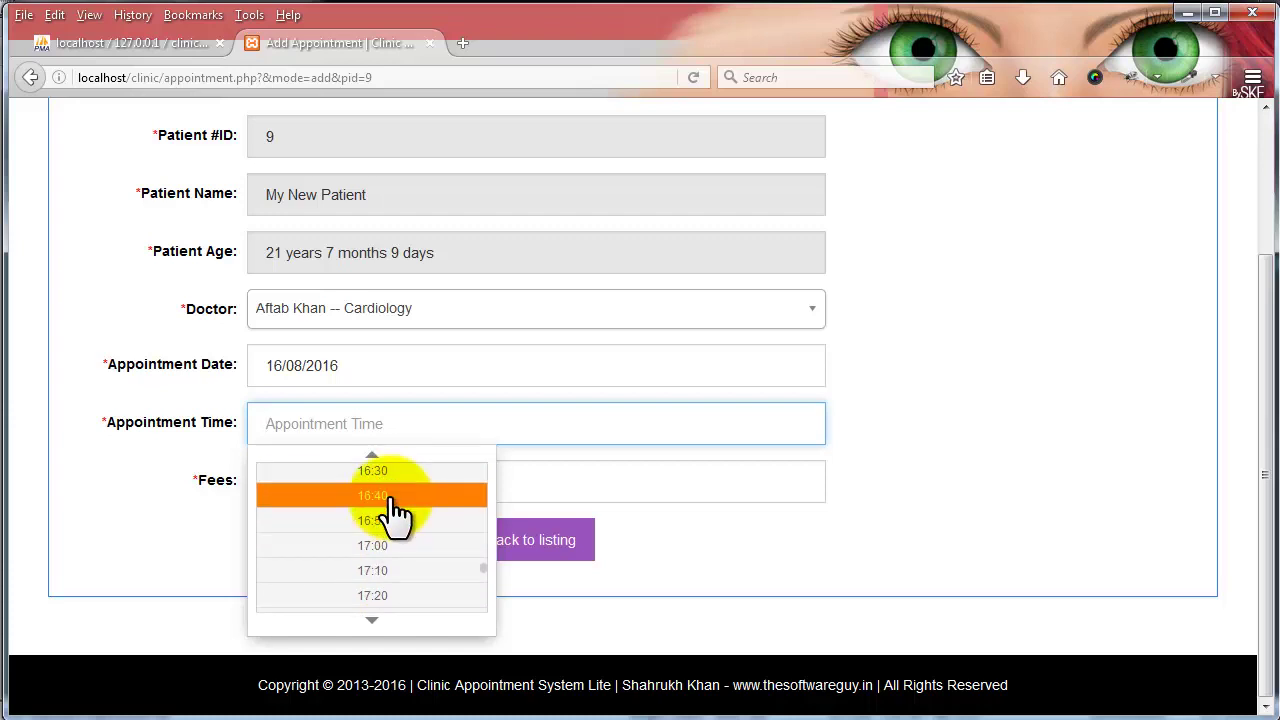
{"action": "left_click", "coordinate": [390, 496]}
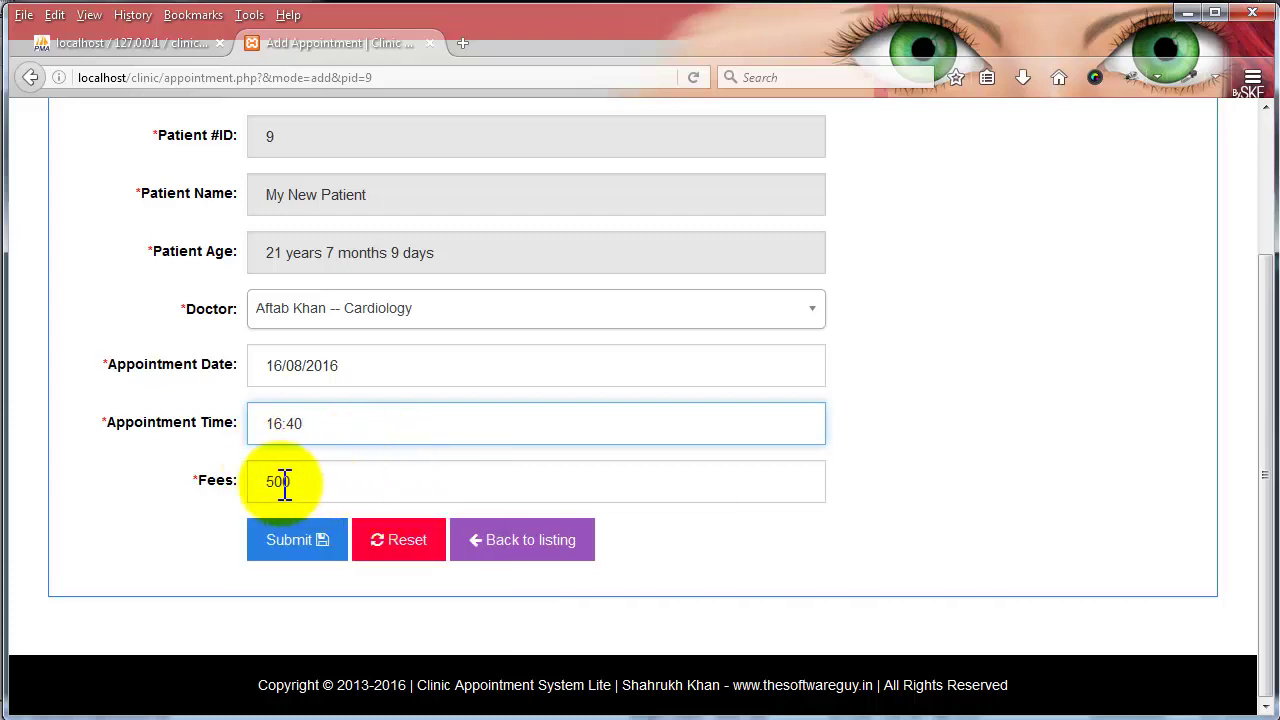
{"action": "left_click", "coordinate": [288, 542]}
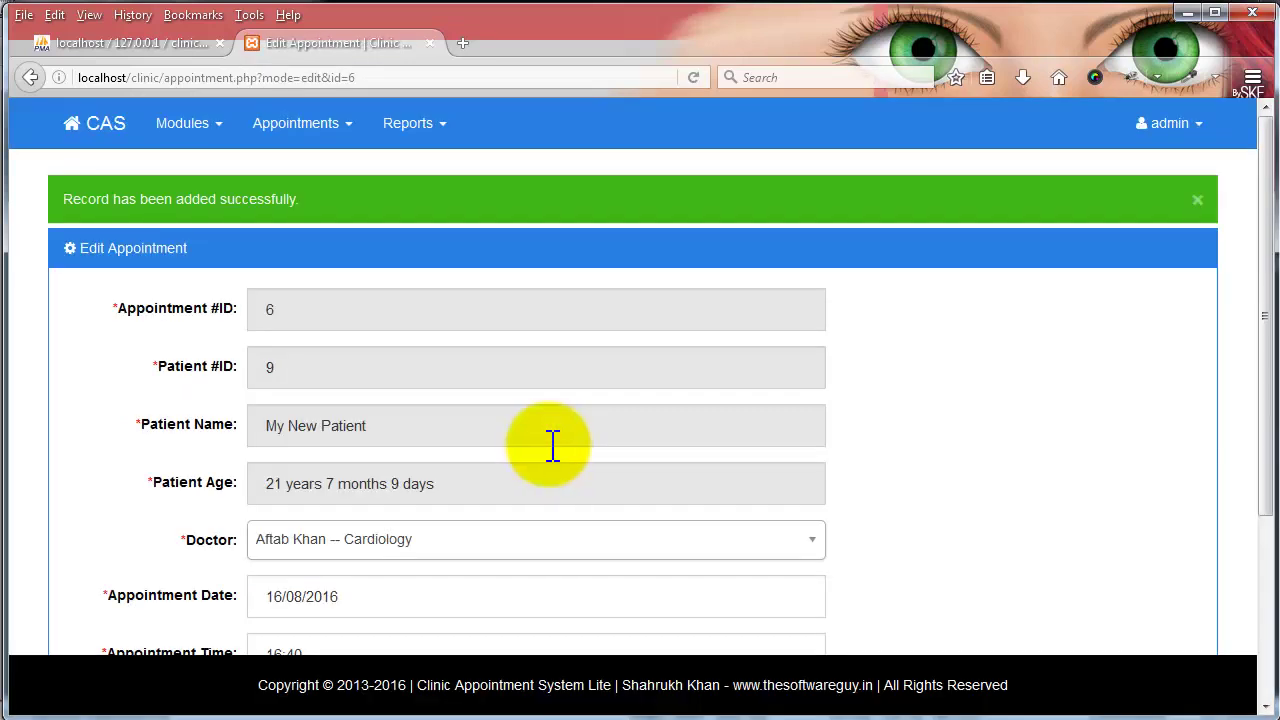
- Keep appointment 6's status as Booked and go back to the Manage Appointments list
{"action": "scroll", "coordinate": [316, 318], "scroll_direction": "down", "scroll_amount": 2}
{"action": "scroll", "coordinate": [316, 318], "scroll_direction": "down", "scroll_amount": 3}
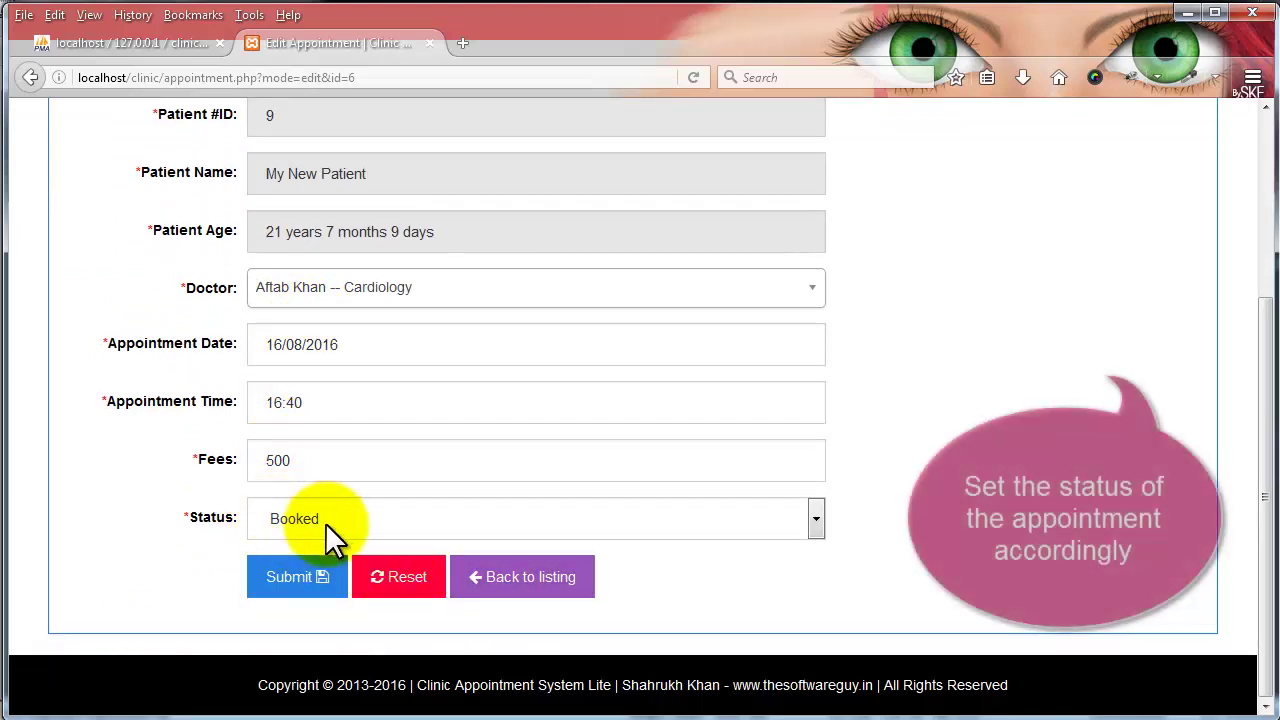
{"action": "left_click", "coordinate": [296, 519]}
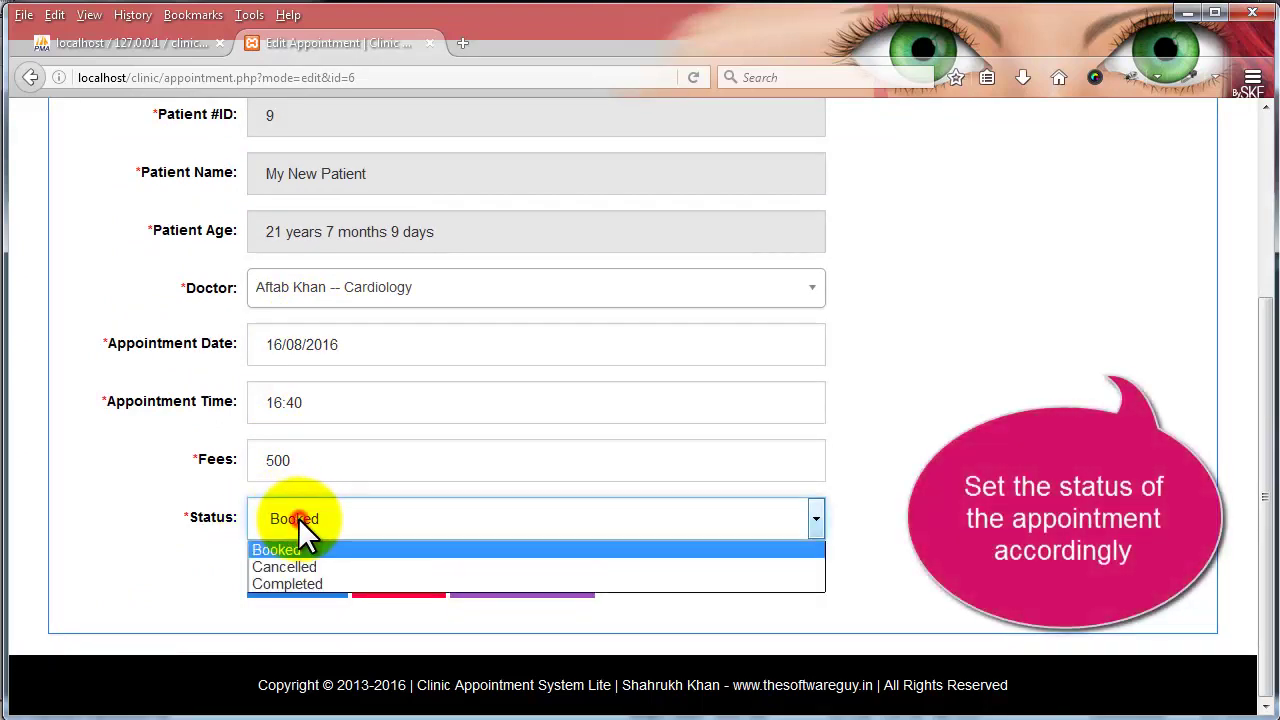
{"action": "left_click", "coordinate": [163, 482]}
{"action": "left_click", "coordinate": [520, 577]}
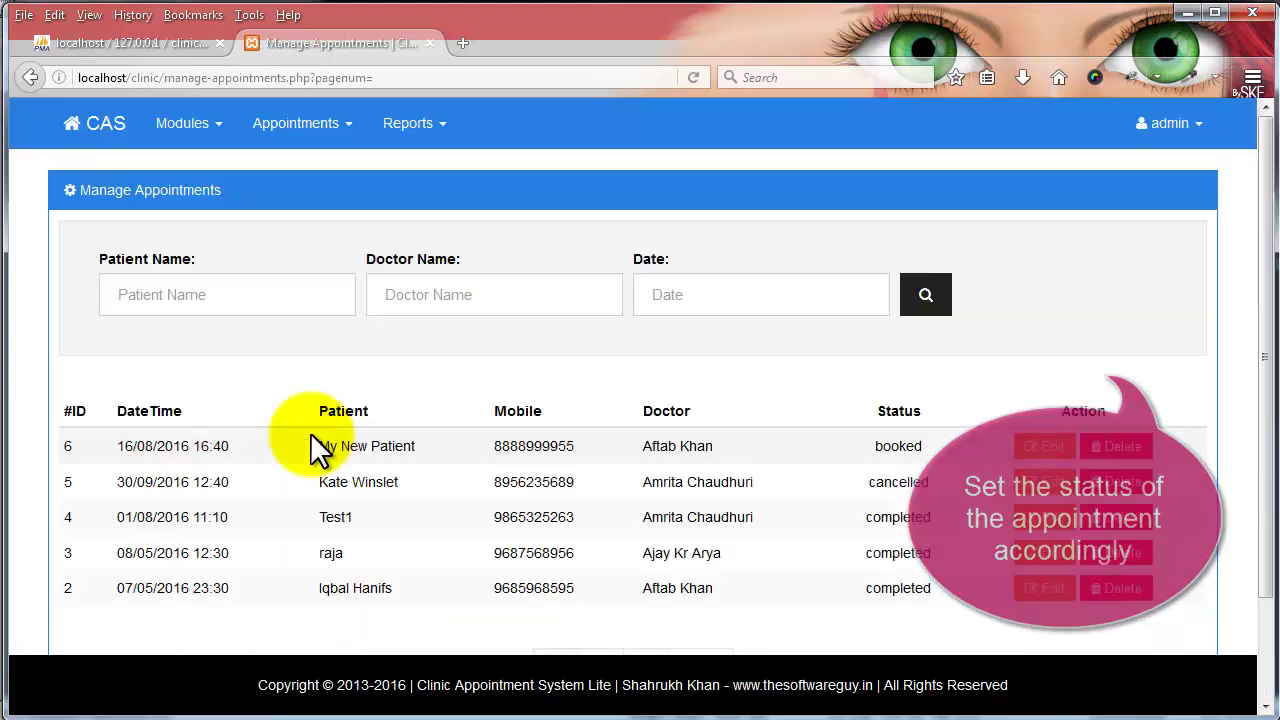
{"action": "scroll", "coordinate": [316, 450], "scroll_direction": "down", "scroll_amount": 2}
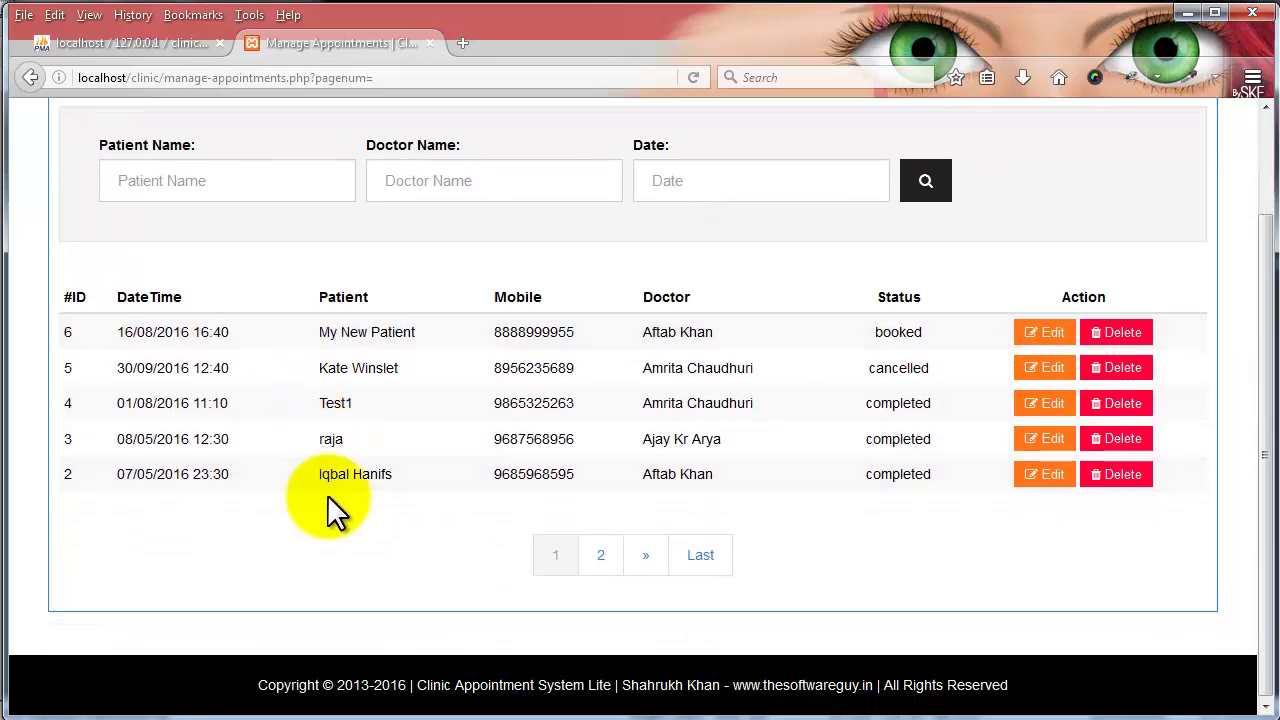
- Edit appointment 6, set its status to Completed, save, and return to the list
{"action": "left_click", "coordinate": [1032, 334]}
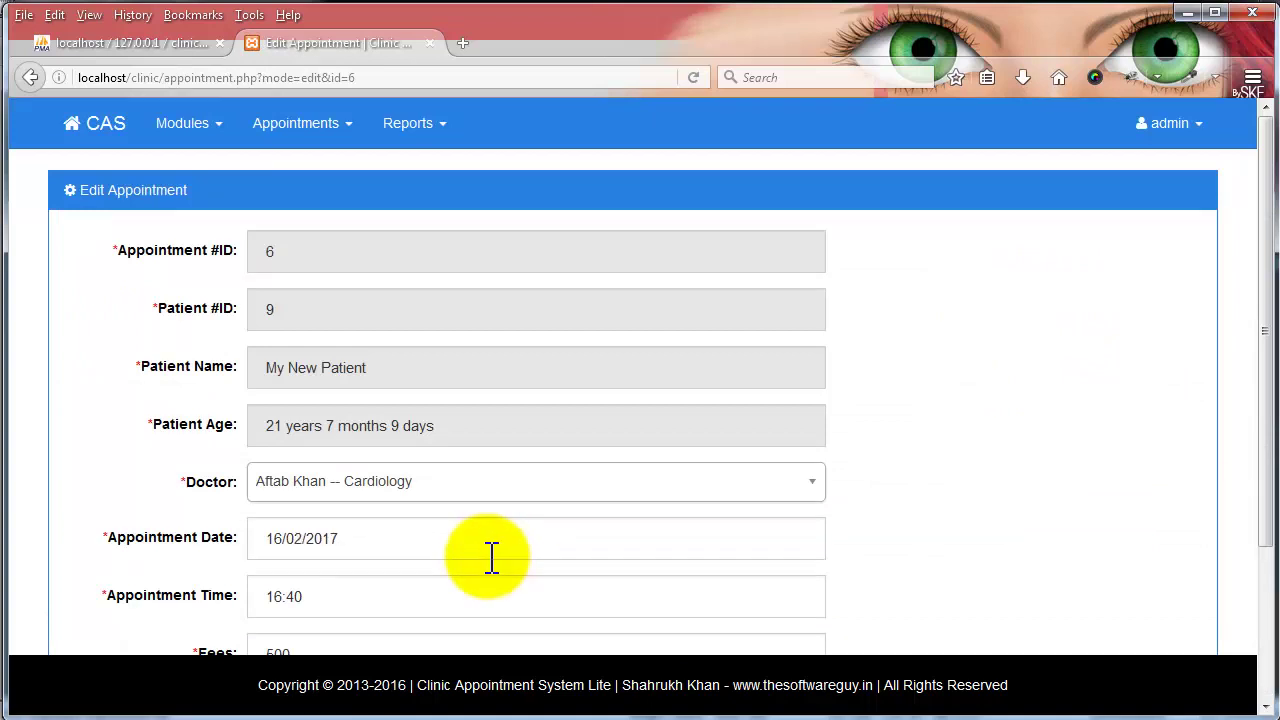
{"action": "scroll", "coordinate": [177, 514], "scroll_direction": "down", "scroll_amount": 3}
{"action": "left_click", "coordinate": [316, 525]}
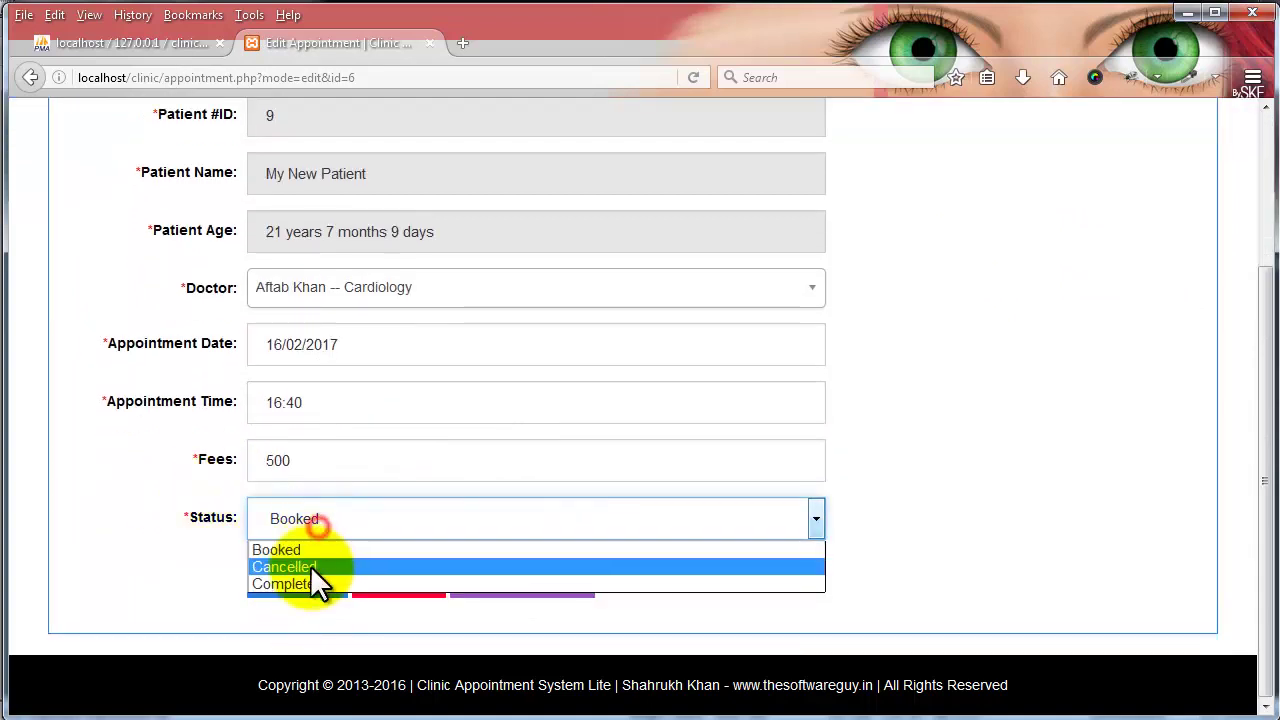
{"action": "left_click", "coordinate": [305, 583]}
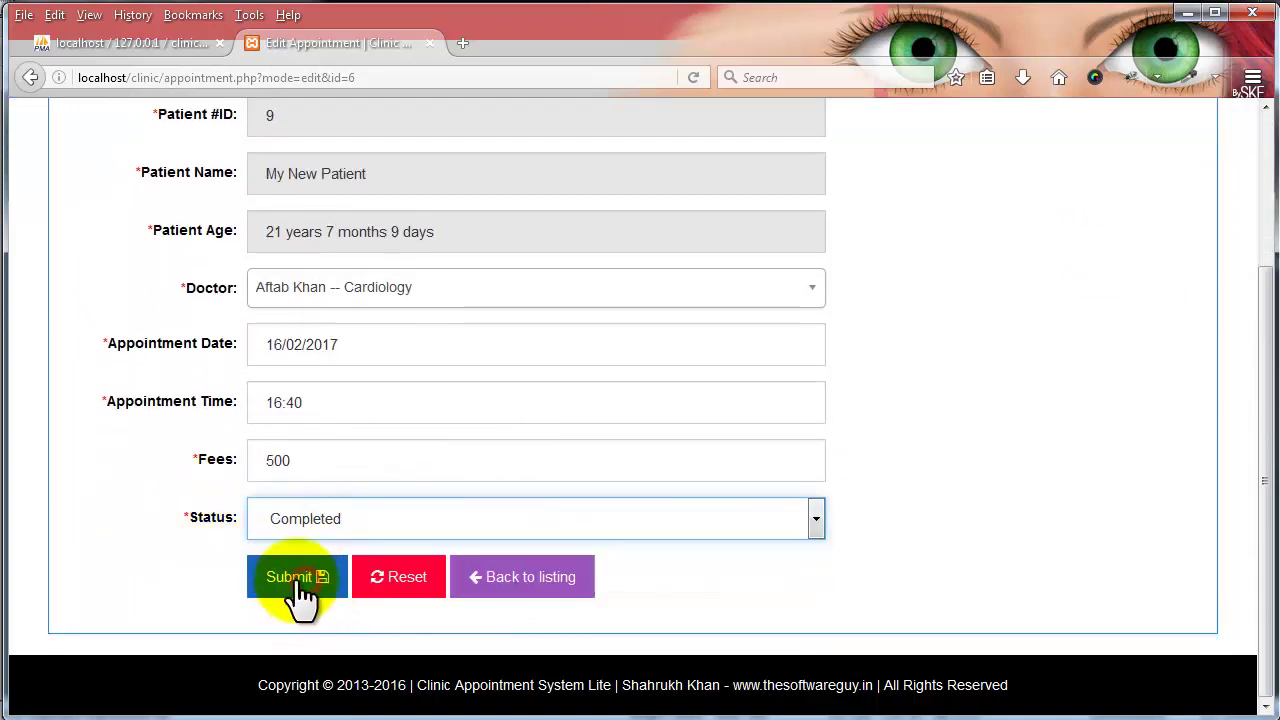
{"action": "left_click", "coordinate": [300, 590]}
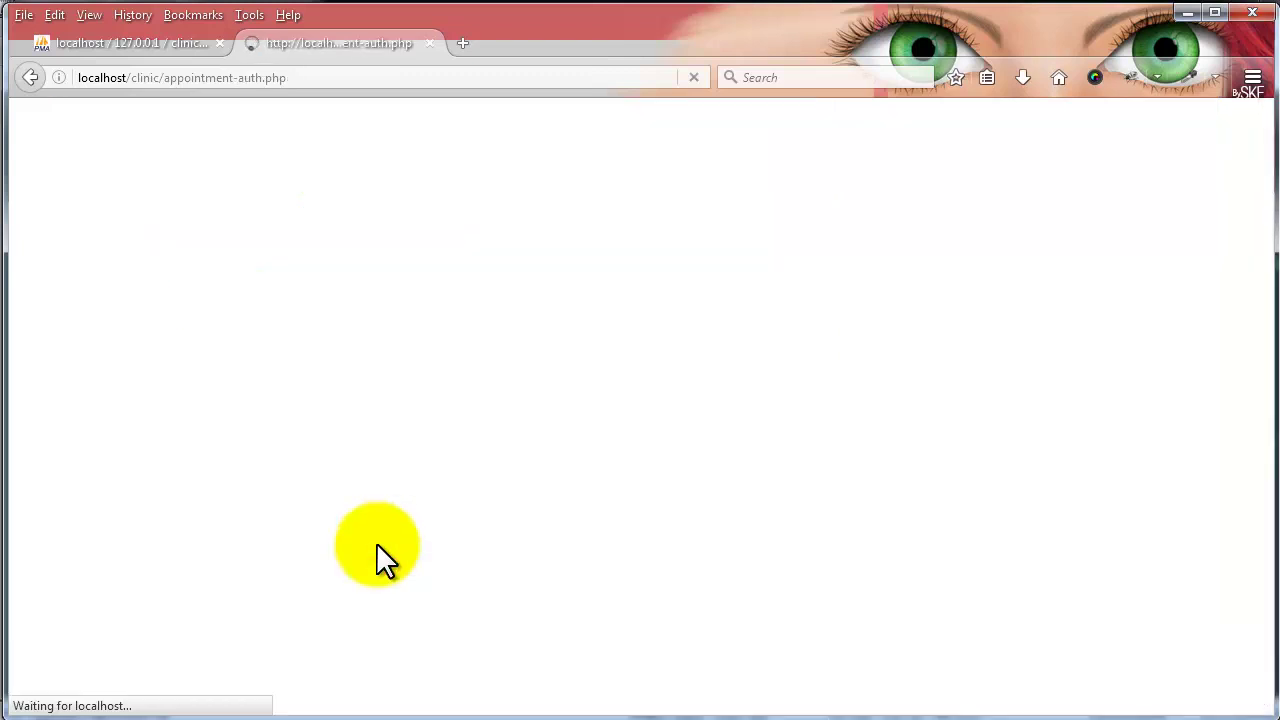
{"action": "scroll", "coordinate": [223, 437], "scroll_direction": "down", "scroll_amount": 4}
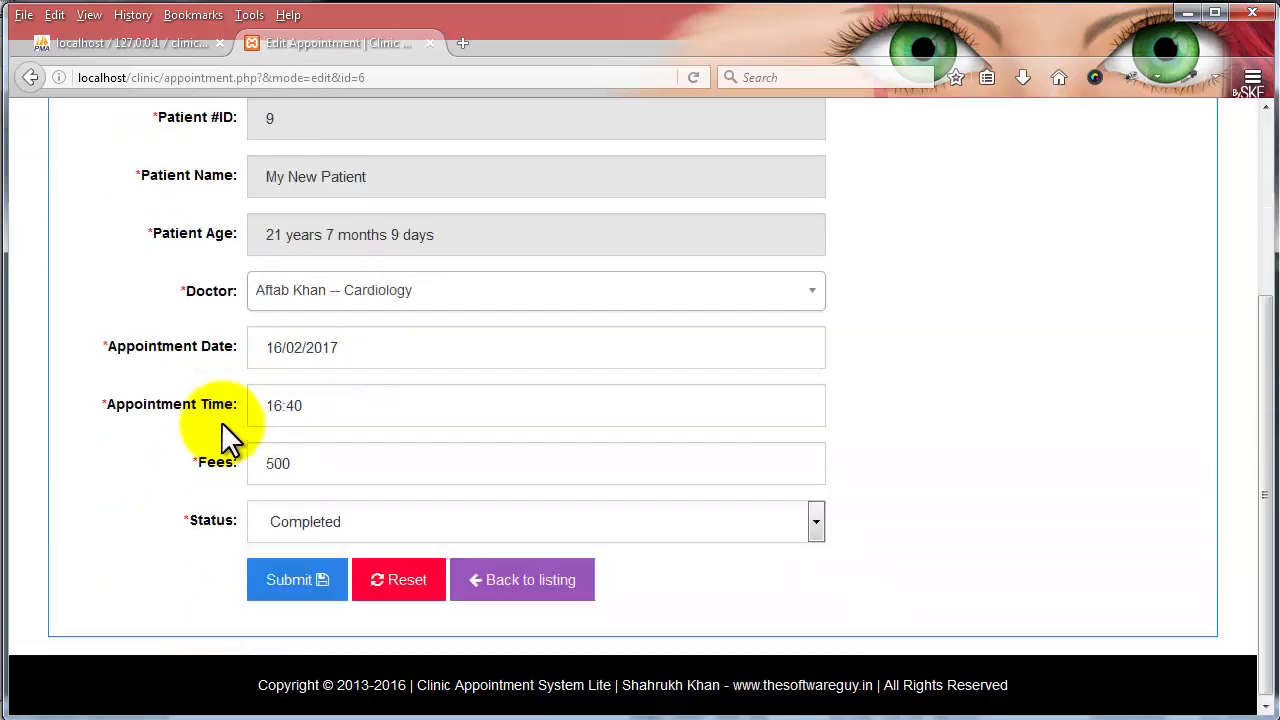
{"action": "left_click", "coordinate": [545, 574]}
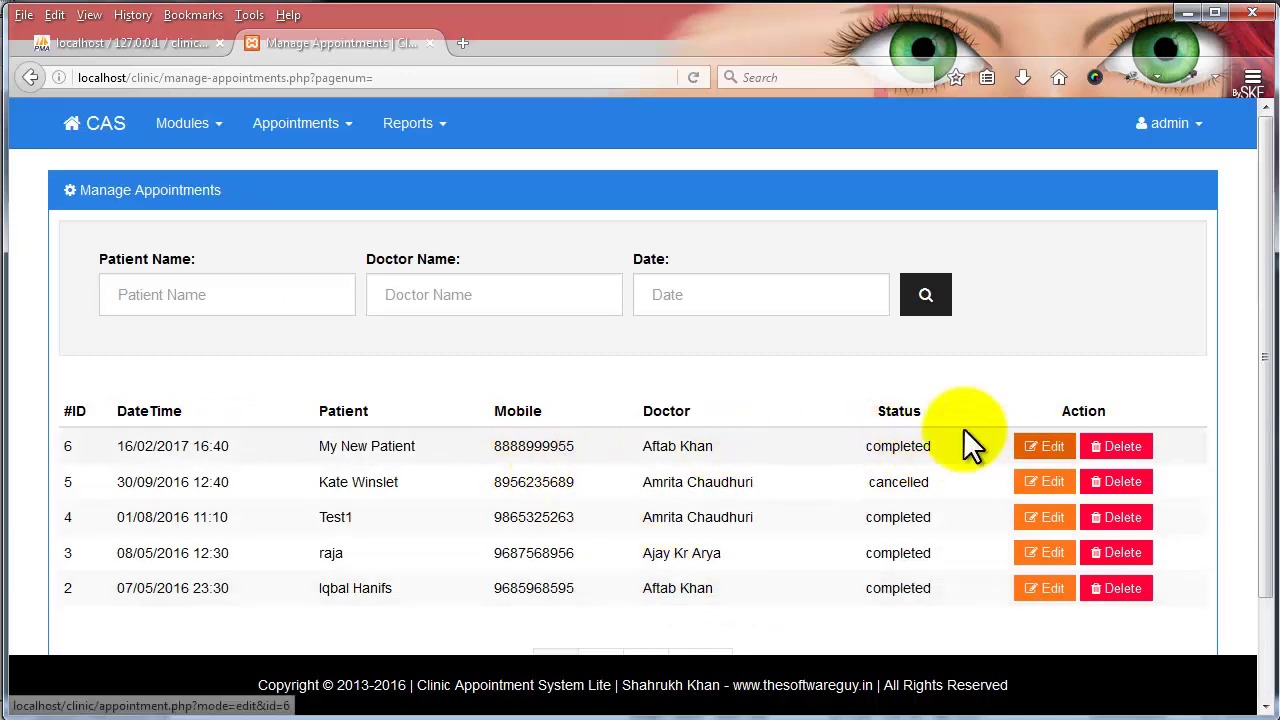
{"action": "scroll", "coordinate": [481, 501], "scroll_direction": "down", "scroll_amount": 2}
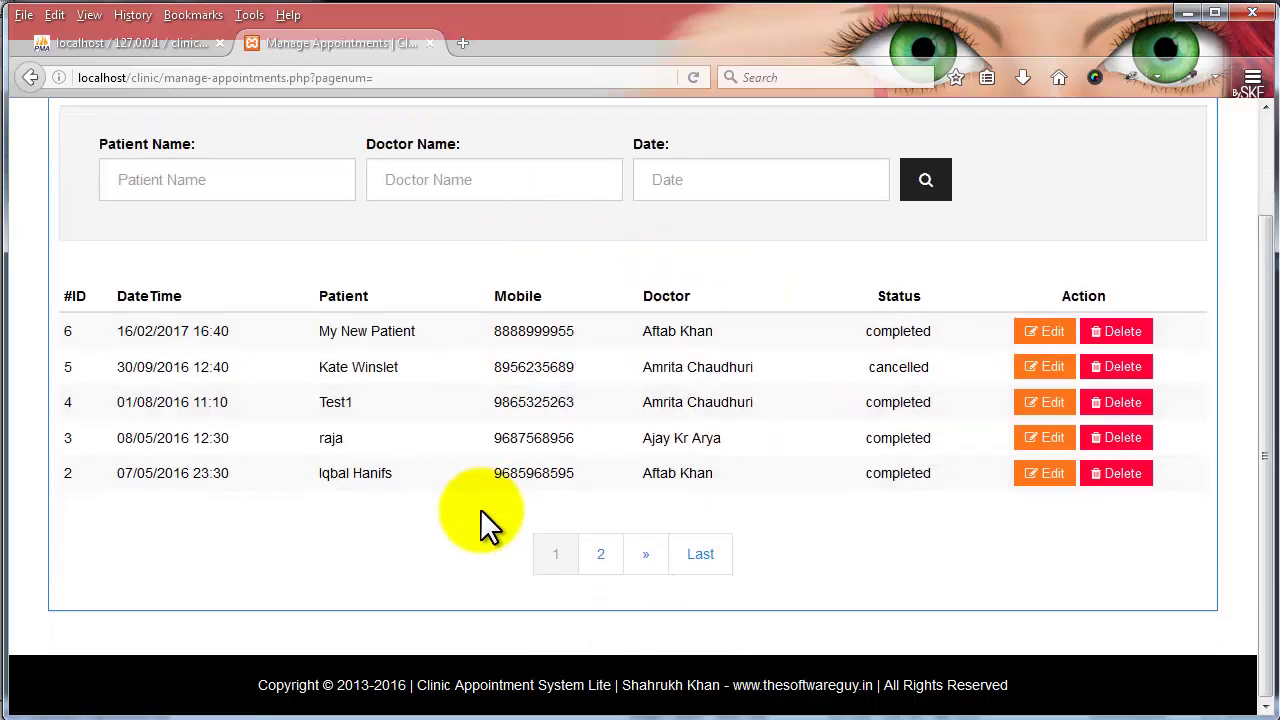
{"action": "left_click", "coordinate": [190, 172]}
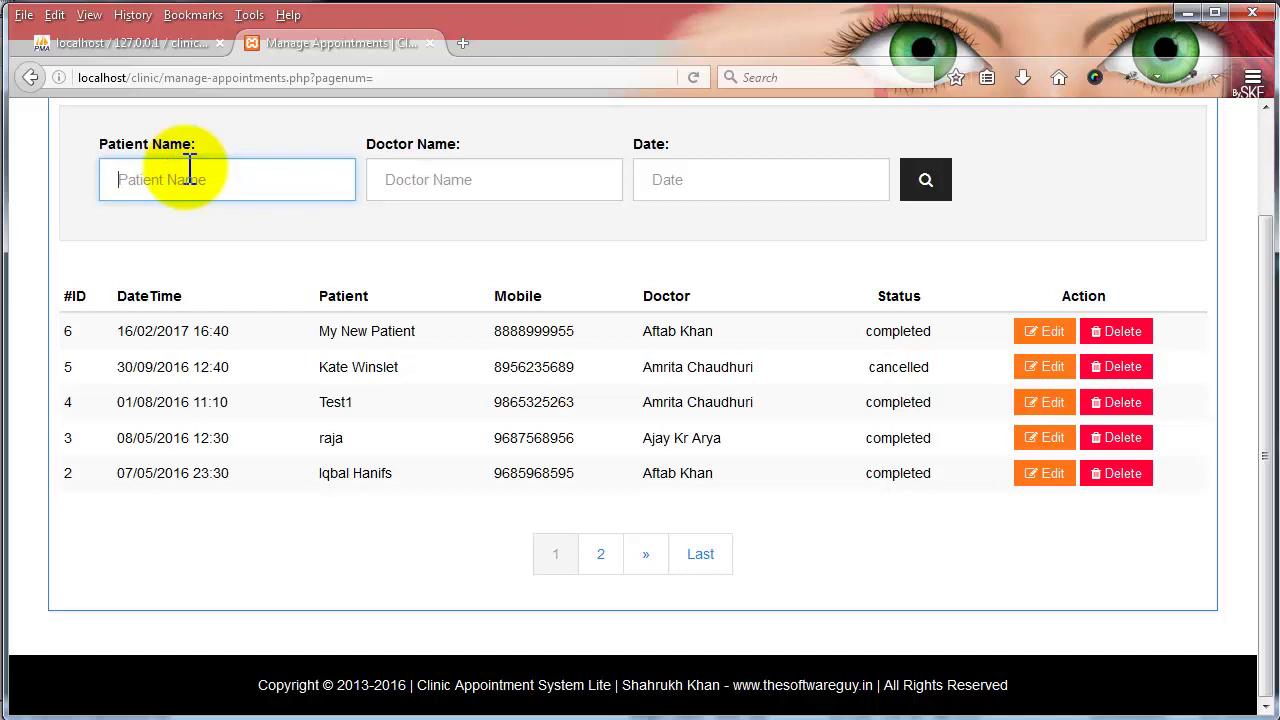
{"action": "type", "text": "e"}
{"action": "key", "text": "Return"}
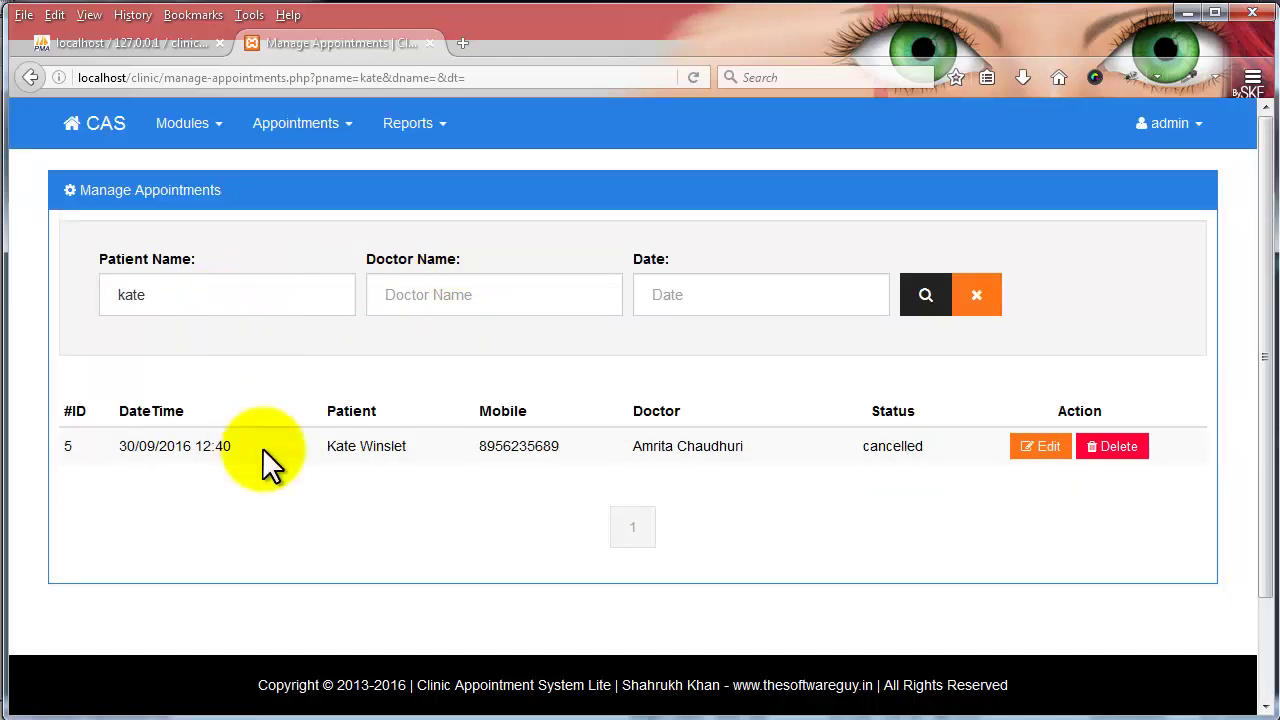
{"action": "left_click", "coordinate": [984, 304]}
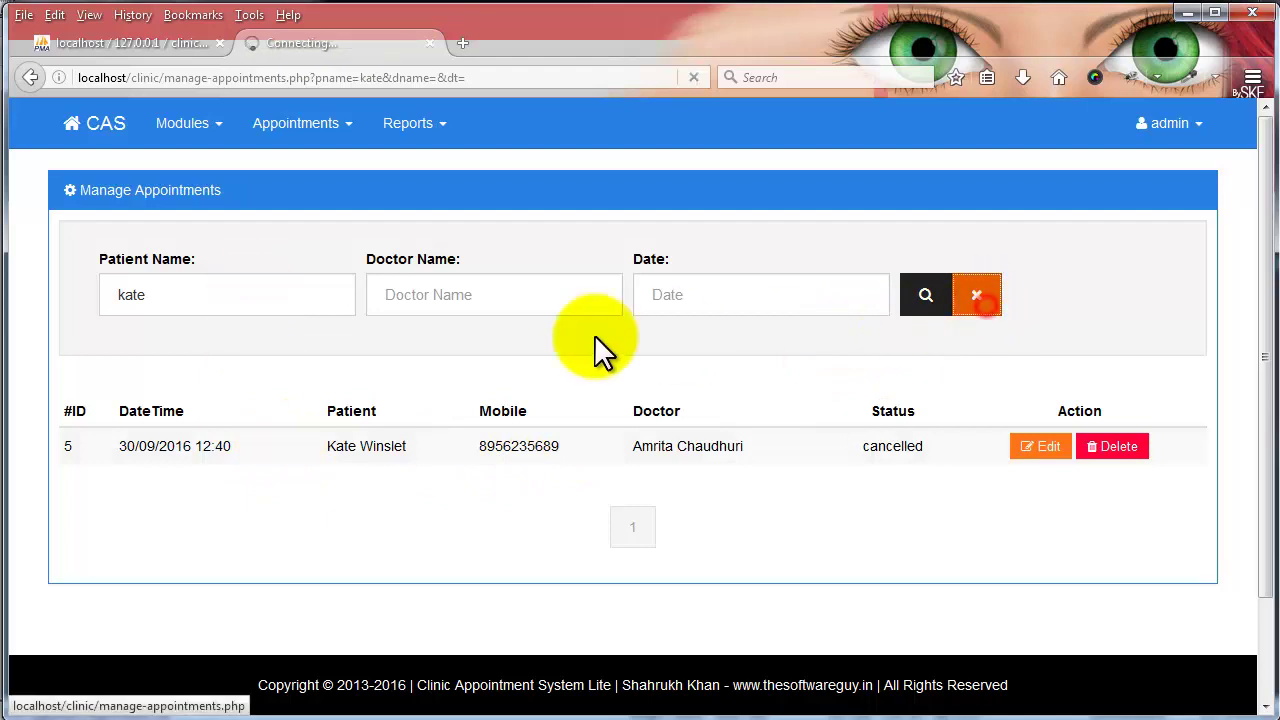
{"action": "left_click", "coordinate": [488, 290]}
{"action": "type", "text": "aftab"}
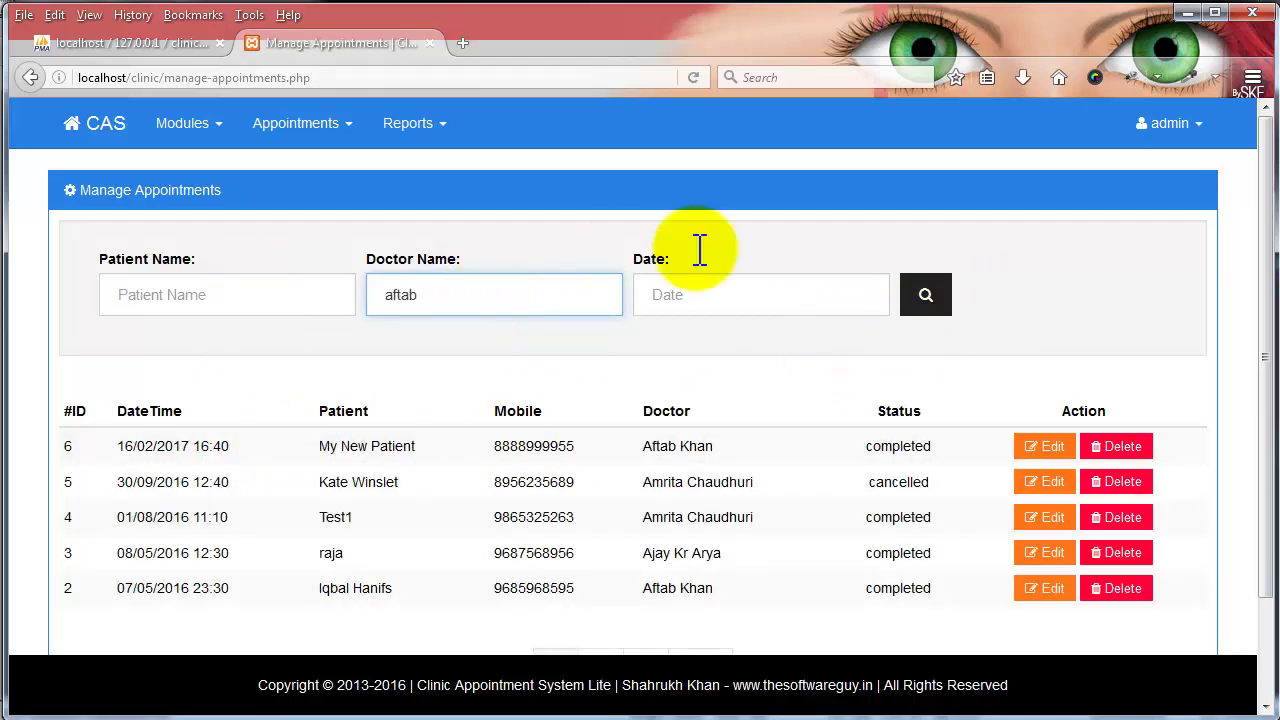
{"action": "left_click", "coordinate": [930, 300]}
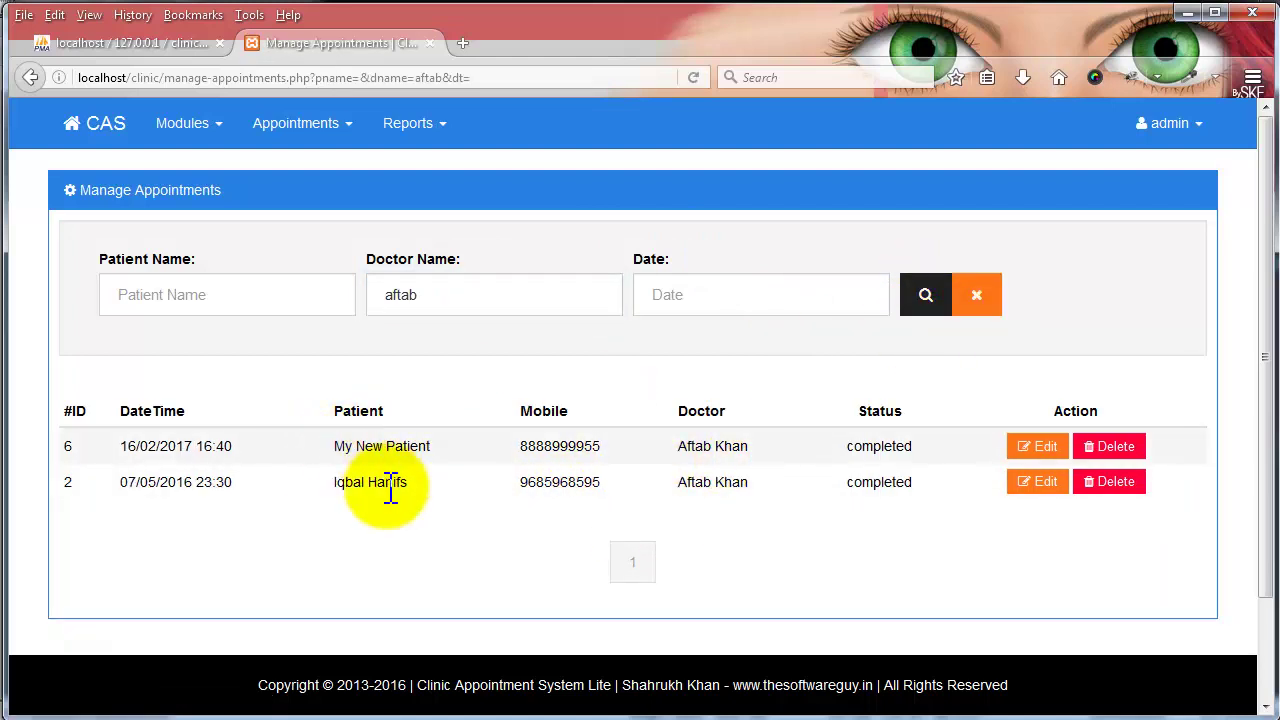
{"action": "left_click", "coordinate": [972, 306]}
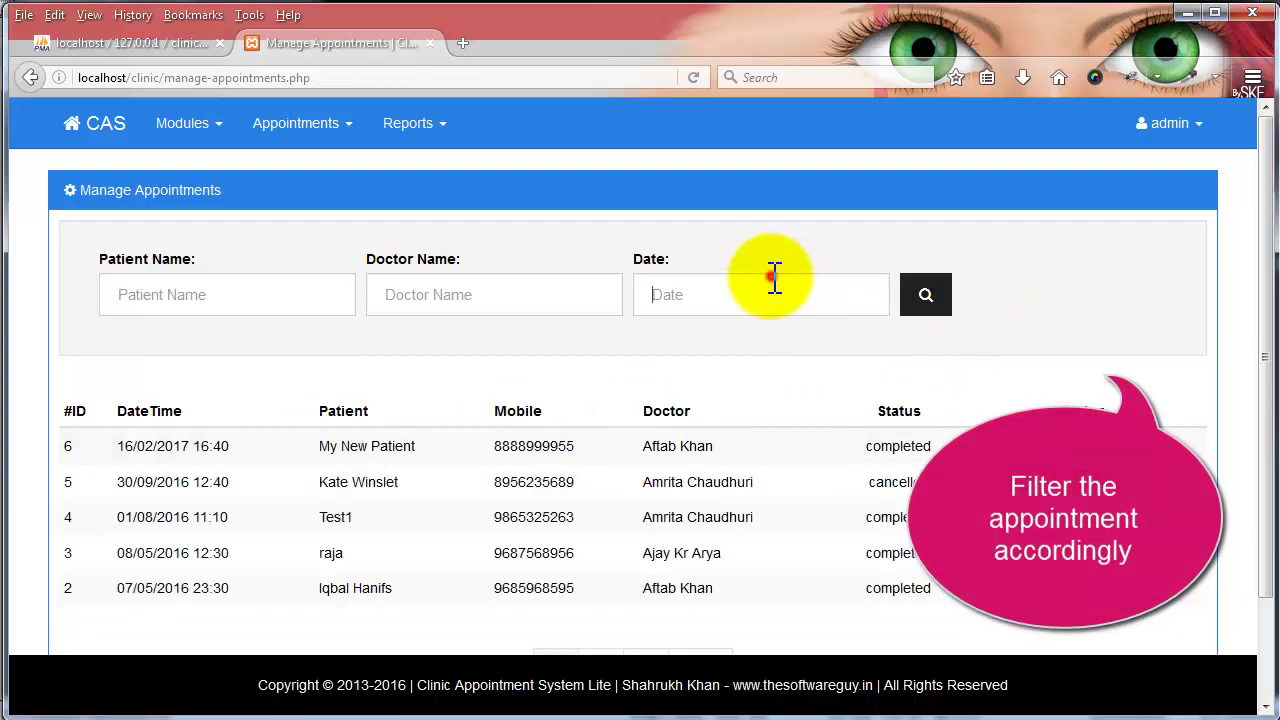
- Filter appointments by the date 16/08/2016, then clear the filter
{"action": "left_click", "coordinate": [774, 280]}
{"action": "left_click", "coordinate": [724, 437]}
{"action": "left_click", "coordinate": [926, 296]}
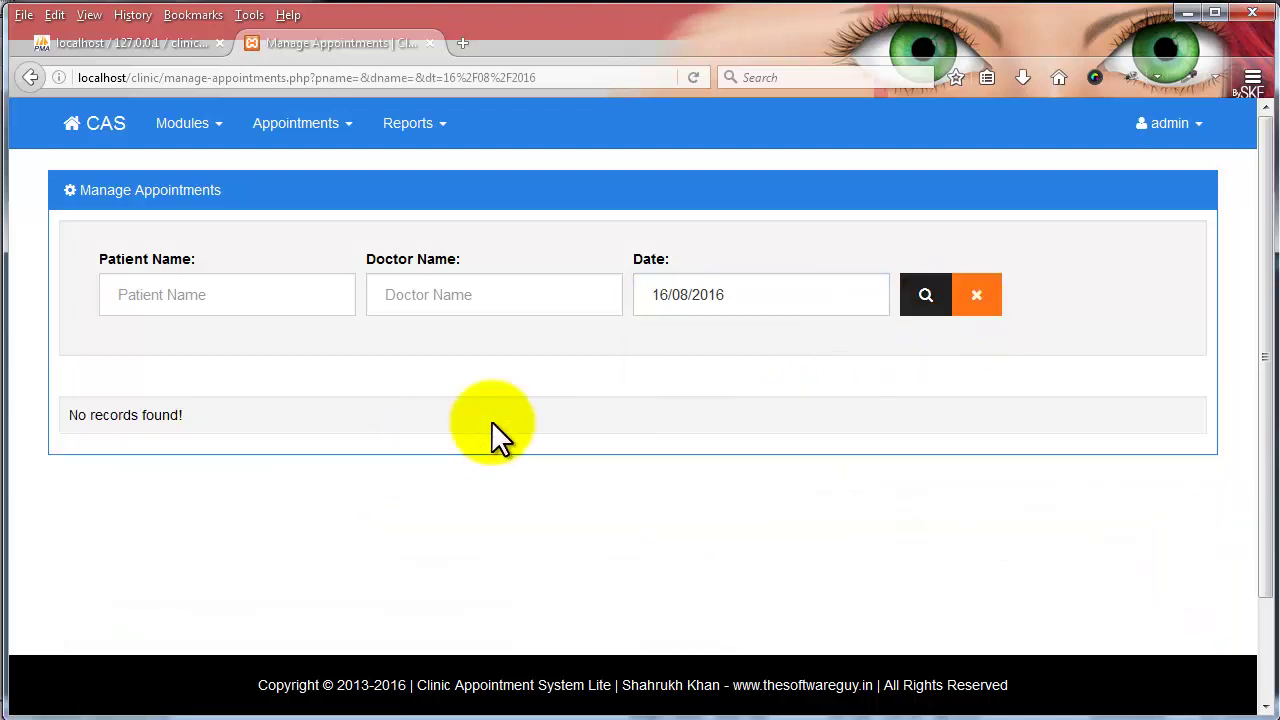
{"action": "left_click", "coordinate": [972, 308]}
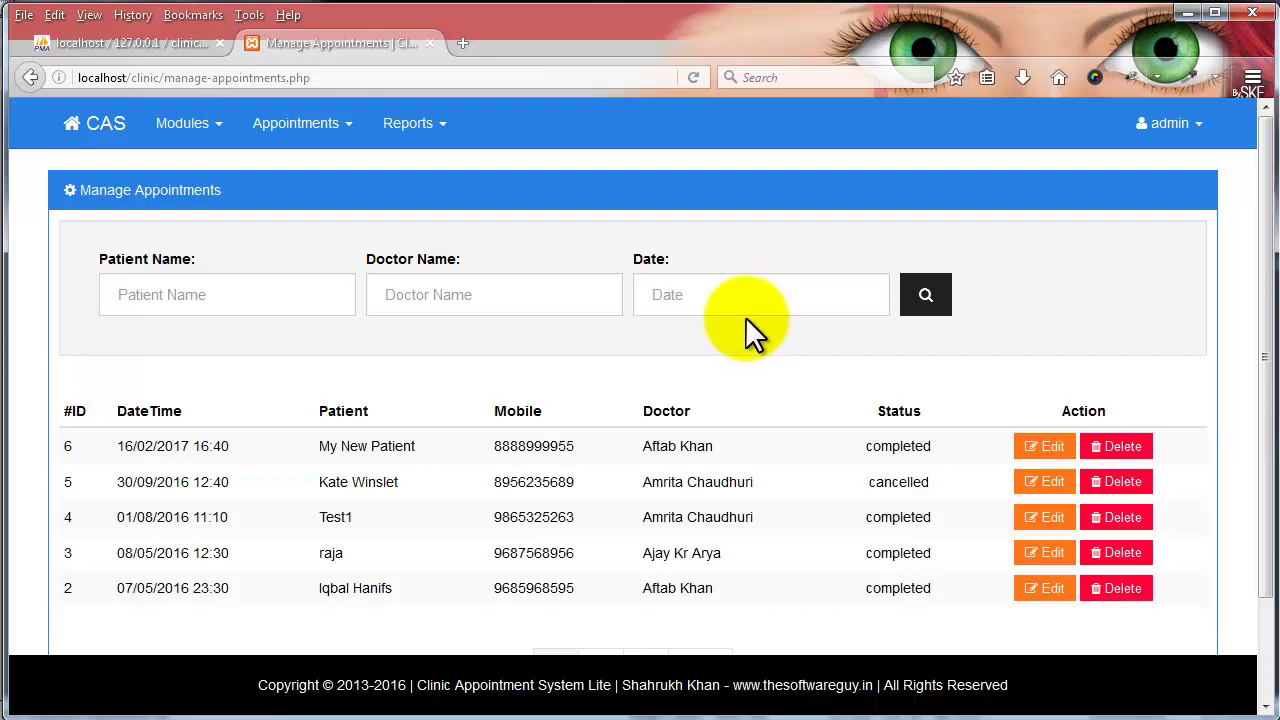
- Copy 30/09/2016 from the list into the date filter, search, then clear it
{"action": "left_click", "coordinate": [752, 294]}
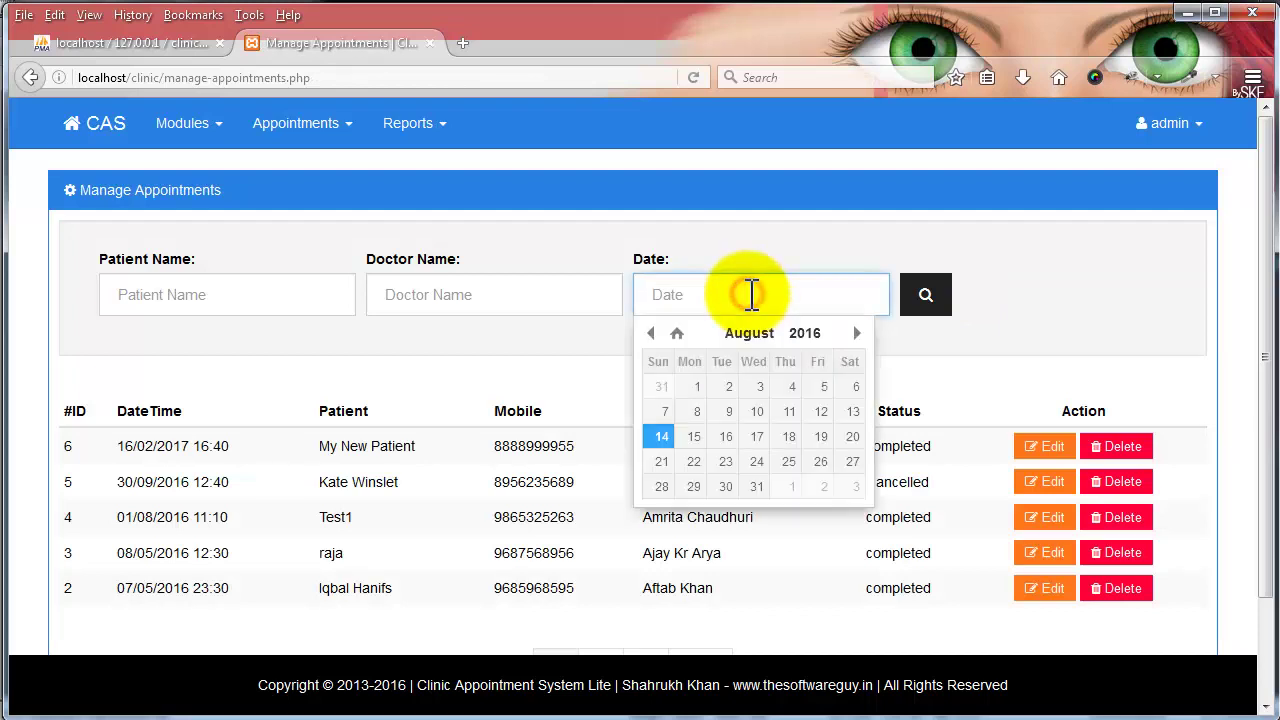
{"action": "left_click_drag", "start_coordinate": [116, 482], "coordinate": [187, 482]}
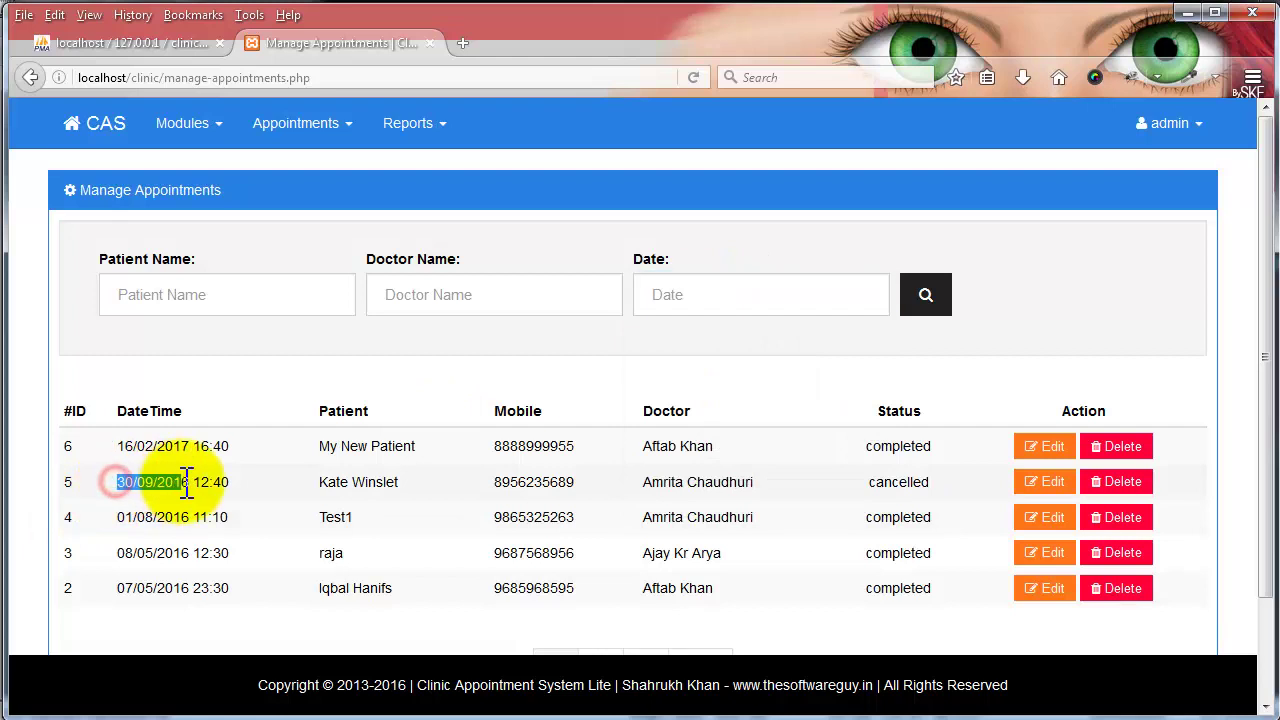
{"action": "right_click", "coordinate": [181, 482]}
{"action": "left_click", "coordinate": [205, 494]}
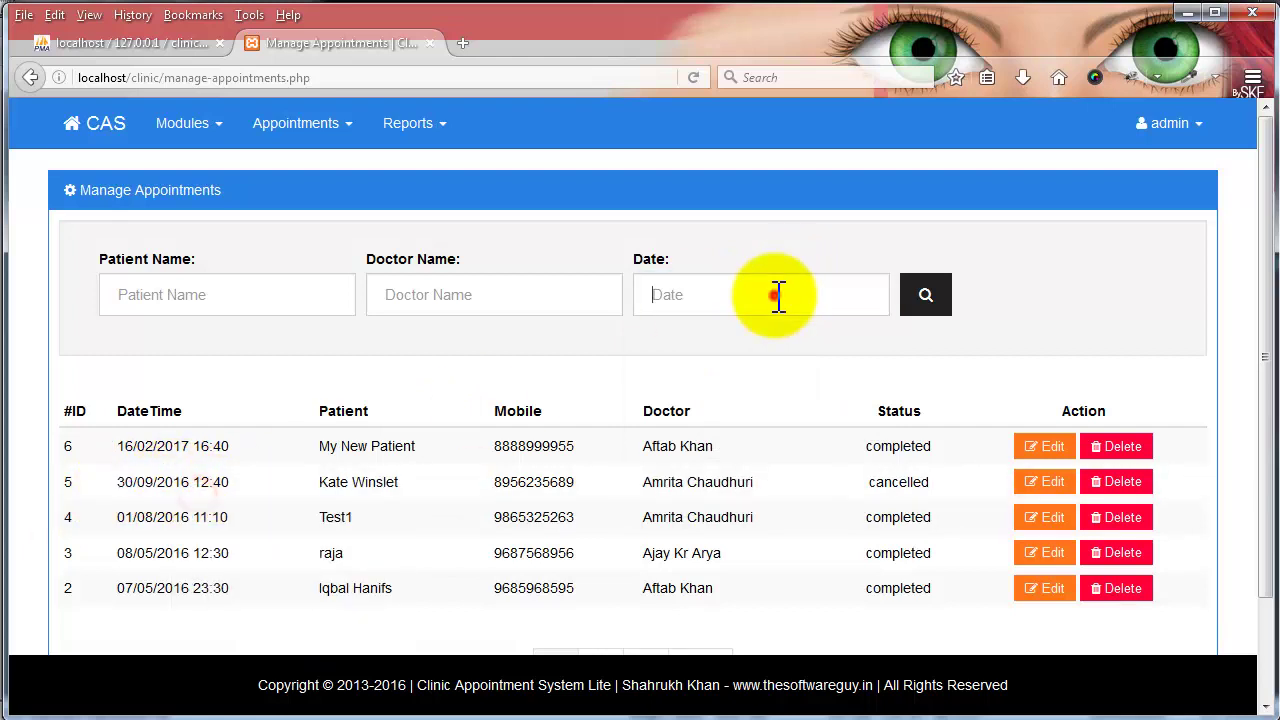
{"action": "right_click", "coordinate": [780, 296]}
{"action": "left_click", "coordinate": [838, 385]}
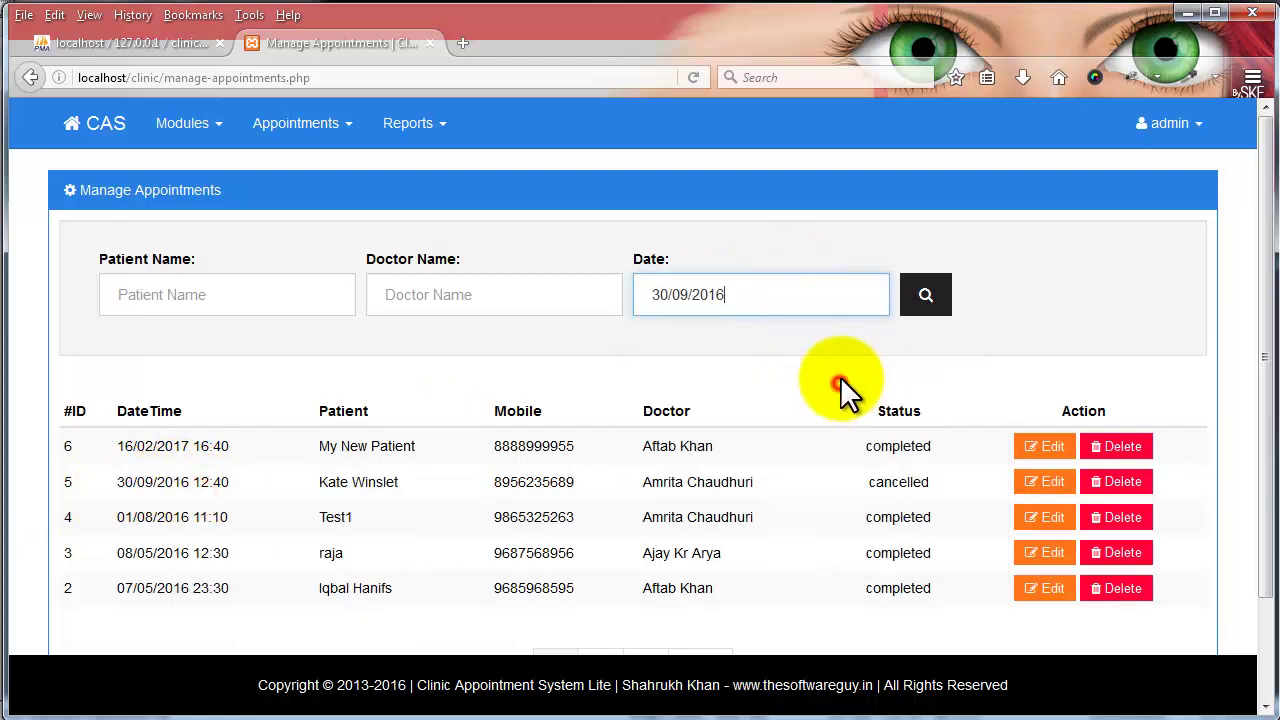
{"action": "left_click", "coordinate": [916, 297]}
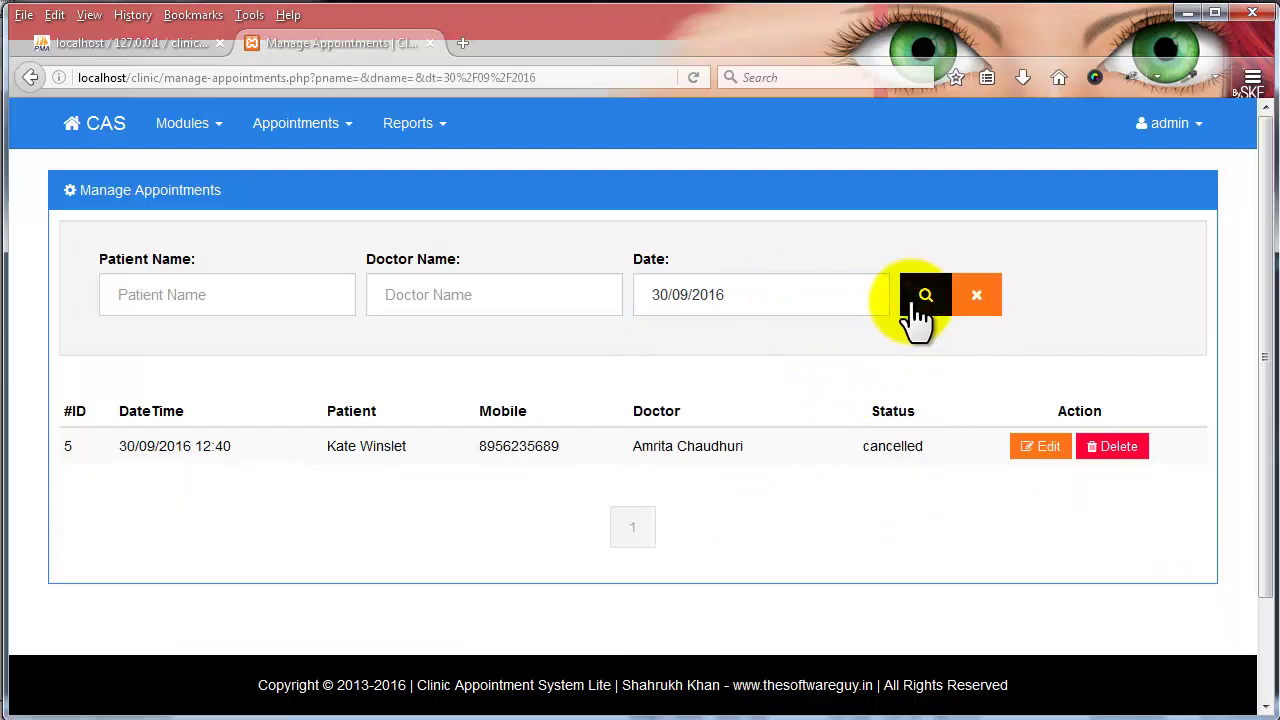
{"action": "left_click", "coordinate": [980, 305]}
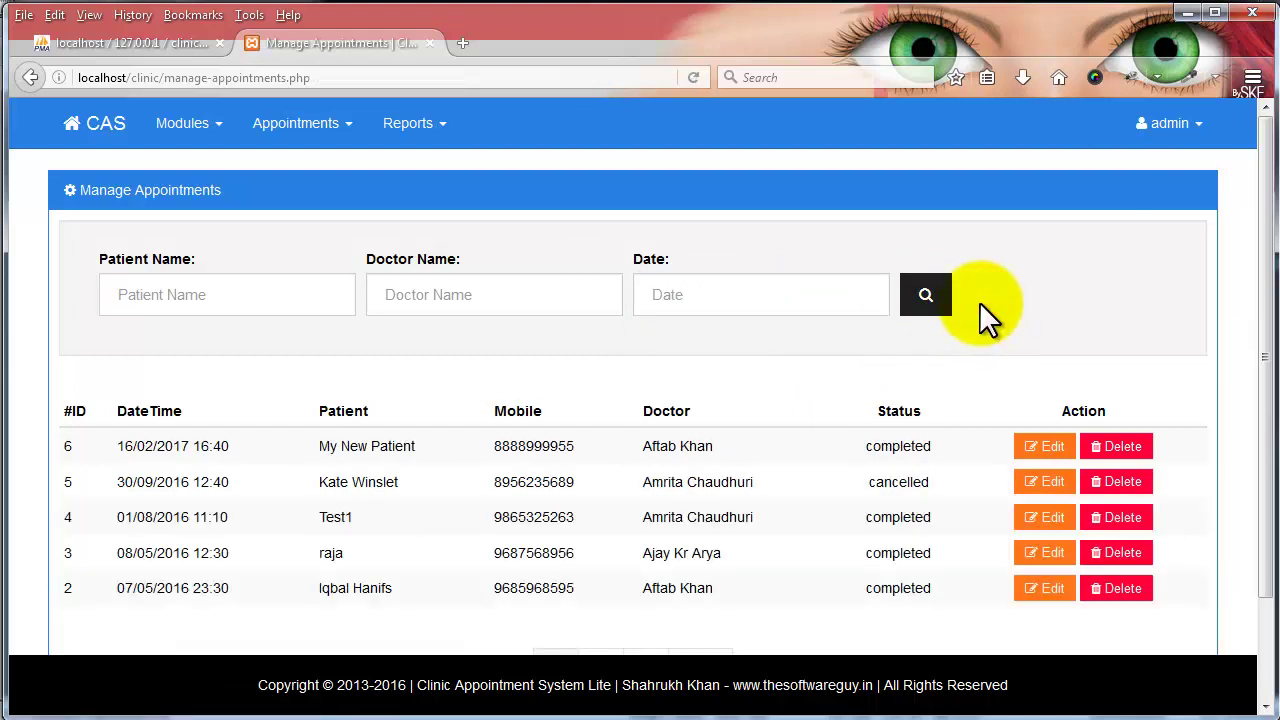
- Filter appointments by 01/08/2016 using the calendar, then clear the filter
{"action": "left_click", "coordinate": [809, 291]}
{"action": "left_click", "coordinate": [651, 333]}
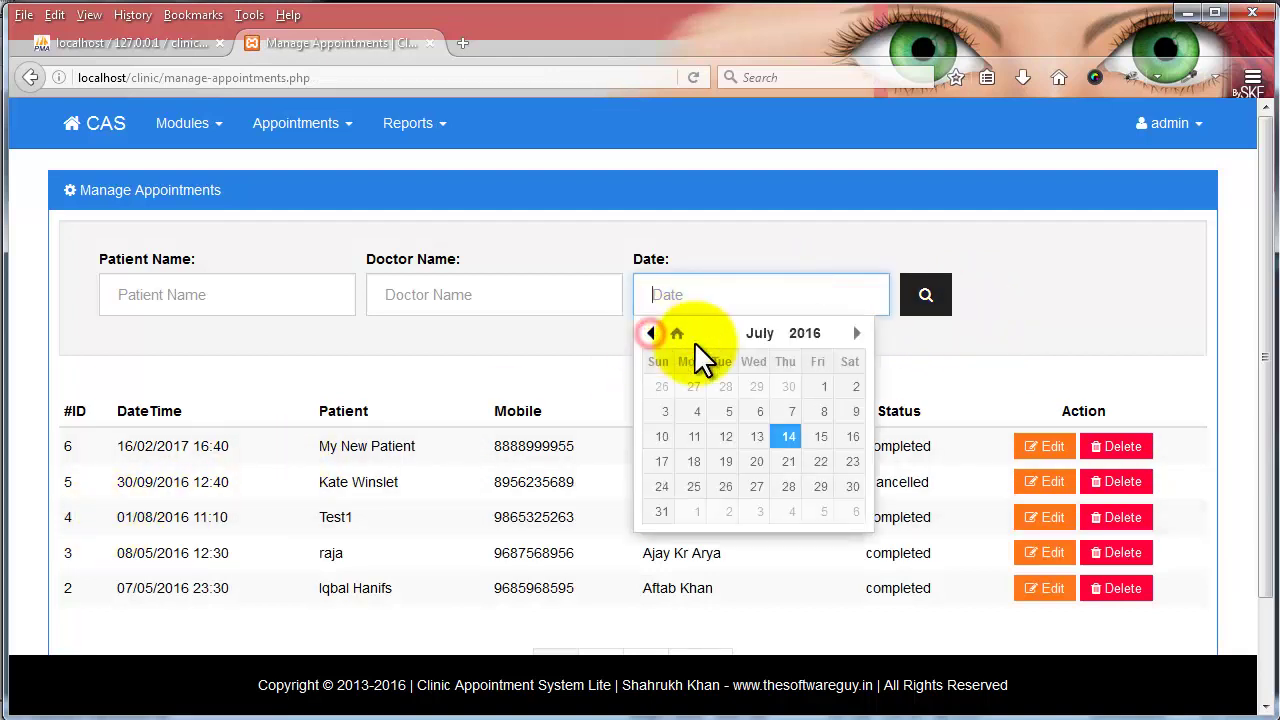
{"action": "left_click", "coordinate": [821, 388]}
{"action": "left_click", "coordinate": [831, 299]}
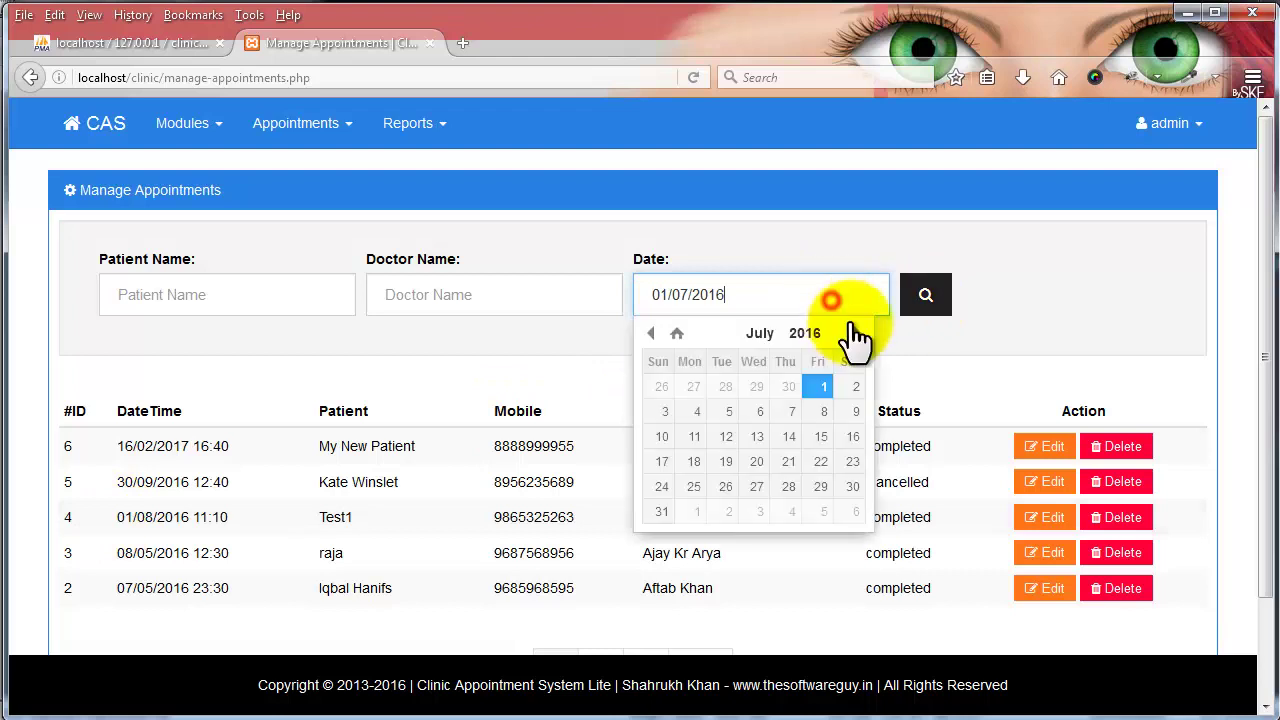
{"action": "left_click", "coordinate": [856, 334]}
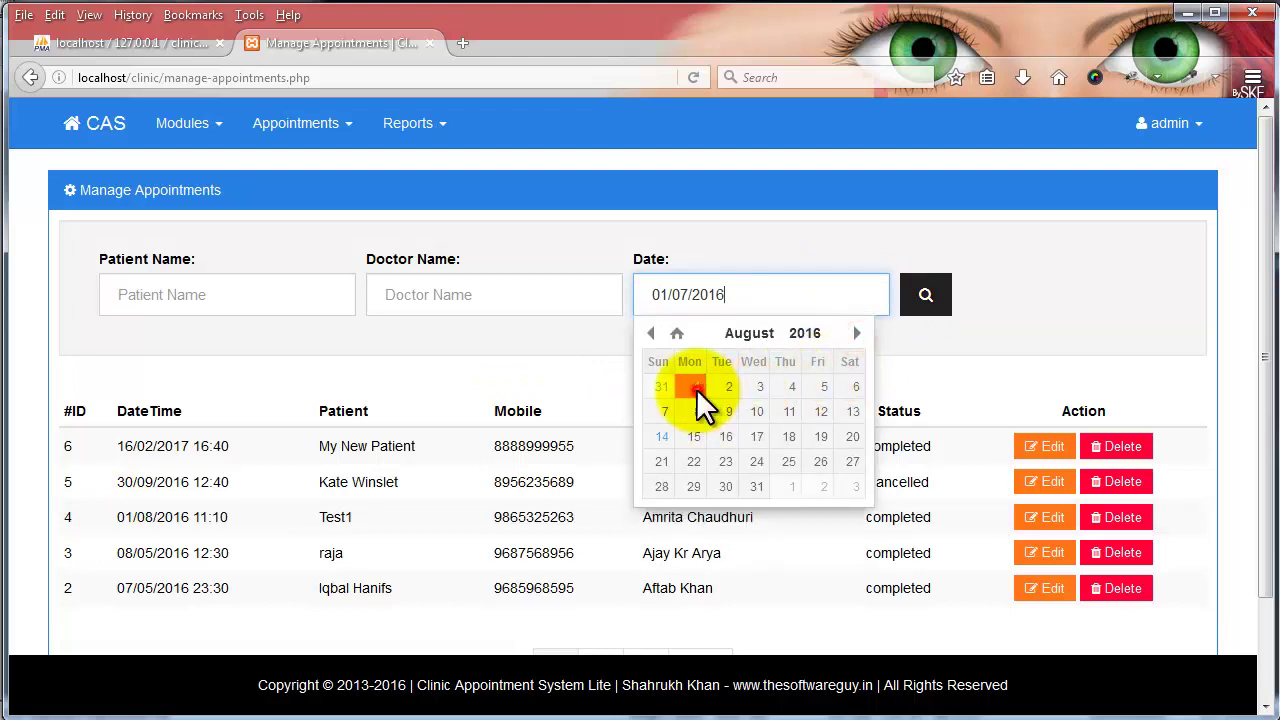
{"action": "left_click", "coordinate": [694, 388]}
{"action": "left_click", "coordinate": [912, 312]}
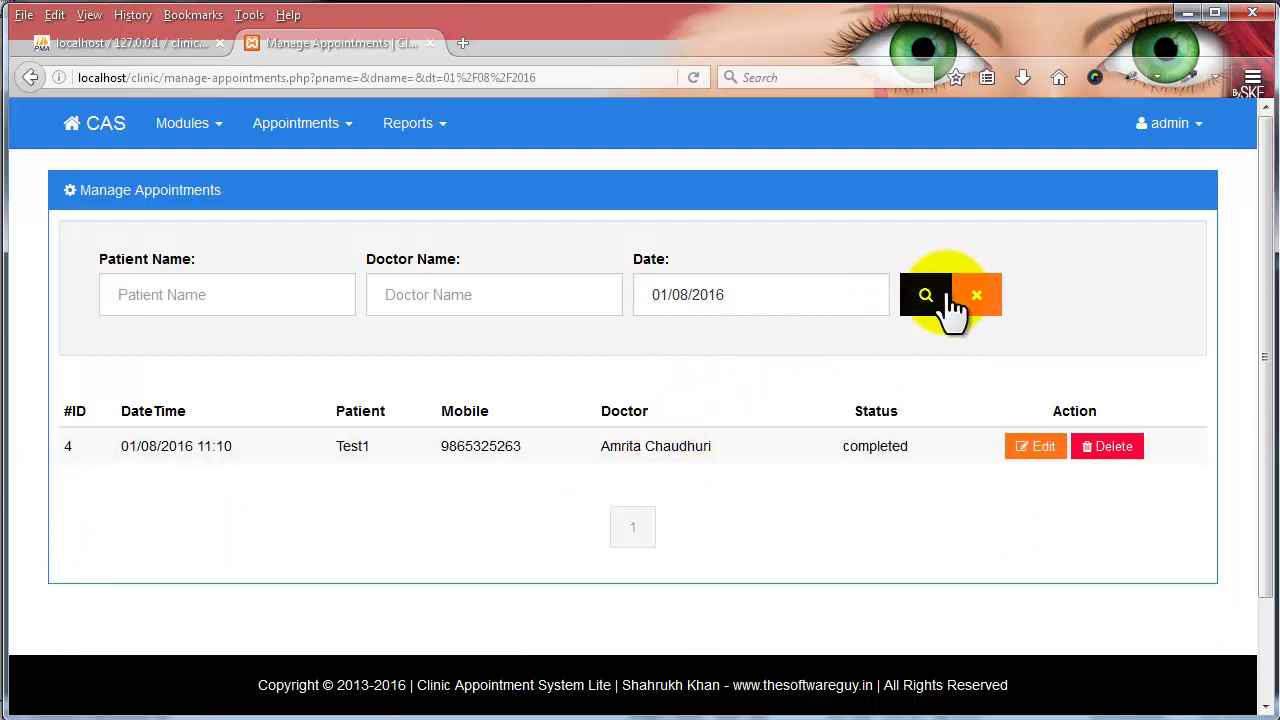
{"action": "left_click", "coordinate": [978, 297]}
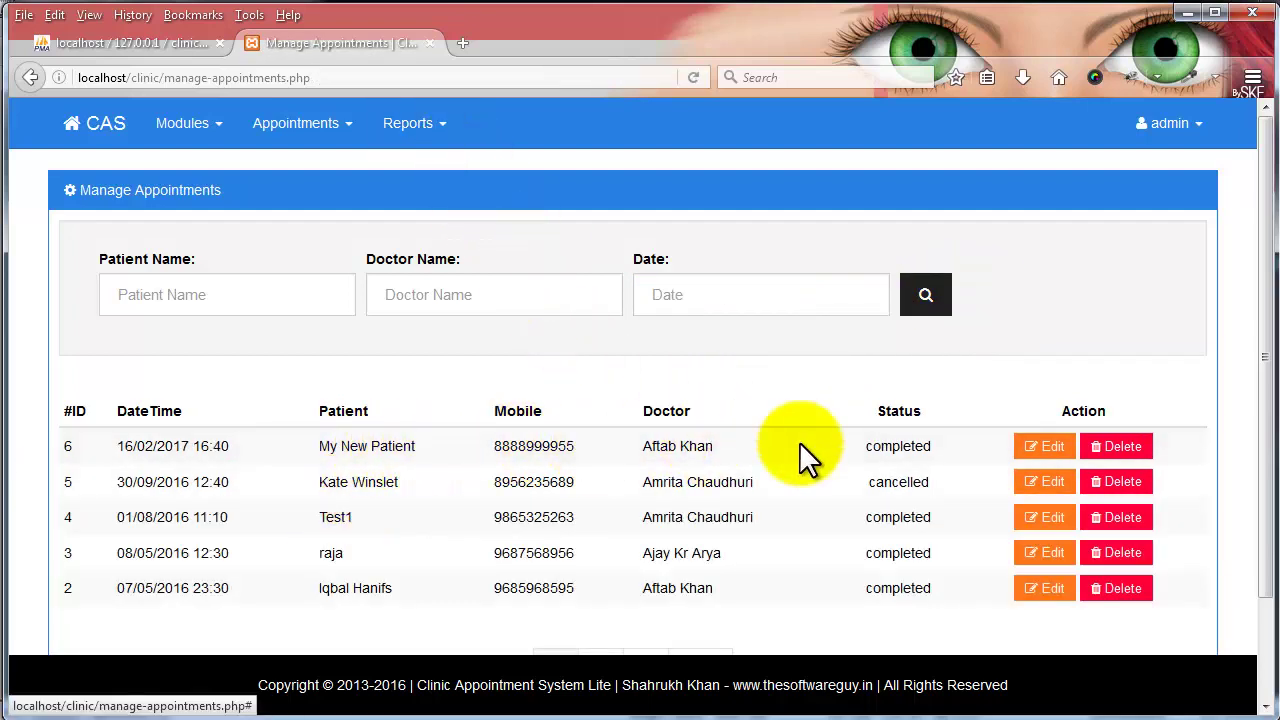
- Cancel deleting appointment 6, then open Reports > Appointment Reports
{"action": "left_click", "coordinate": [1116, 446]}
{"action": "left_click", "coordinate": [800, 232]}
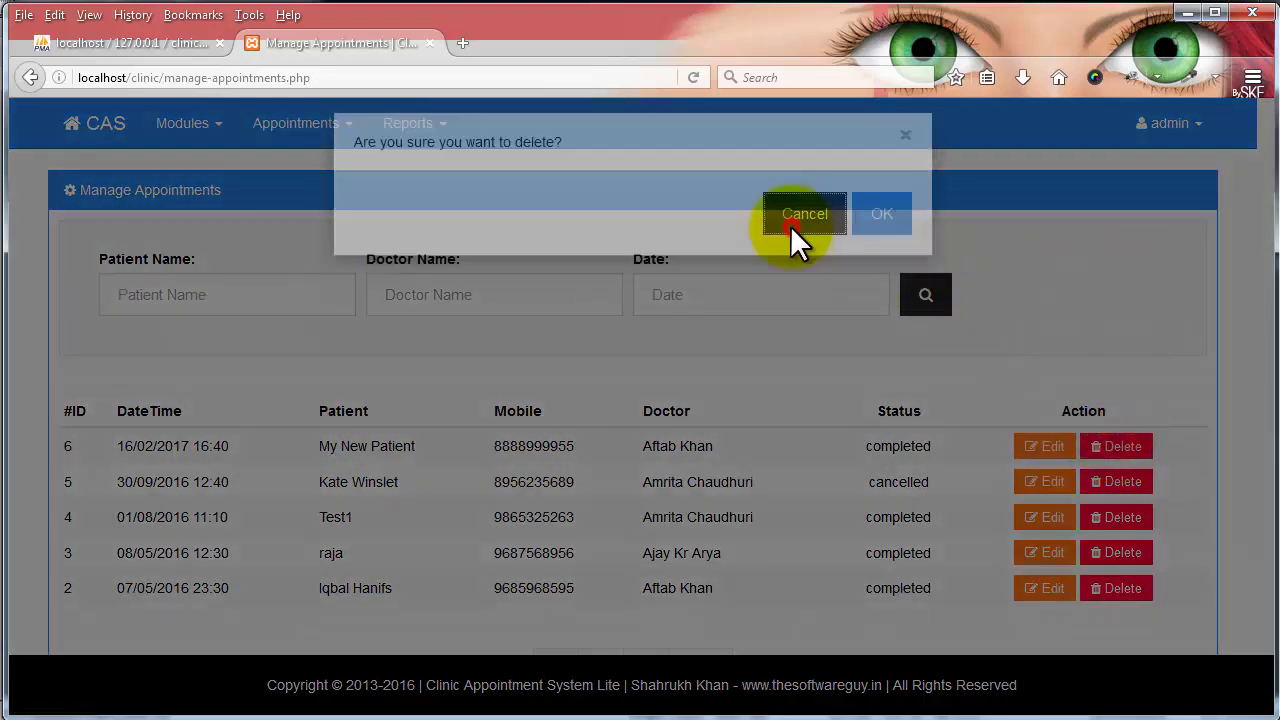
{"action": "left_click", "coordinate": [455, 124]}
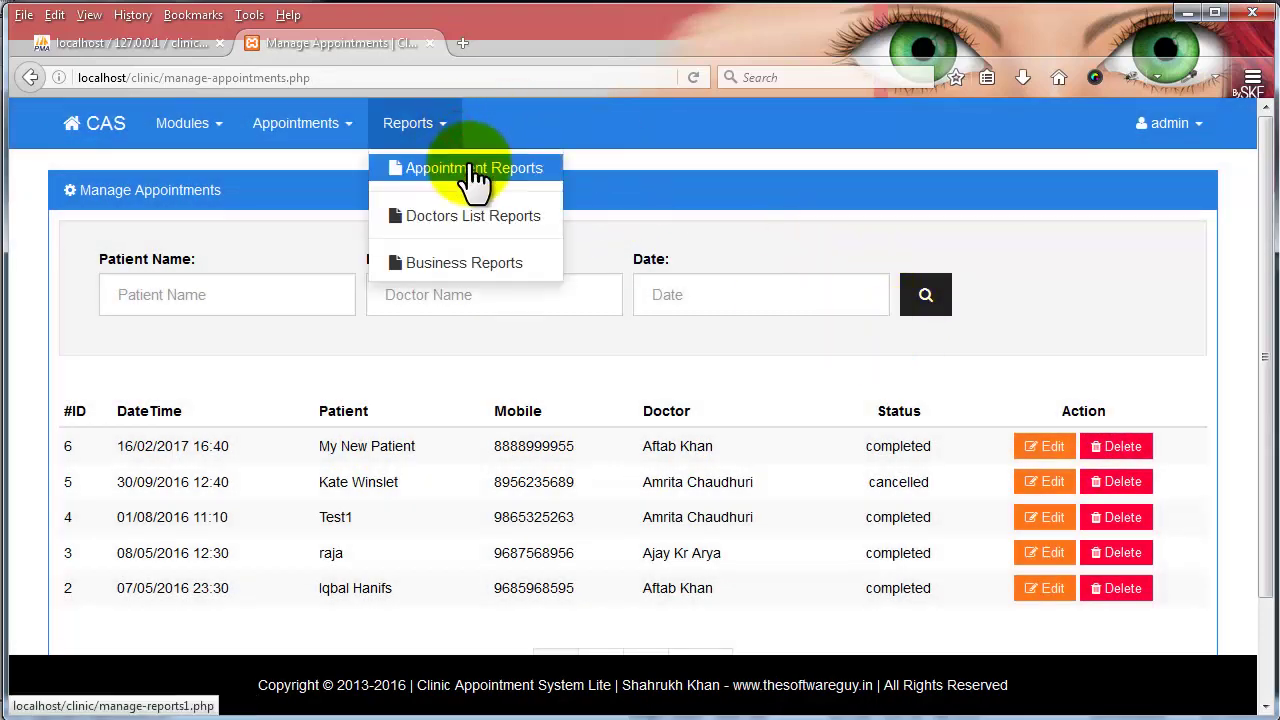
{"action": "left_click", "coordinate": [474, 170]}
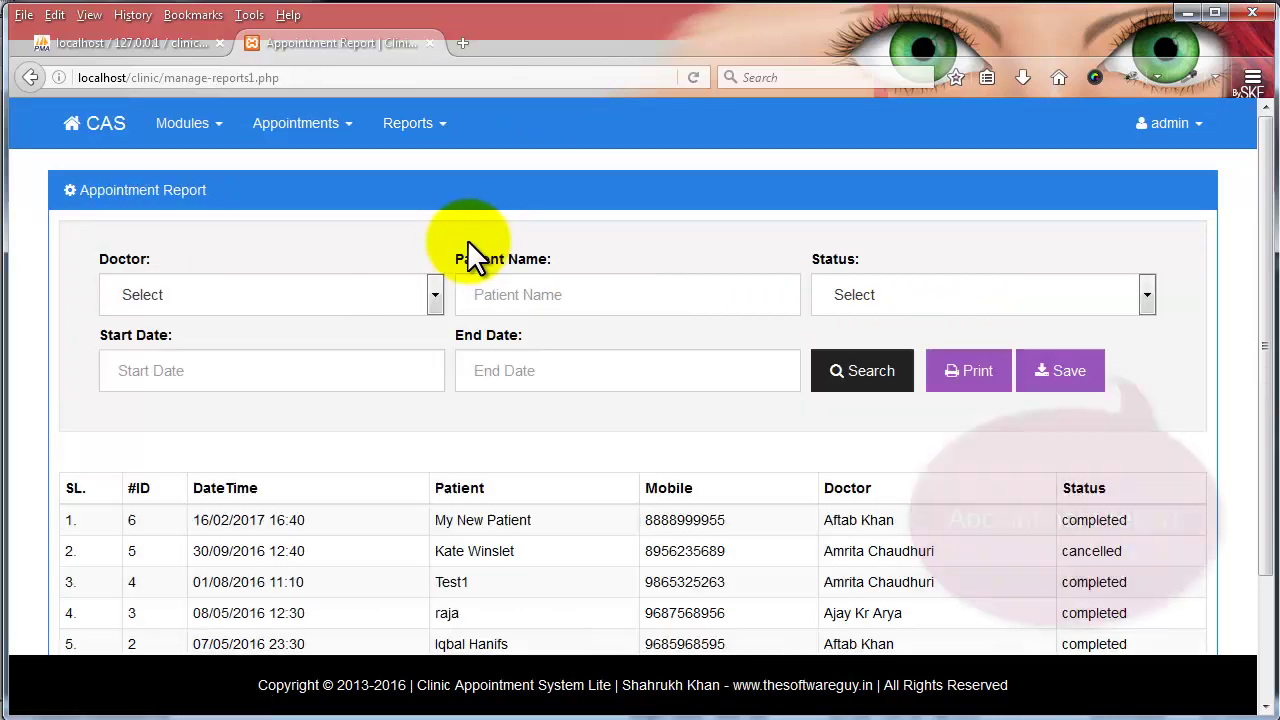
- Filter the report by one doctor, then by patient name 'kate', clearing each
{"action": "scroll", "coordinate": [466, 250], "scroll_direction": "down", "scroll_amount": 3}
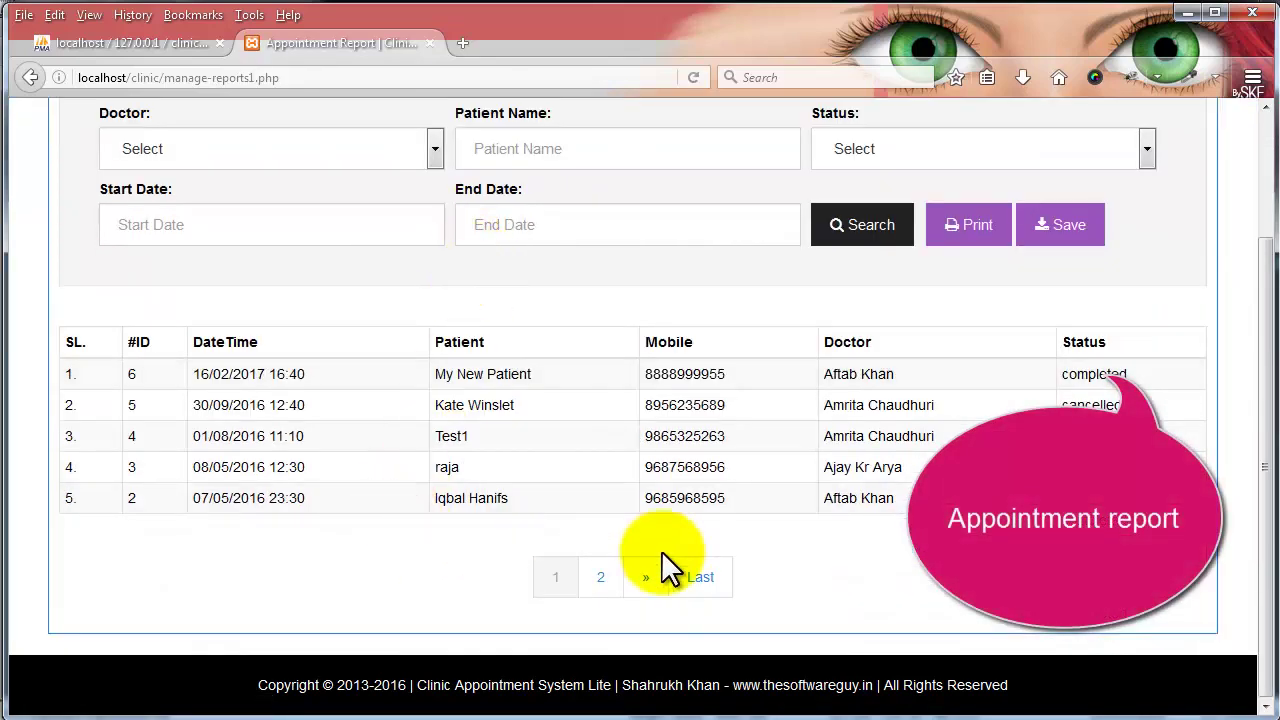
{"action": "left_click", "coordinate": [214, 152]}
{"action": "left_click", "coordinate": [222, 195]}
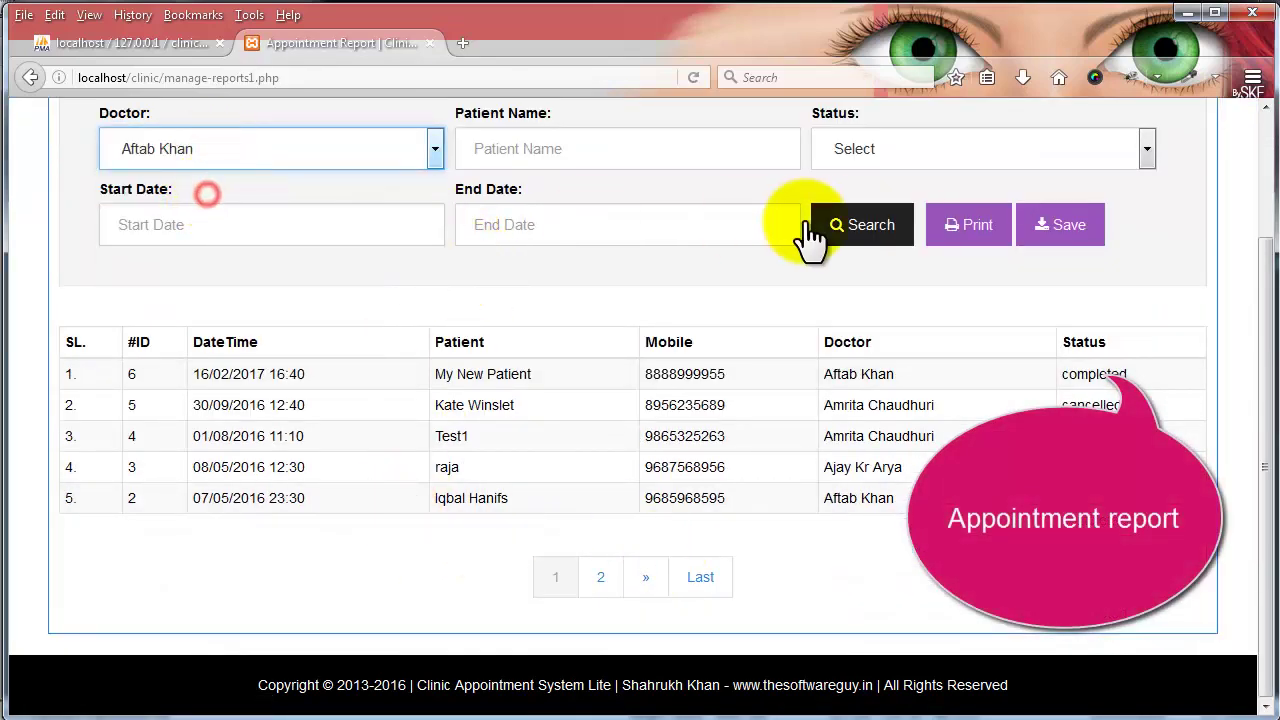
{"action": "left_click", "coordinate": [895, 238]}
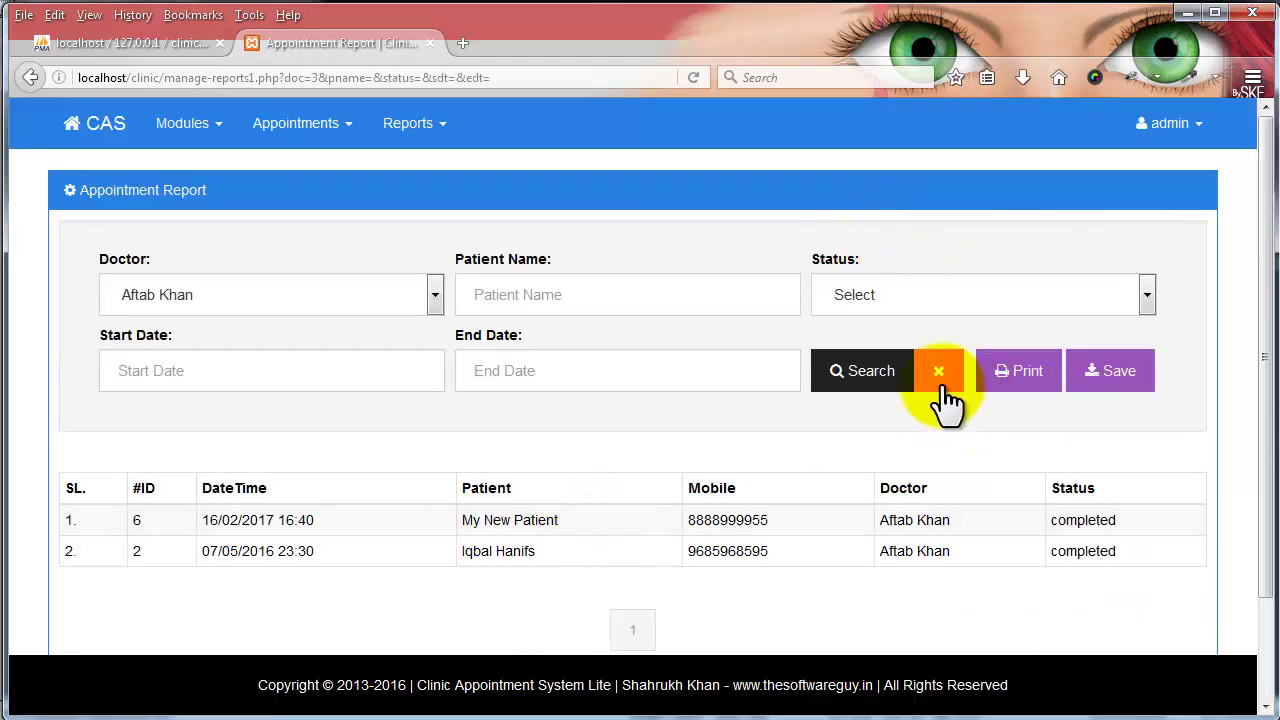
{"action": "left_click", "coordinate": [933, 385]}
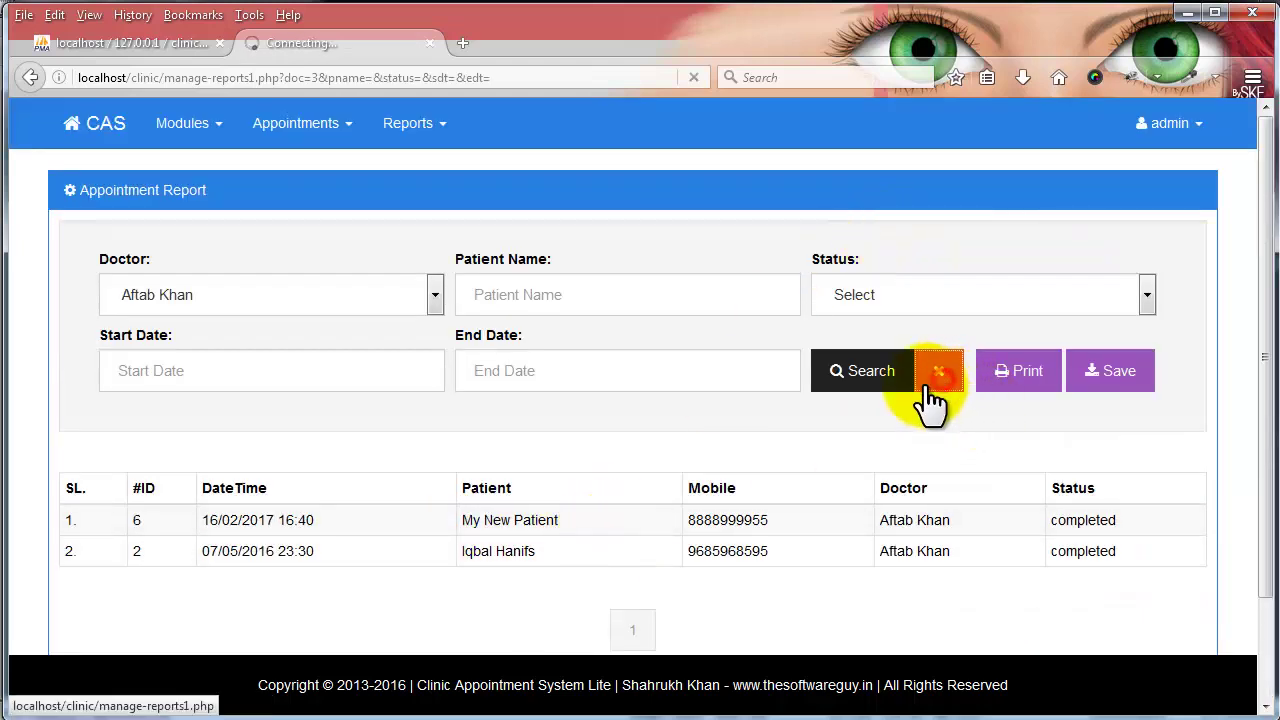
{"action": "left_click", "coordinate": [632, 300]}
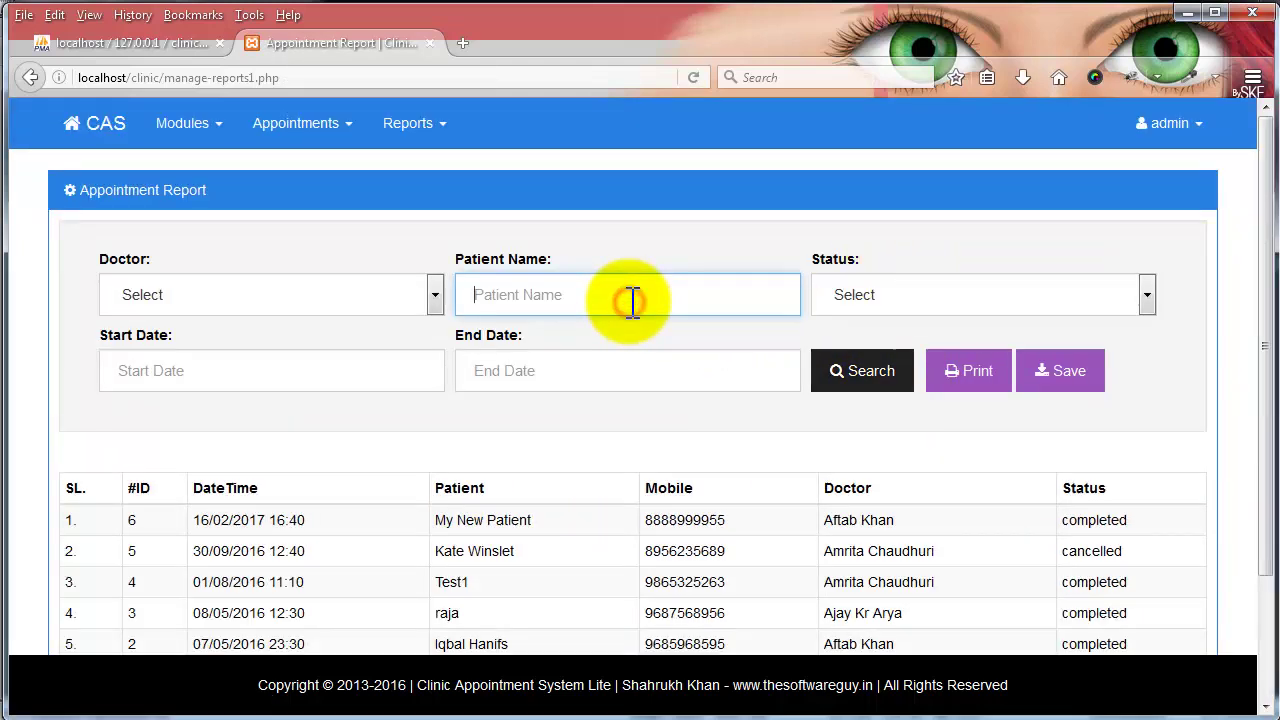
{"action": "type", "text": "kate"}
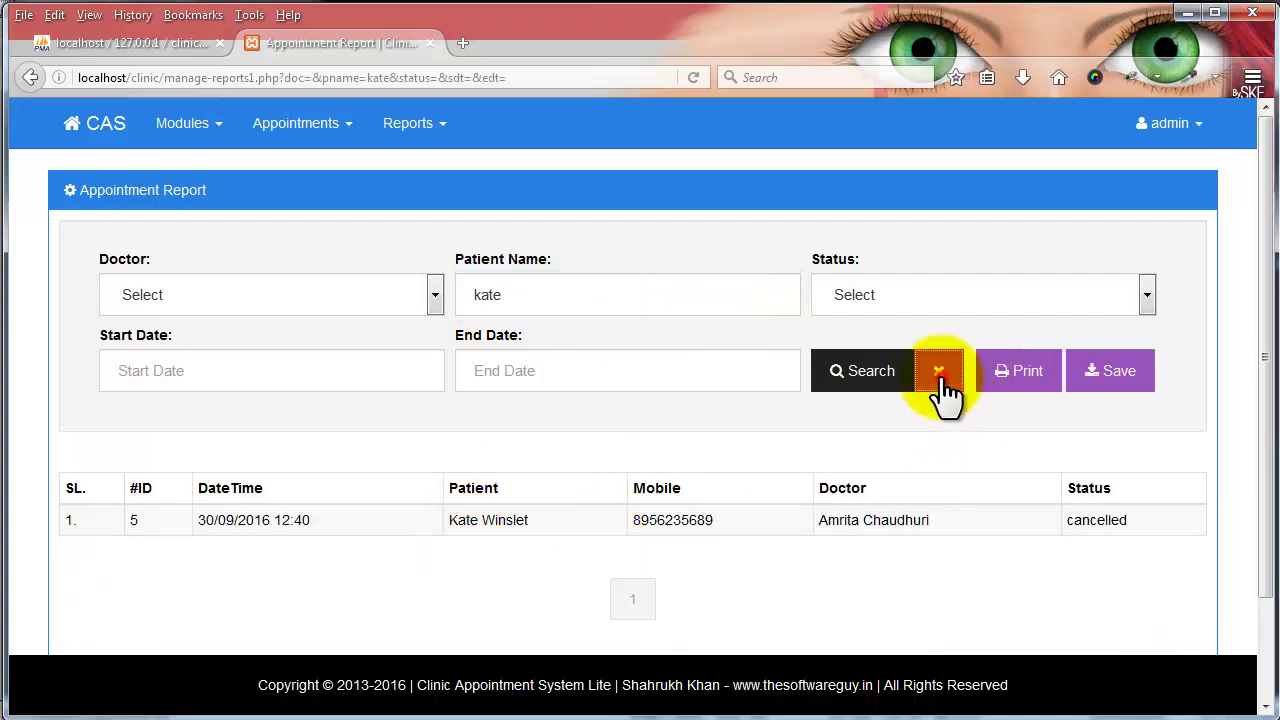
{"action": "left_click", "coordinate": [939, 376]}
- Filter the report by Booked status, then by Cancelled status
{"action": "left_click", "coordinate": [922, 295]}
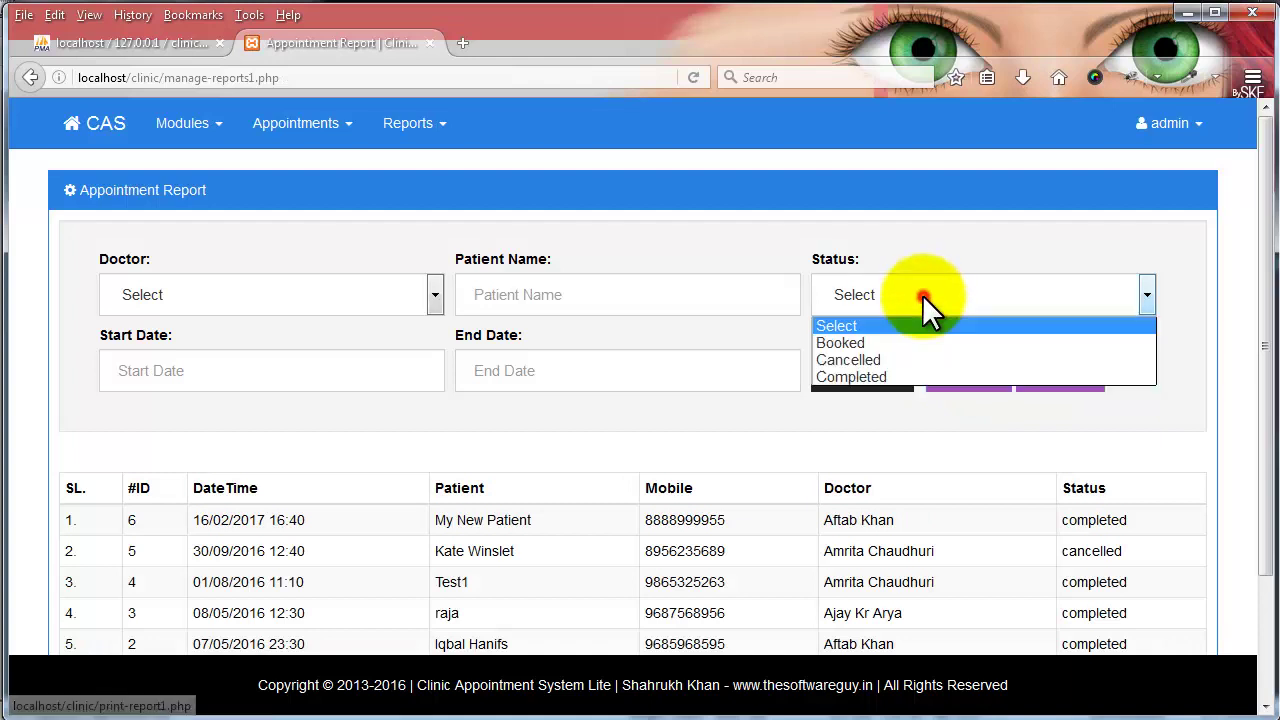
{"action": "left_click", "coordinate": [914, 338]}
{"action": "left_click", "coordinate": [872, 374]}
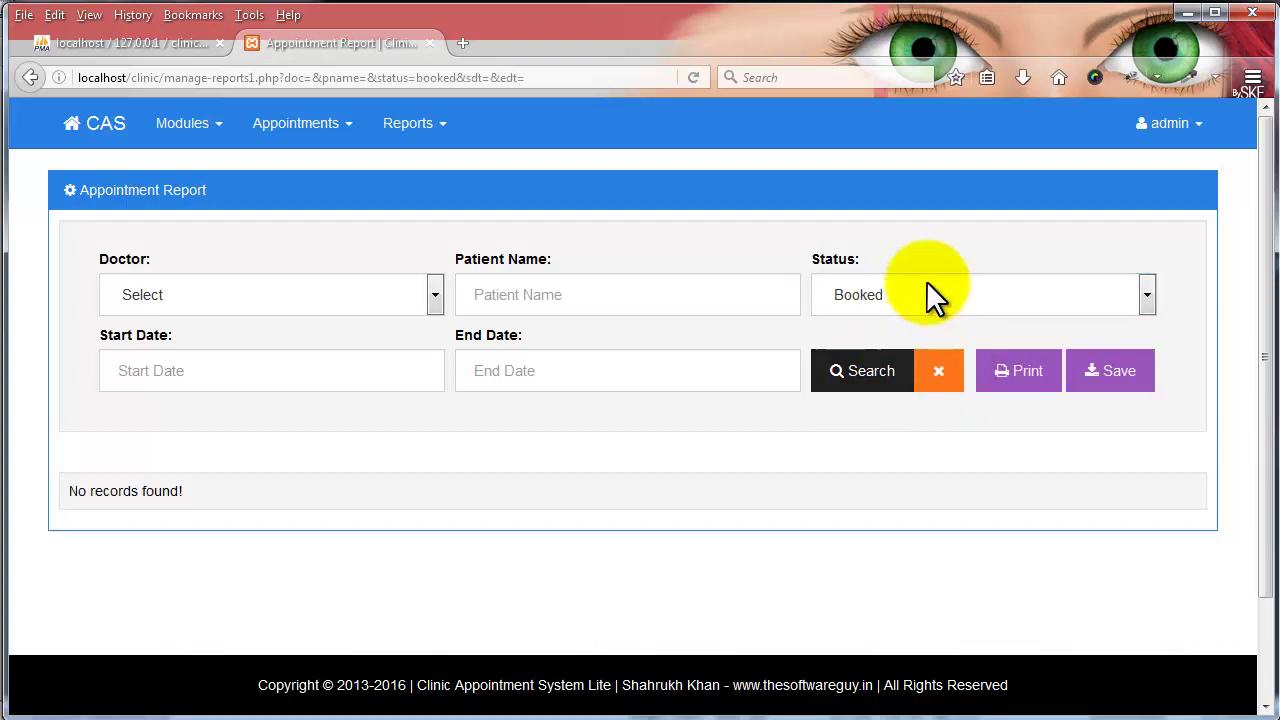
{"action": "left_click", "coordinate": [924, 290]}
{"action": "left_click", "coordinate": [902, 340]}
{"action": "key", "text": "Down"}
{"action": "left_click", "coordinate": [870, 378]}
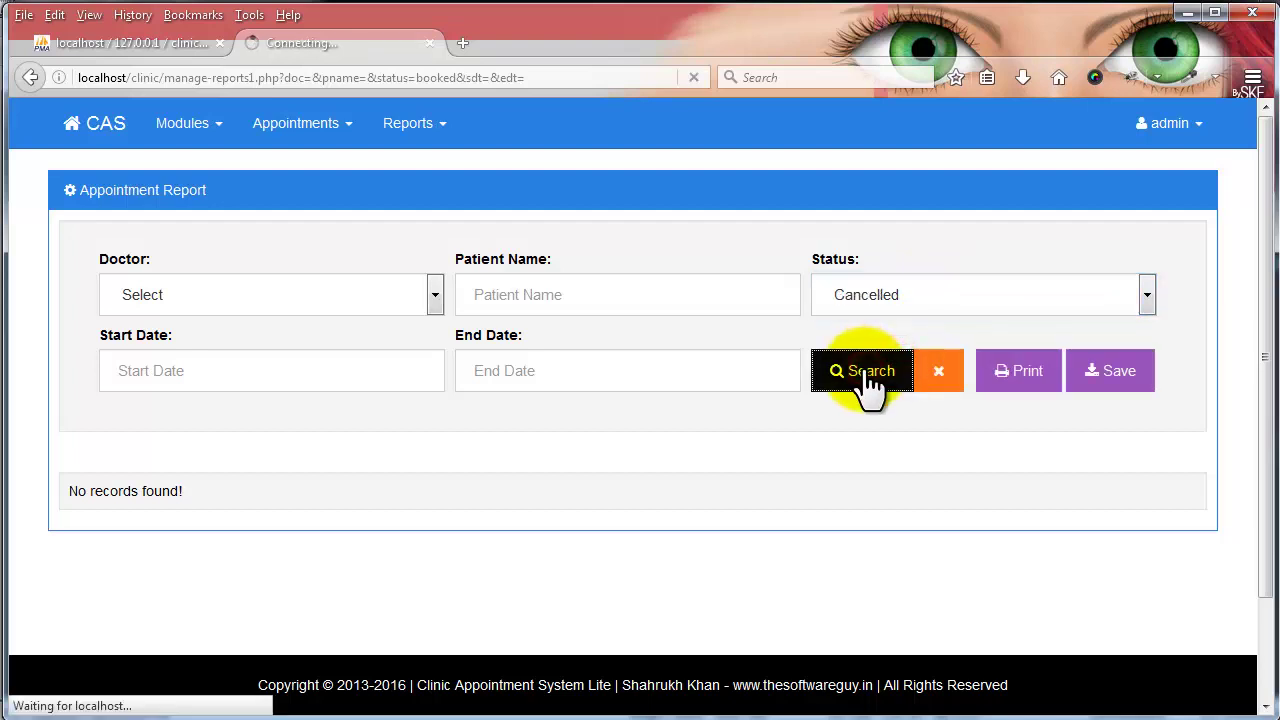
- Filter the report by Completed status, then clear all report filters
{"action": "left_click", "coordinate": [932, 295]}
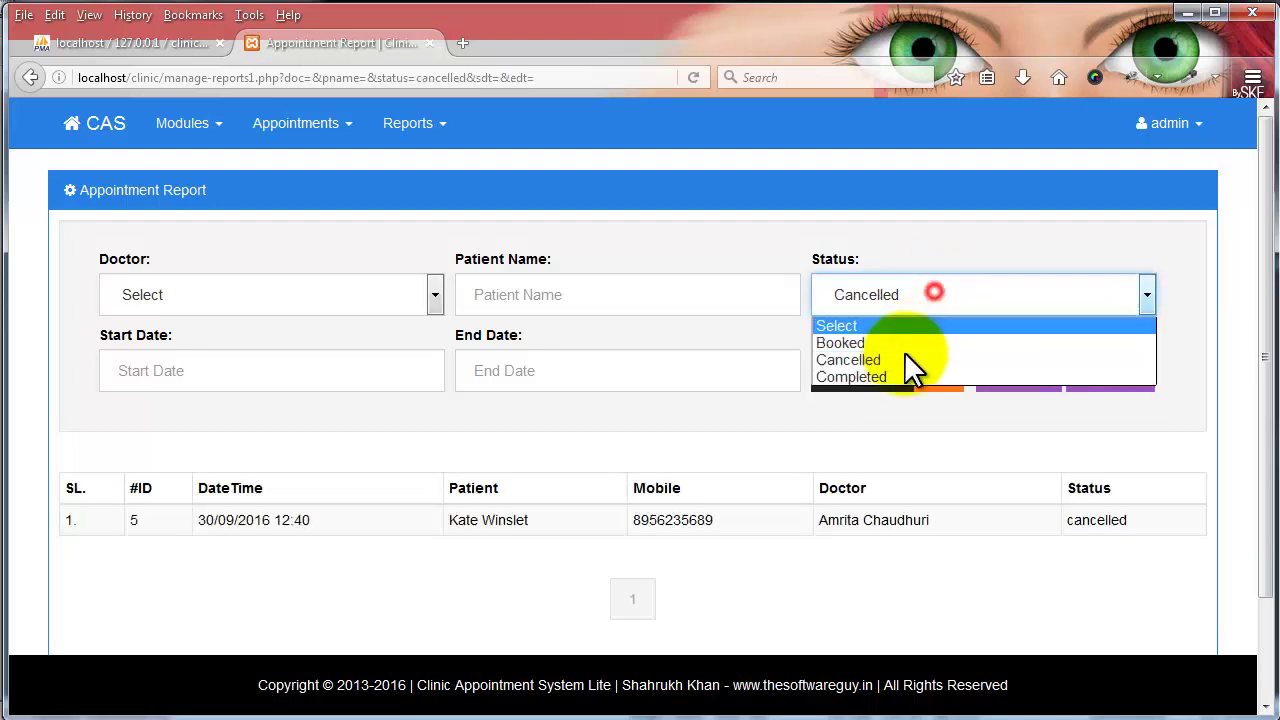
{"action": "left_click", "coordinate": [904, 360]}
{"action": "key", "text": "Down"}
{"action": "left_click", "coordinate": [903, 376]}
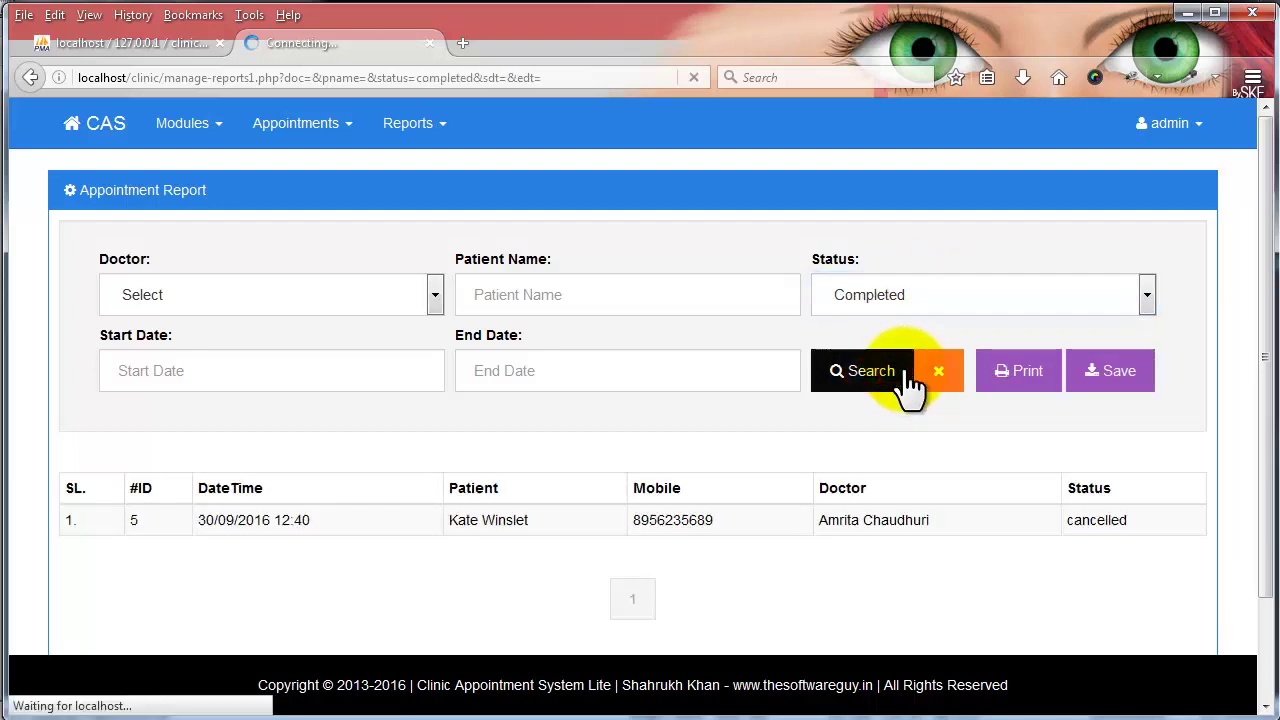
{"action": "scroll", "coordinate": [912, 388], "scroll_direction": "down", "scroll_amount": 2}
{"action": "scroll", "coordinate": [925, 390], "scroll_direction": "up", "scroll_amount": 2}
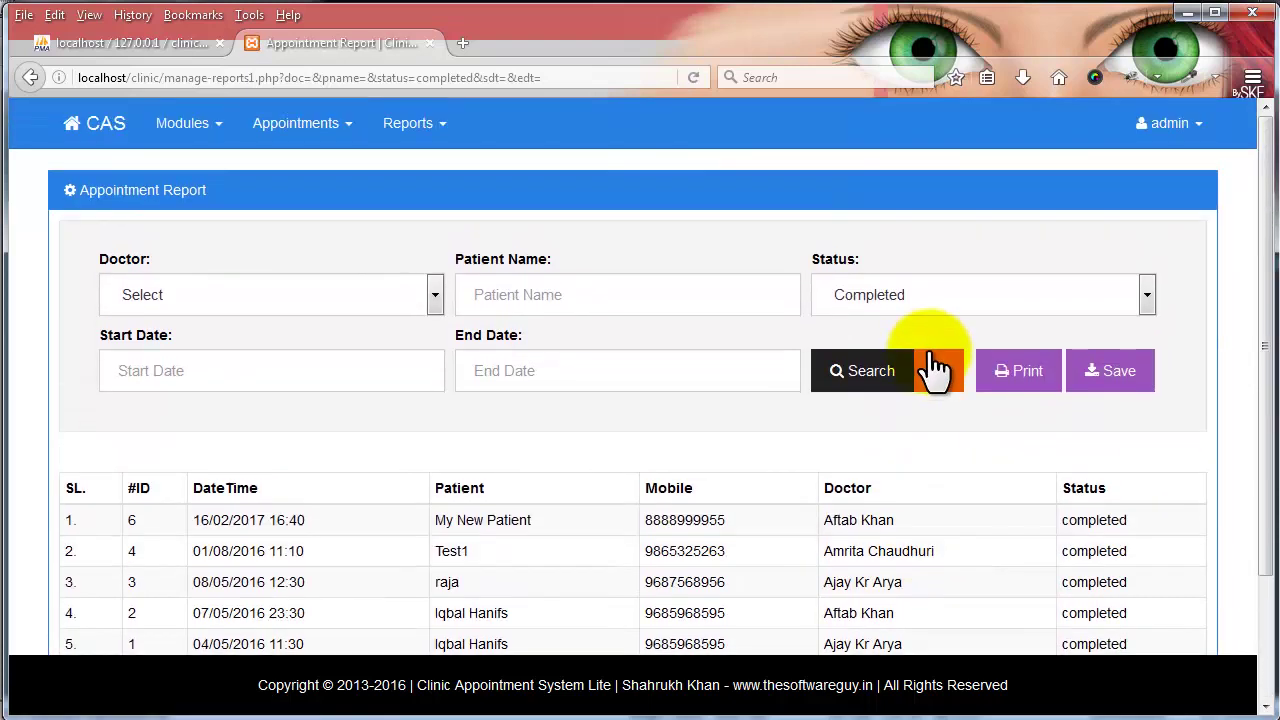
{"action": "left_click", "coordinate": [937, 370]}
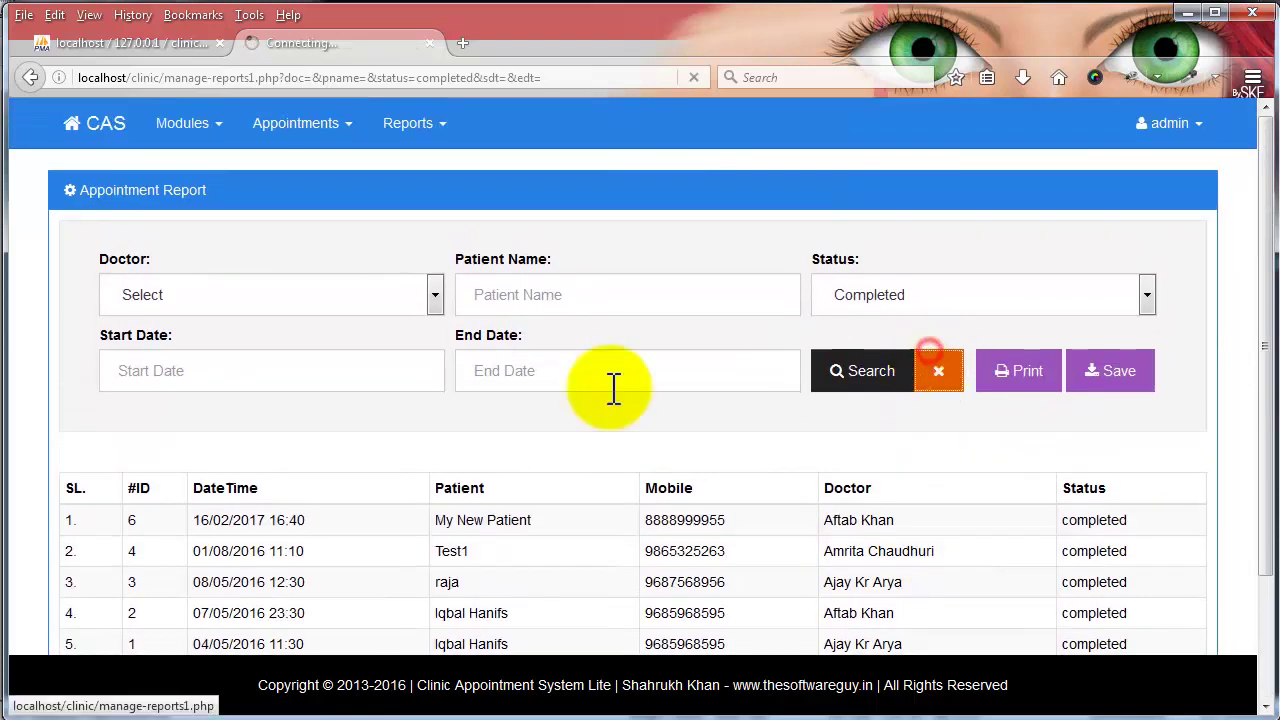
- Search the report for the date range 10/08/2016 to 18/08/2016
{"action": "left_click", "coordinate": [257, 390]}
{"action": "left_click", "coordinate": [220, 487]}
{"action": "left_click", "coordinate": [490, 358]}
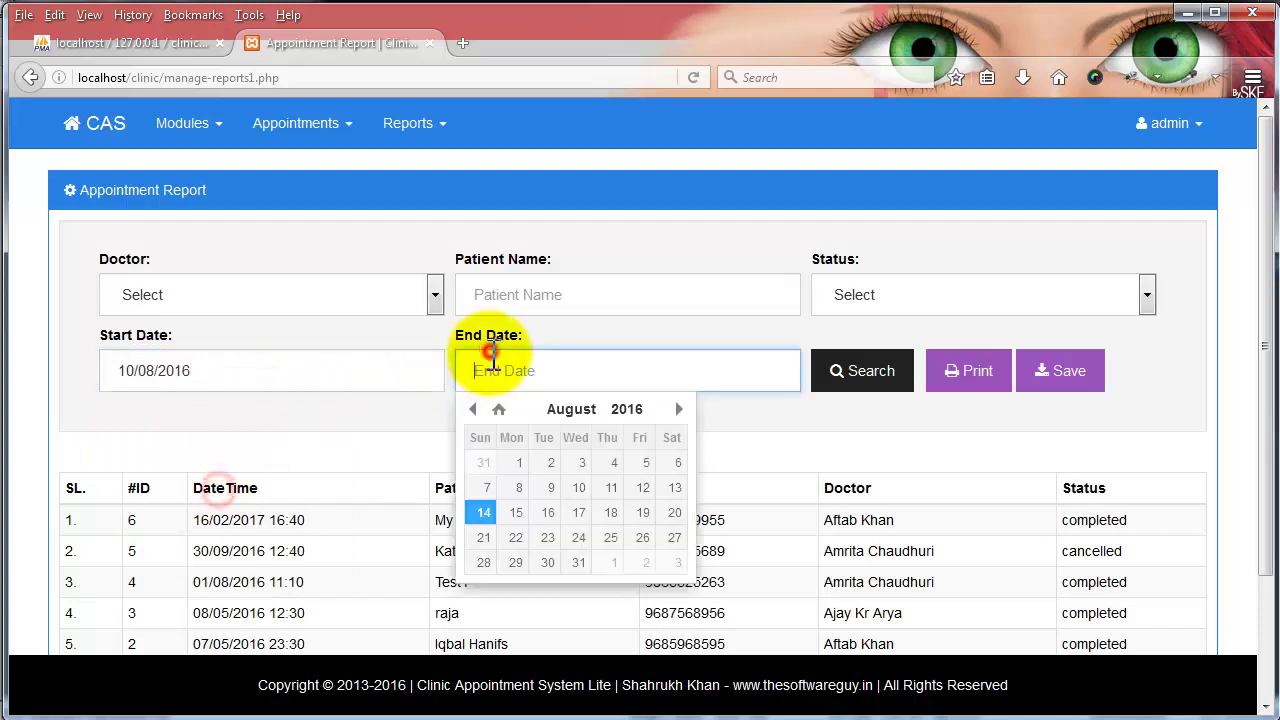
{"action": "left_click", "coordinate": [610, 512]}
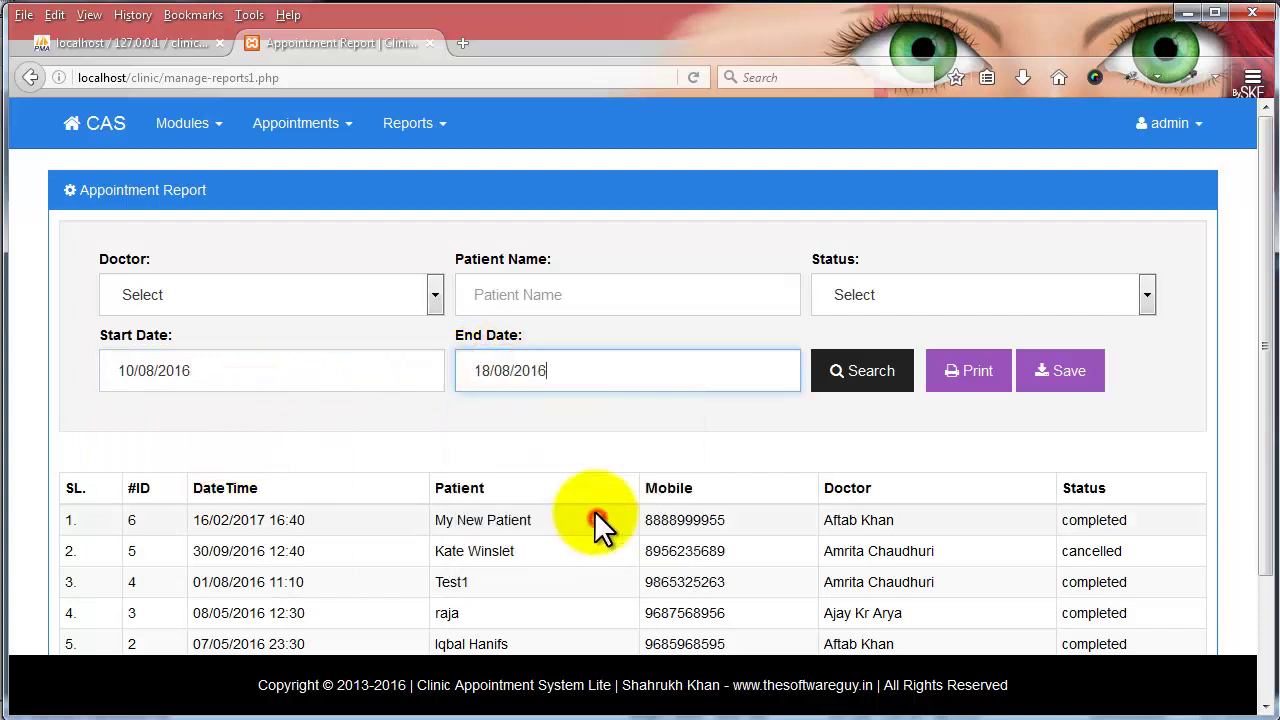
{"action": "left_click", "coordinate": [852, 386]}
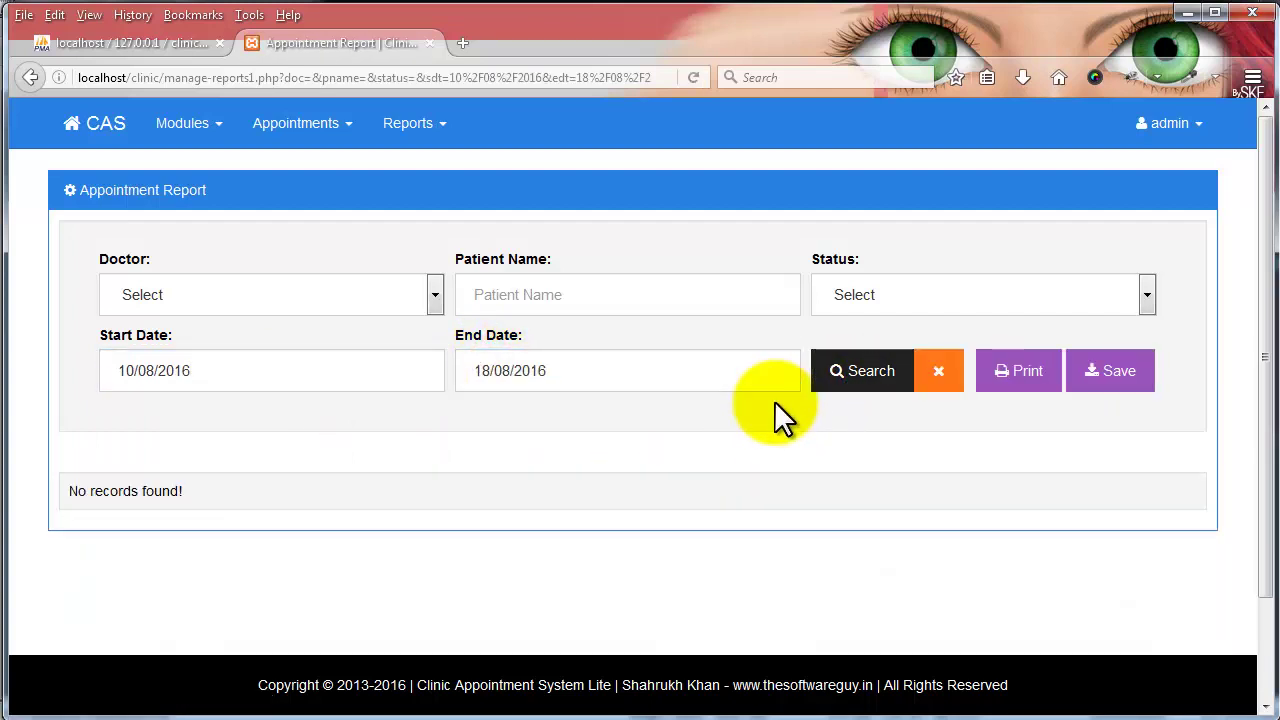
- Change the date range to 01/07/2016–09/08/2016 and search again
{"action": "left_click", "coordinate": [197, 371]}
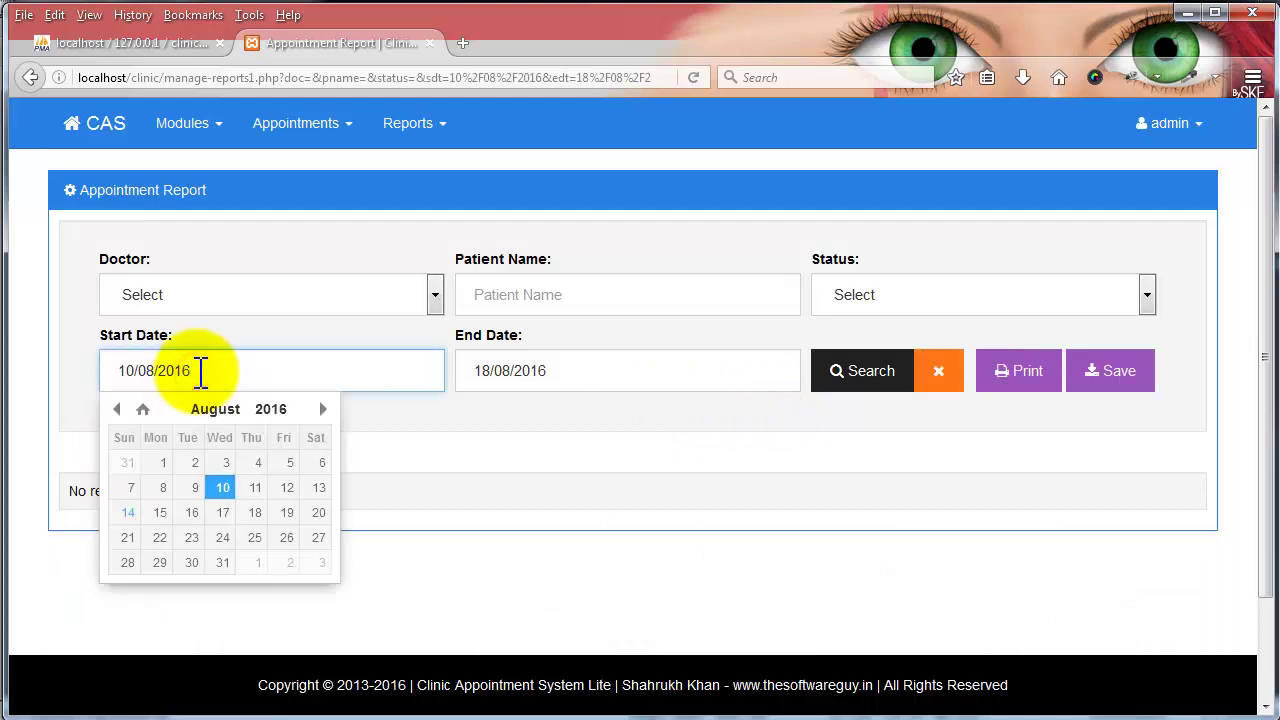
{"action": "left_click", "coordinate": [116, 409]}
{"action": "left_click", "coordinate": [286, 462]}
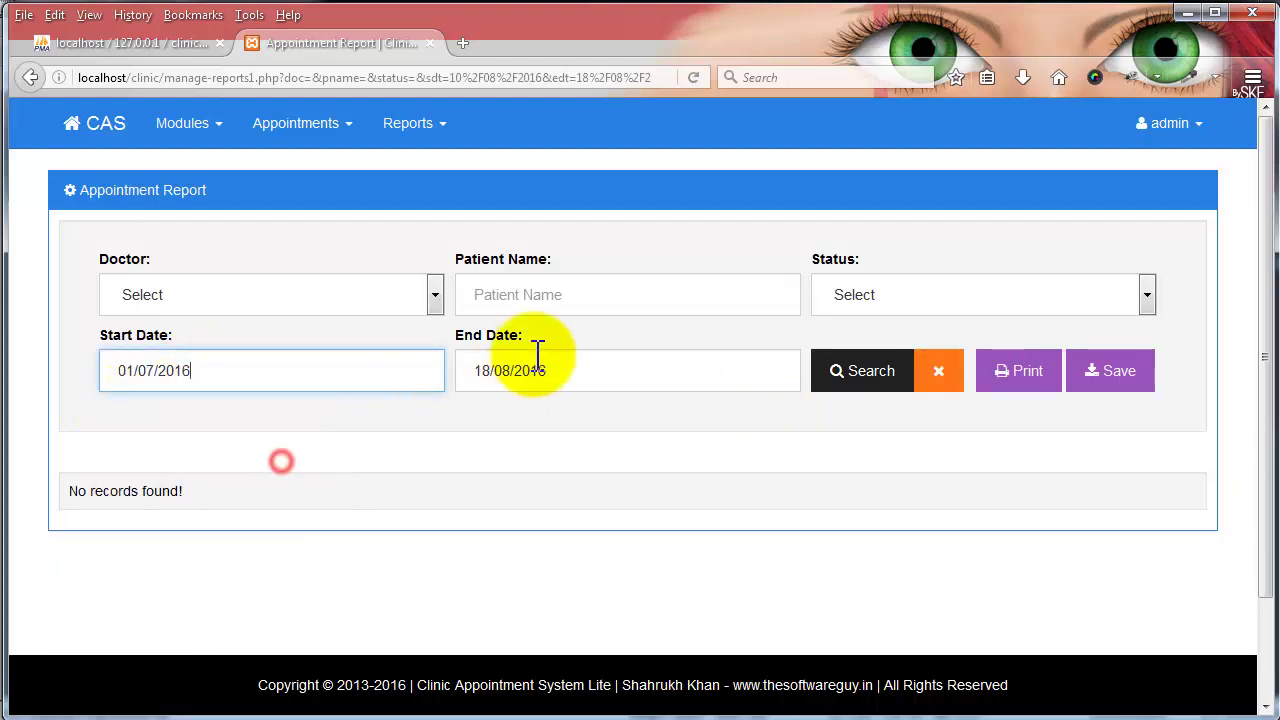
{"action": "left_click", "coordinate": [533, 356]}
{"action": "left_click", "coordinate": [546, 488]}
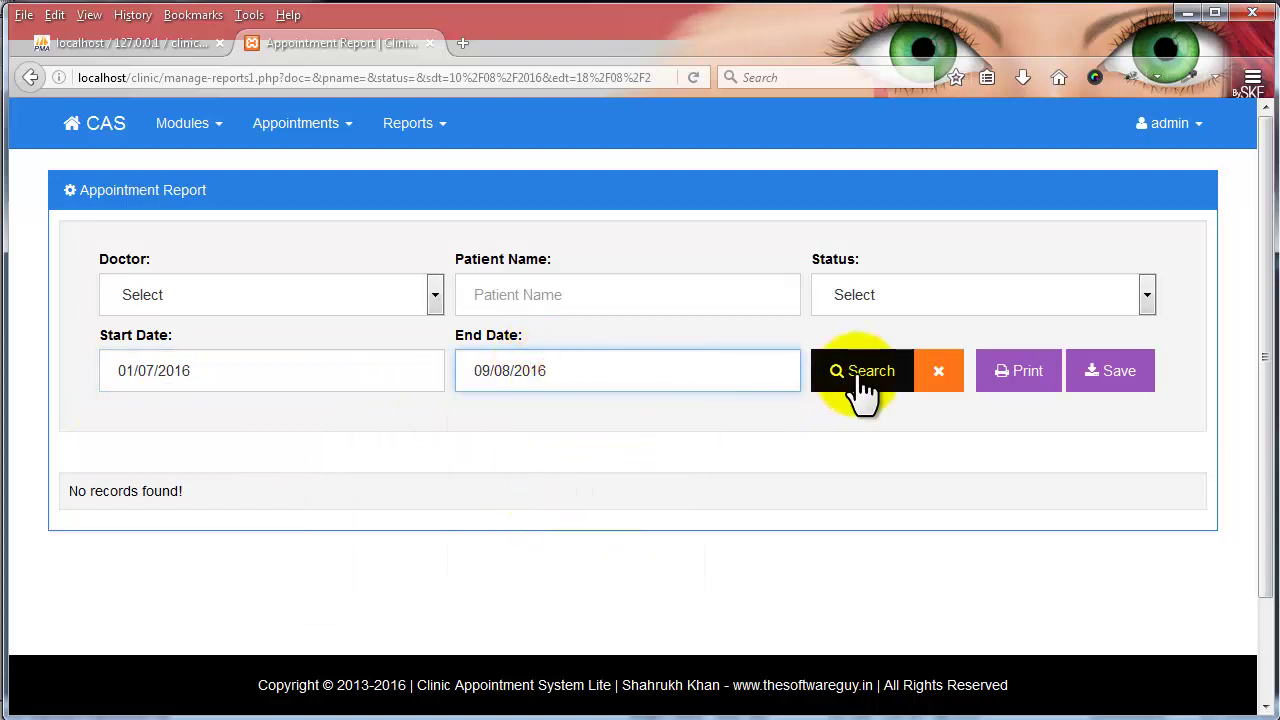
{"action": "left_click", "coordinate": [862, 388]}
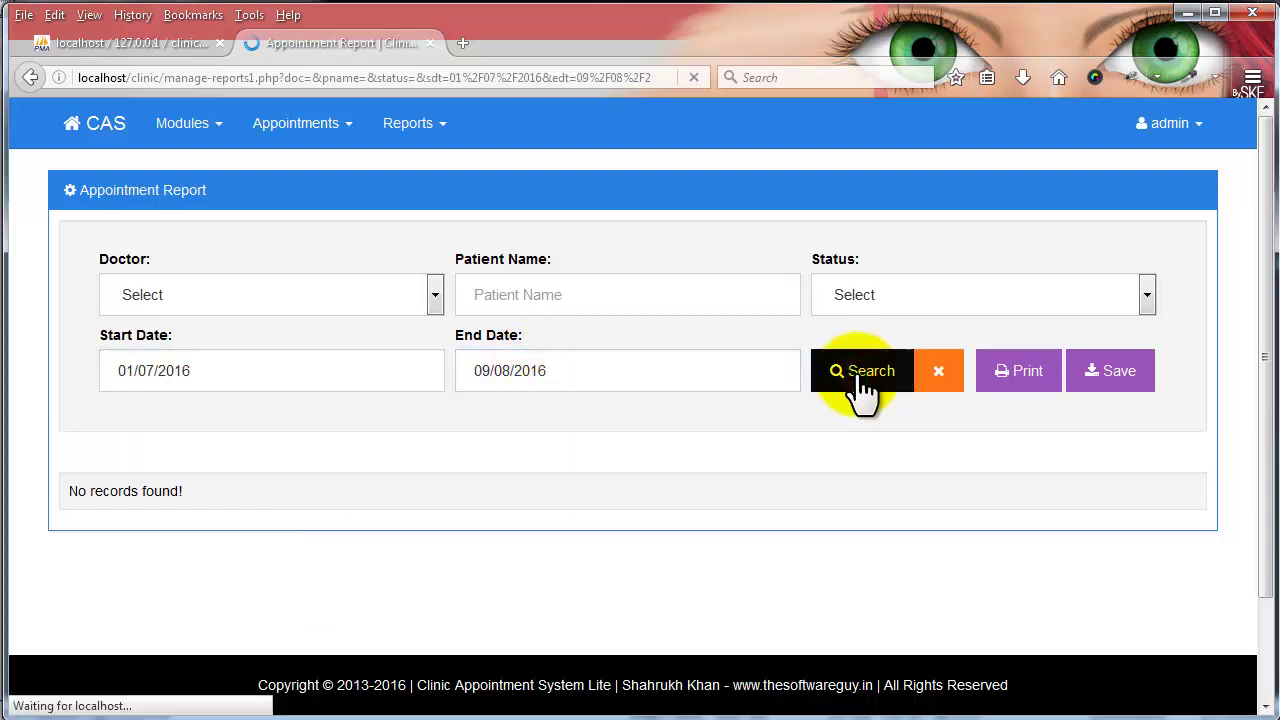
{"action": "scroll", "coordinate": [500, 495], "scroll_direction": "down", "scroll_amount": 2}
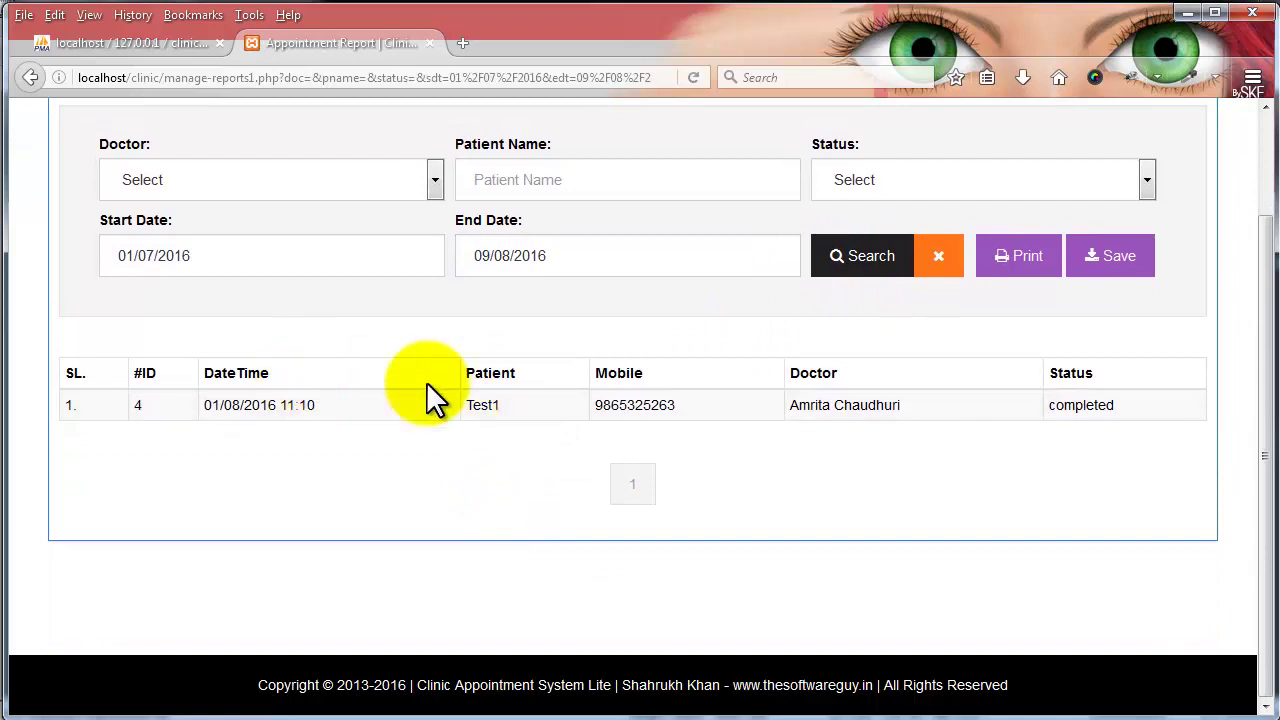
- Clear the date filters and filter the appointment report to a single doctor
{"action": "left_click", "coordinate": [942, 258]}
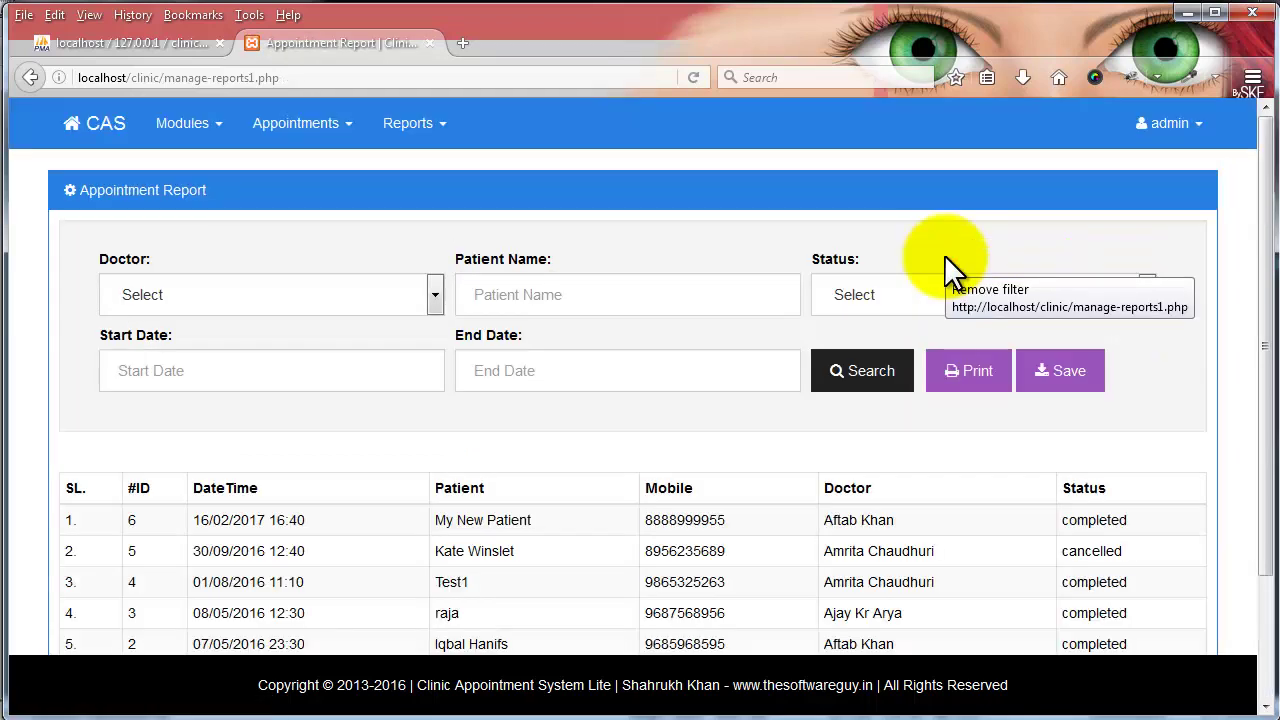
{"action": "left_click", "coordinate": [177, 292]}
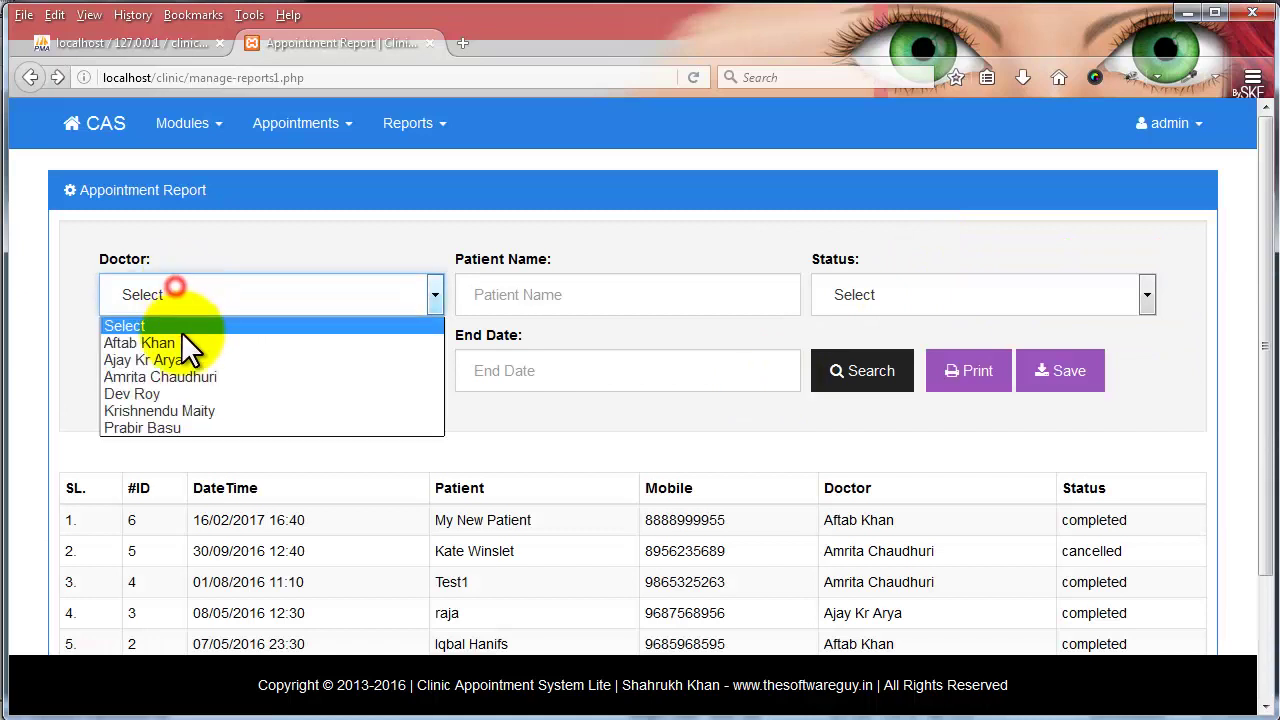
{"action": "left_click", "coordinate": [182, 341]}
{"action": "left_click", "coordinate": [870, 385]}
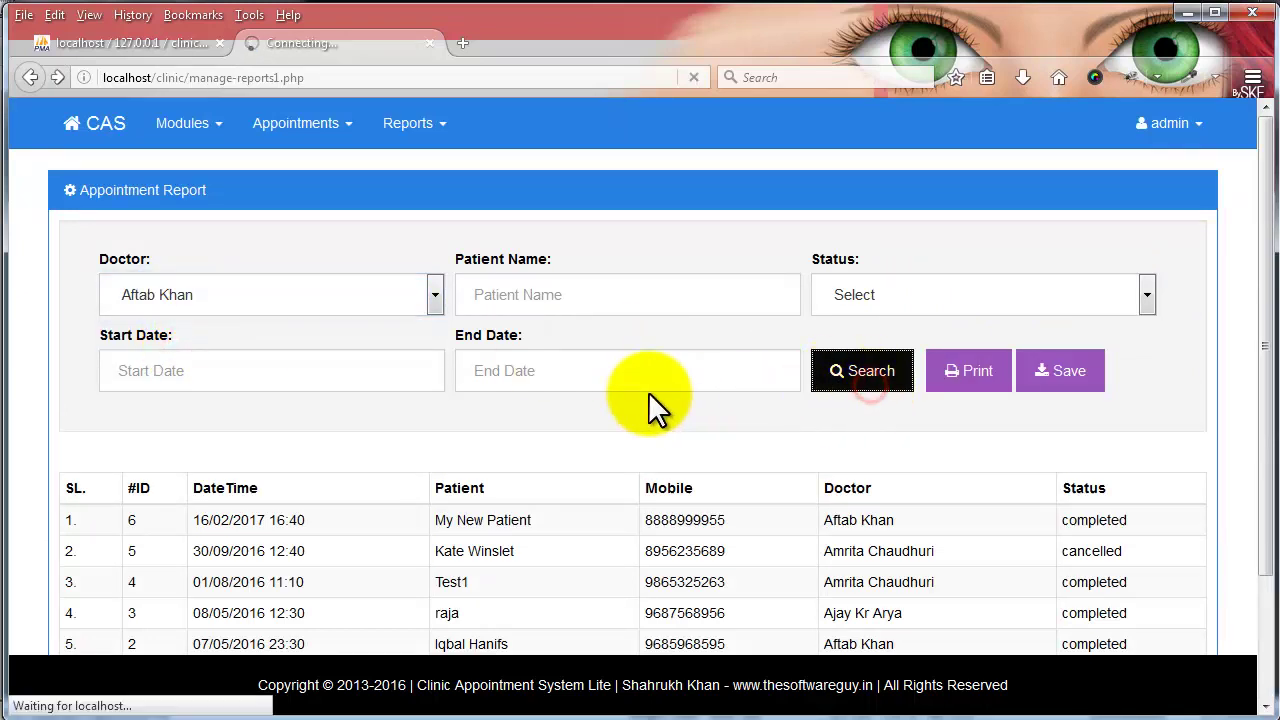
- Preview printing, then save the filtered report as report1.pdf and open it
{"action": "left_click", "coordinate": [1000, 385]}
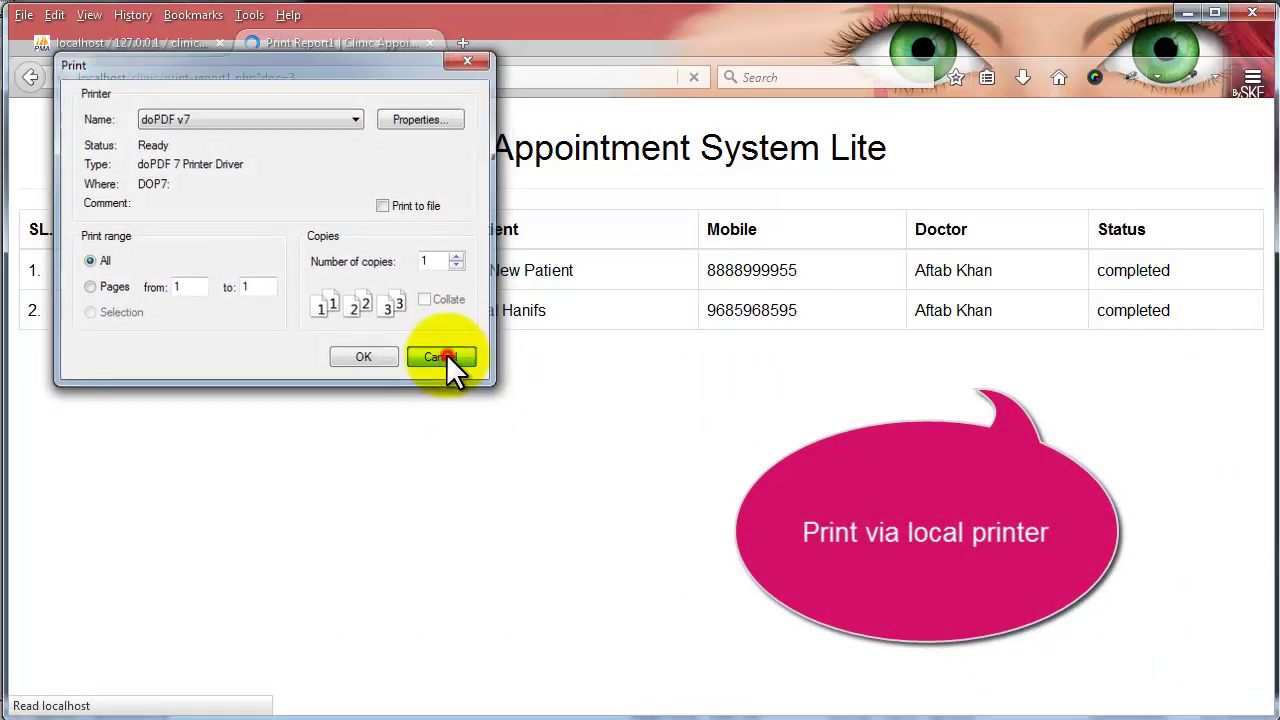
{"action": "left_click", "coordinate": [446, 355]}
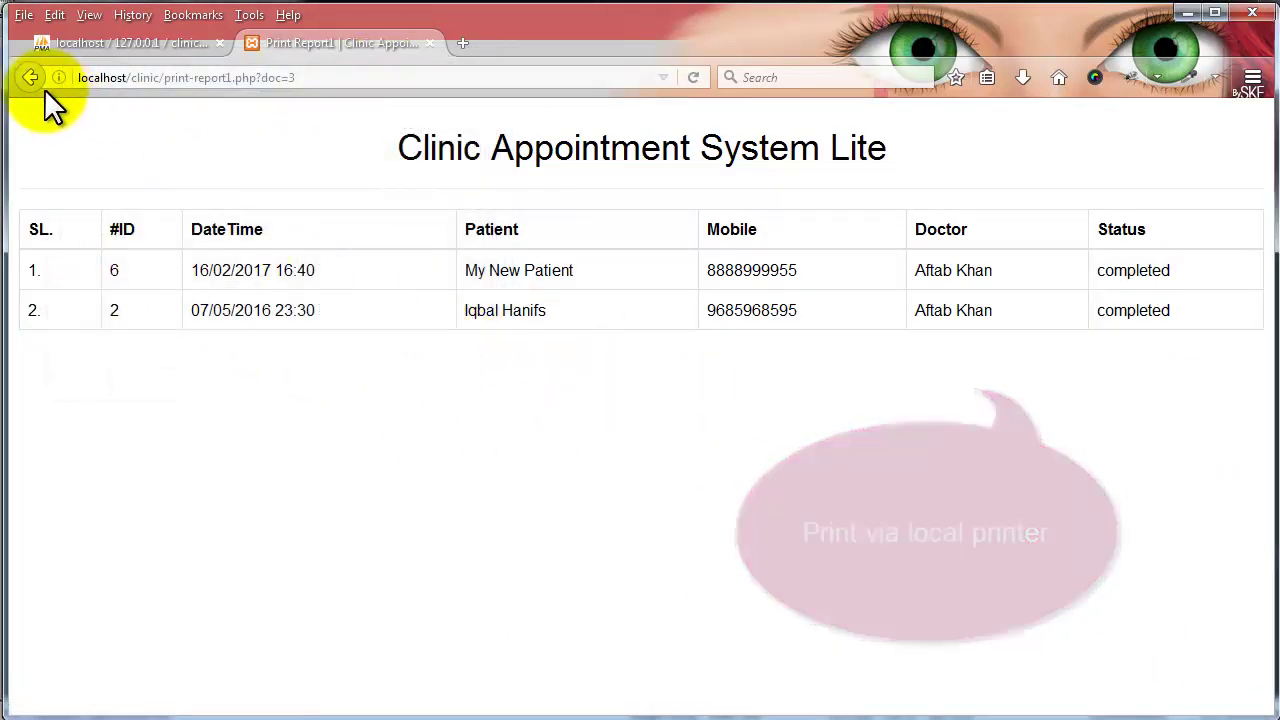
{"action": "left_click", "coordinate": [30, 77]}
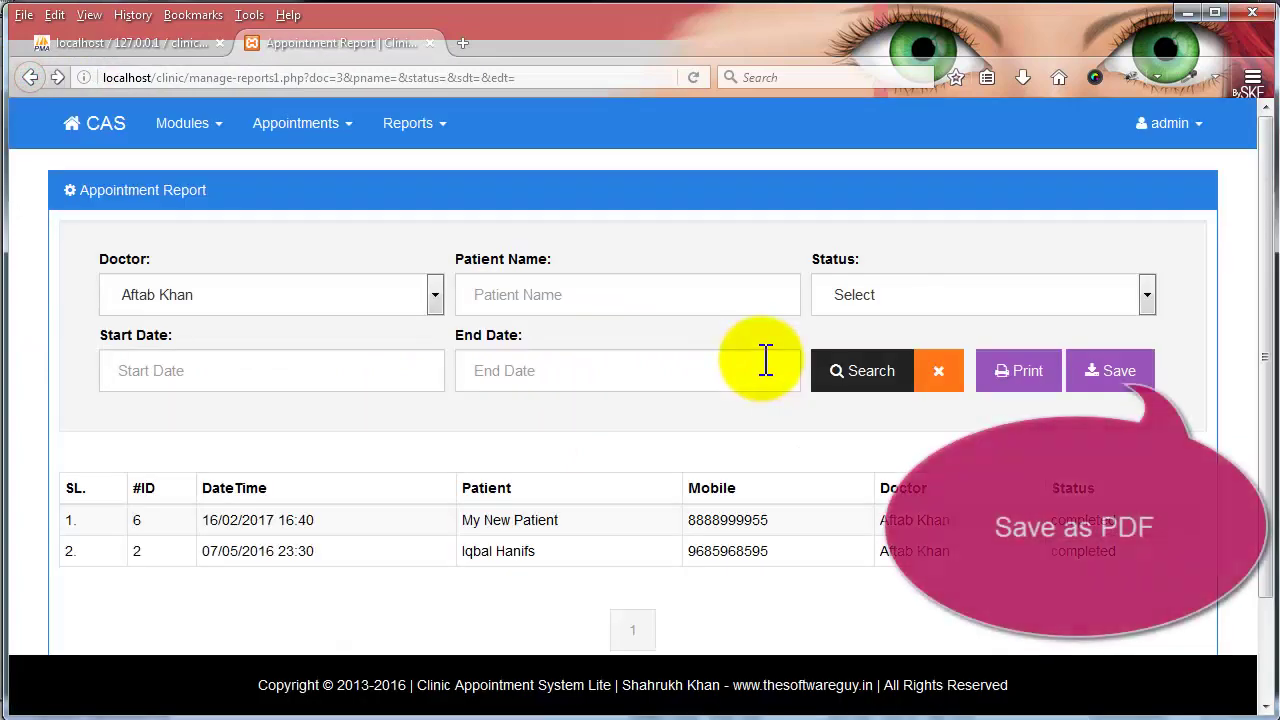
{"action": "left_click", "coordinate": [1109, 388]}
{"action": "left_click", "coordinate": [763, 486]}
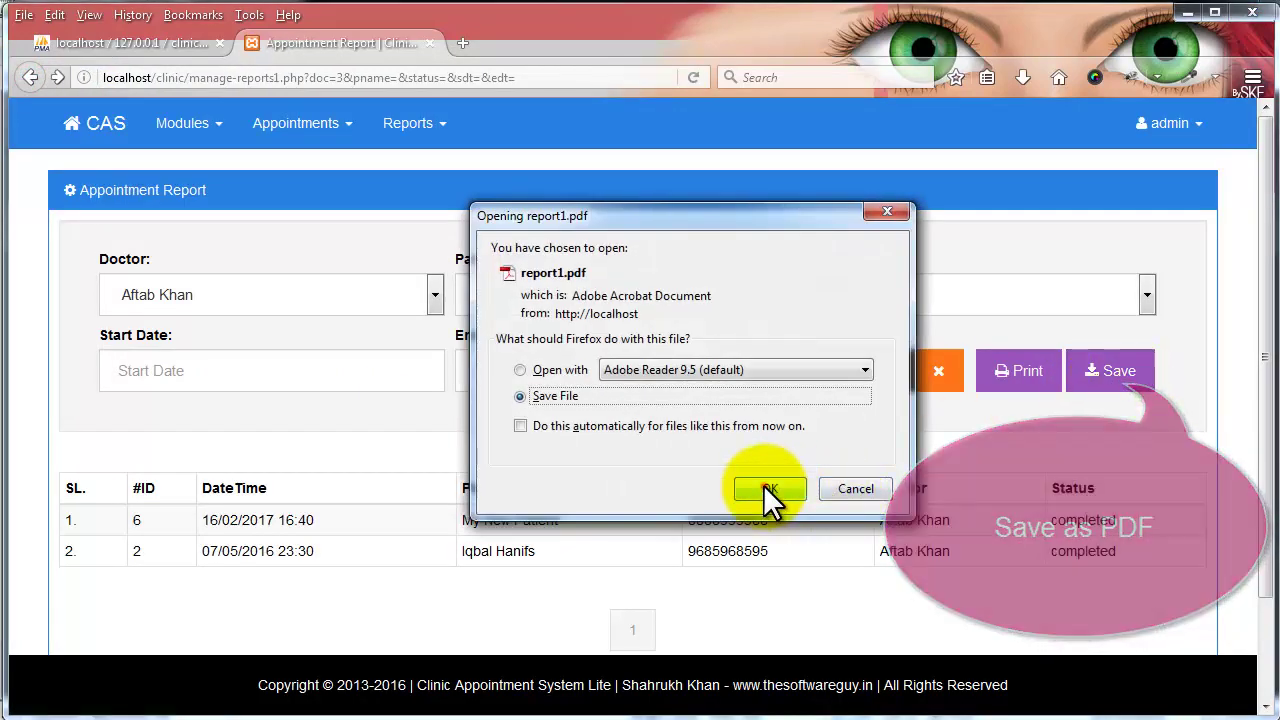
{"action": "left_click", "coordinate": [1022, 82]}
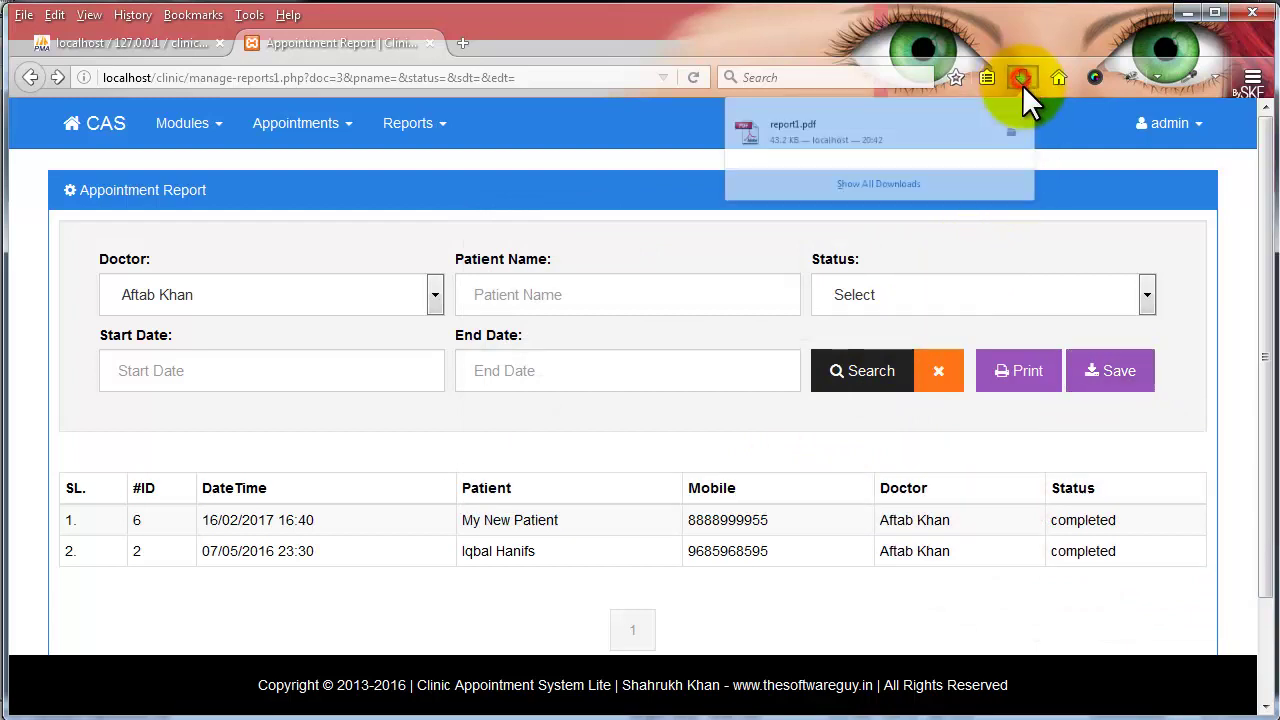
{"action": "left_click", "coordinate": [748, 143]}
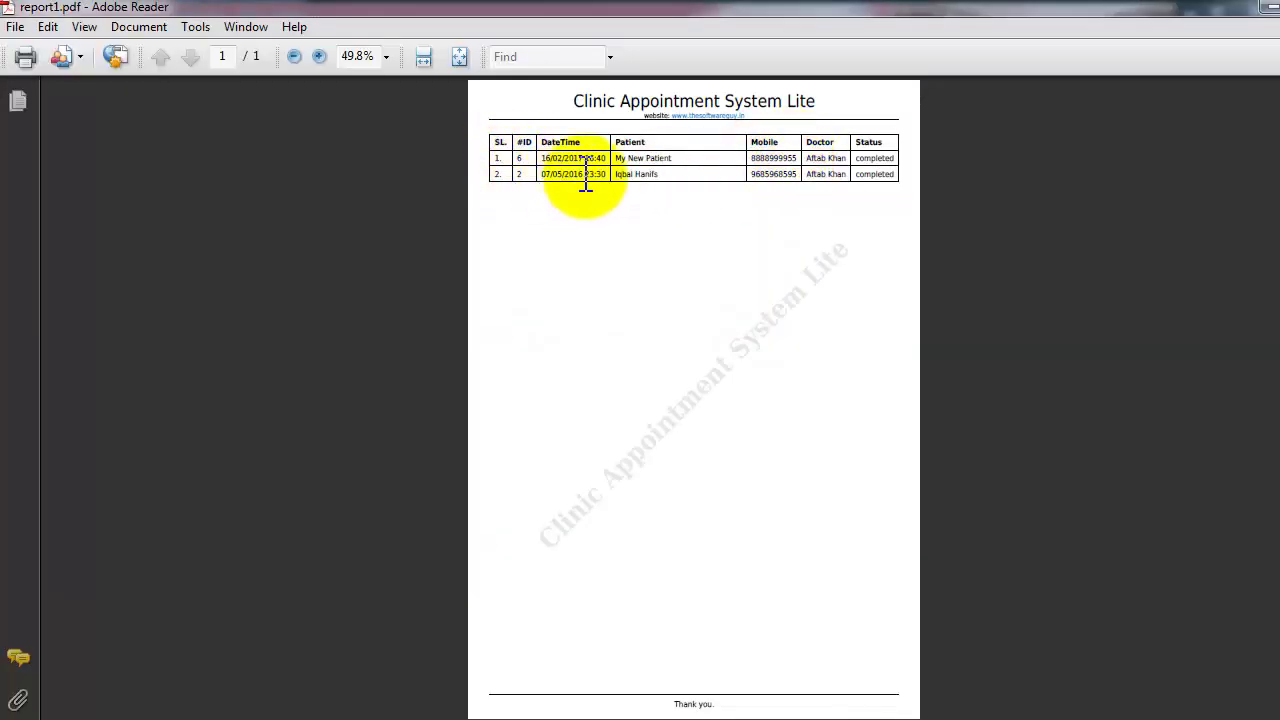
- Zoom report1.pdf to 100% in Adobe Reader
{"action": "left_click", "coordinate": [386, 56]}
{"action": "left_click", "coordinate": [386, 168]}
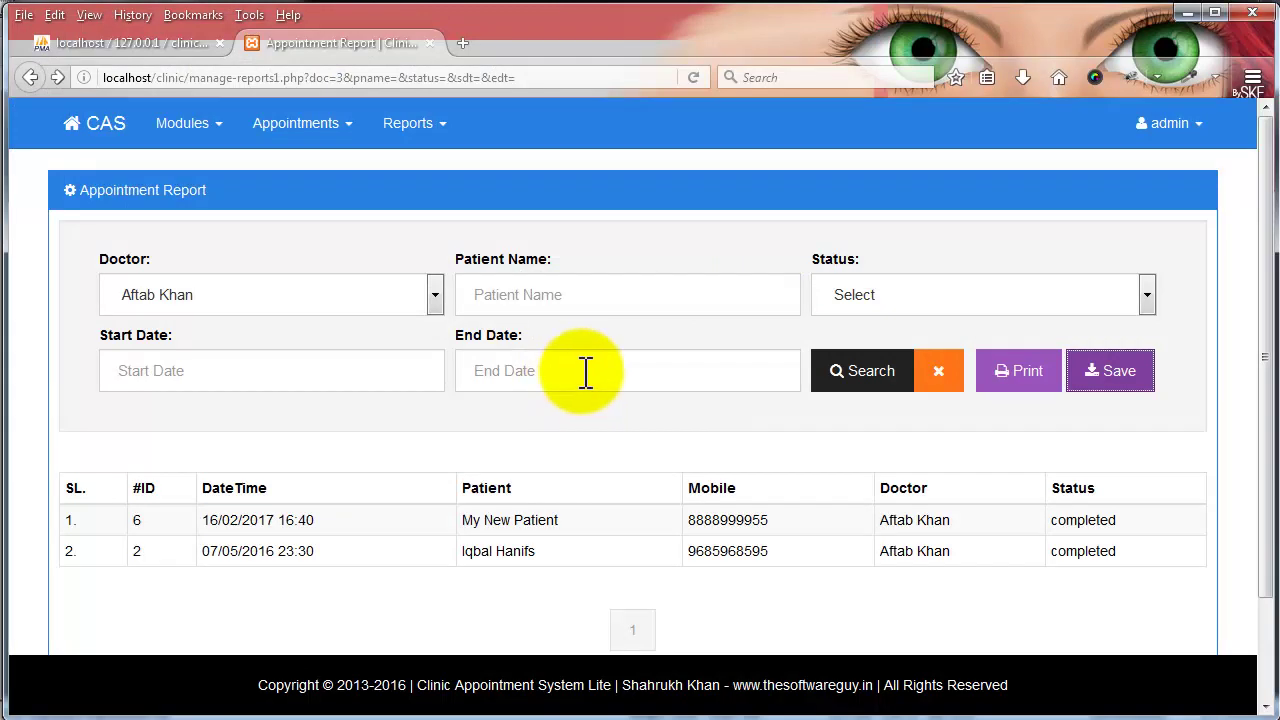
- Clear the doctor filter and search the Doctors List report for the Cardiology department
{"action": "left_click", "coordinate": [940, 376]}
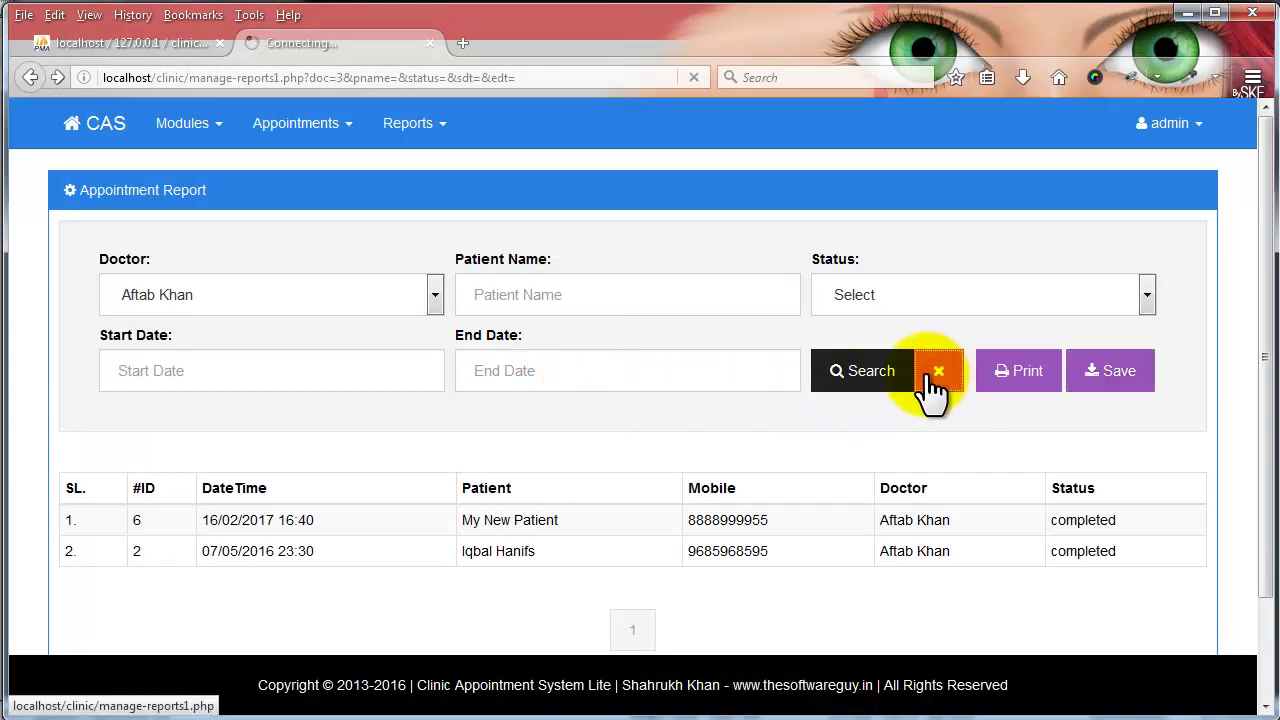
{"action": "left_click", "coordinate": [312, 138]}
{"action": "left_click", "coordinate": [400, 125]}
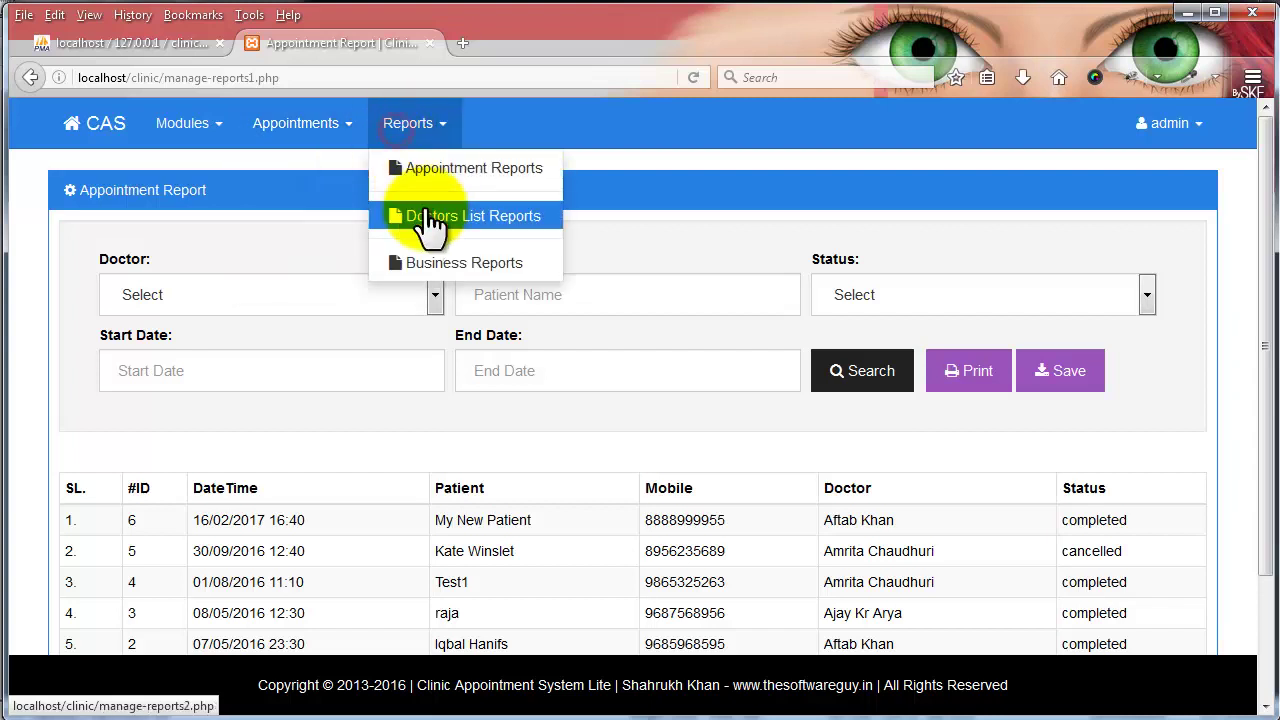
{"action": "left_click", "coordinate": [425, 209]}
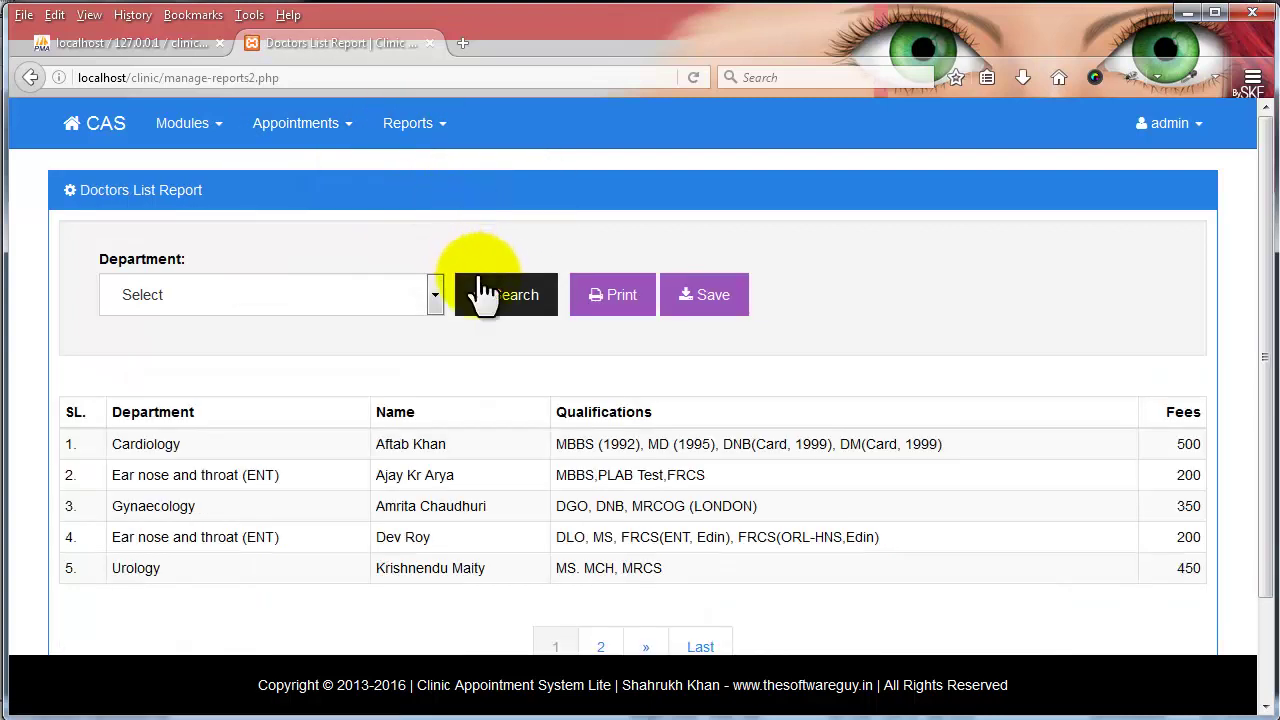
{"action": "scroll", "coordinate": [481, 282], "scroll_direction": "down", "scroll_amount": 2}
{"action": "left_click", "coordinate": [360, 180]}
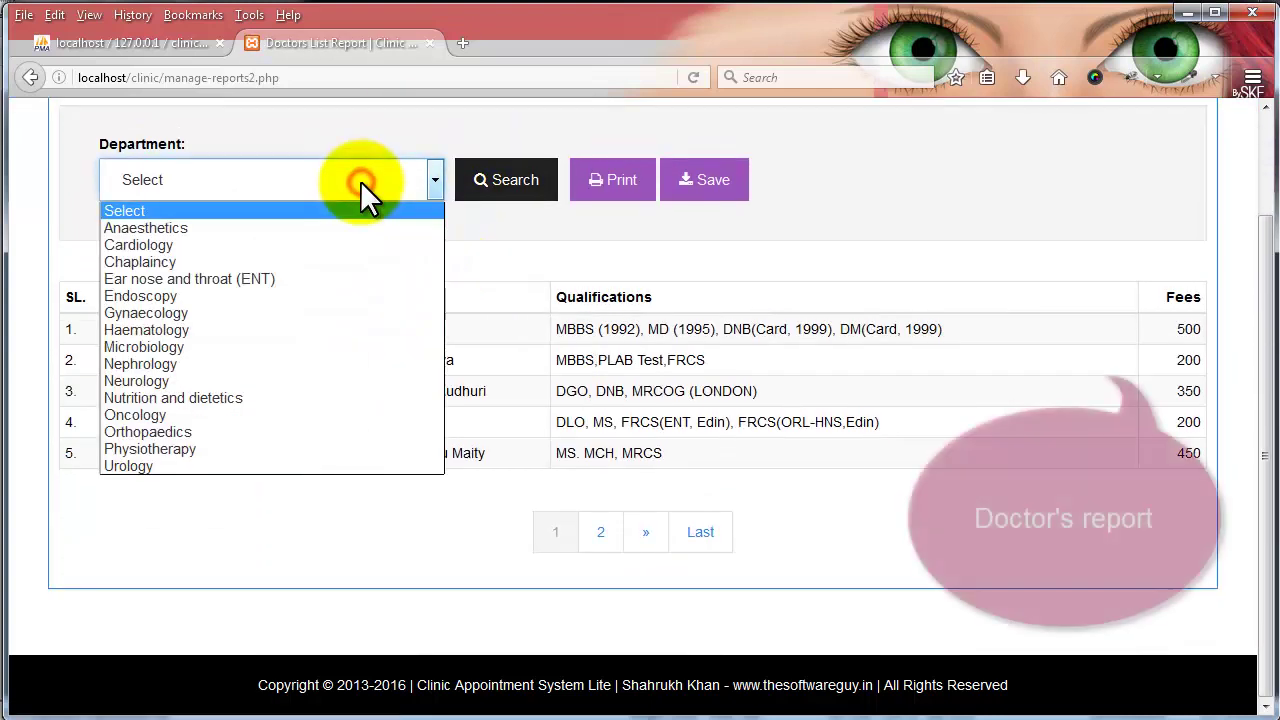
{"action": "left_click", "coordinate": [342, 240]}
{"action": "left_click", "coordinate": [507, 186]}
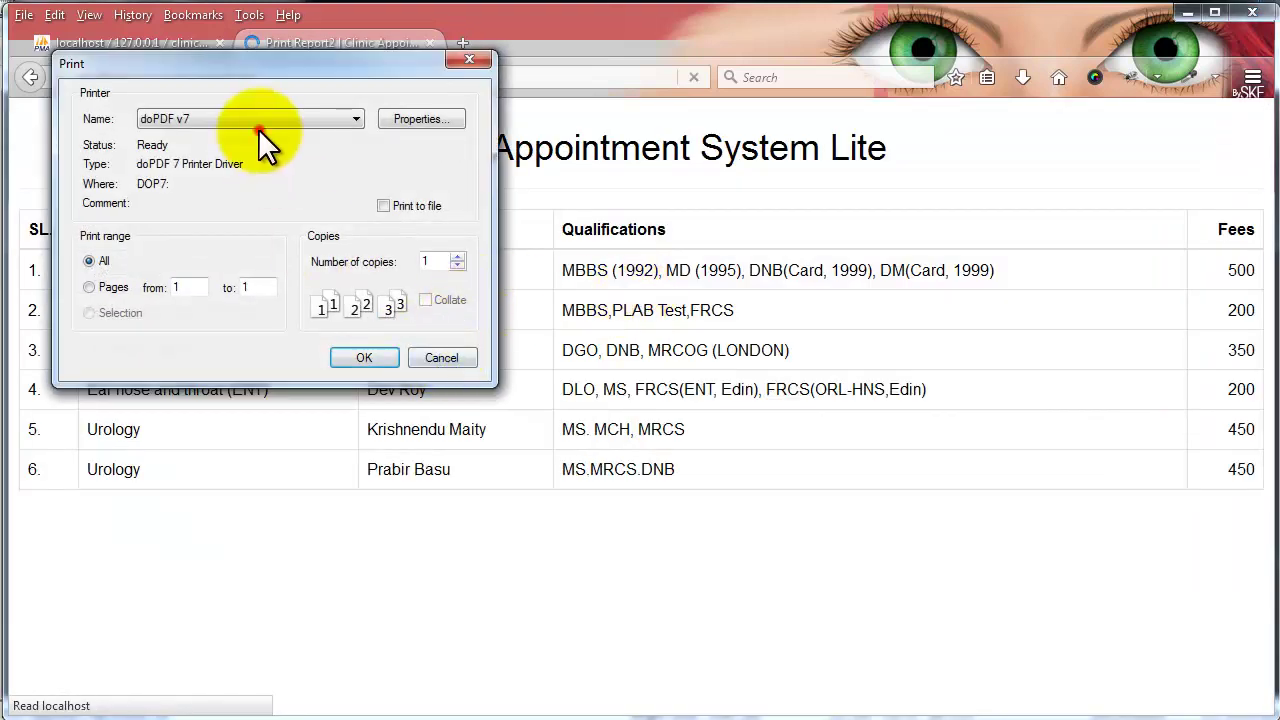
- Preview printing, then save the Doctors List report as report2.pdf and open it
{"action": "left_click", "coordinate": [263, 118]}
{"action": "left_click", "coordinate": [263, 116]}
{"action": "left_click", "coordinate": [442, 360]}
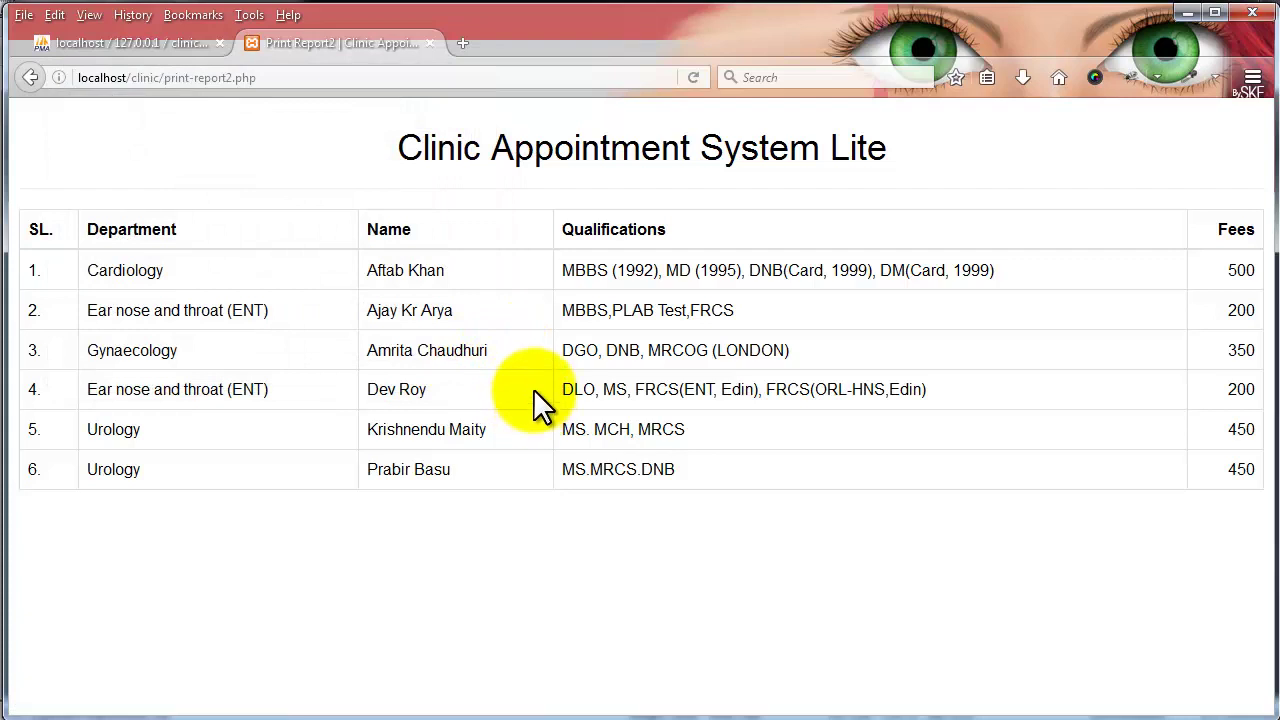
{"action": "left_click", "coordinate": [32, 78]}
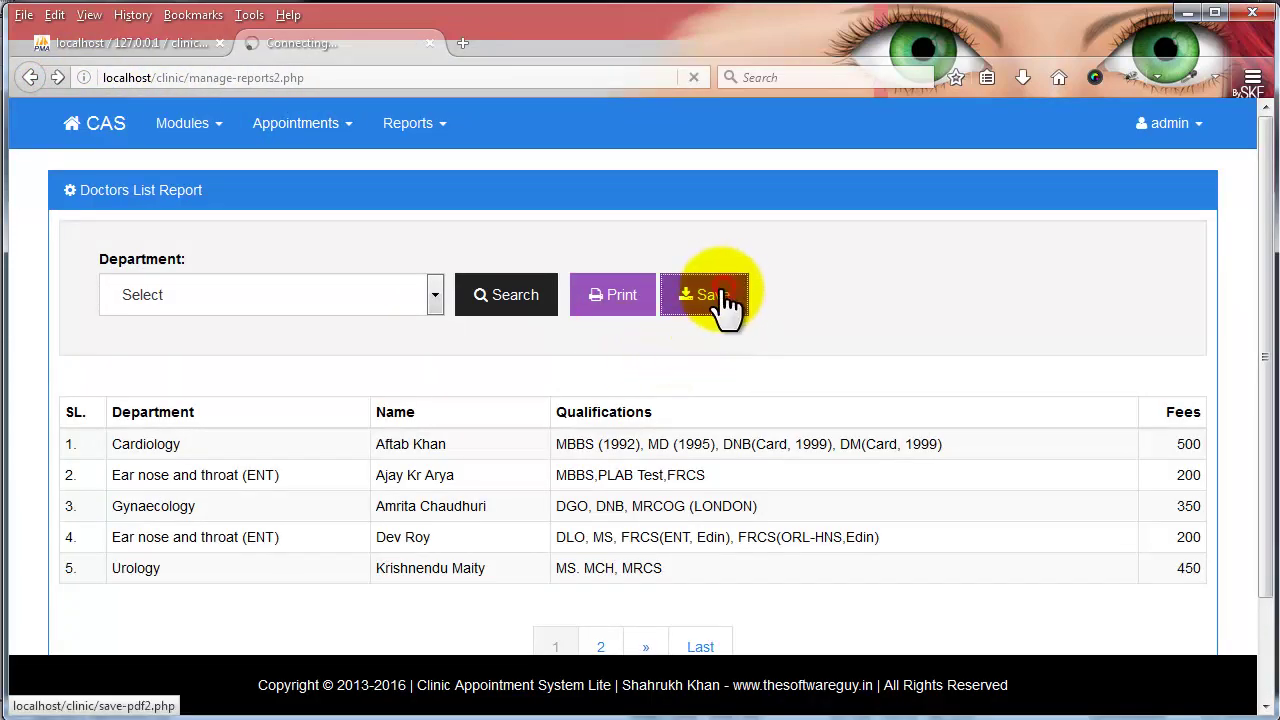
{"action": "left_click", "coordinate": [720, 300]}
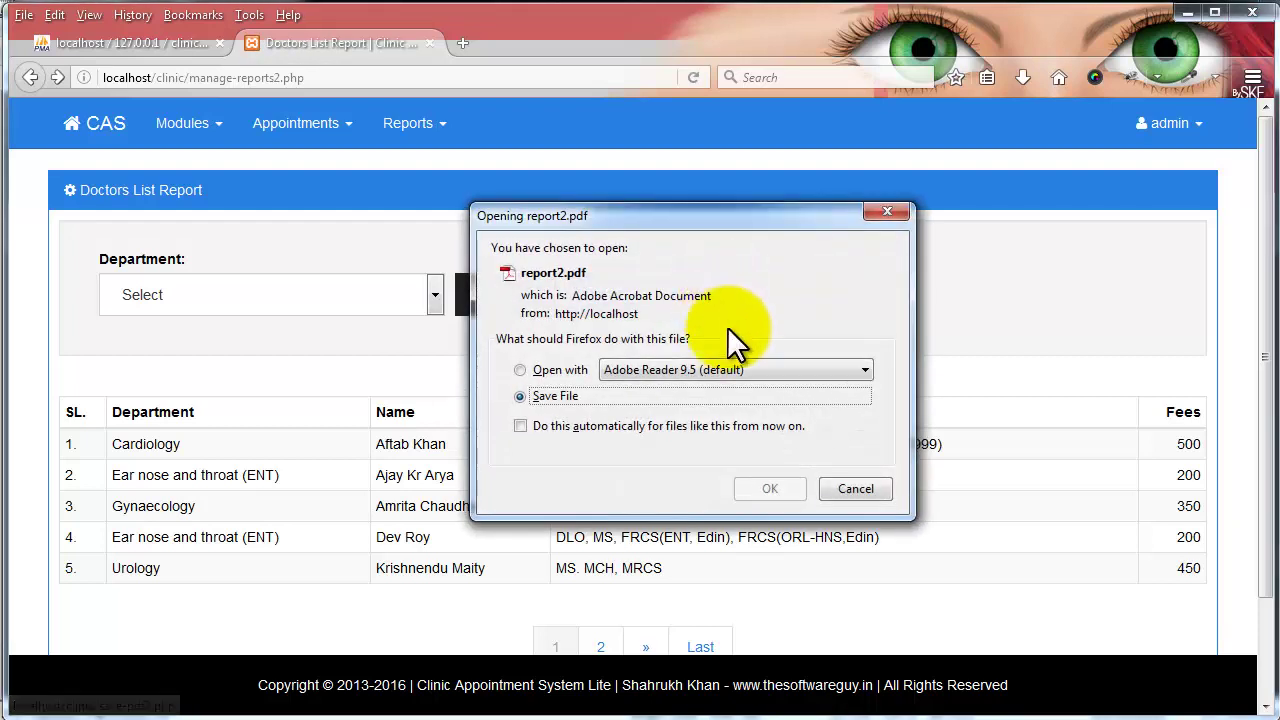
{"action": "left_click", "coordinate": [772, 488]}
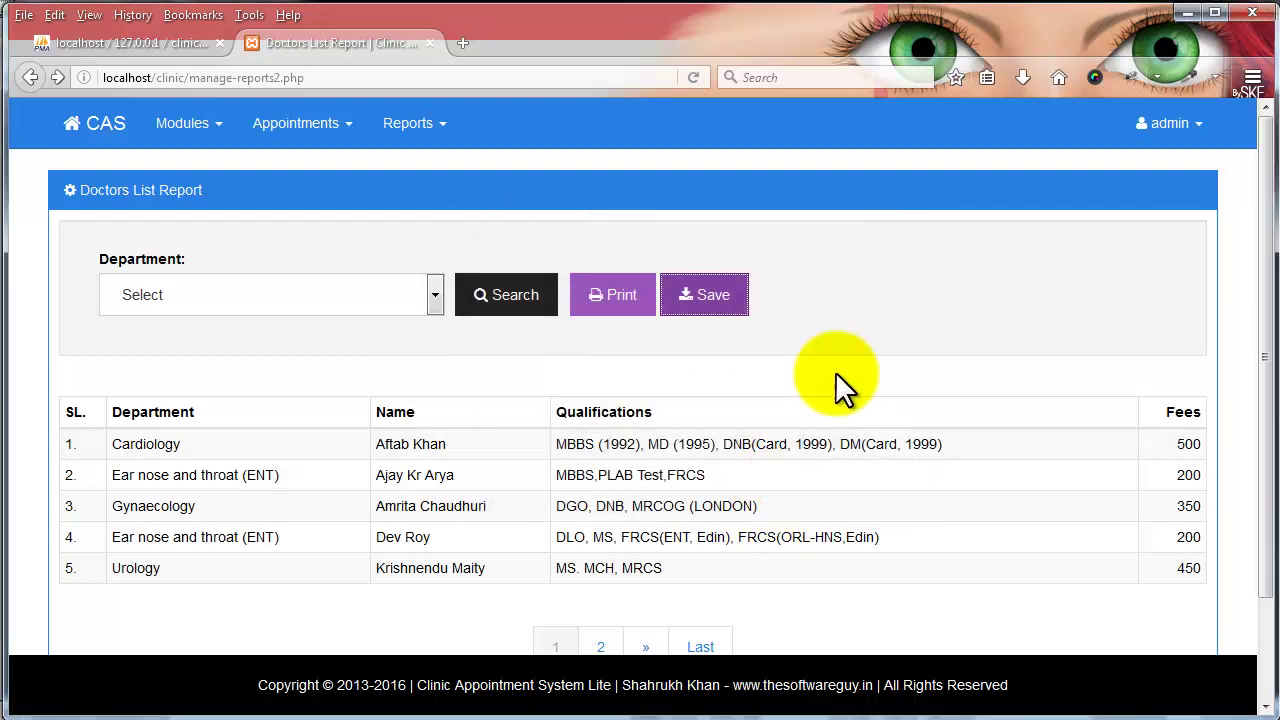
{"action": "left_click", "coordinate": [1022, 79]}
{"action": "left_click", "coordinate": [829, 149]}
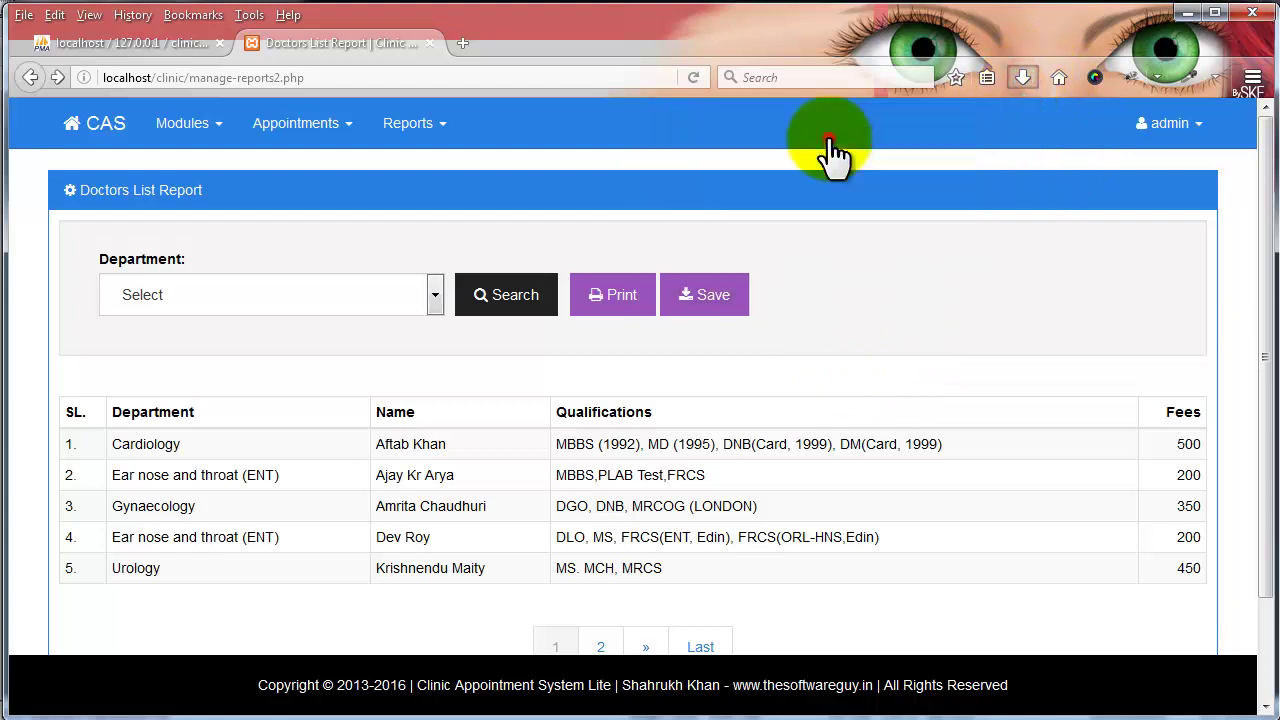
- View report2.pdf at 100% zoom and scroll through the doctors table
{"action": "left_click", "coordinate": [392, 56]}
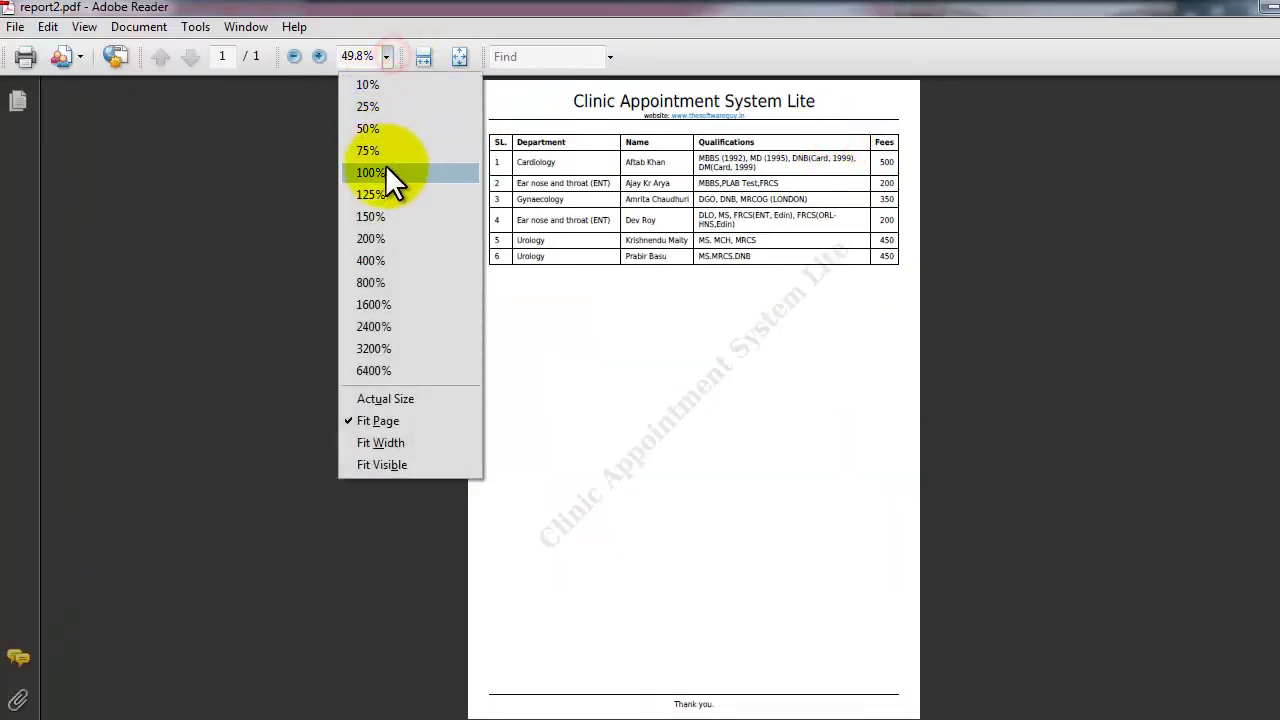
{"action": "left_click", "coordinate": [385, 168]}
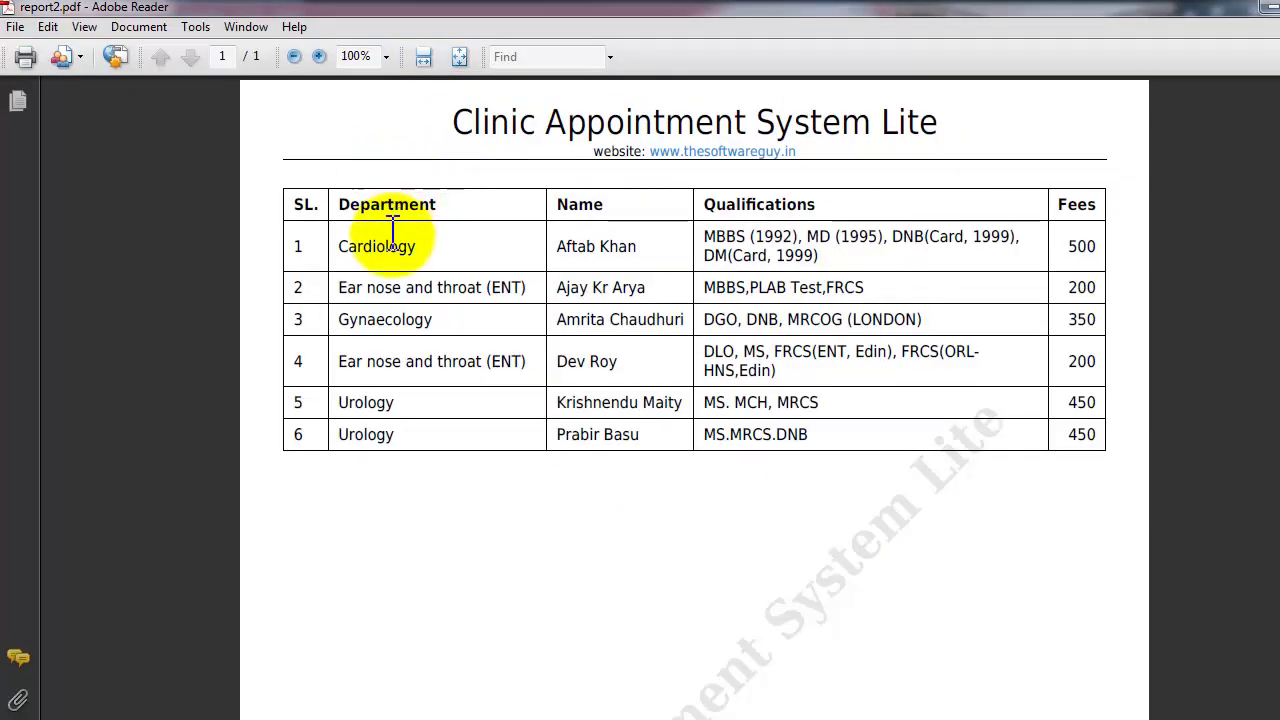
{"action": "scroll", "coordinate": [394, 260], "scroll_direction": "down", "scroll_amount": 10}
{"action": "scroll", "coordinate": [398, 262], "scroll_direction": "up", "scroll_amount": 7}
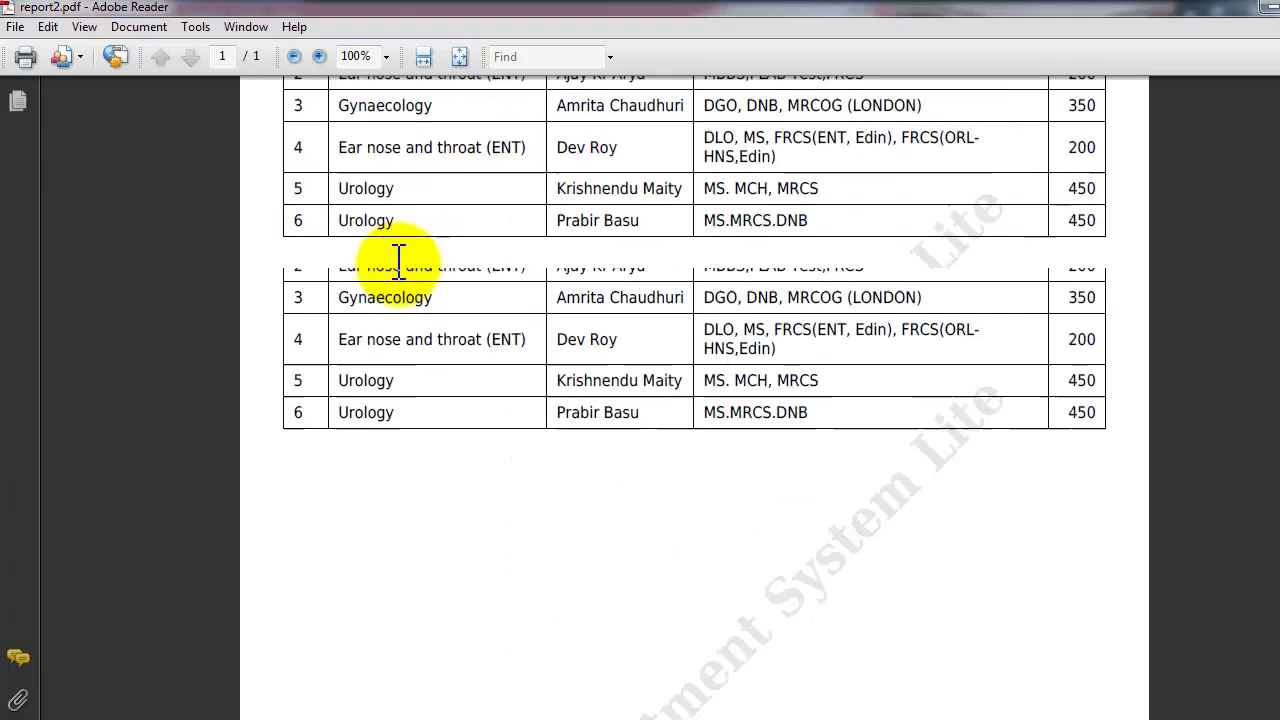
{"action": "scroll", "coordinate": [398, 260], "scroll_direction": "up", "scroll_amount": 1}
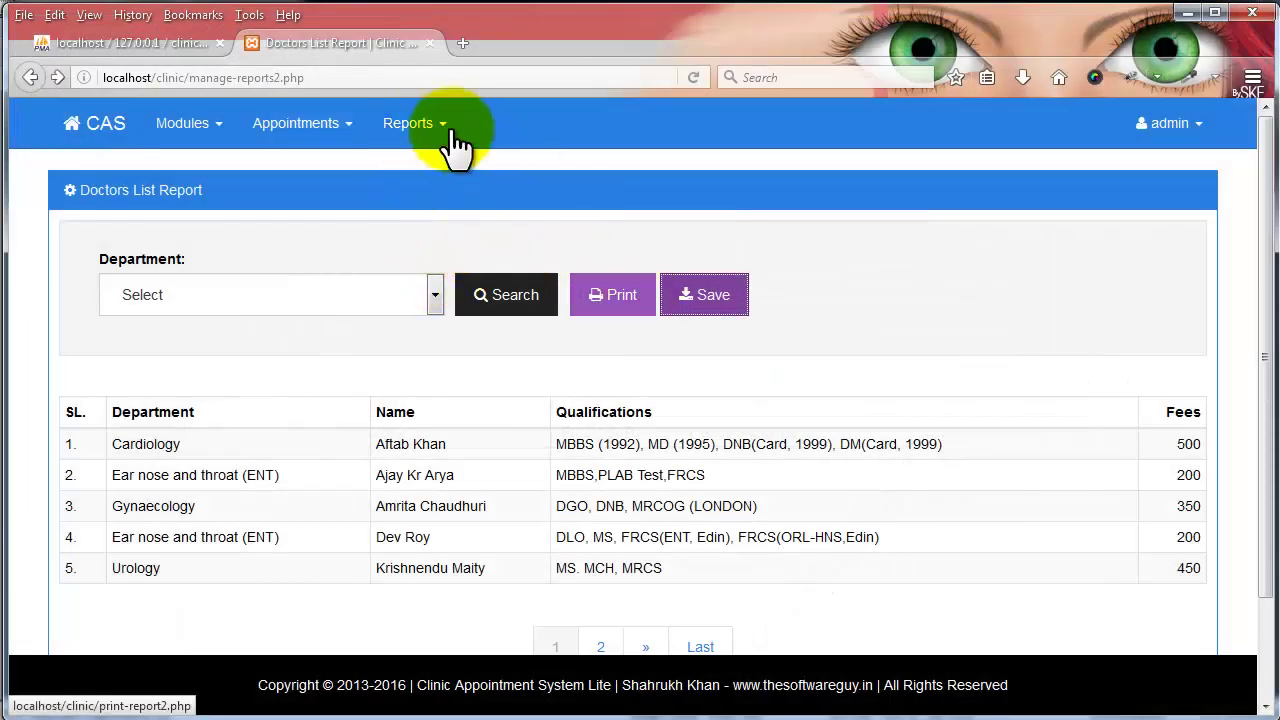
- Open the Business Report and run it for 1 July–31 August 2016
{"action": "left_click", "coordinate": [413, 123]}
{"action": "left_click", "coordinate": [421, 263]}
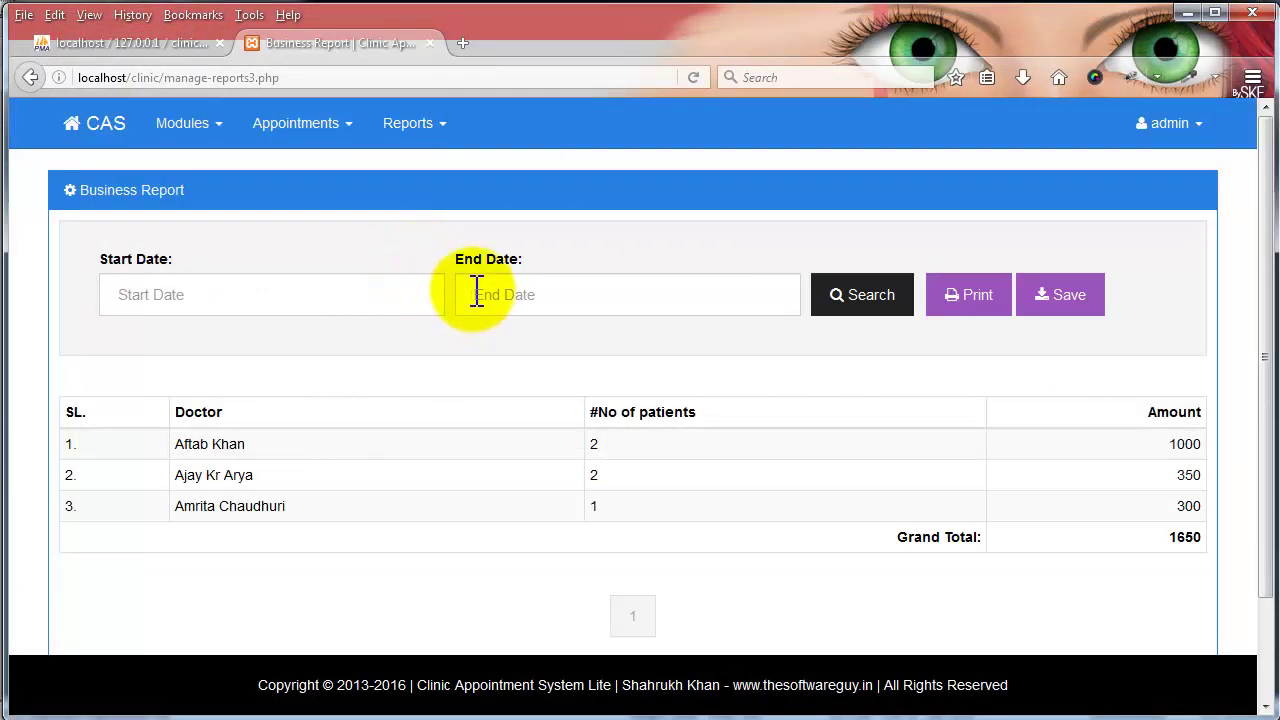
{"action": "left_click", "coordinate": [343, 294]}
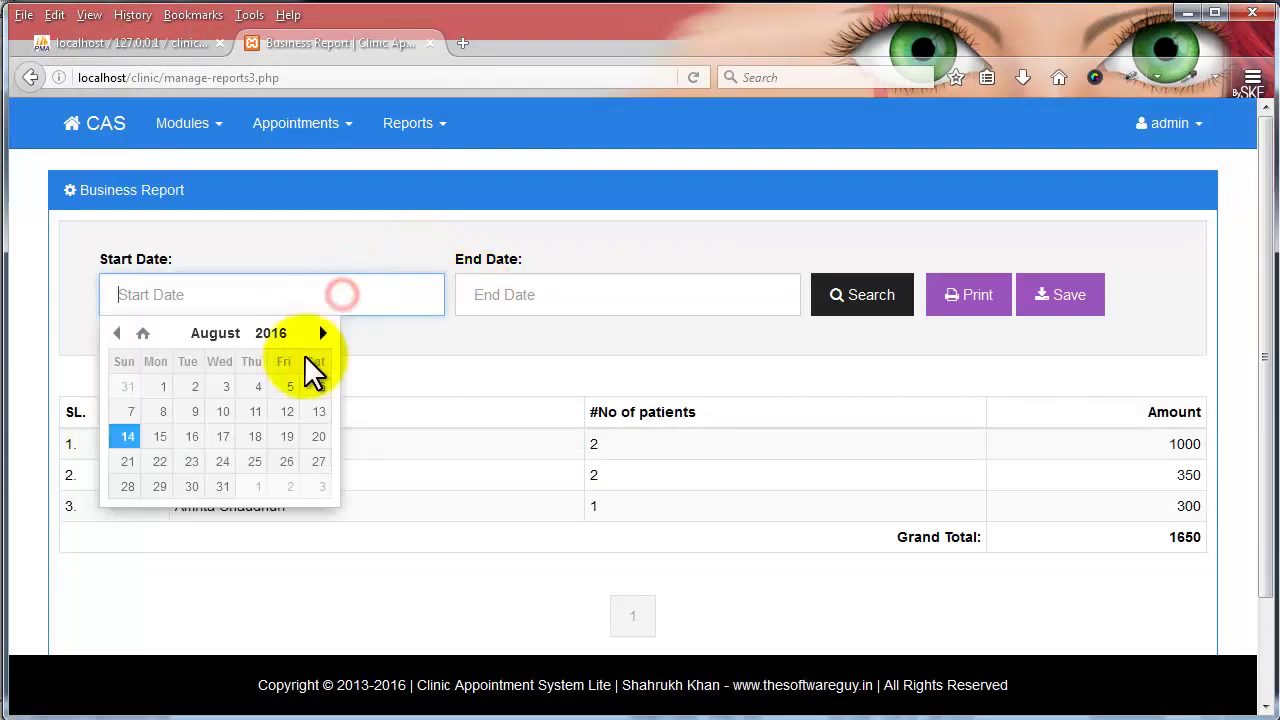
{"action": "left_click", "coordinate": [117, 333]}
{"action": "left_click", "coordinate": [287, 382]}
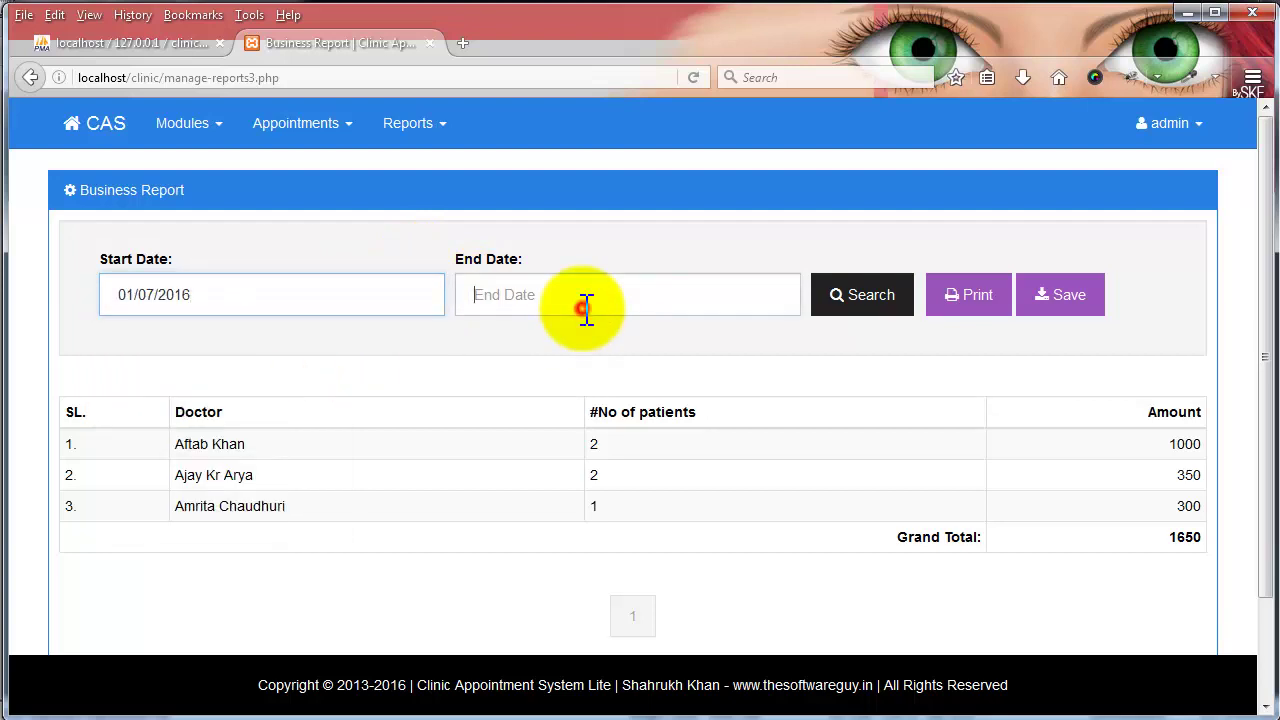
{"action": "left_click", "coordinate": [585, 308]}
{"action": "left_click", "coordinate": [575, 478]}
{"action": "left_click", "coordinate": [850, 296]}
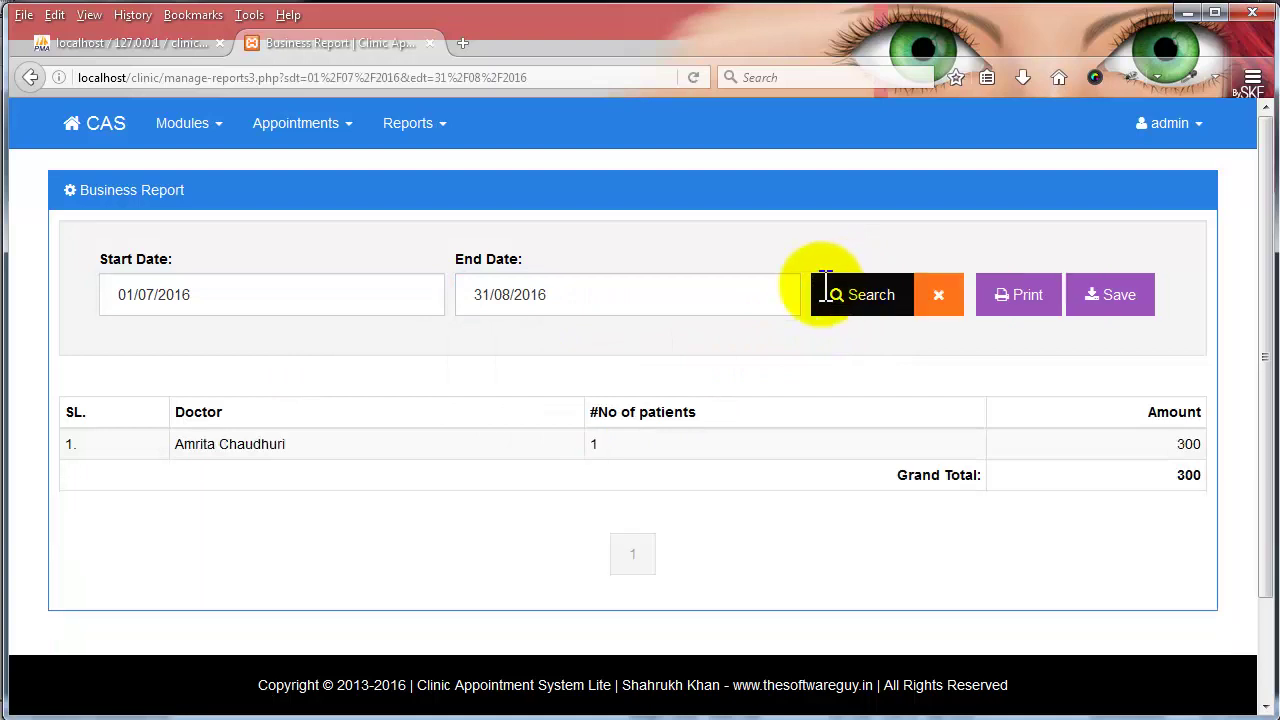
- Rerun the Business Report for 1–30 June 2016
{"action": "left_click", "coordinate": [207, 284]}
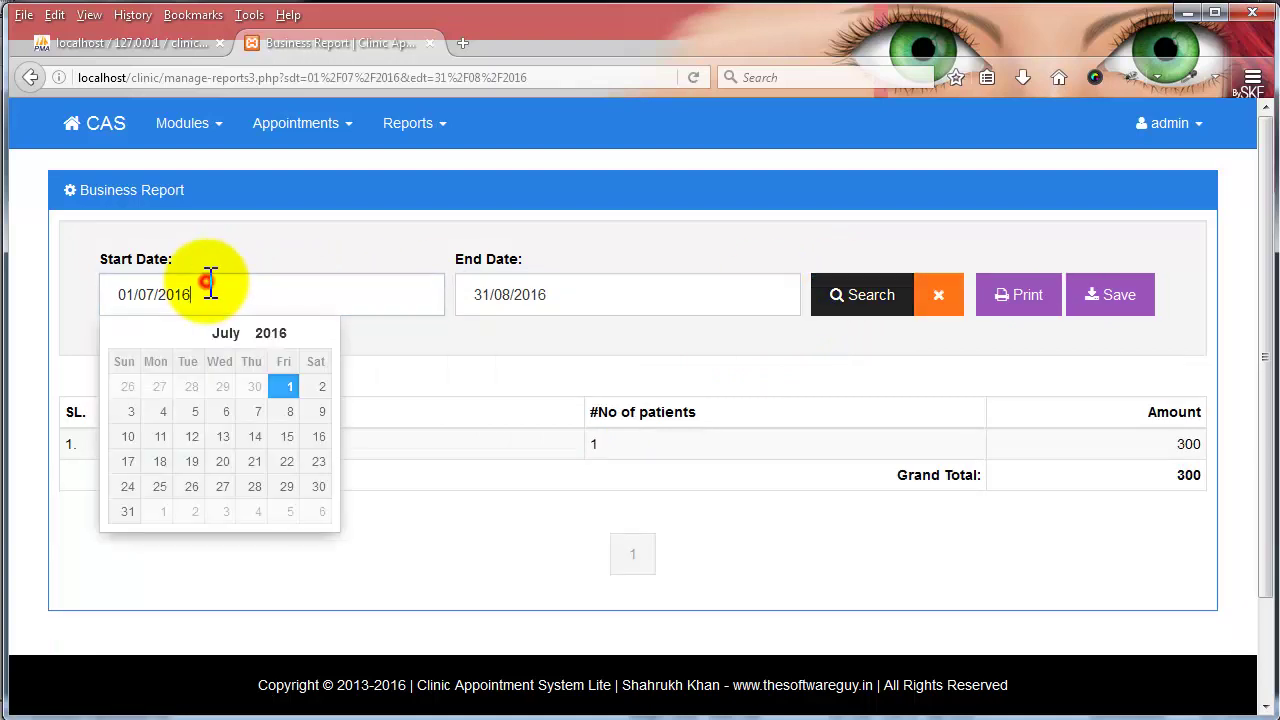
{"action": "left_click", "coordinate": [117, 333]}
{"action": "left_click", "coordinate": [222, 386]}
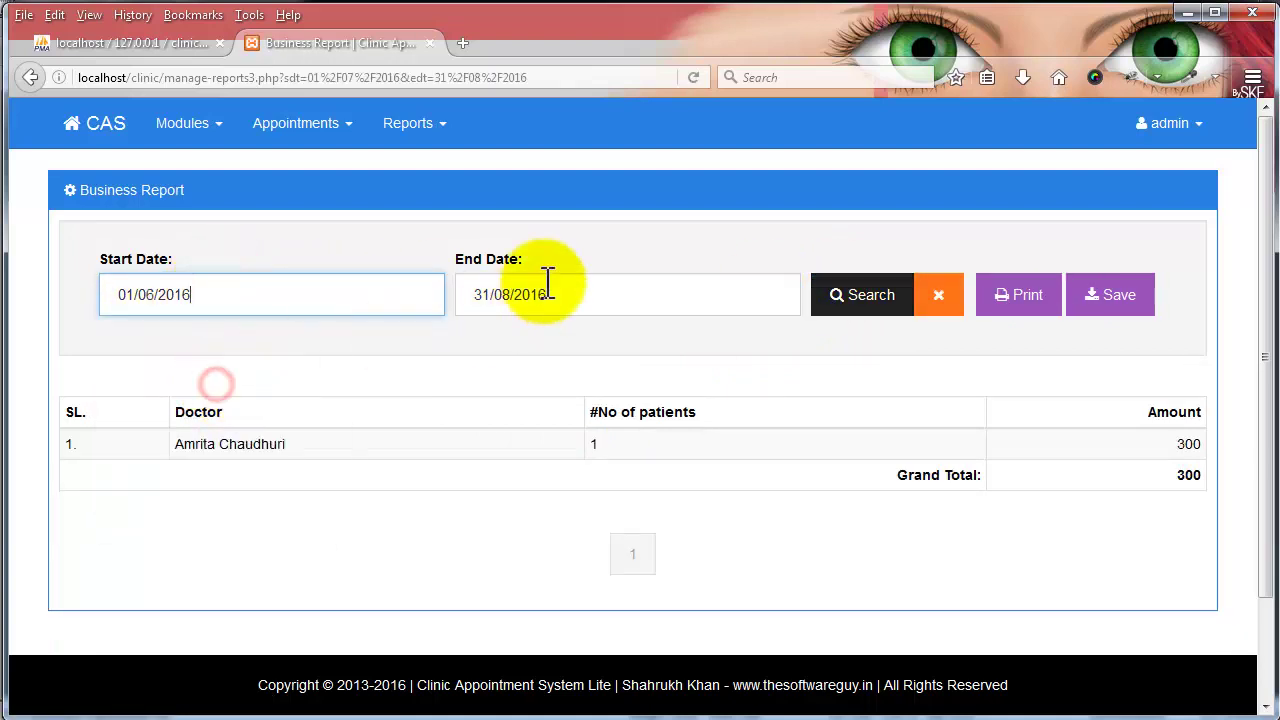
{"action": "left_click", "coordinate": [543, 290]}
{"action": "left_click", "coordinate": [467, 333]}
{"action": "left_click", "coordinate": [470, 334]}
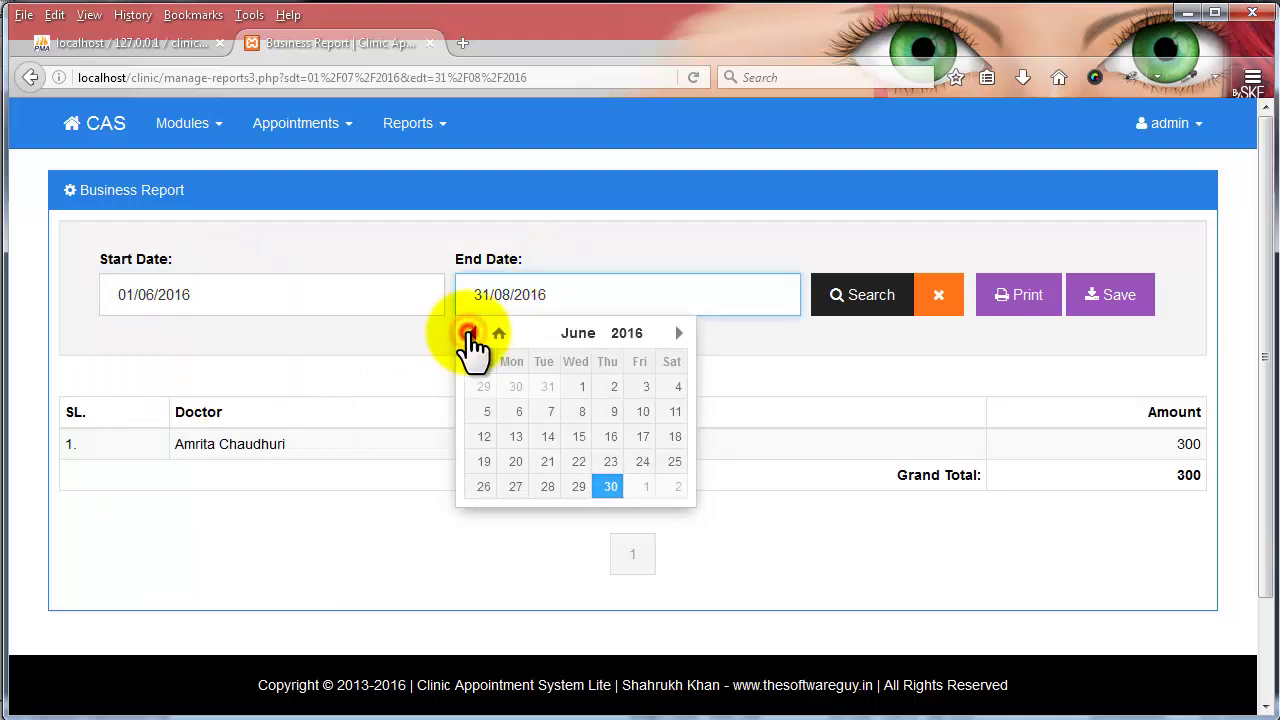
{"action": "left_click", "coordinate": [610, 487]}
{"action": "left_click", "coordinate": [868, 300]}
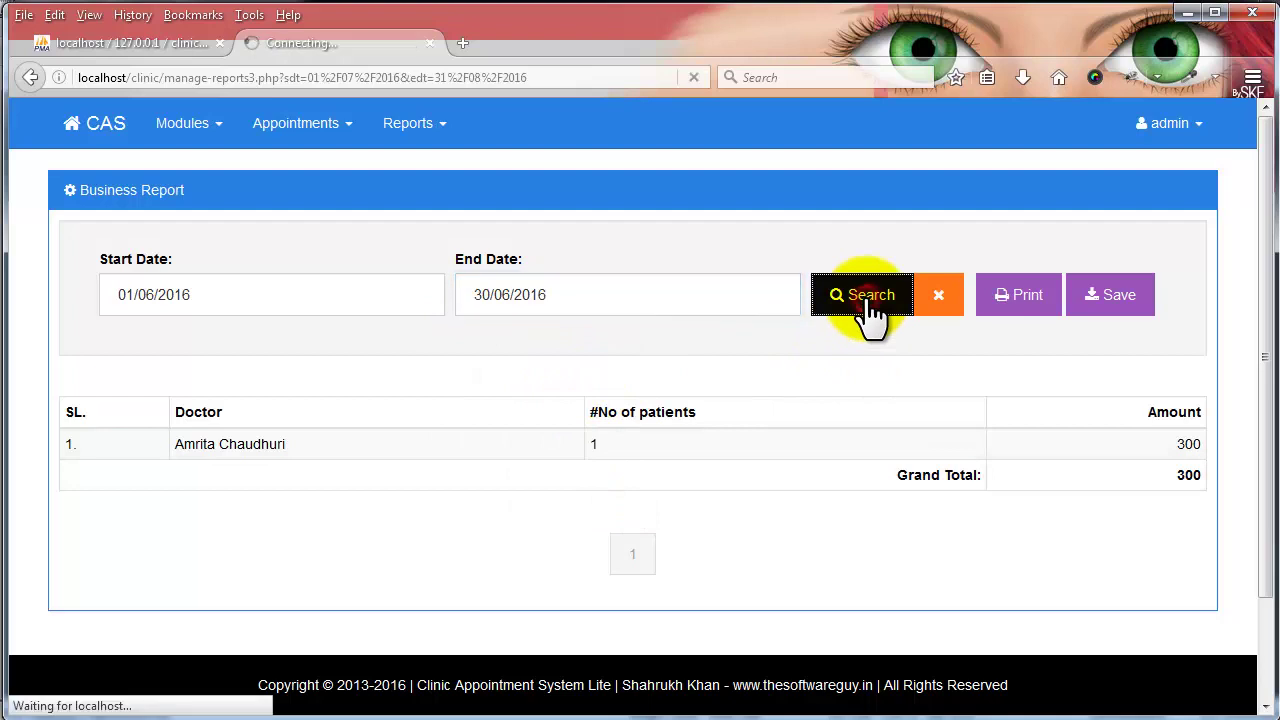
- Rerun the Business Report for 1–31 July 2016
{"action": "left_click", "coordinate": [250, 288]}
{"action": "left_click", "coordinate": [325, 334]}
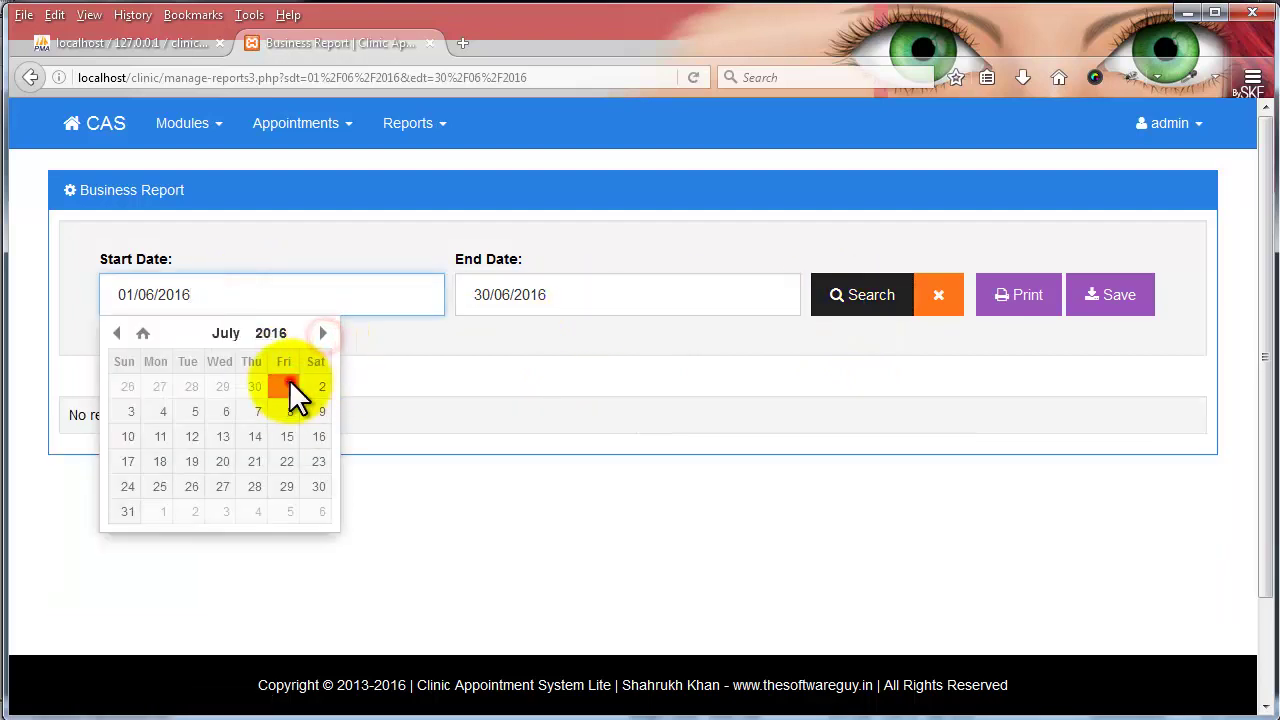
{"action": "left_click", "coordinate": [290, 386]}
{"action": "left_click", "coordinate": [586, 293]}
{"action": "left_click", "coordinate": [679, 334]}
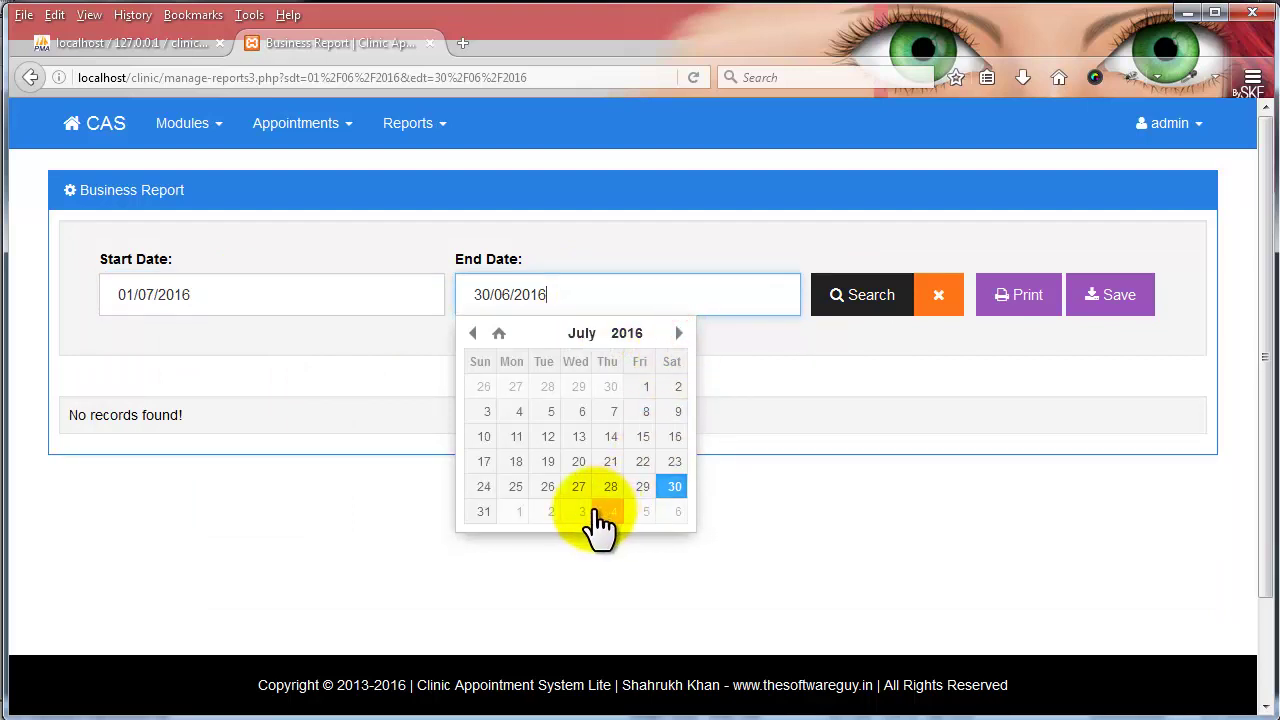
{"action": "left_click", "coordinate": [476, 512]}
{"action": "left_click", "coordinate": [858, 284]}
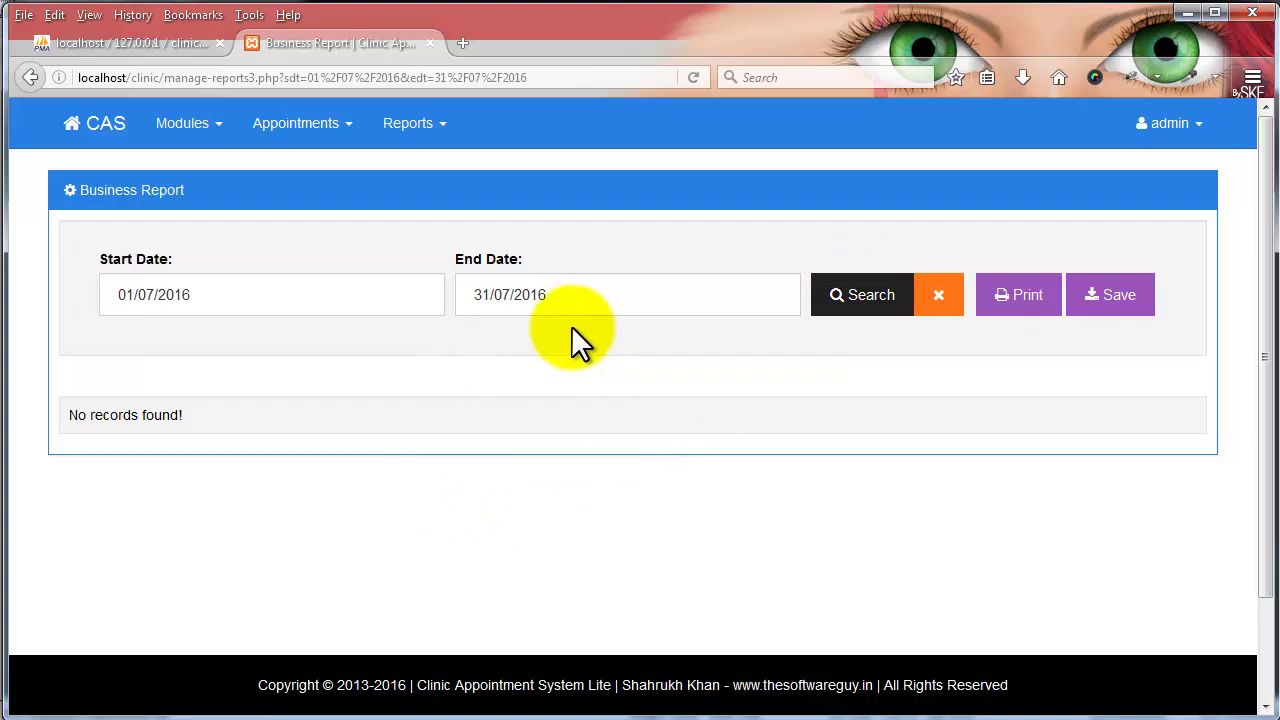
- Run the Business Report for 1–31 August 2016, then clear the date filter
{"action": "left_click", "coordinate": [246, 284]}
{"action": "left_click", "coordinate": [320, 332]}
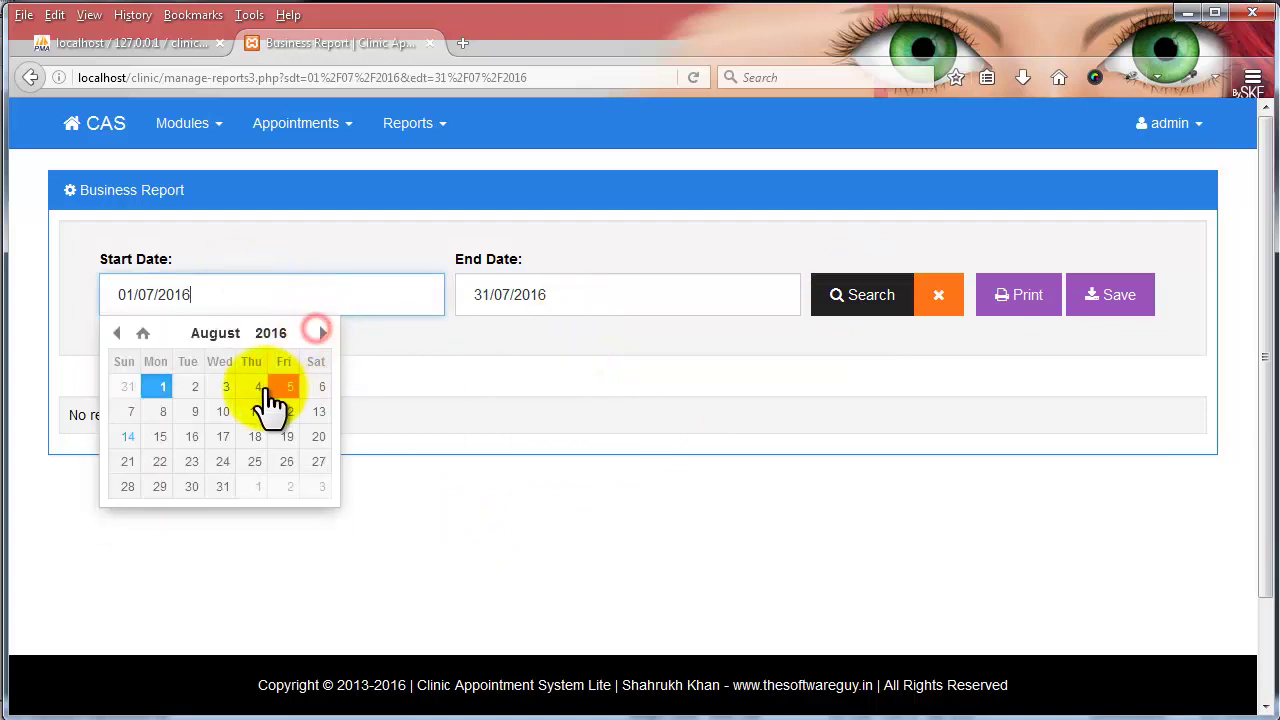
{"action": "left_click", "coordinate": [160, 388]}
{"action": "left_click", "coordinate": [605, 294]}
{"action": "left_click", "coordinate": [675, 333]}
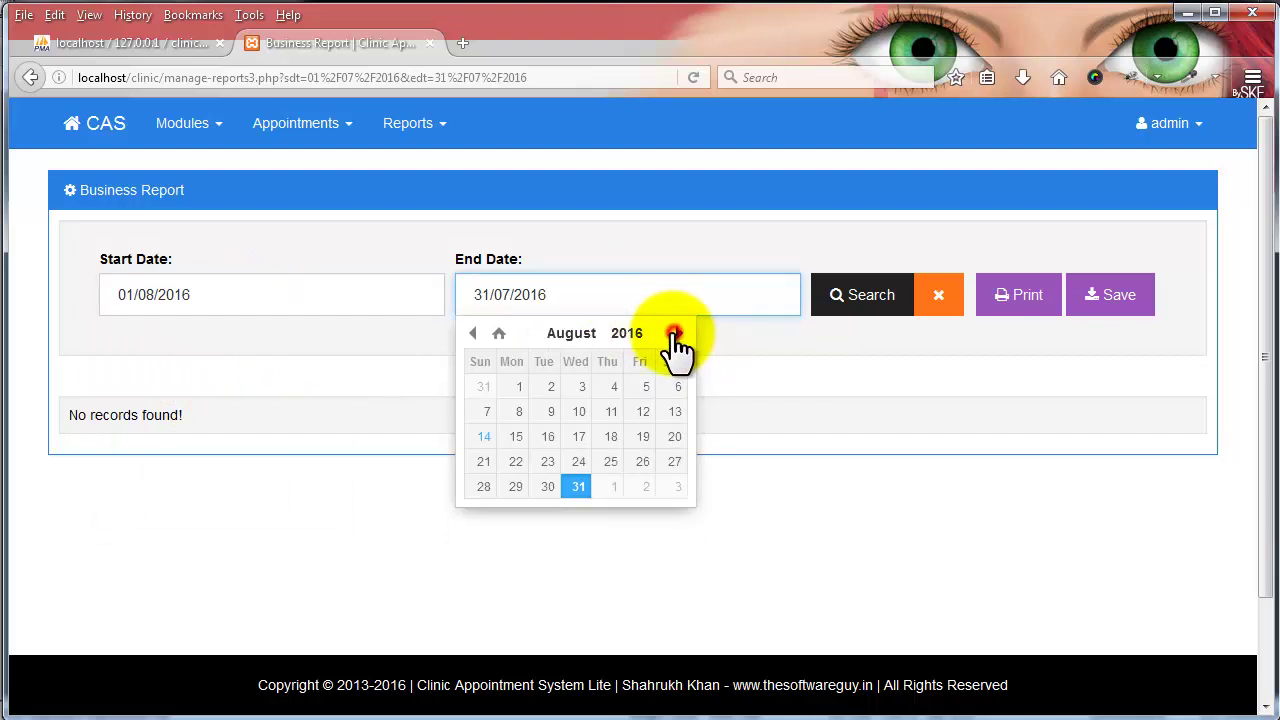
{"action": "left_click", "coordinate": [577, 486]}
{"action": "left_click", "coordinate": [884, 310]}
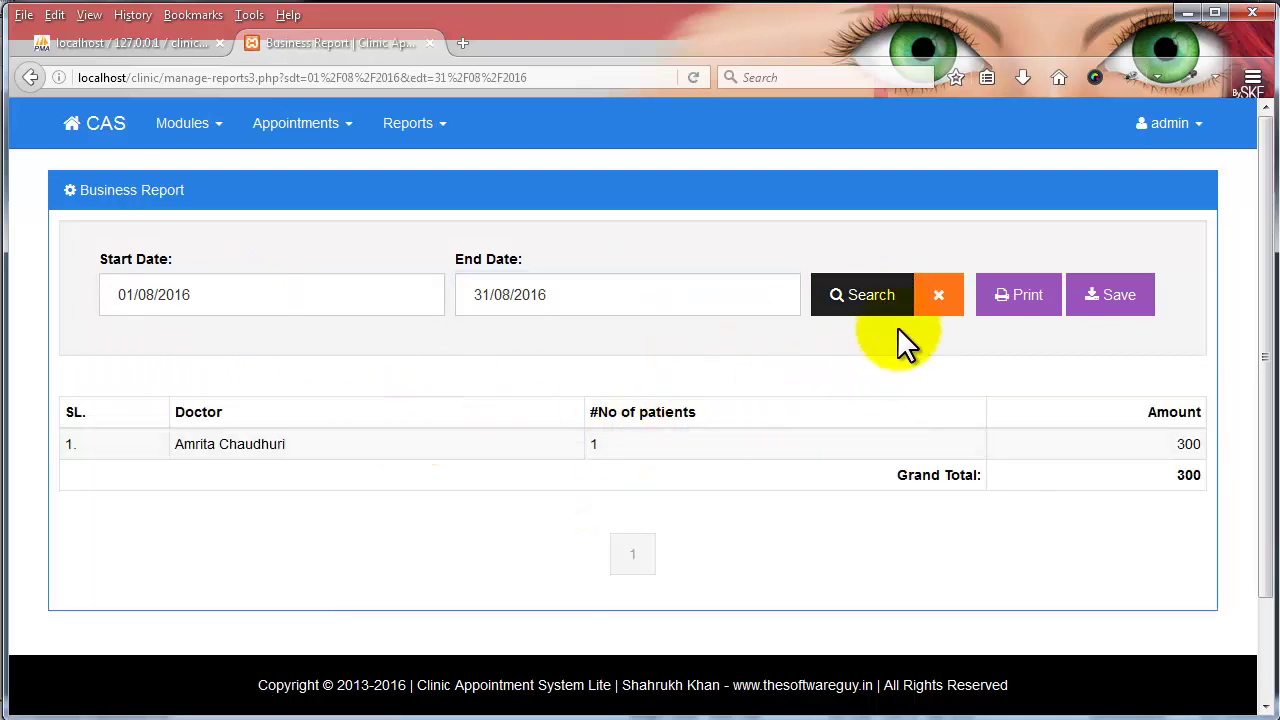
{"action": "left_click", "coordinate": [942, 302]}
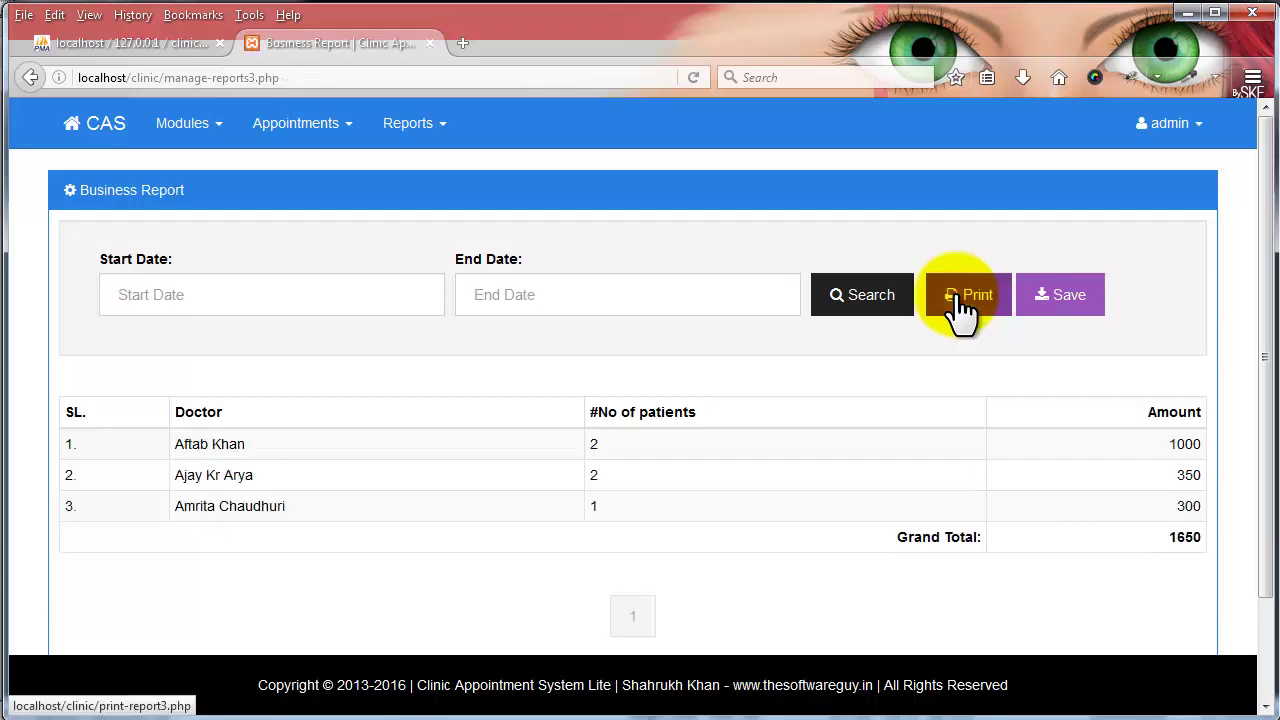
- Preview printing the Business Report, save it as a PDF and open report2(1).pdf
{"action": "left_click", "coordinate": [985, 298]}
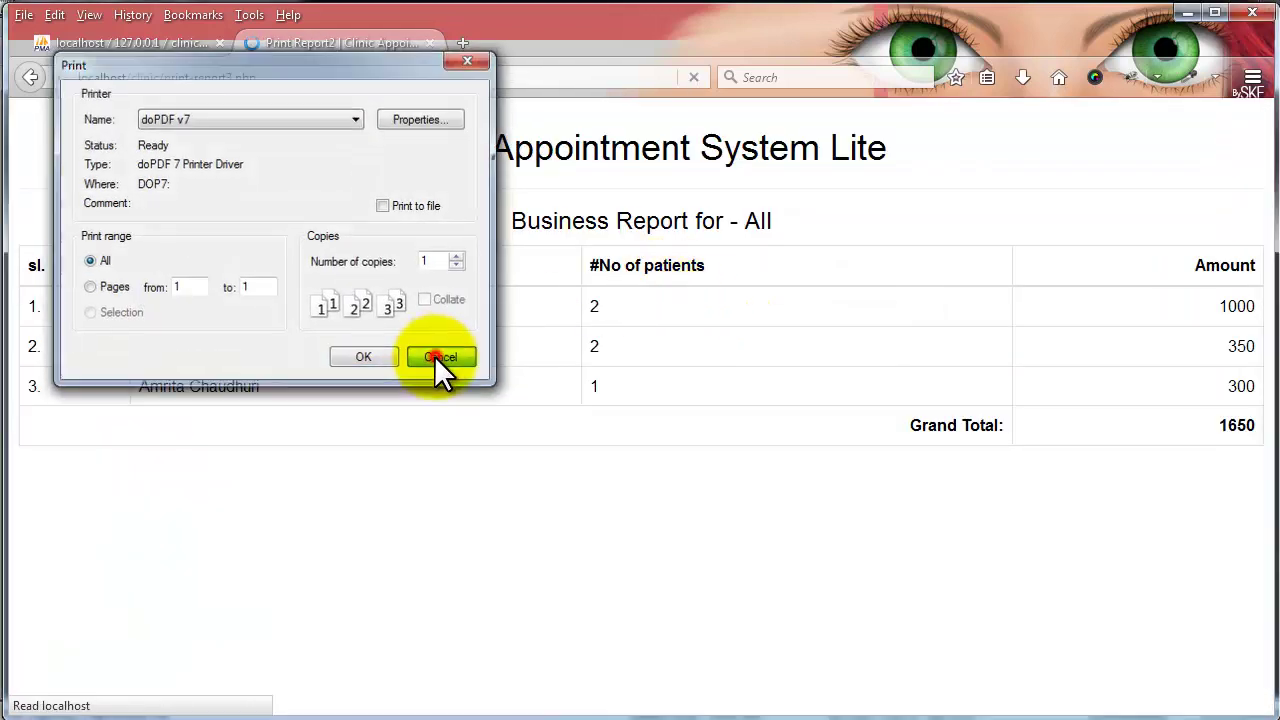
{"action": "left_click", "coordinate": [435, 356]}
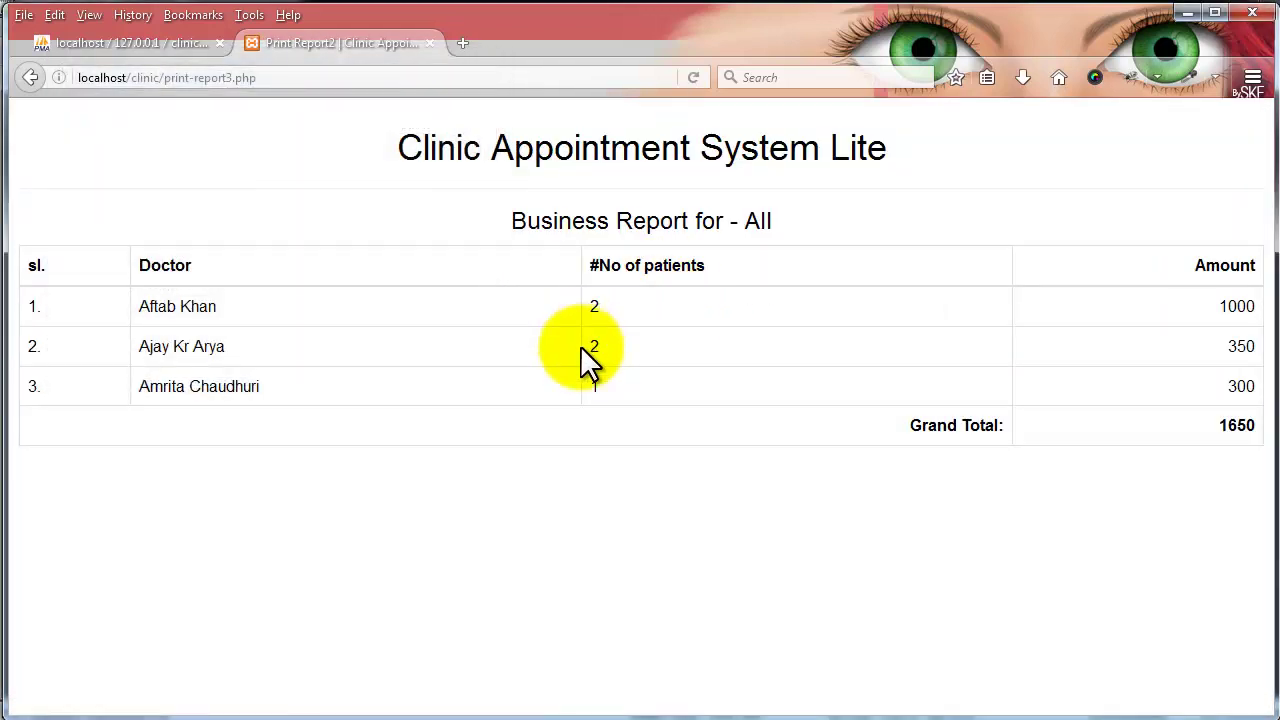
{"action": "left_click", "coordinate": [27, 80]}
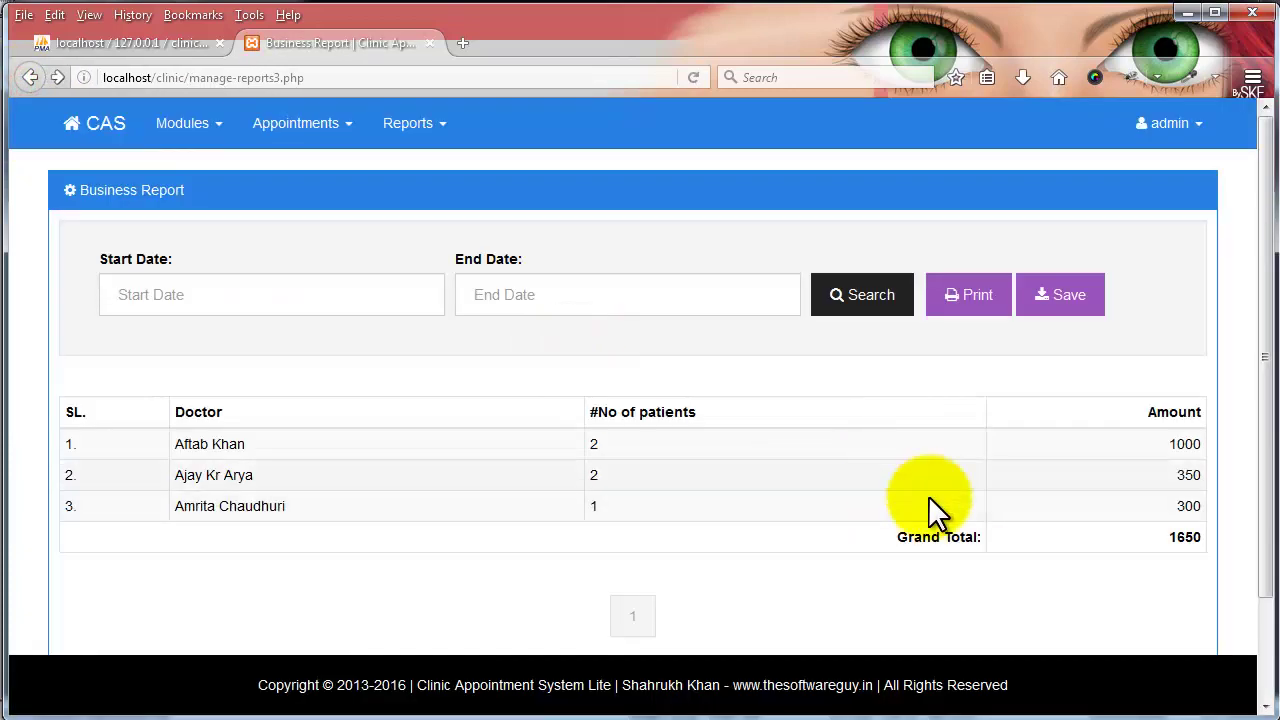
{"action": "left_click", "coordinate": [1094, 310]}
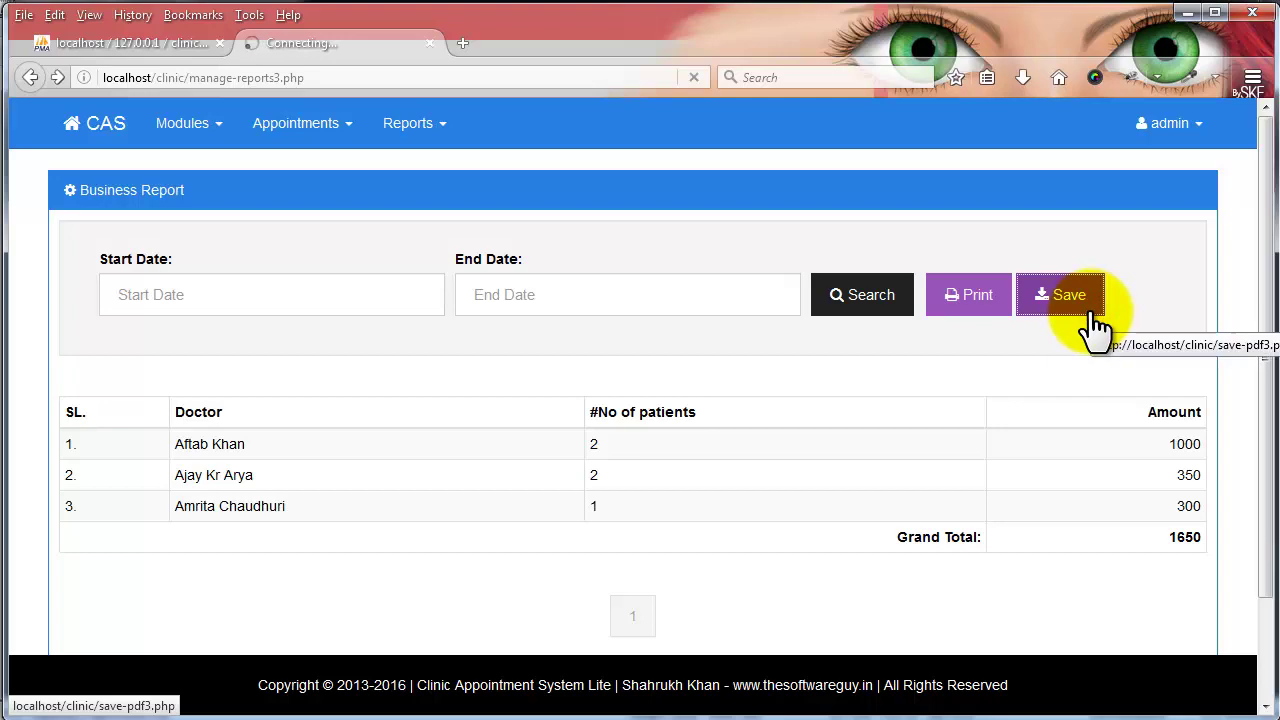
{"action": "left_click", "coordinate": [766, 488]}
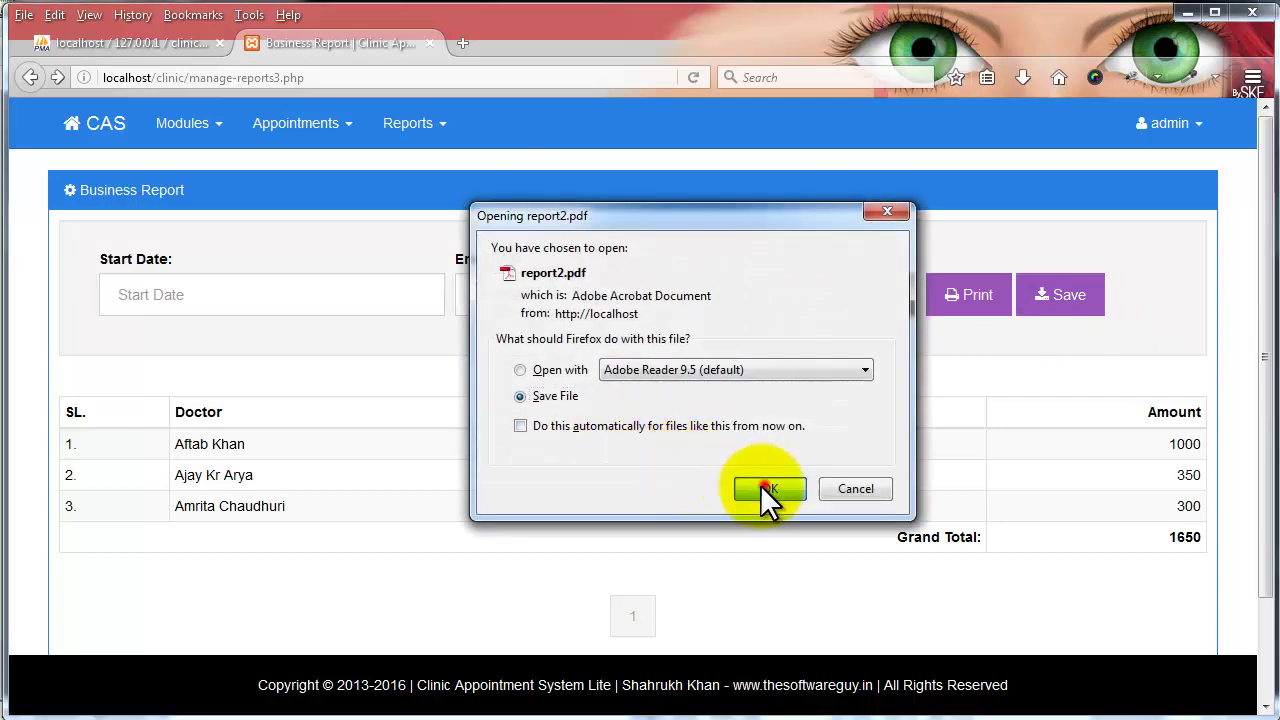
{"action": "left_click", "coordinate": [1016, 80]}
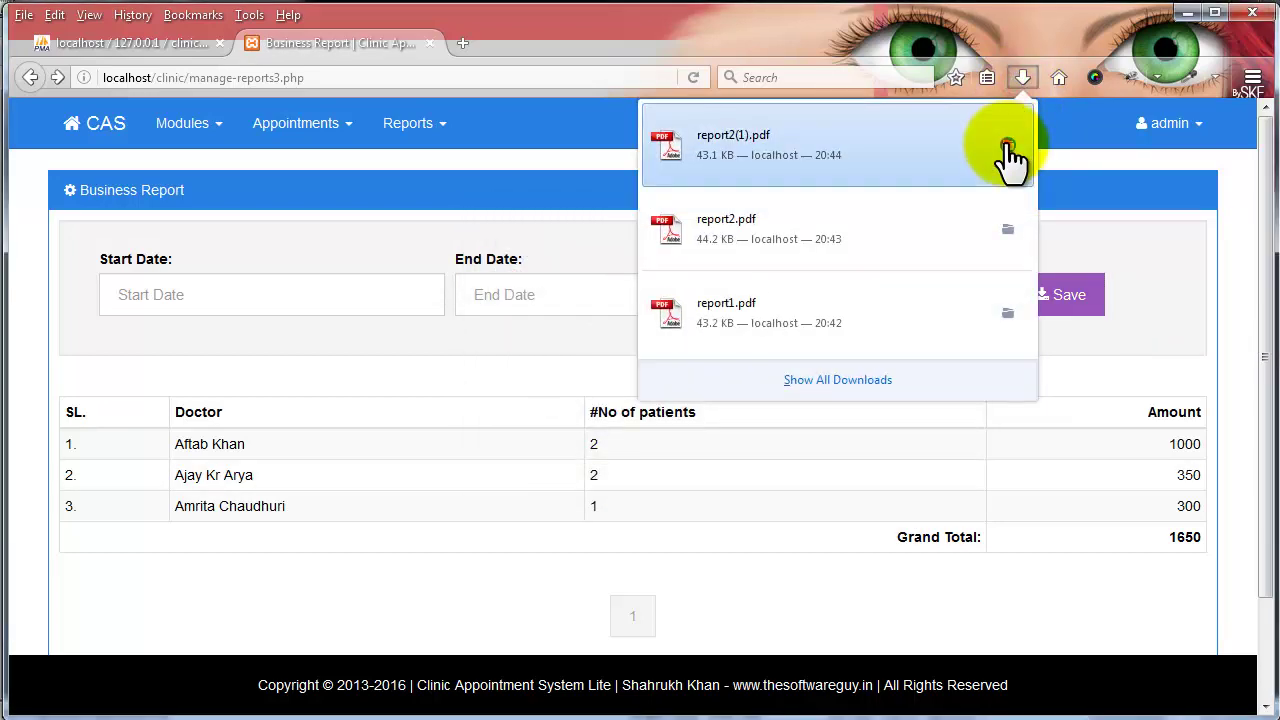
{"action": "left_click", "coordinate": [1007, 147]}
{"action": "double_click", "coordinate": [493, 155]}
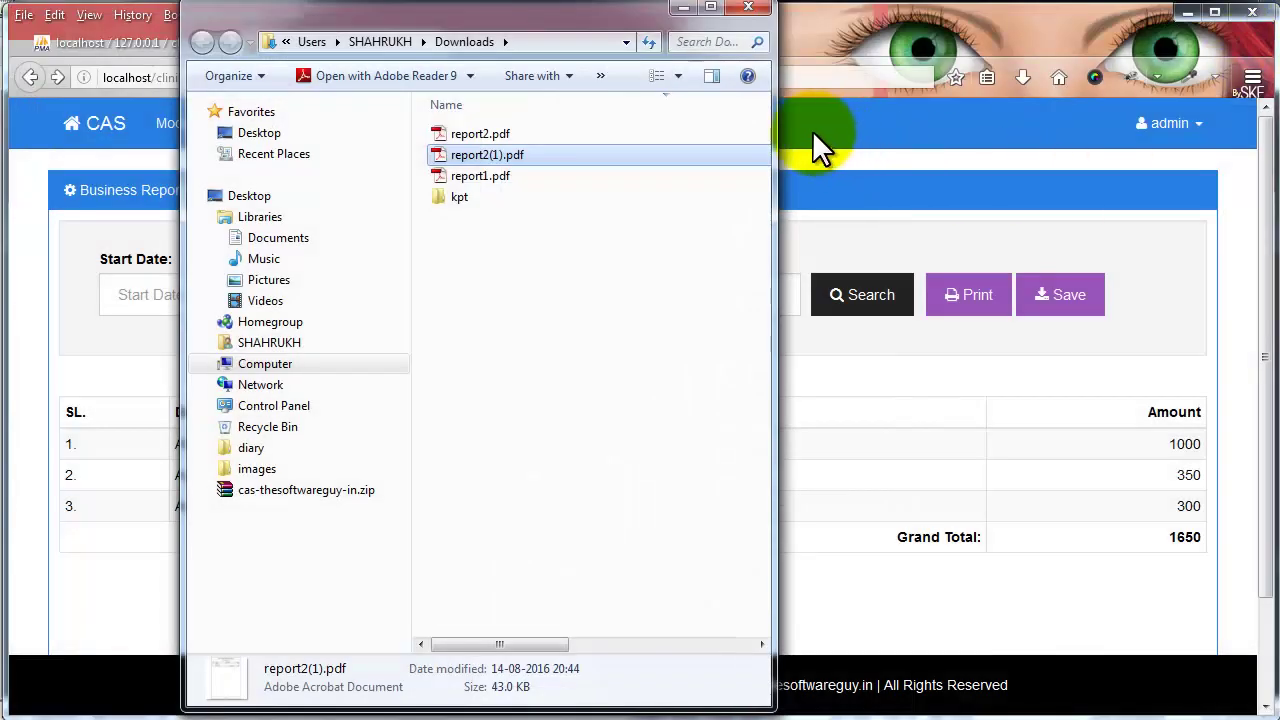
- Save the Business Report again as report2.pdf and open the new download
{"action": "left_click", "coordinate": [748, 10]}
{"action": "left_click", "coordinate": [1068, 305]}
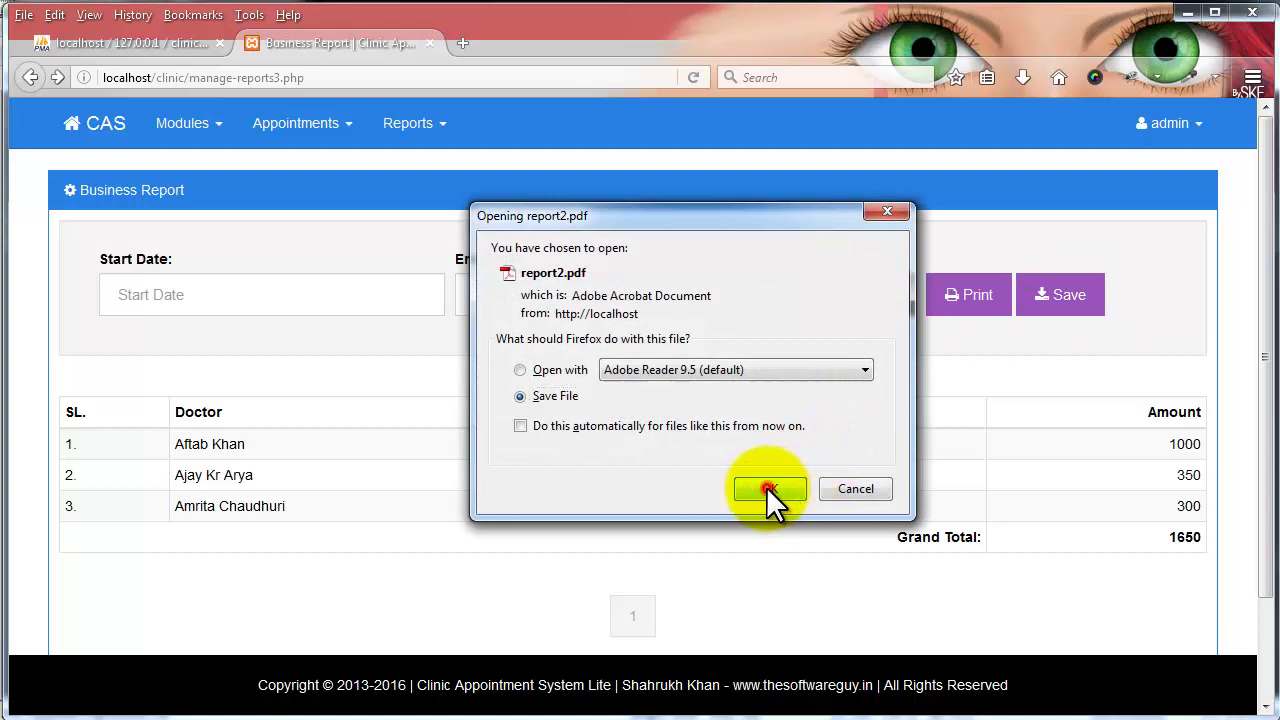
{"action": "left_click", "coordinate": [766, 486]}
{"action": "left_click", "coordinate": [1022, 77]}
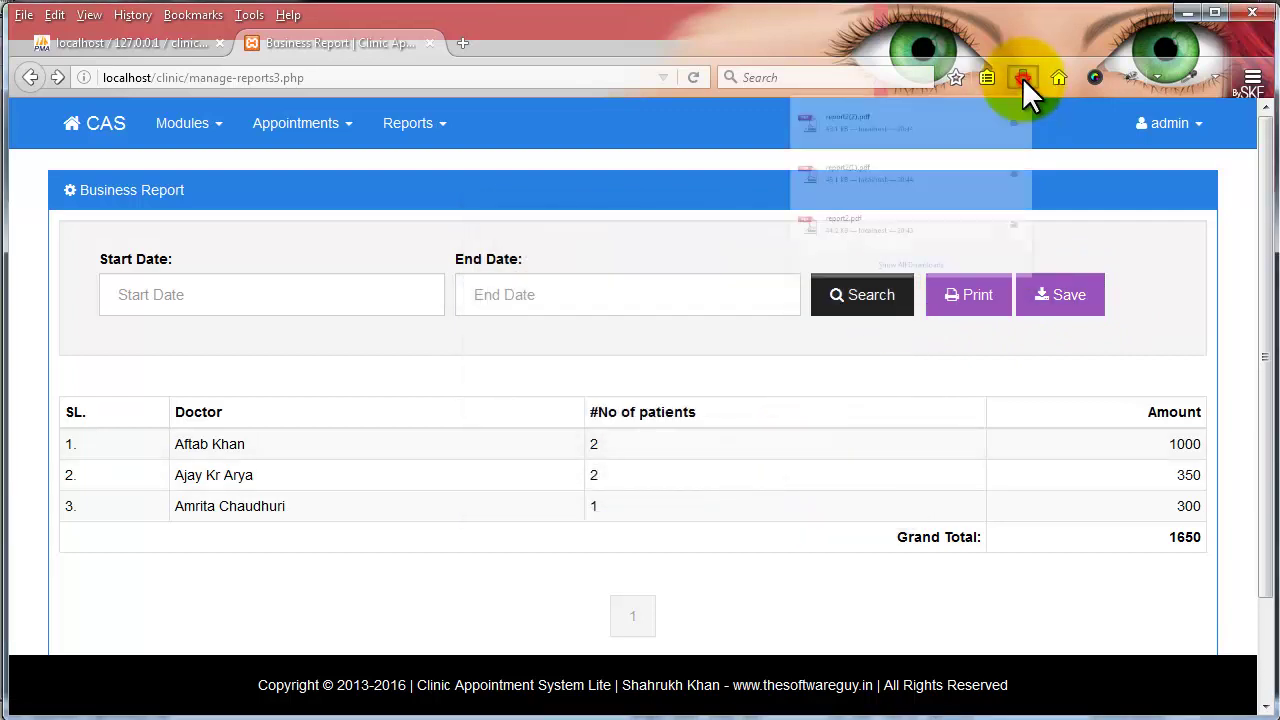
{"action": "left_click", "coordinate": [754, 150]}
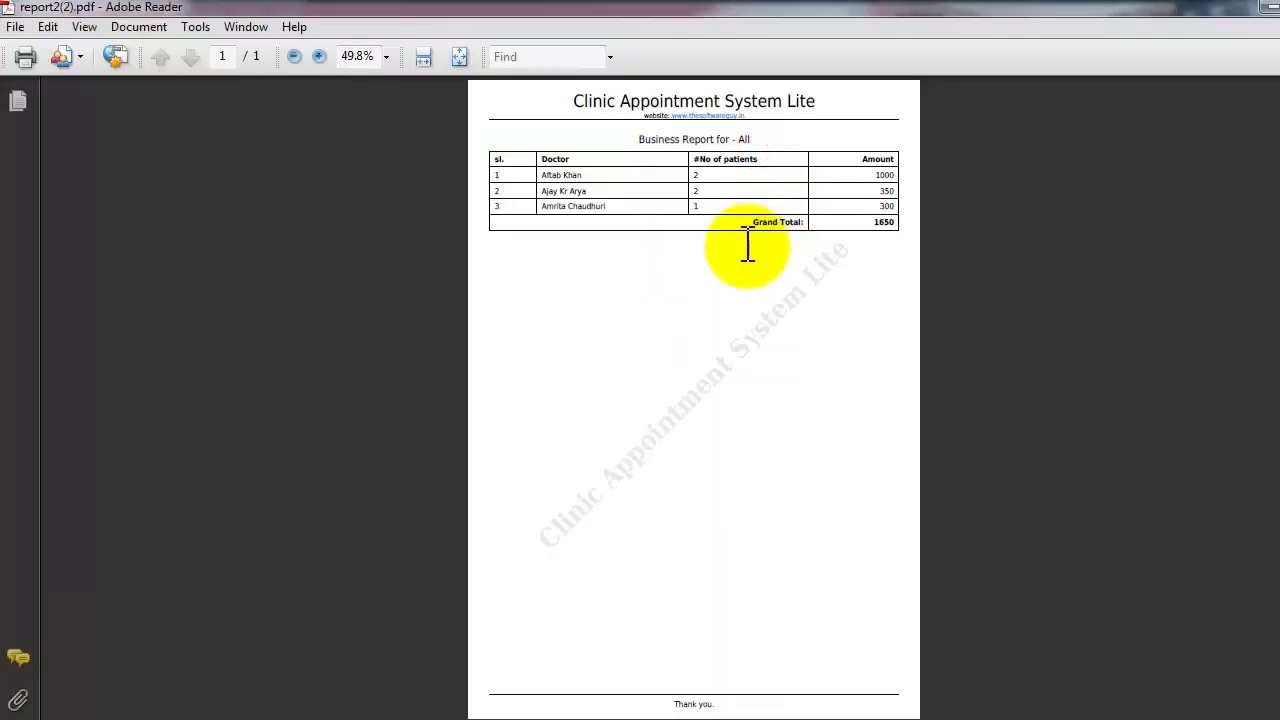
- View the Business Report PDF at 100% zoom in Adobe Reader
{"action": "left_click", "coordinate": [385, 57]}
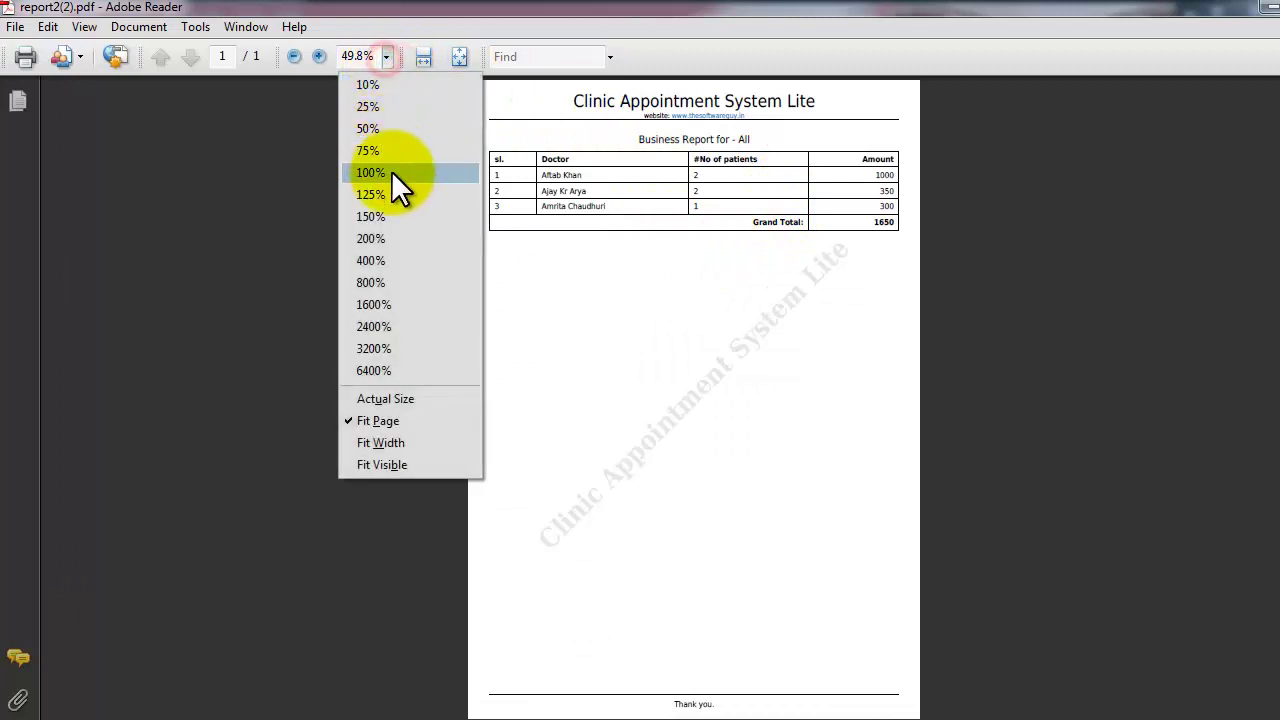
{"action": "left_click", "coordinate": [391, 170]}
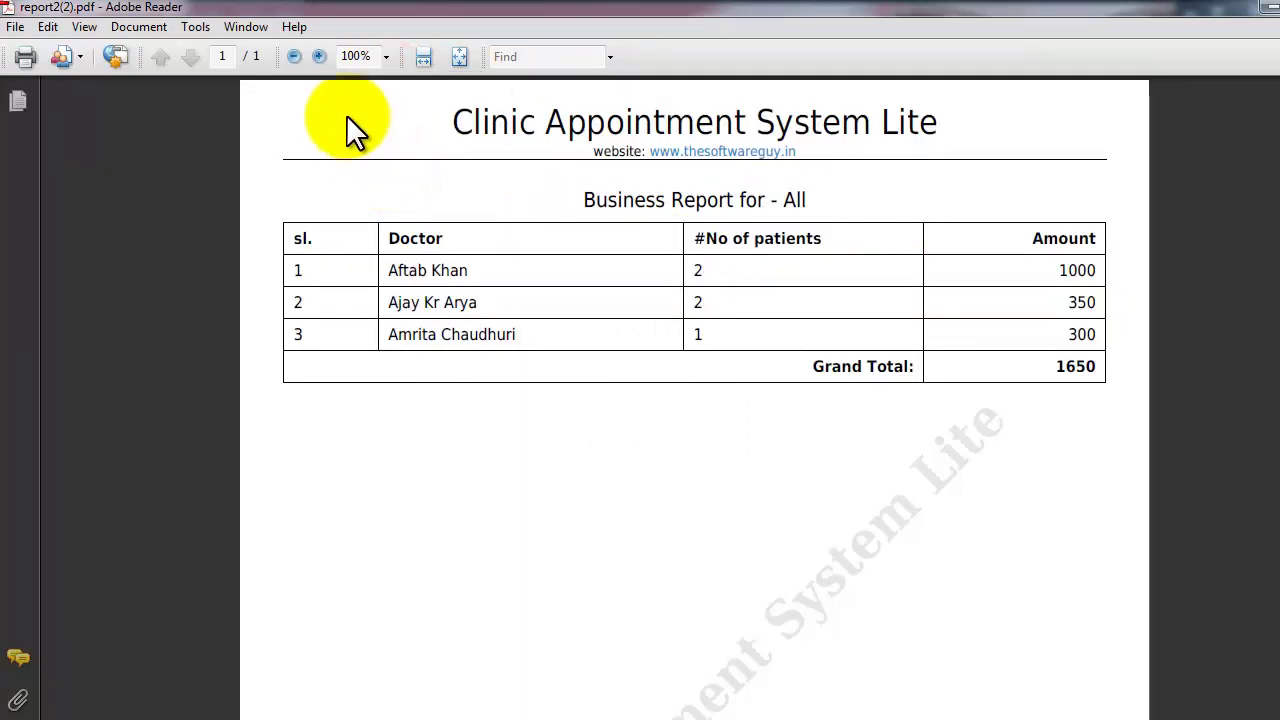
{"action": "left_click", "coordinate": [385, 57]}
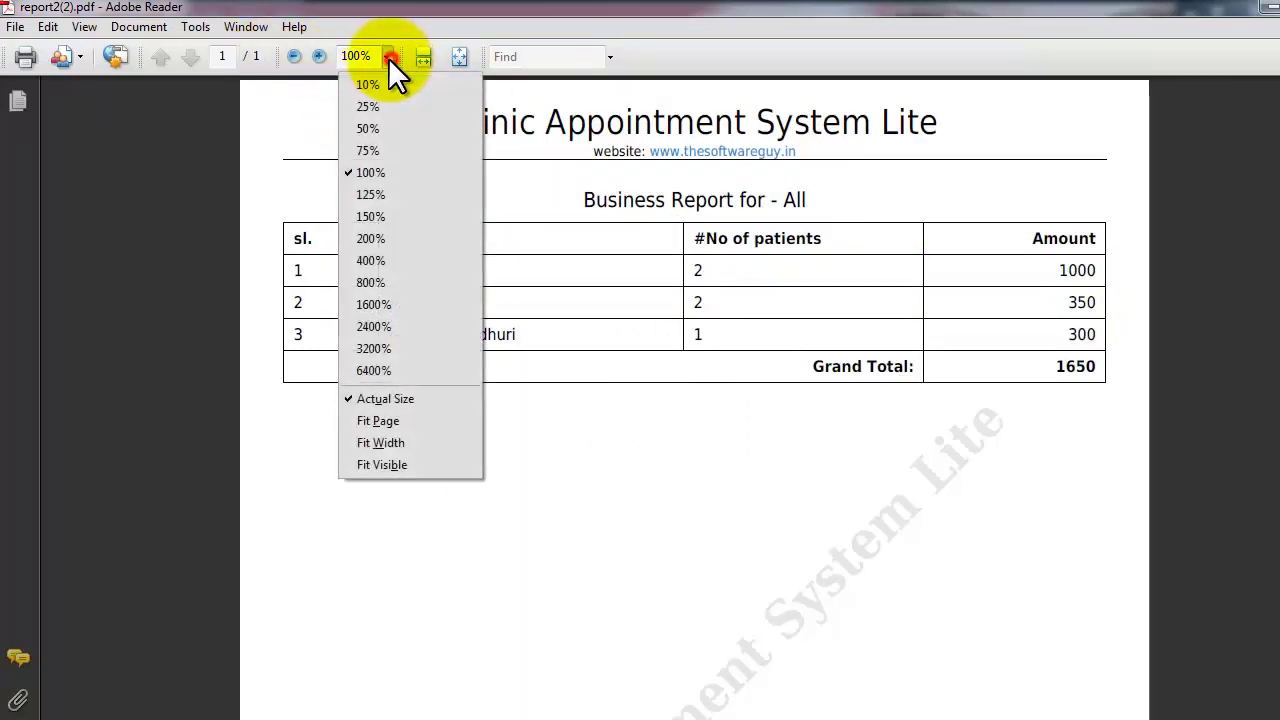
{"action": "left_click", "coordinate": [745, 300]}
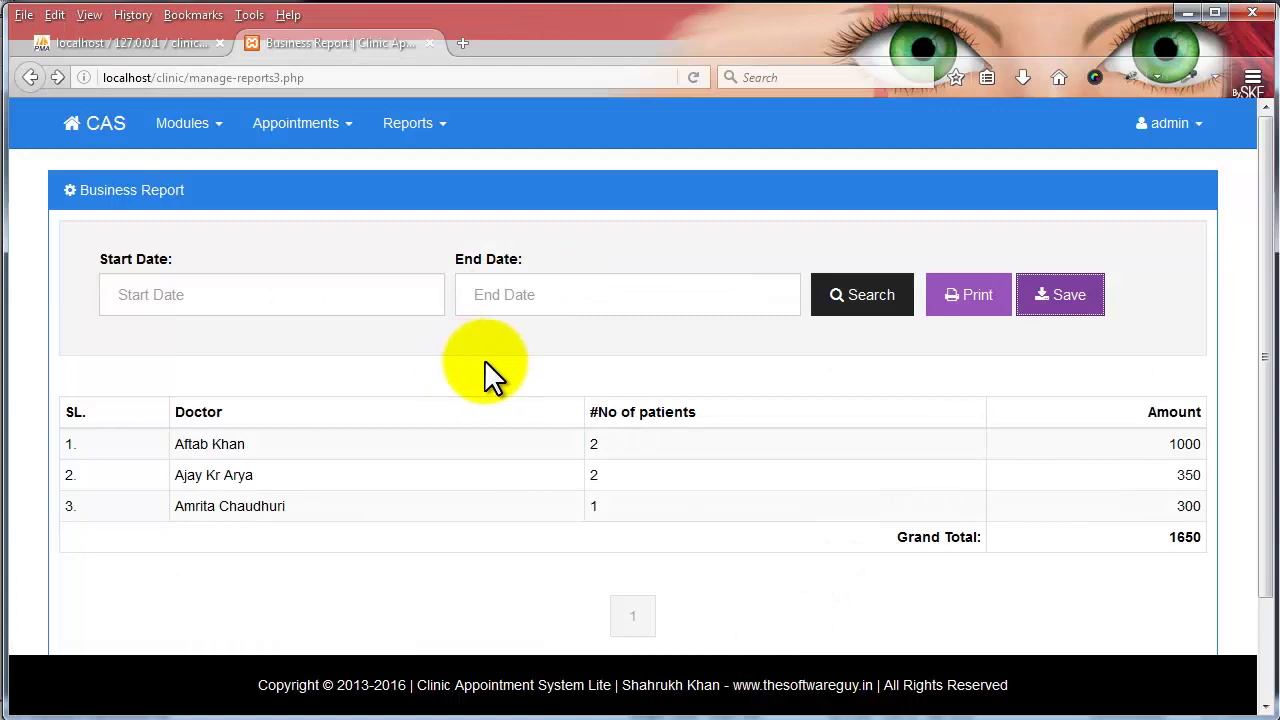
- Go to the dashboard and switch to the 360×640 phone preview with Ctrl+Shift+M
{"action": "left_click", "coordinate": [120, 132]}
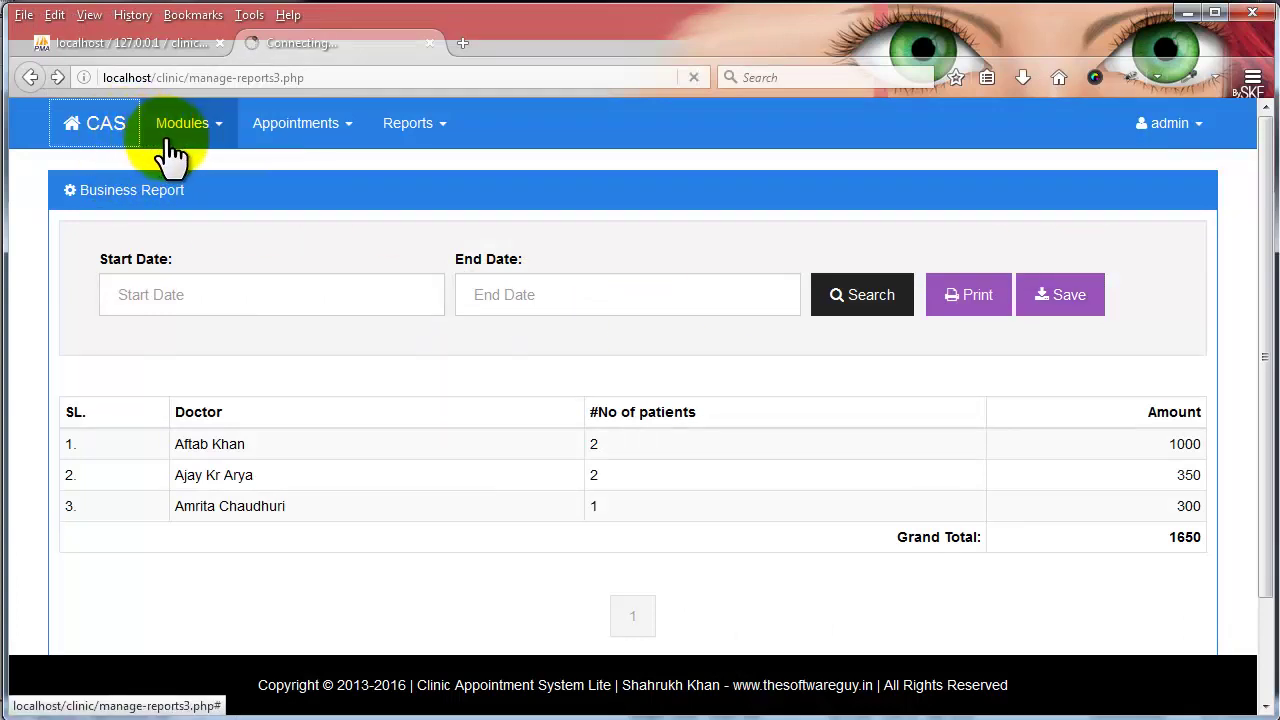
{"action": "left_click", "coordinate": [100, 130]}
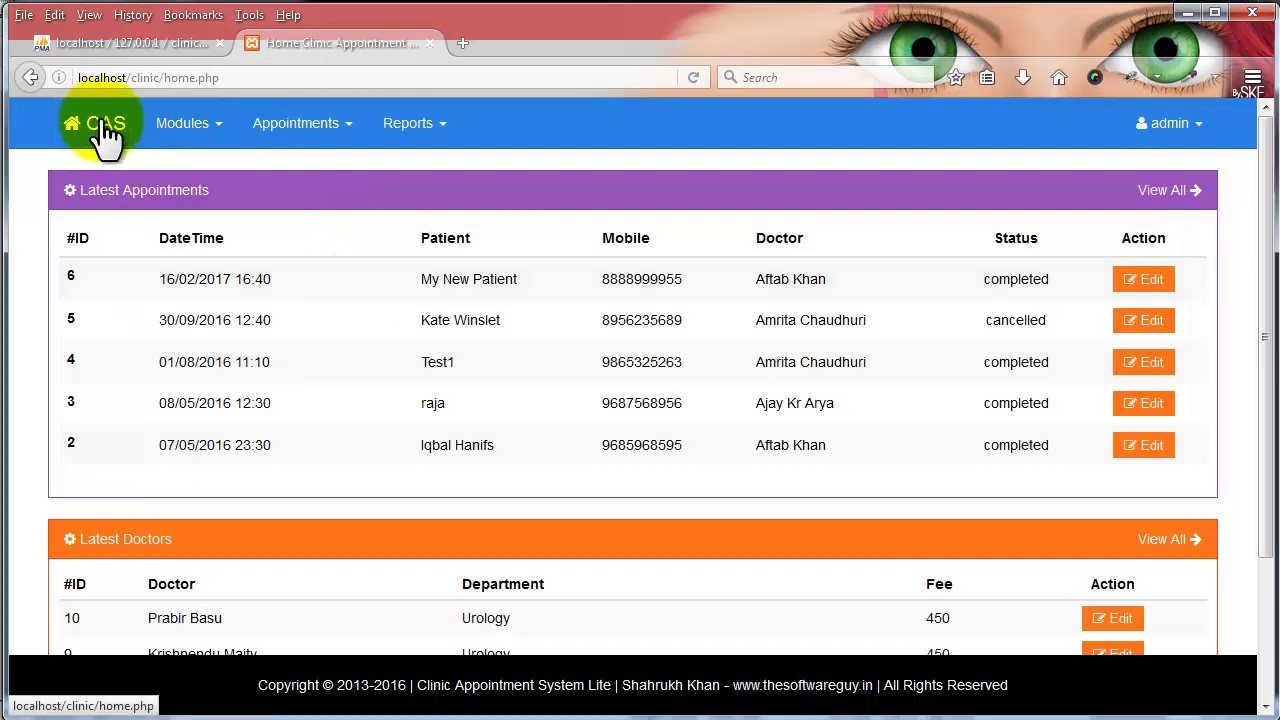
{"action": "key", "text": "ctrl+shift+m"}
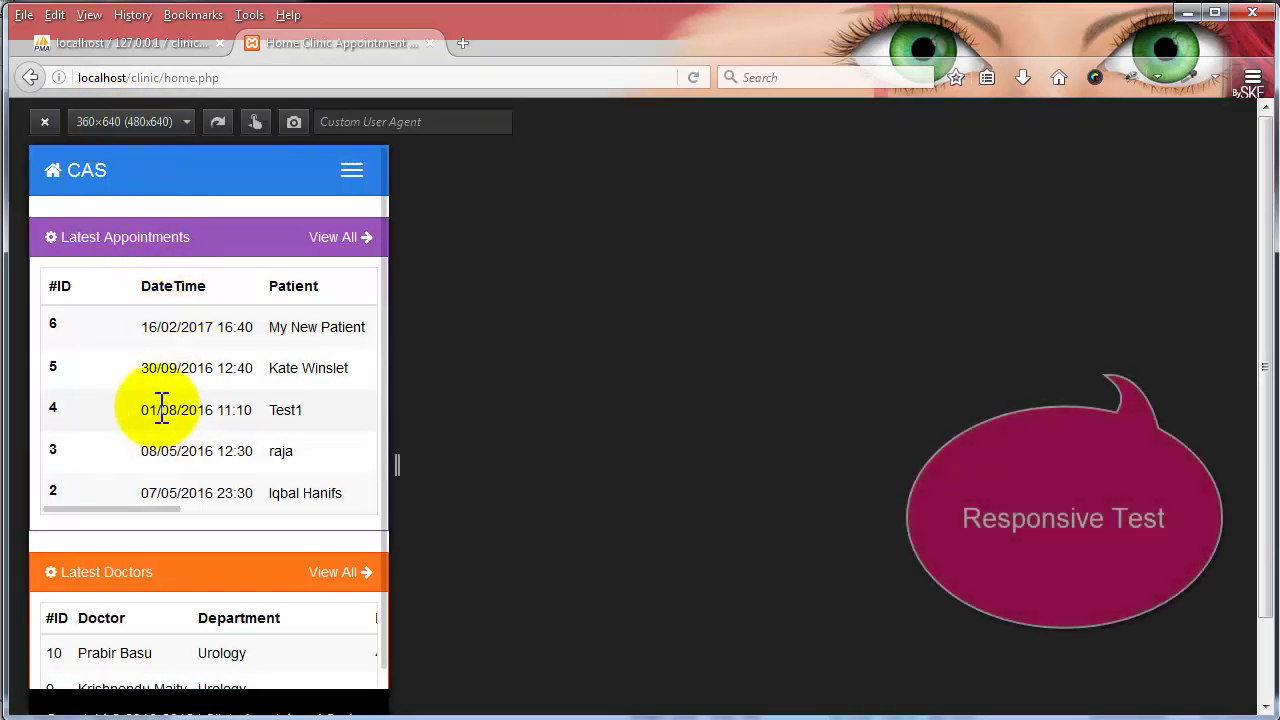
{"action": "scroll", "coordinate": [350, 300], "scroll_direction": "down", "scroll_amount": 2}
{"action": "scroll", "coordinate": [345, 250], "scroll_direction": "up", "scroll_amount": 2}
- Expand the hamburger menu, open and close the Modules, Appointments, Reports and admin submenus, then collapse it
{"action": "left_click", "coordinate": [351, 175]}
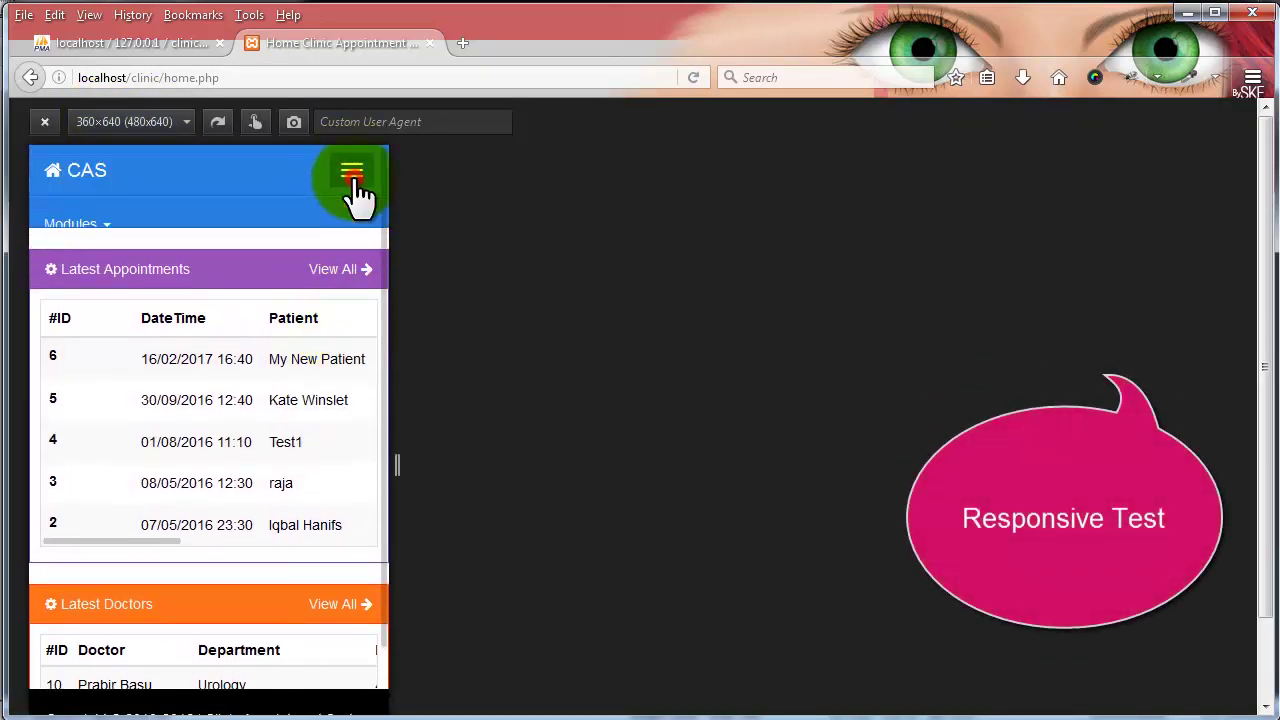
{"action": "left_click", "coordinate": [242, 226]}
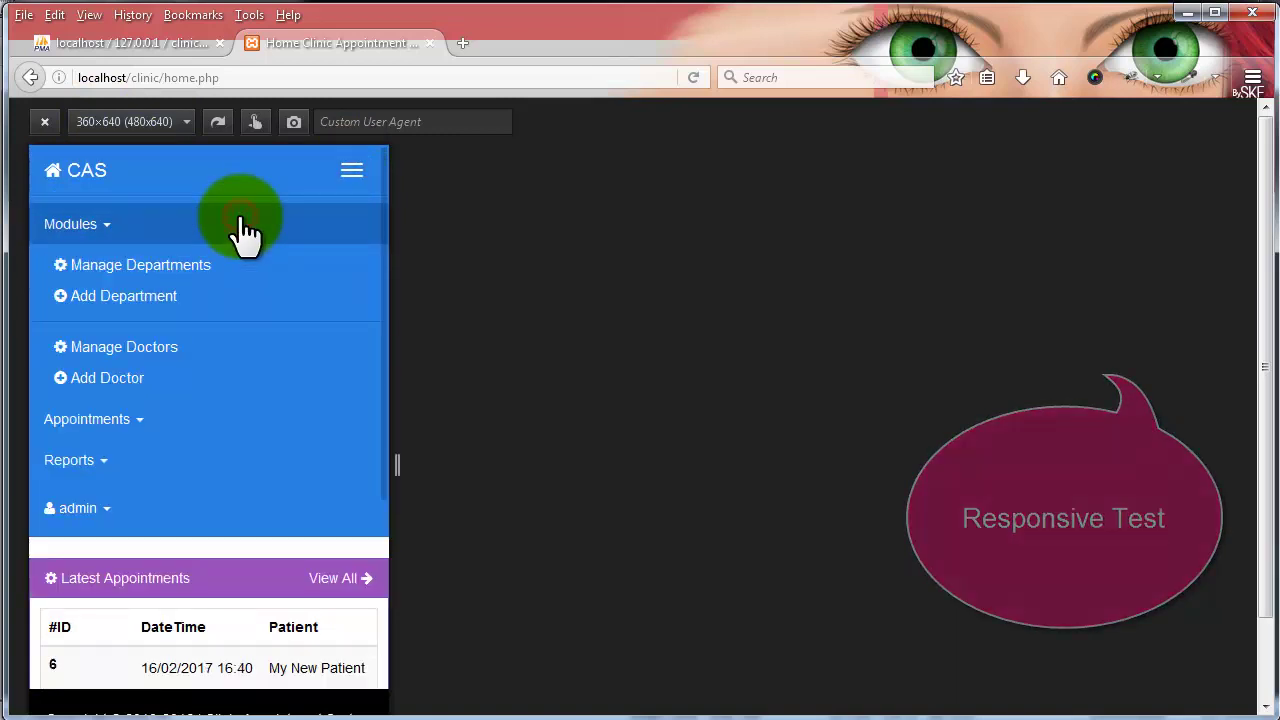
{"action": "left_click", "coordinate": [240, 228]}
{"action": "left_click", "coordinate": [222, 265]}
{"action": "left_click", "coordinate": [222, 265]}
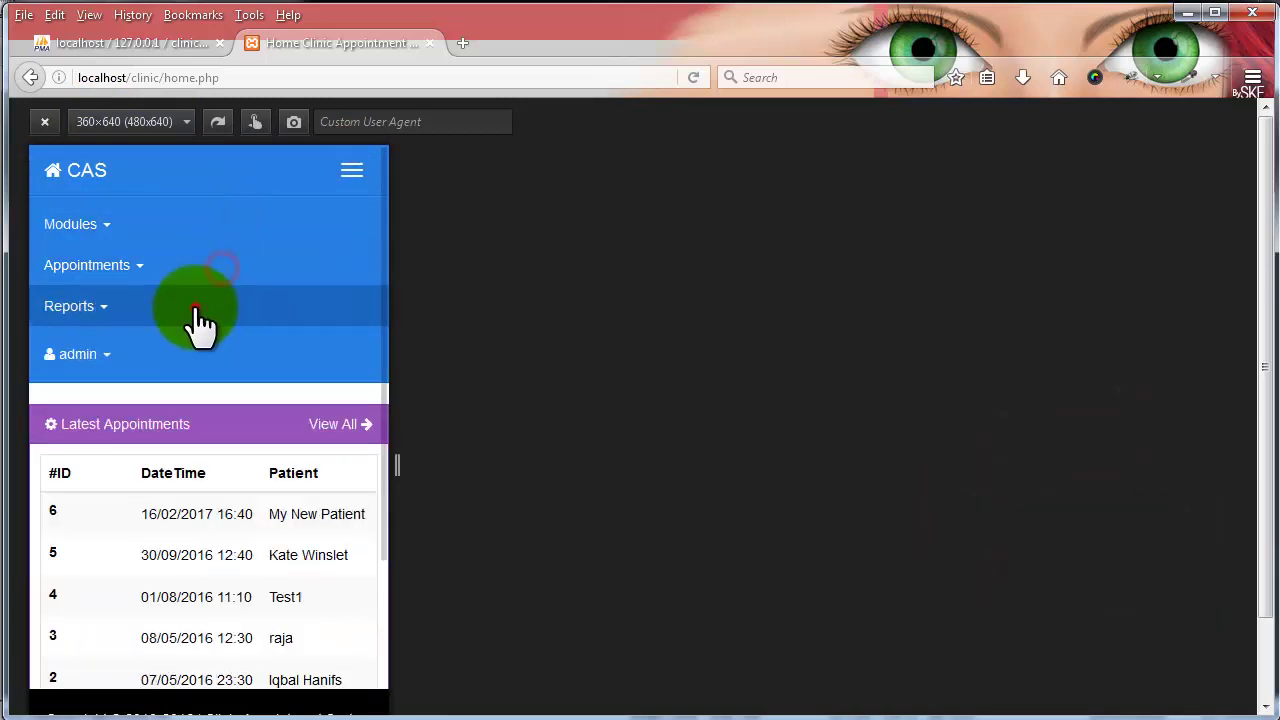
{"action": "left_click", "coordinate": [198, 312]}
{"action": "left_click", "coordinate": [196, 310]}
{"action": "left_click", "coordinate": [140, 370]}
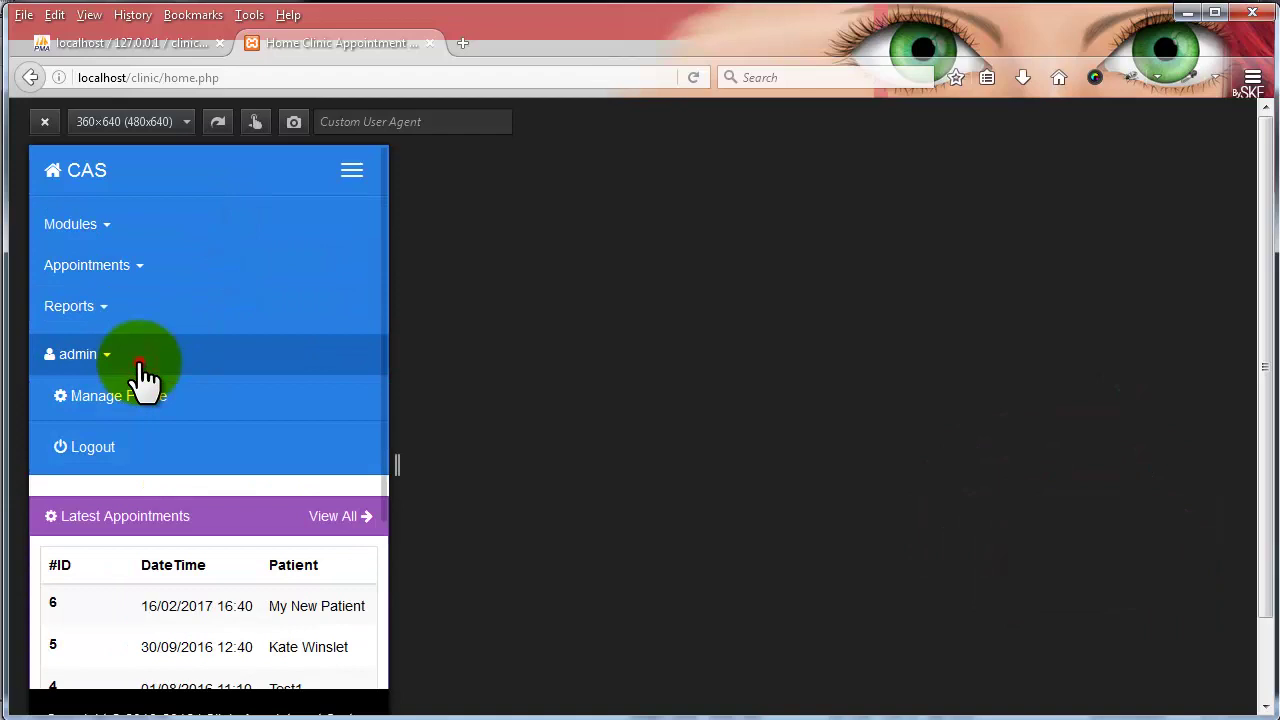
{"action": "left_click", "coordinate": [140, 366]}
{"action": "left_click", "coordinate": [142, 314]}
{"action": "left_click", "coordinate": [142, 314]}
{"action": "left_click", "coordinate": [172, 268]}
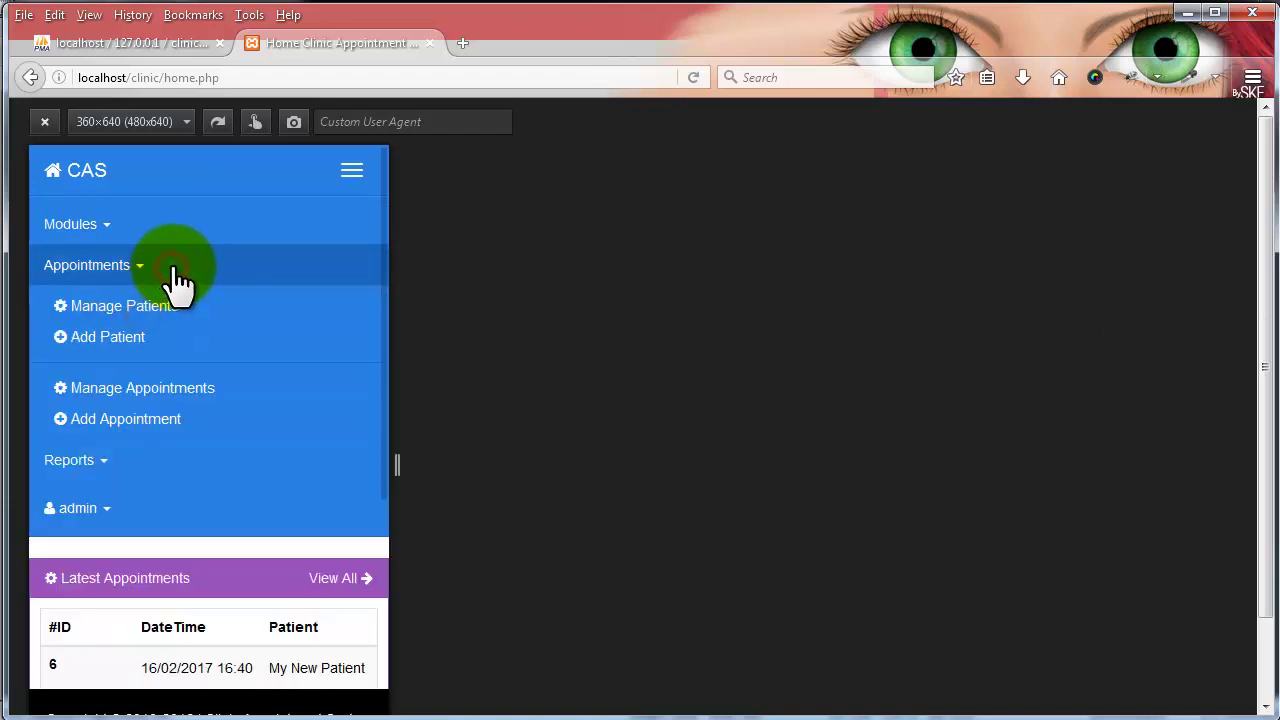
{"action": "left_click", "coordinate": [174, 270]}
{"action": "left_click", "coordinate": [143, 224]}
{"action": "left_click", "coordinate": [143, 224]}
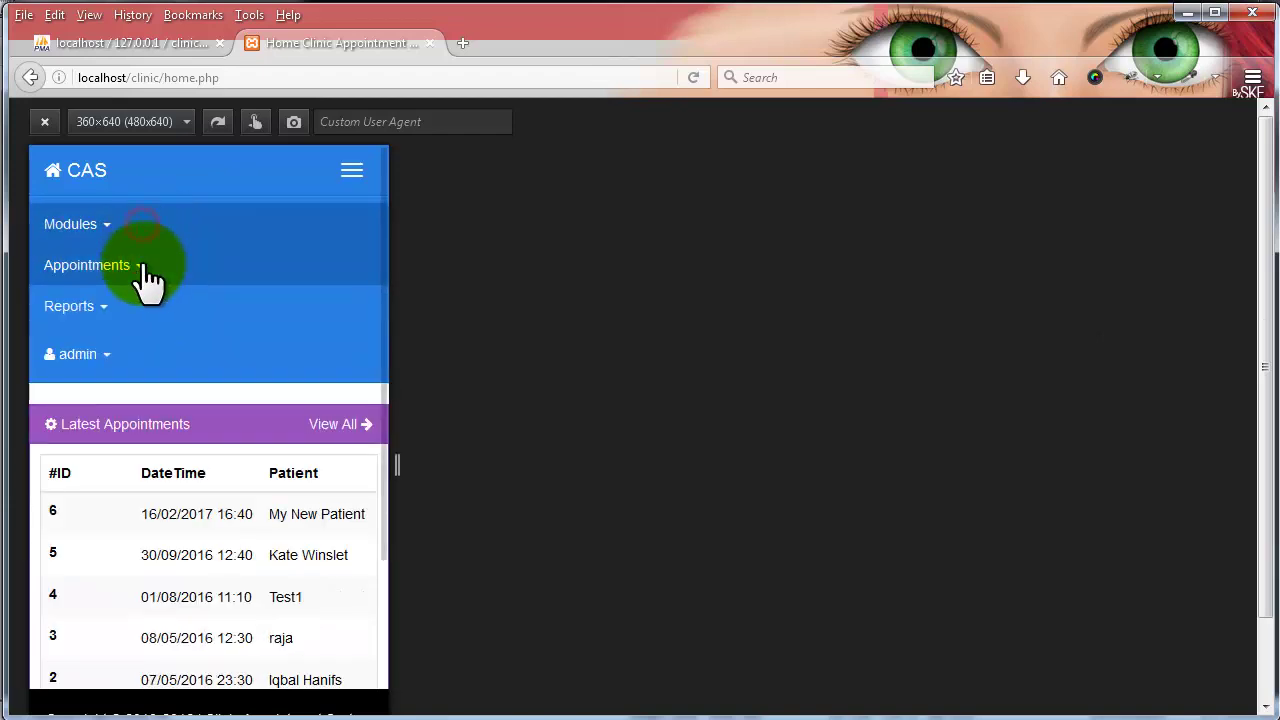
{"action": "left_click", "coordinate": [336, 180]}
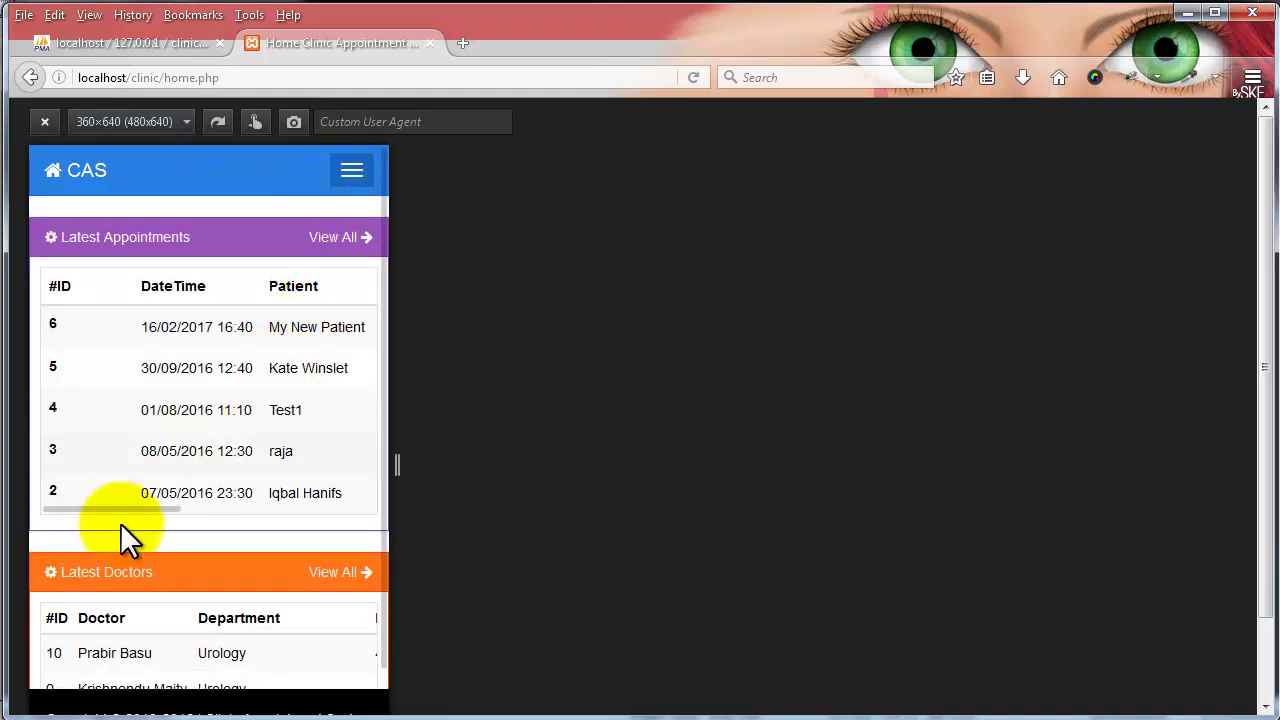
- Swipe and scroll through the dashboard's stacked appointment and doctor tables at phone size
{"action": "left_click_drag", "start_coordinate": [123, 507], "coordinate": [90, 508]}
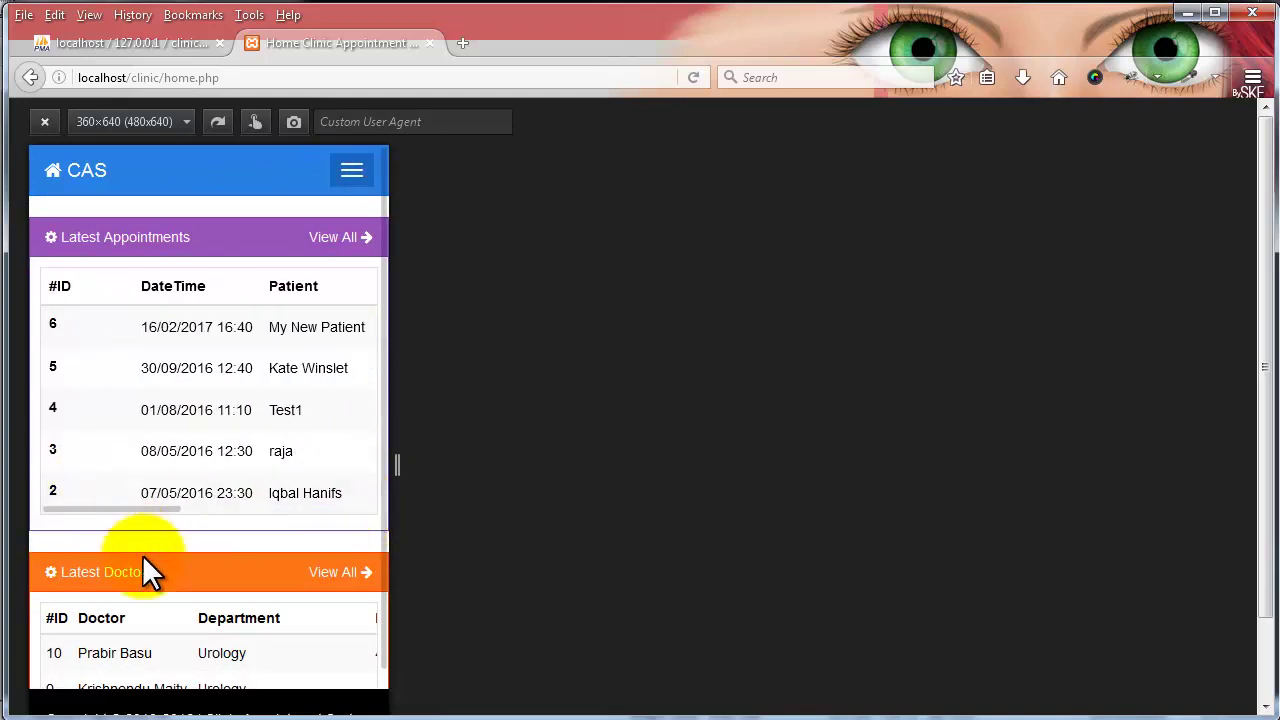
{"action": "scroll", "coordinate": [150, 590], "scroll_direction": "down", "scroll_amount": 4}
{"action": "left_click_drag", "start_coordinate": [152, 592], "coordinate": [107, 586]}
{"action": "scroll", "coordinate": [252, 472], "scroll_direction": "up", "scroll_amount": 3}
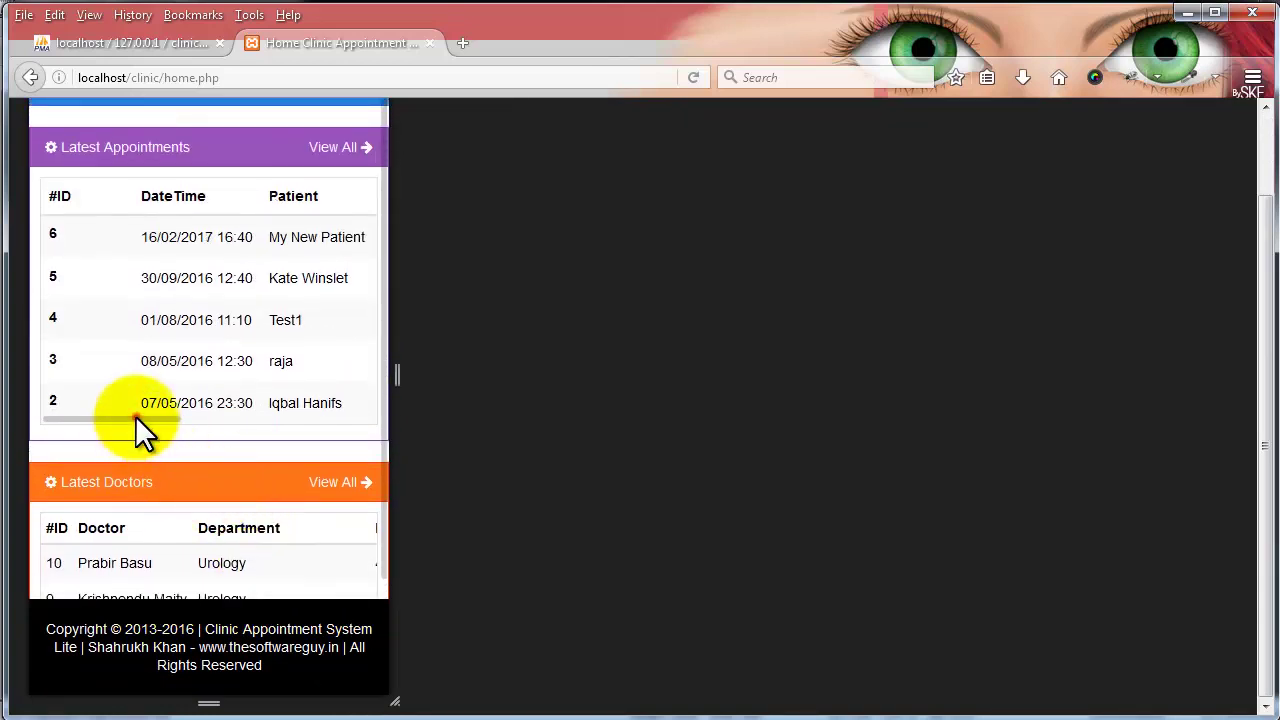
{"action": "left_click_drag", "start_coordinate": [135, 415], "coordinate": [366, 420]}
- Open appointment 6's edit form at phone size and scroll through it
{"action": "left_click", "coordinate": [343, 237]}
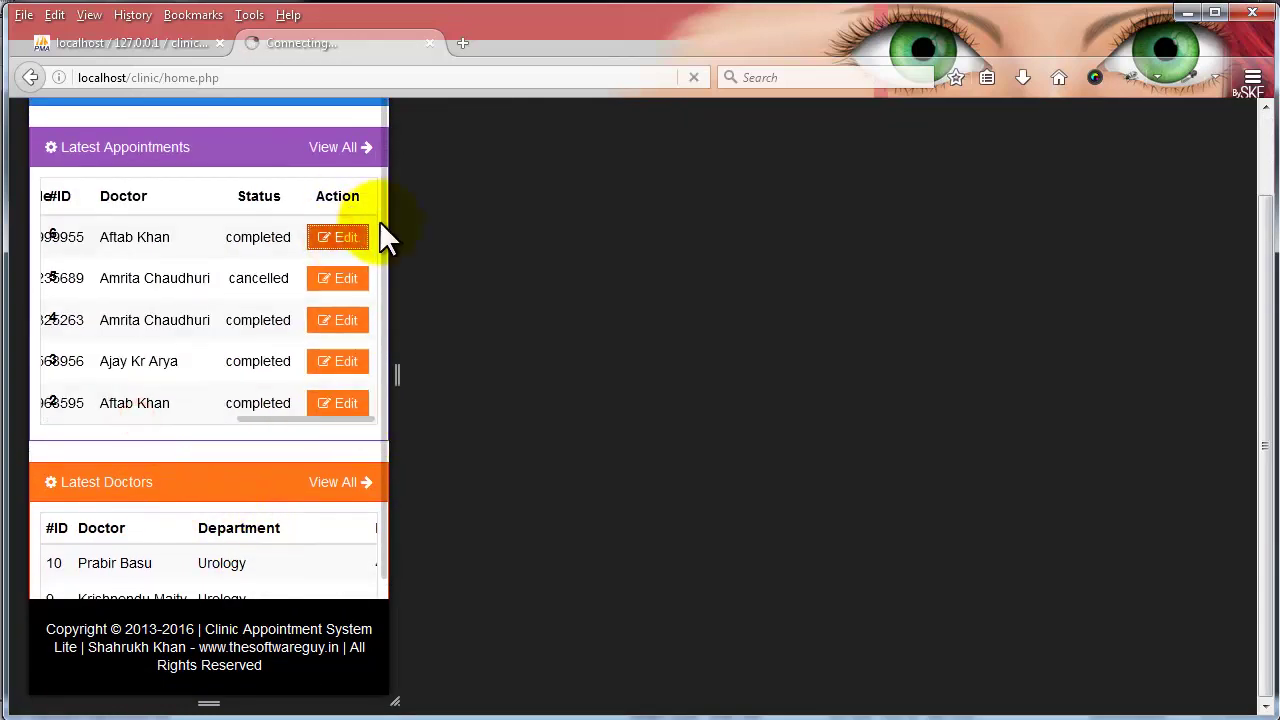
{"action": "scroll", "coordinate": [277, 225], "scroll_direction": "down", "scroll_amount": 4}
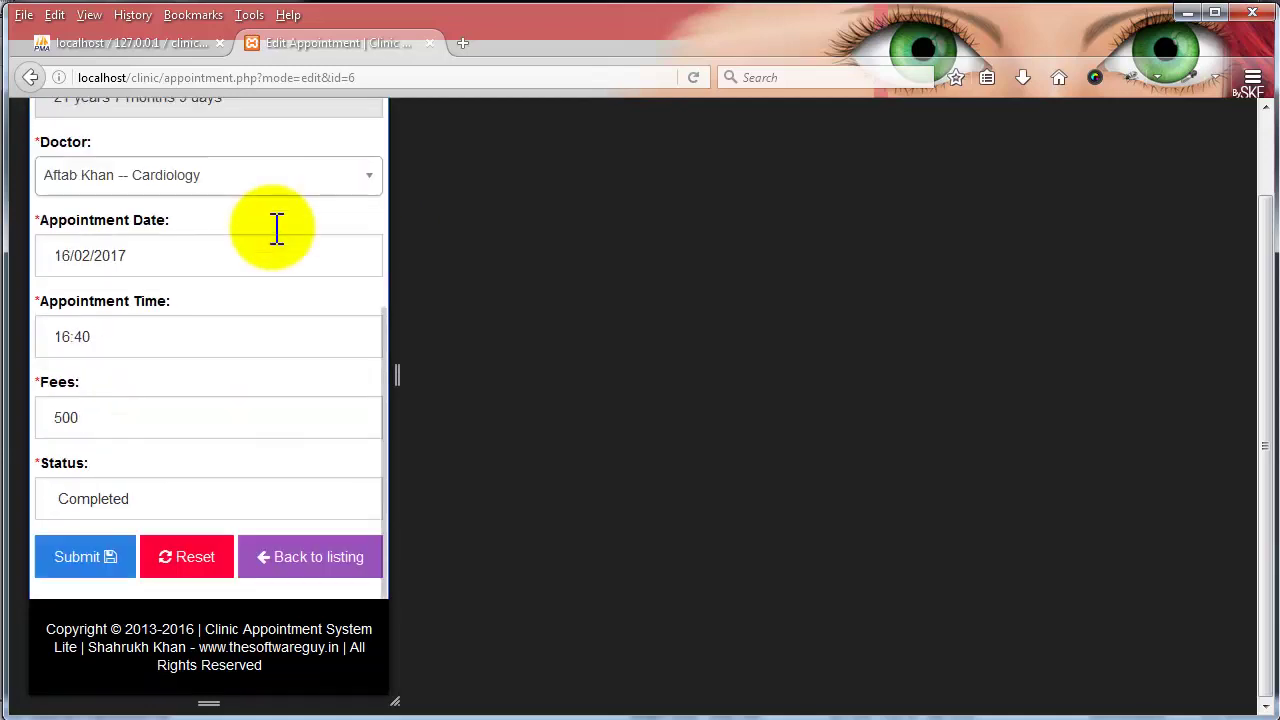
{"action": "scroll", "coordinate": [277, 256], "scroll_direction": "up", "scroll_amount": 4}
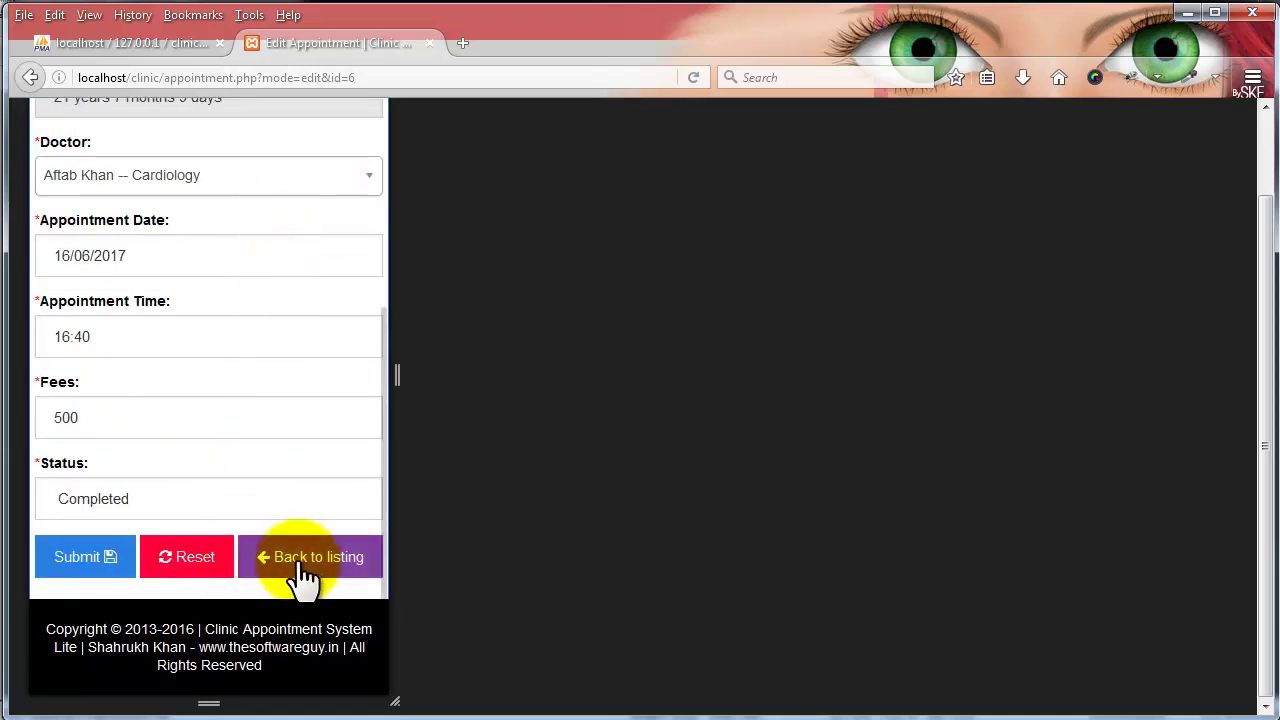
{"action": "scroll", "coordinate": [227, 346], "scroll_direction": "up", "scroll_amount": 4}
{"action": "scroll", "coordinate": [229, 347], "scroll_direction": "up", "scroll_amount": 2}
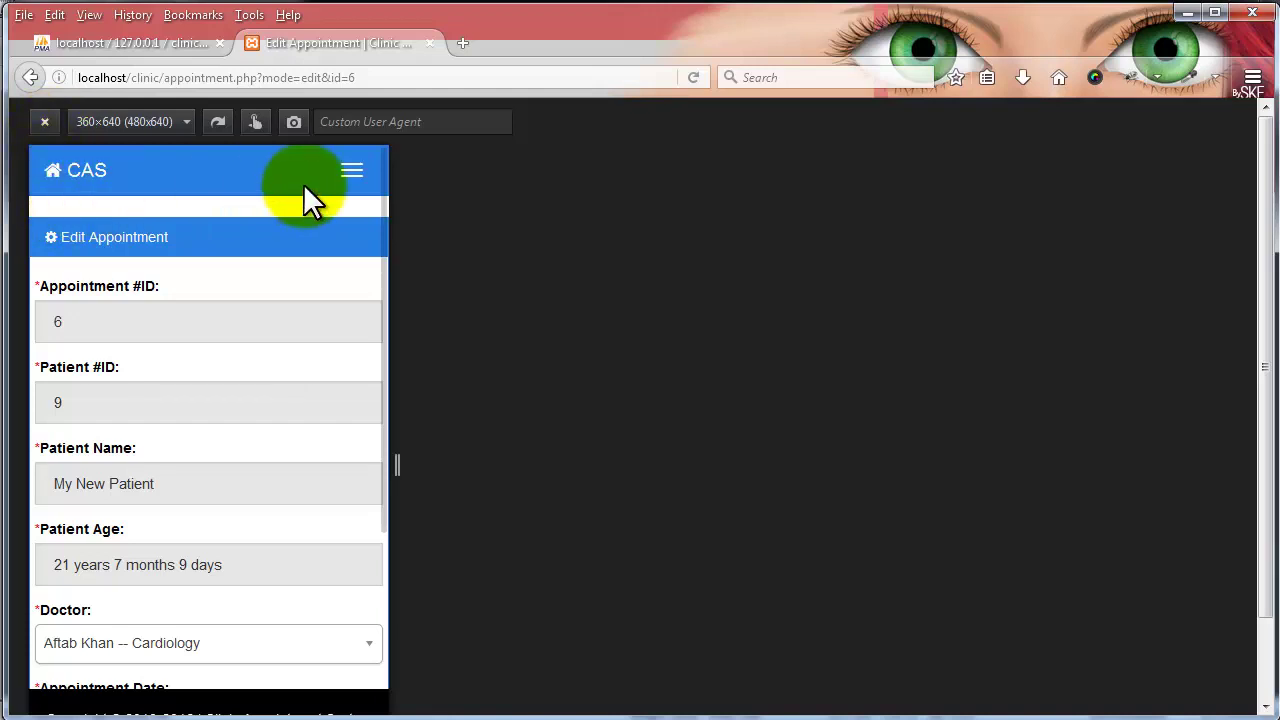
- Preview the edit form at the 768×1024 tablet preset
{"action": "left_click", "coordinate": [186, 121]}
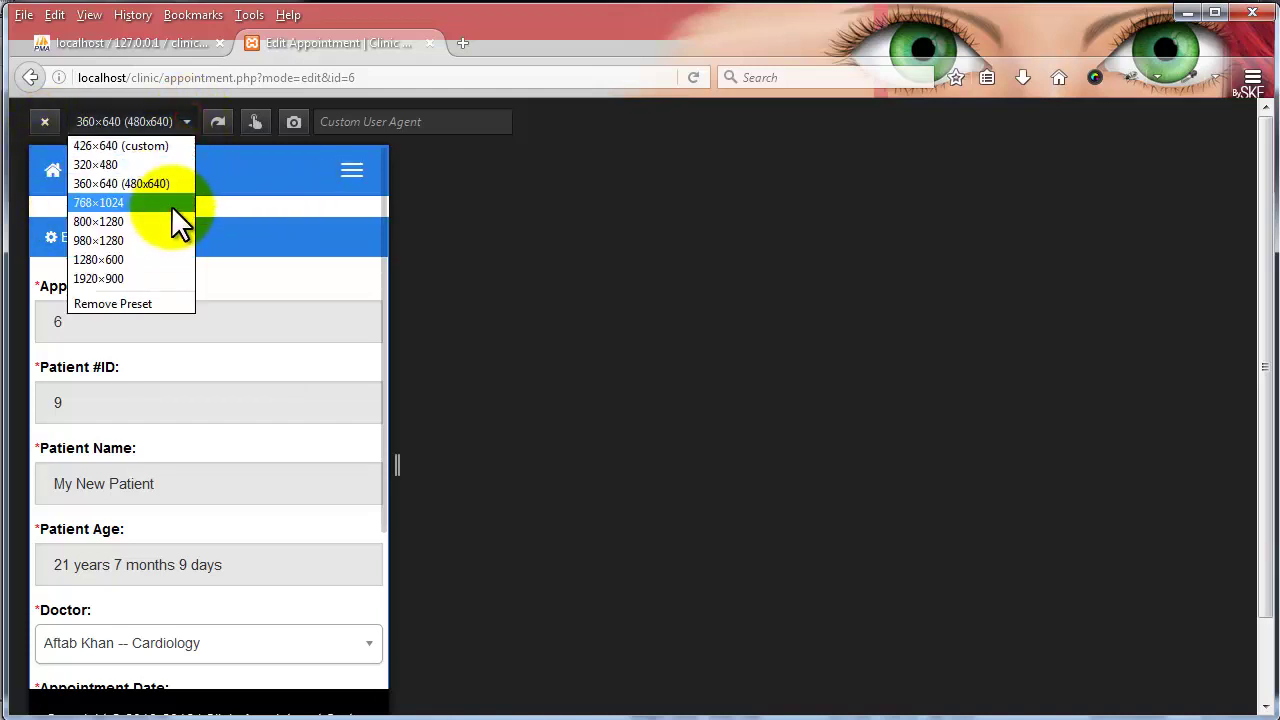
{"action": "left_click", "coordinate": [173, 205]}
{"action": "scroll", "coordinate": [372, 416], "scroll_direction": "down", "scroll_amount": 5}
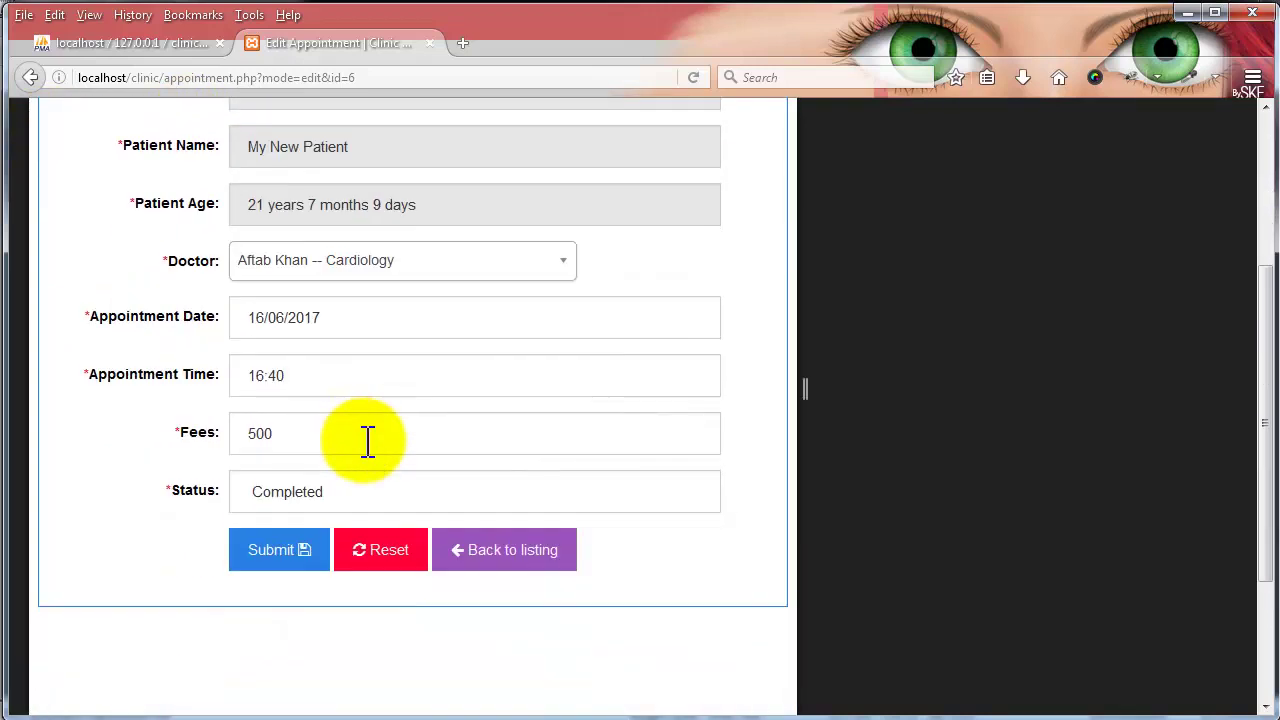
{"action": "scroll", "coordinate": [362, 440], "scroll_direction": "up", "scroll_amount": 5}
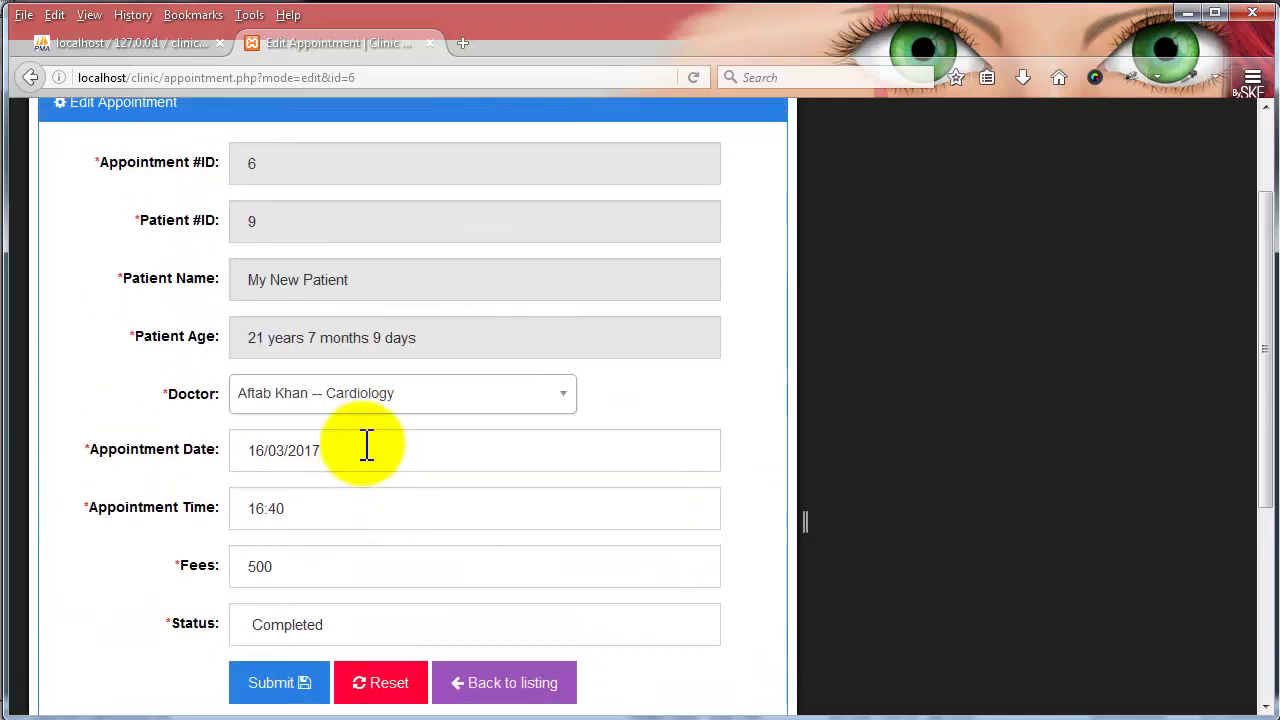
- Return to the dashboard and exit Responsive Design Mode for full width
{"action": "left_click", "coordinate": [100, 172]}
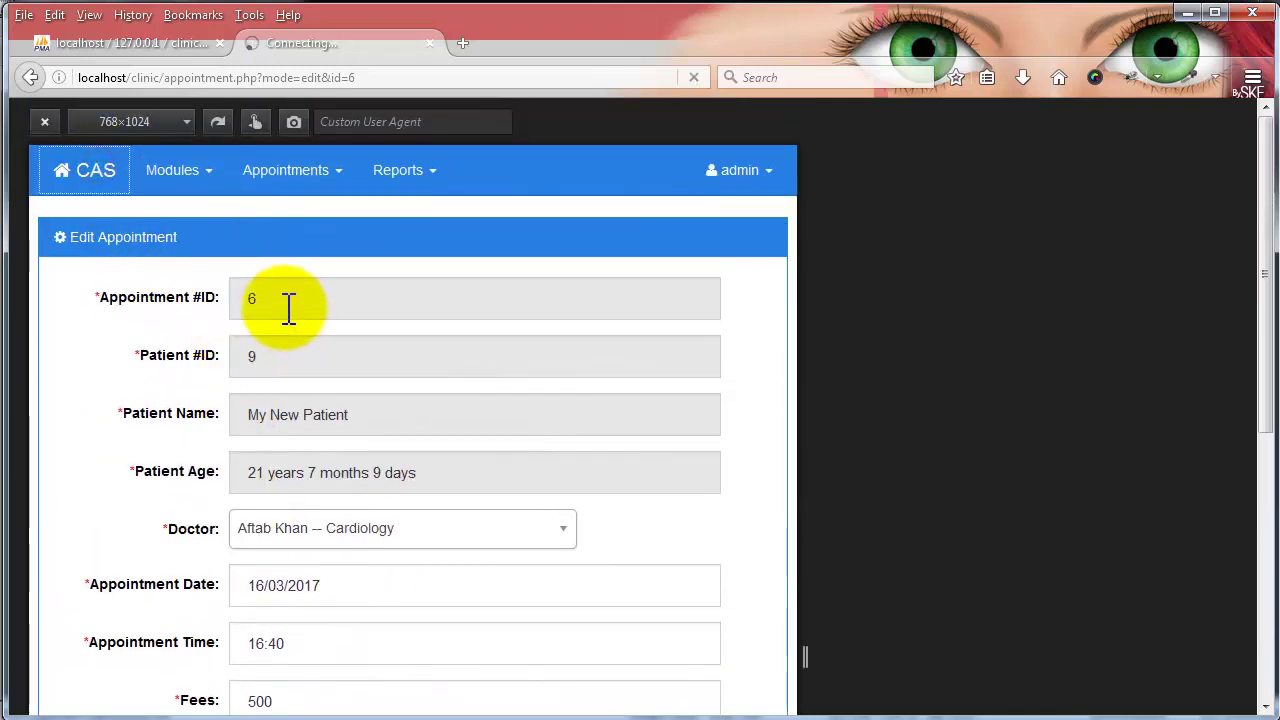
{"action": "scroll", "coordinate": [550, 440], "scroll_direction": "down", "scroll_amount": 3}
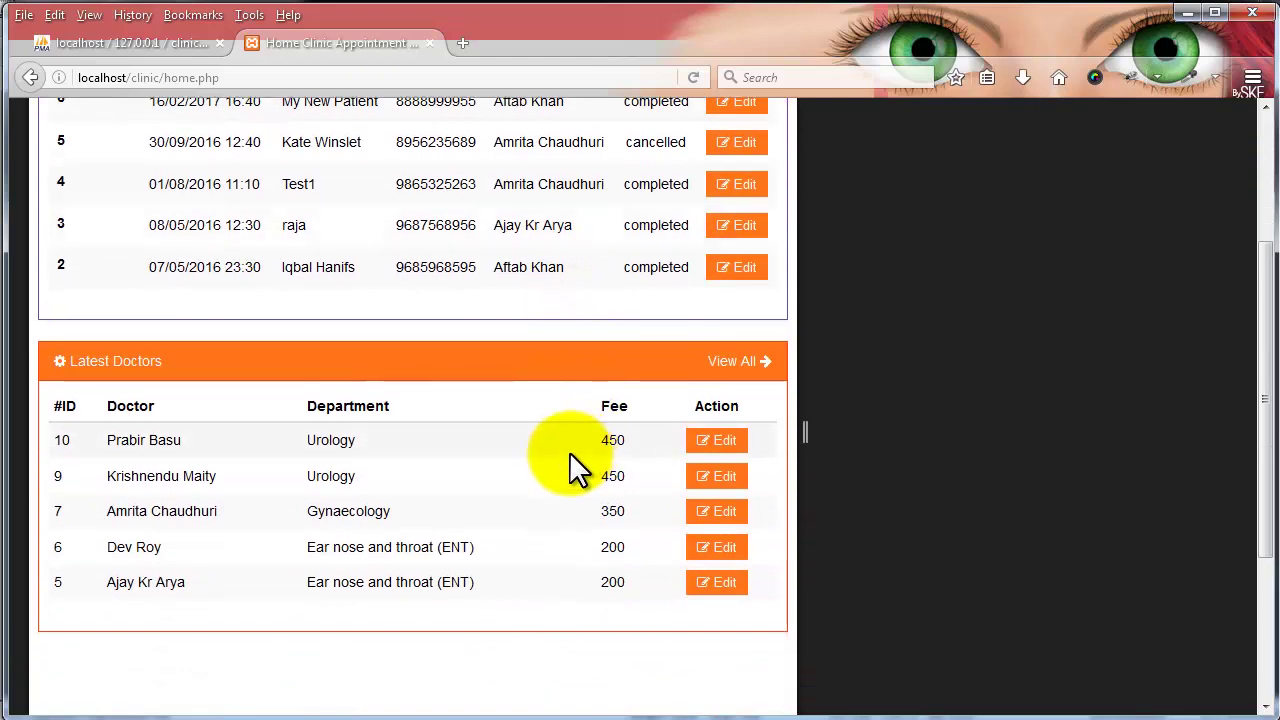
{"action": "scroll", "coordinate": [530, 300], "scroll_direction": "up", "scroll_amount": 3}
{"action": "left_click", "coordinate": [45, 122]}
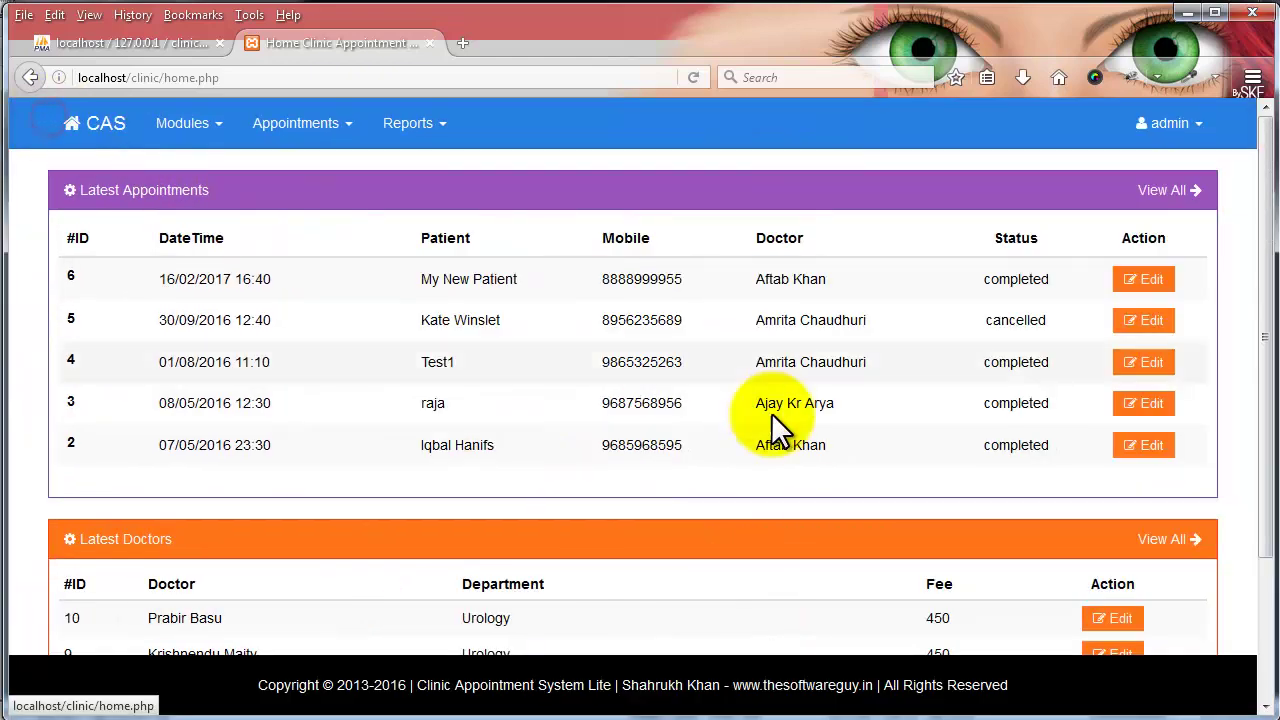